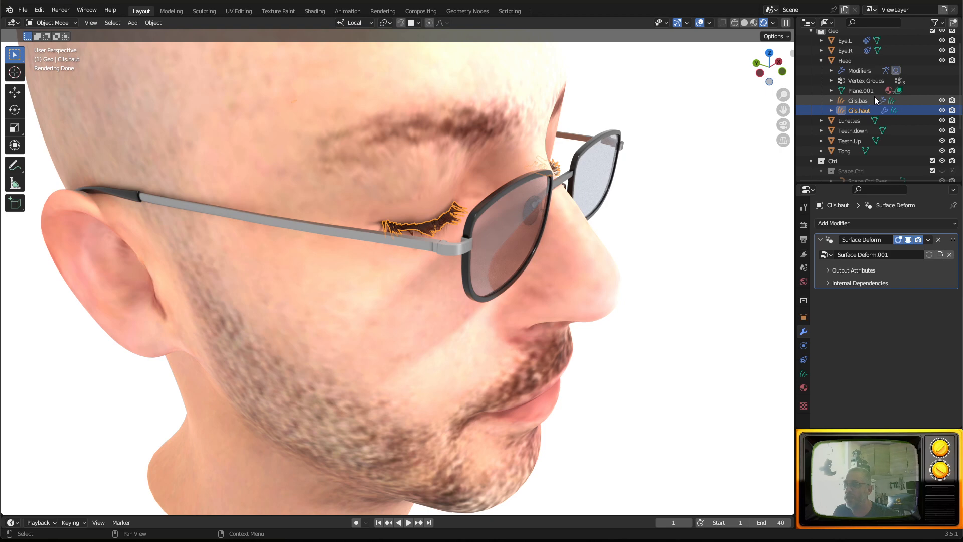
# Select the Head mesh and set its Blink shape key value to 0.667.
pyautogui.click(847, 61)
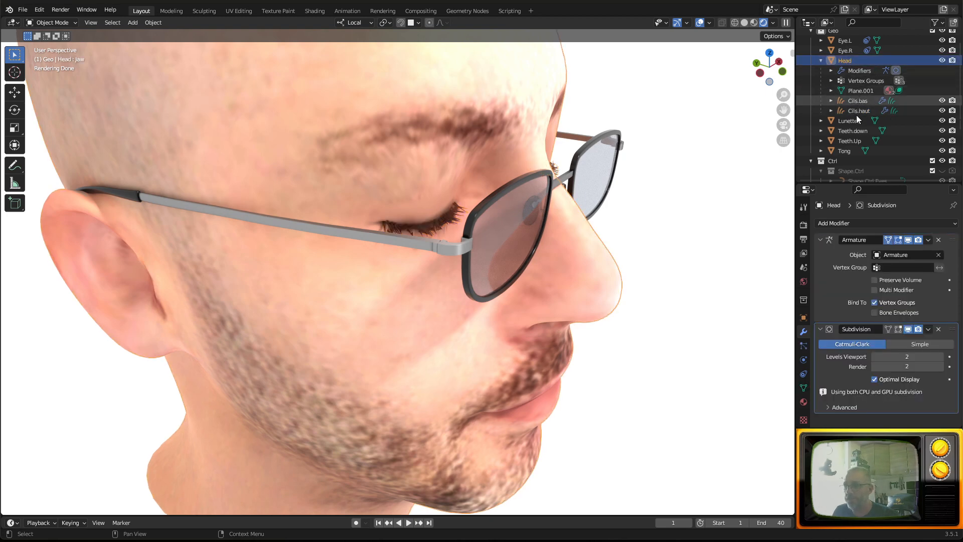
pyautogui.moveTo(636, 241); pyautogui.dragTo(414, 298, button='middle')
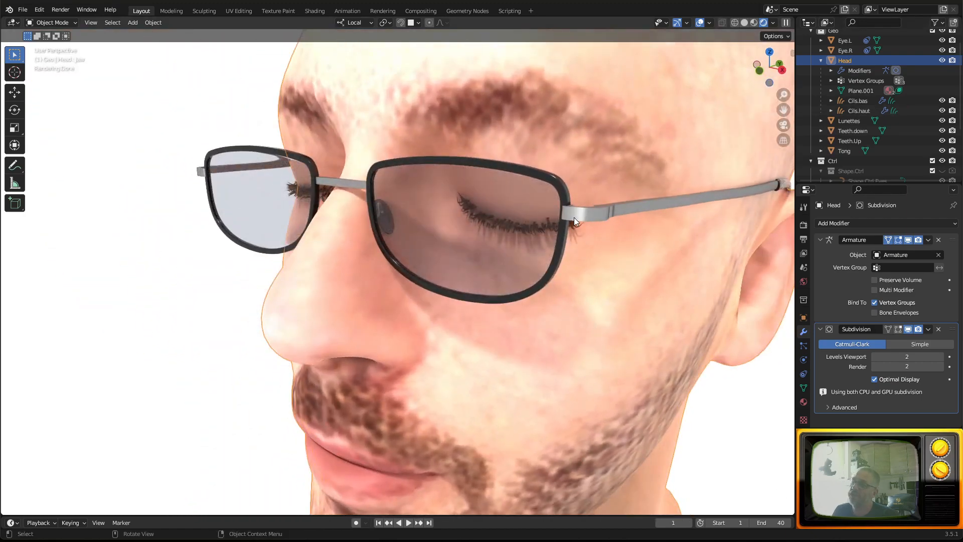
pyautogui.moveTo(556, 238); pyautogui.dragTo(645, 238, button='middle')
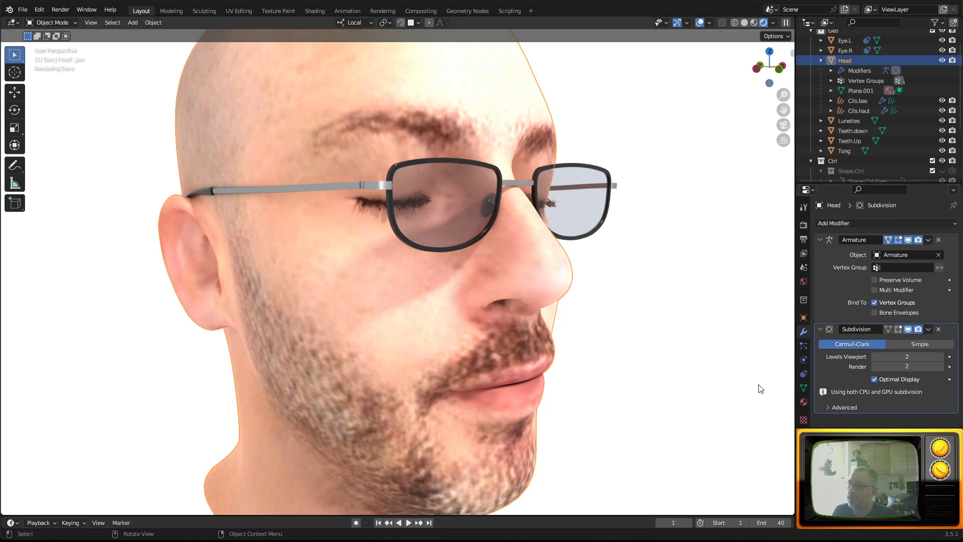
pyautogui.click(803, 387)
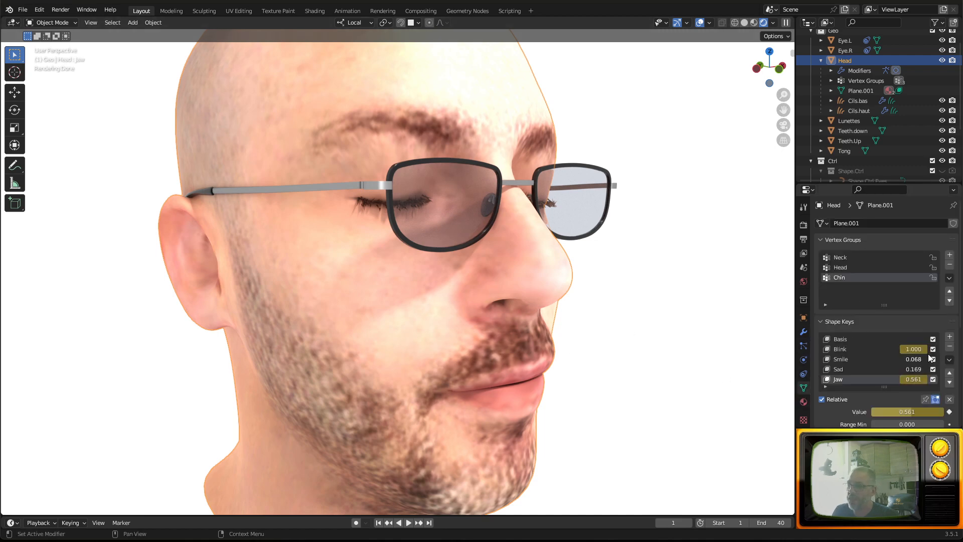
pyautogui.moveTo(919, 349)
pyautogui.mouseDown()
pyautogui.moveTo(891, 349)
pyautogui.moveTo(920, 350)
pyautogui.moveTo(905, 349)
pyautogui.mouseUp()
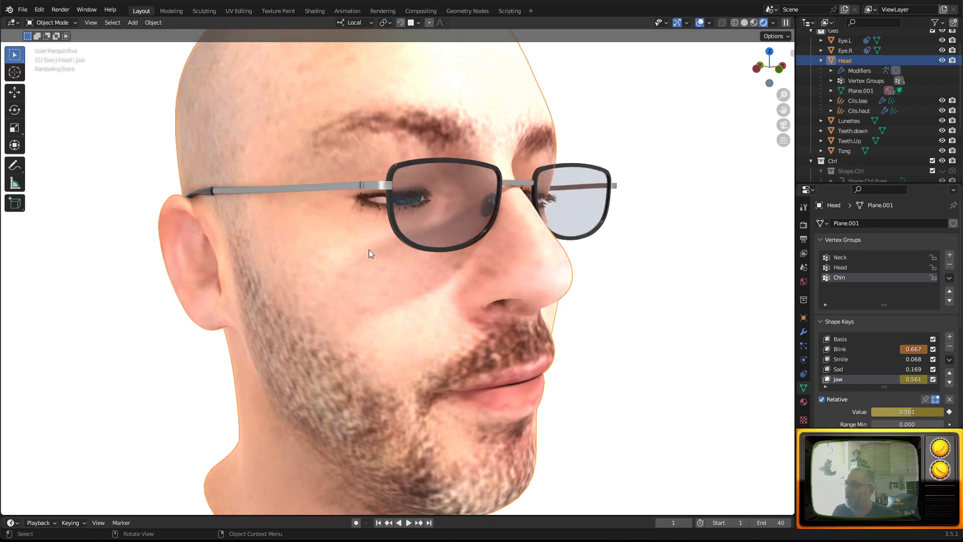
# Play the facial animation viewed from the front and stop it at frame 34.
pyautogui.moveTo(368, 248); pyautogui.dragTo(441, 303, button='middle')
pyautogui.press('space')
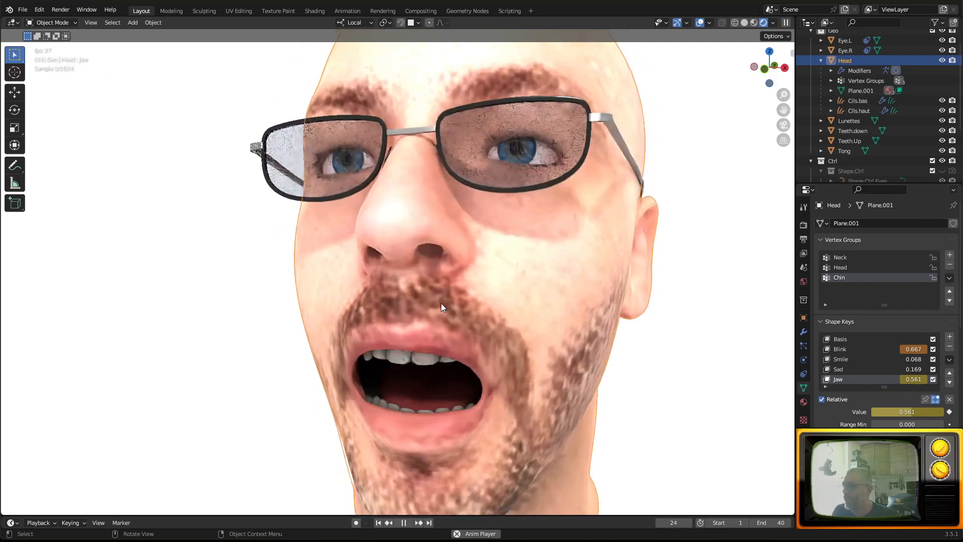
pyautogui.press('space')
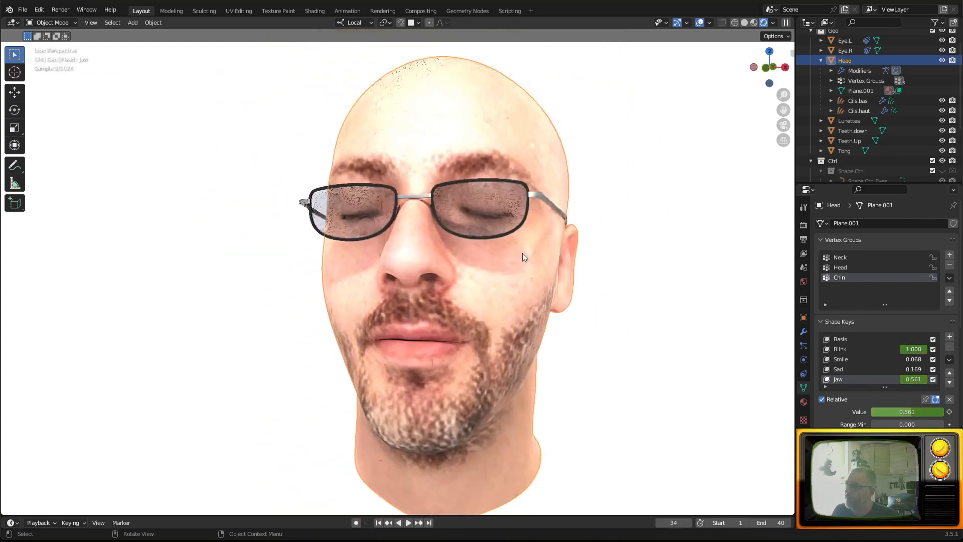
# Hide the Lunettes glasses and switch the viewport shading to Solid.
pyautogui.moveTo(522, 257); pyautogui.dragTo(525, 229, button='middle')
pyautogui.click(521, 221)
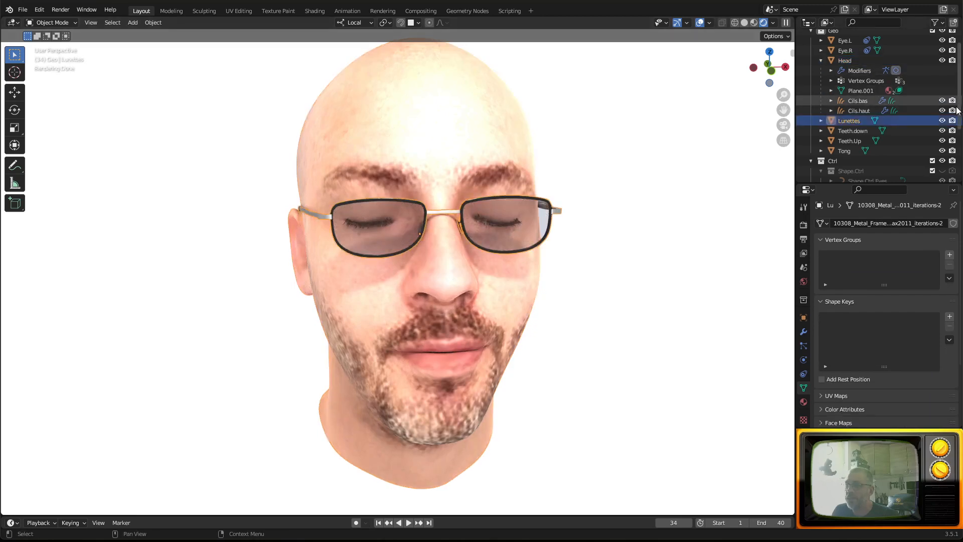
pyautogui.click(943, 120)
pyautogui.moveTo(600, 224); pyautogui.dragTo(557, 216, button='middle')
pyautogui.scroll(-4, 557, 217)
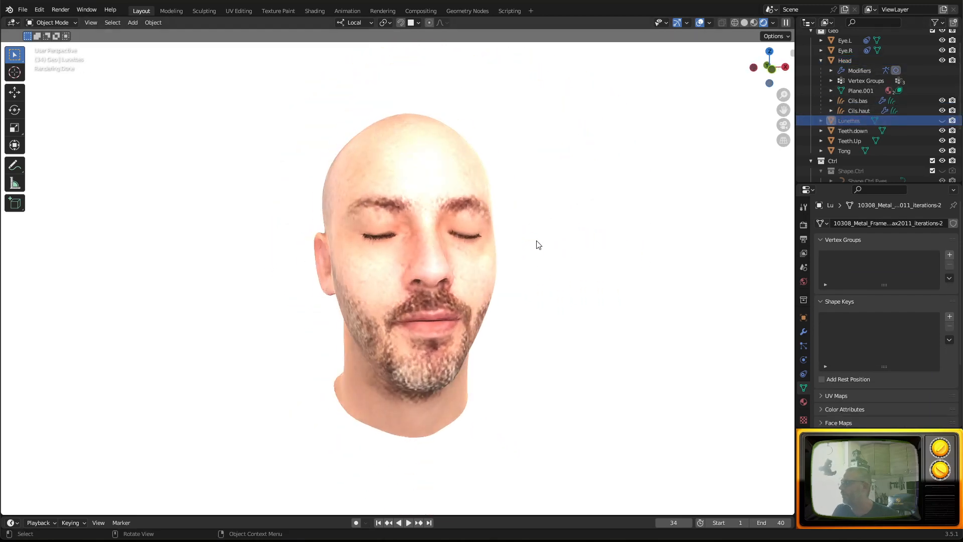
pyautogui.click(745, 23)
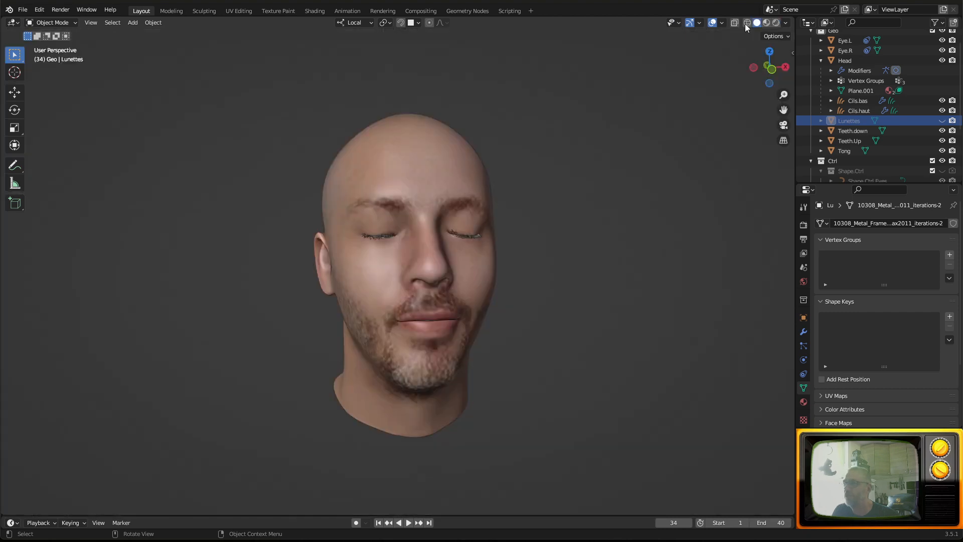
# Select the Head mesh and add an Empty Hair curves object to it.
pyautogui.moveTo(318, 258)
pyautogui.mouseDown(button='middle')
pyautogui.moveTo(371, 254)
pyautogui.moveTo(420, 267)
pyautogui.moveTo(329, 163)
pyautogui.mouseUp(button='middle')
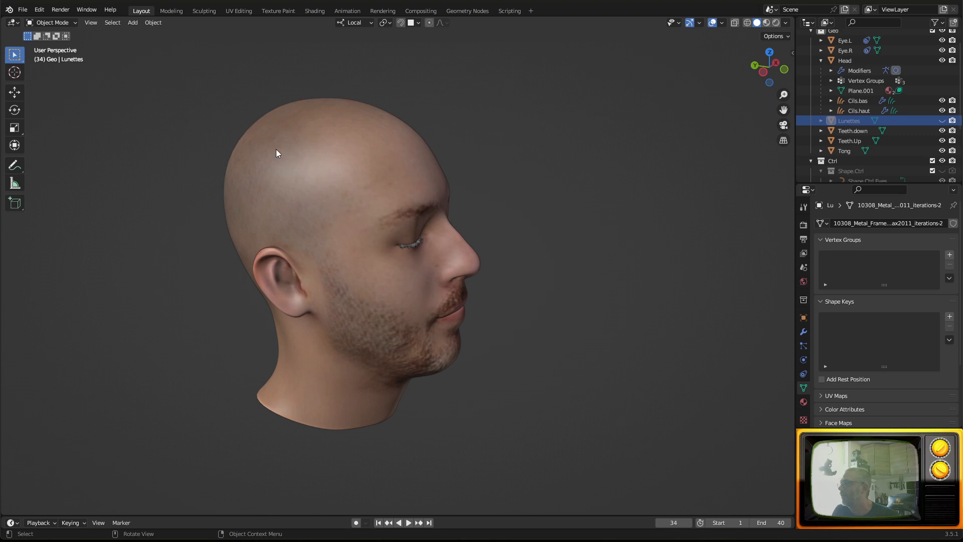
pyautogui.click(300, 162)
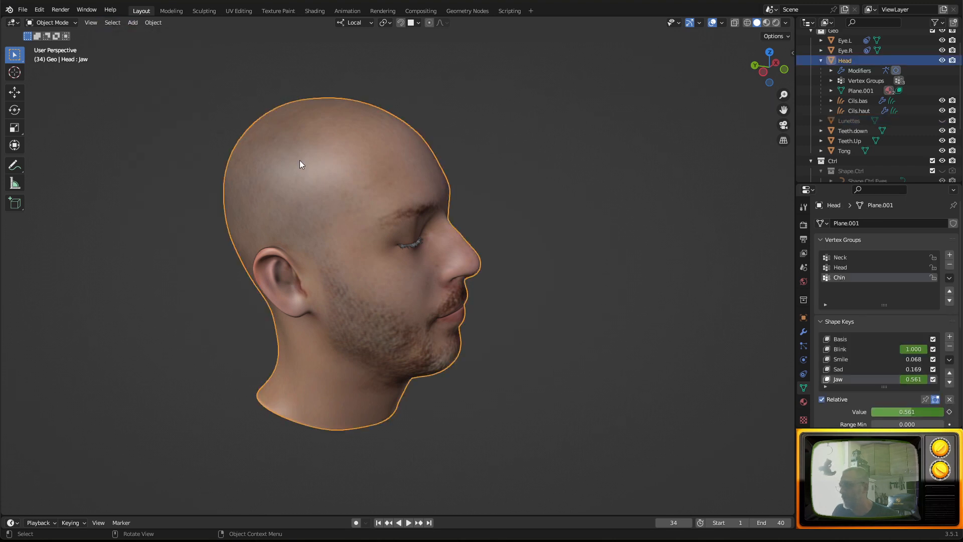
pyautogui.moveTo(299, 162); pyautogui.dragTo(354, 171, button='middle')
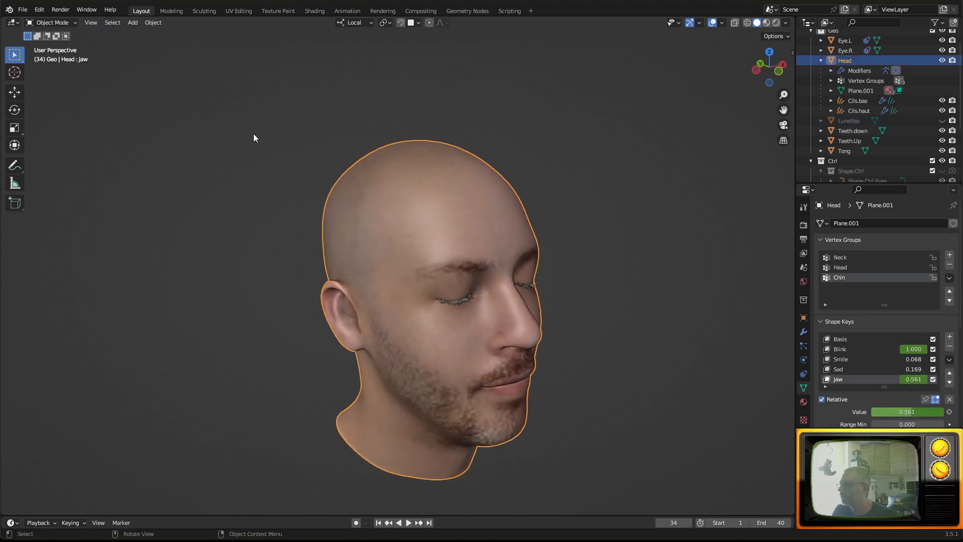
pyautogui.click(133, 23)
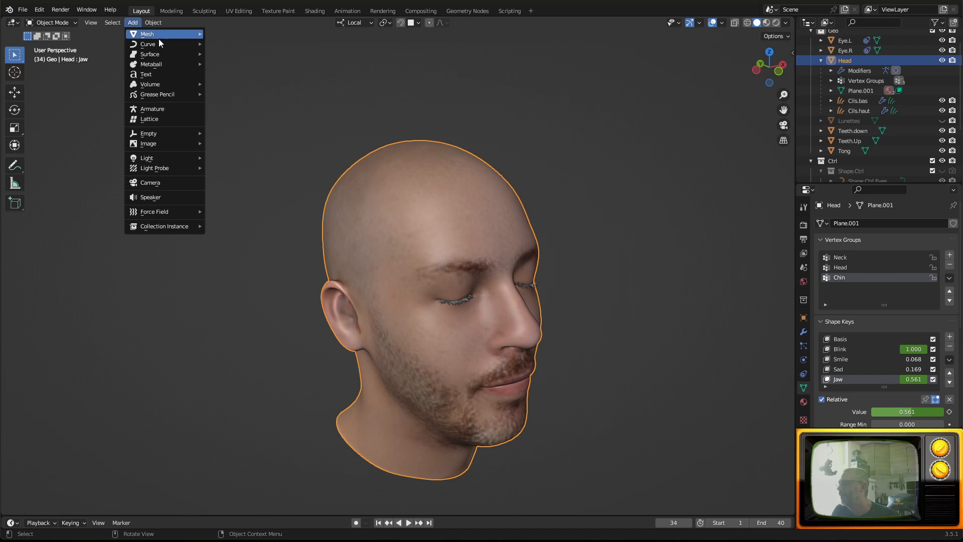
pyautogui.moveTo(162, 42)
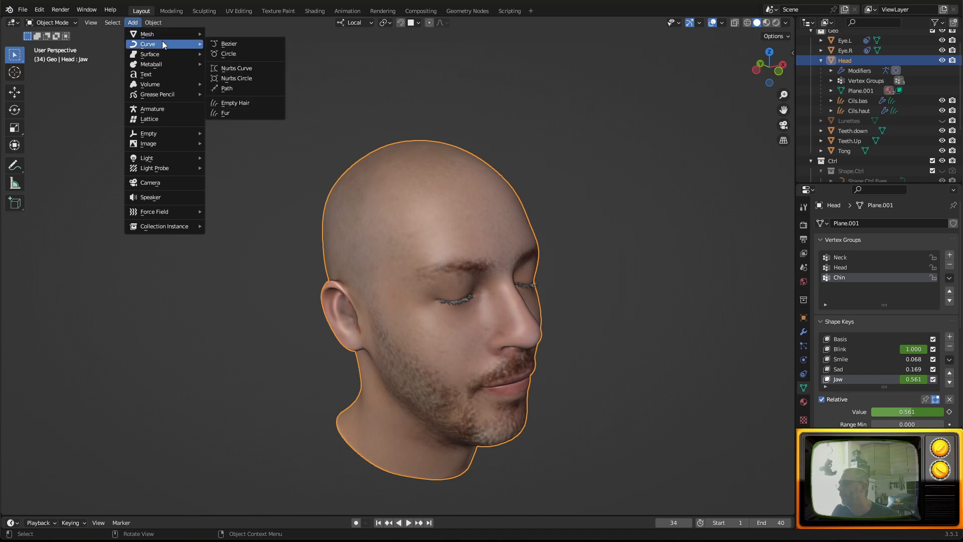
pyautogui.click(255, 100)
# Rename the new hair curves object as Barbe.
pyautogui.moveTo(466, 174); pyautogui.dragTo(522, 169, button='middle')
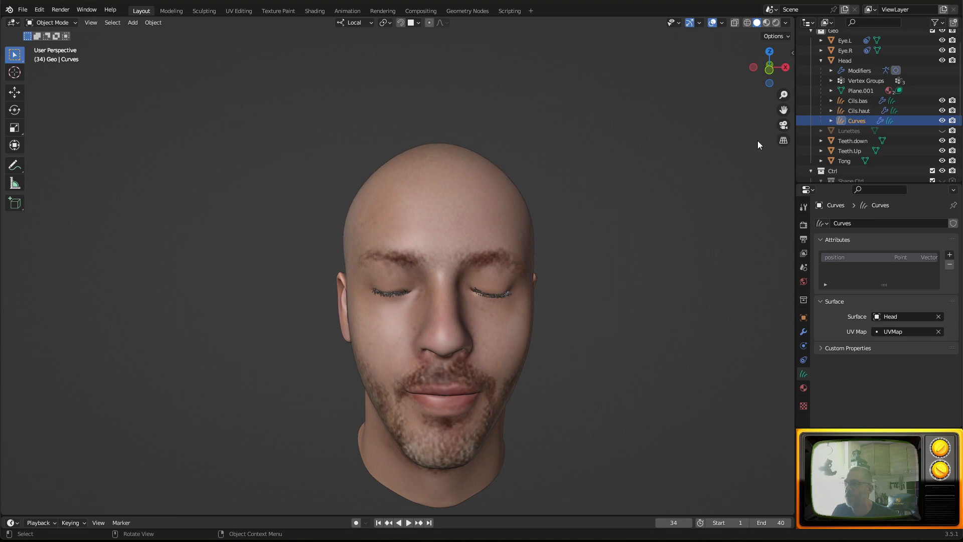
pyautogui.doubleClick(863, 120)
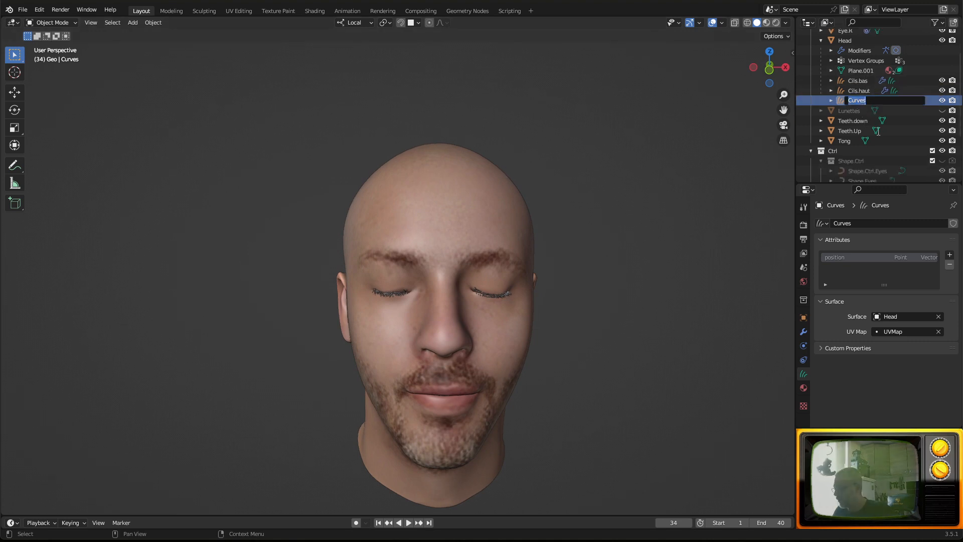
pyautogui.write('Bar')
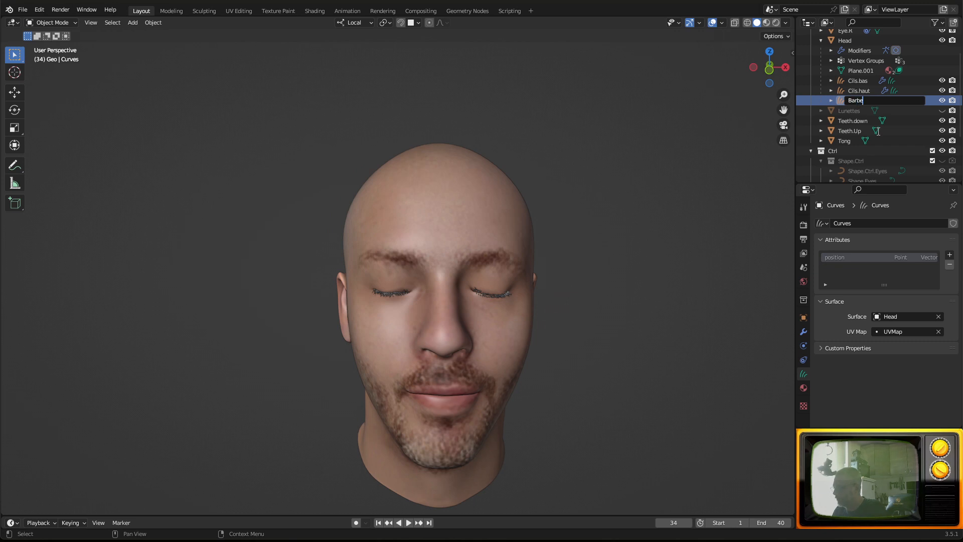
pyautogui.write('be')
pyautogui.press('Return')
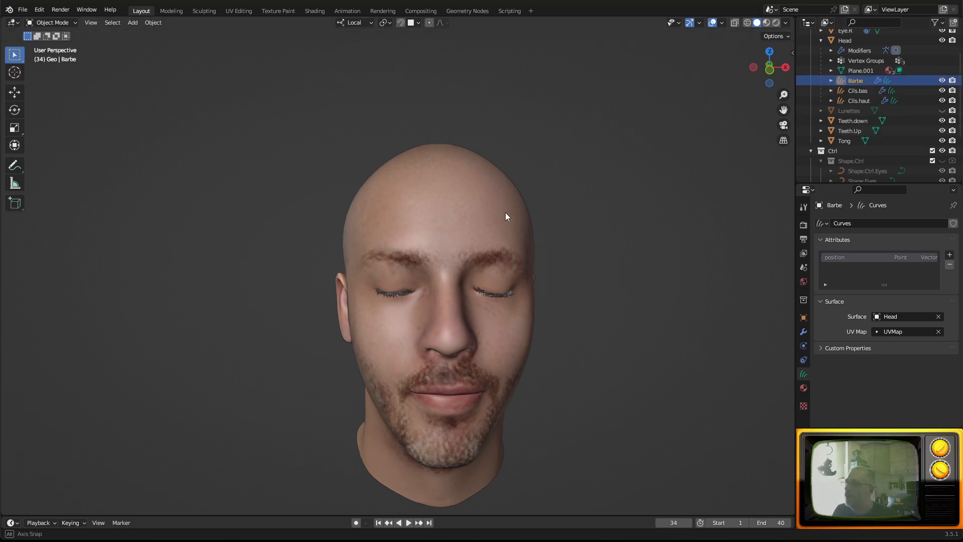
# Switch the Barbe hair object to Sculpt Mode.
pyautogui.moveTo(505, 212); pyautogui.dragTo(442, 140, button='middle')
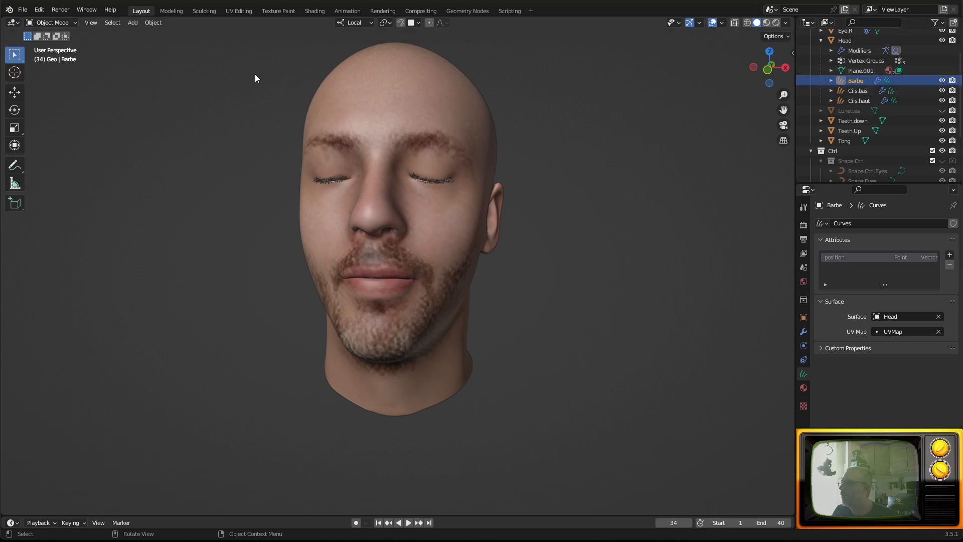
pyautogui.click(56, 22)
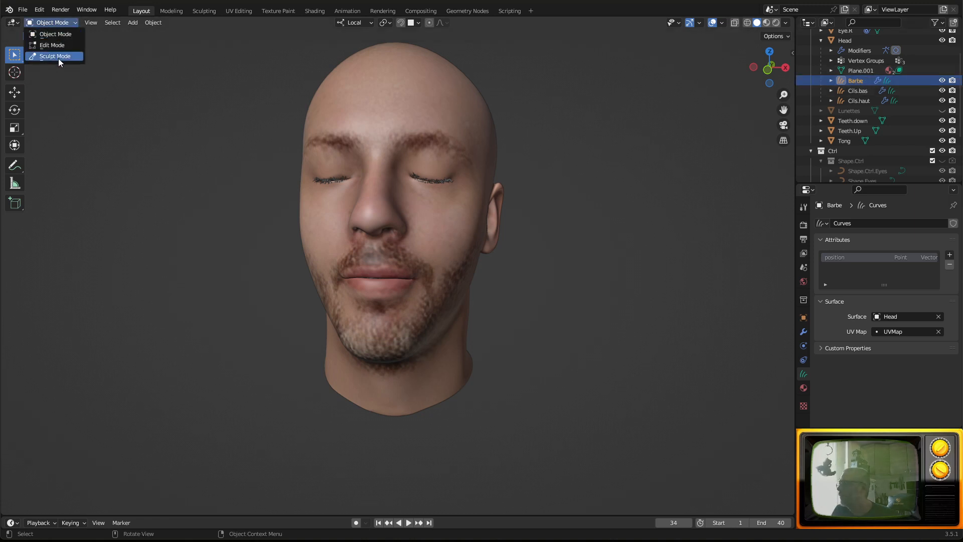
pyautogui.click(58, 58)
pyautogui.click(59, 21)
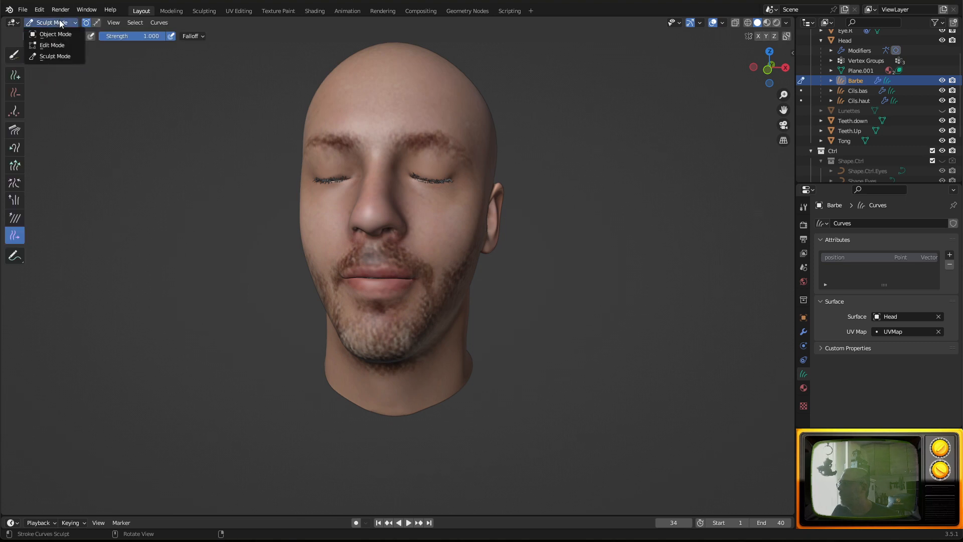
pyautogui.click(55, 56)
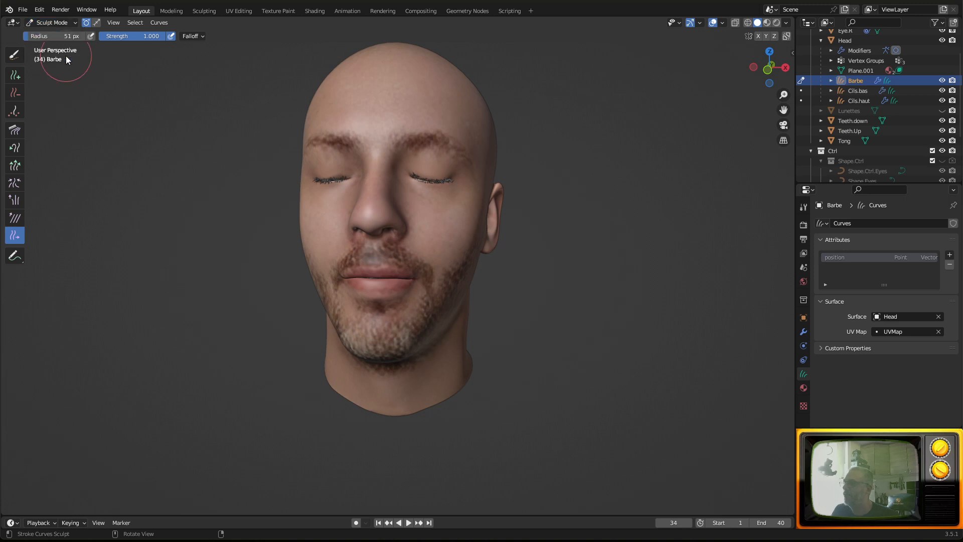
# Paint hair strands on the beard area below the ear with the Add brush at a 51 px radius.
pyautogui.moveTo(209, 161)
pyautogui.mouseDown(button='middle')
pyautogui.moveTo(235, 175)
pyautogui.moveTo(217, 146)
pyautogui.moveTo(249, 188)
pyautogui.mouseUp(button='middle')
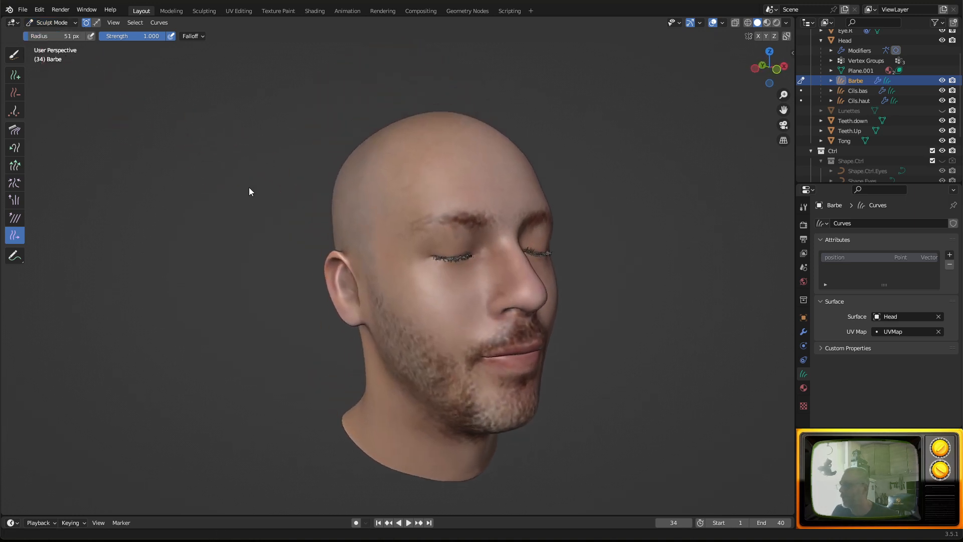
pyautogui.scroll(2, 331, 183)
pyautogui.keyDown('shift'); pyautogui.moveTo(491, 306); pyautogui.dragTo(444, 219, button='middle'); pyautogui.keyUp('shift')
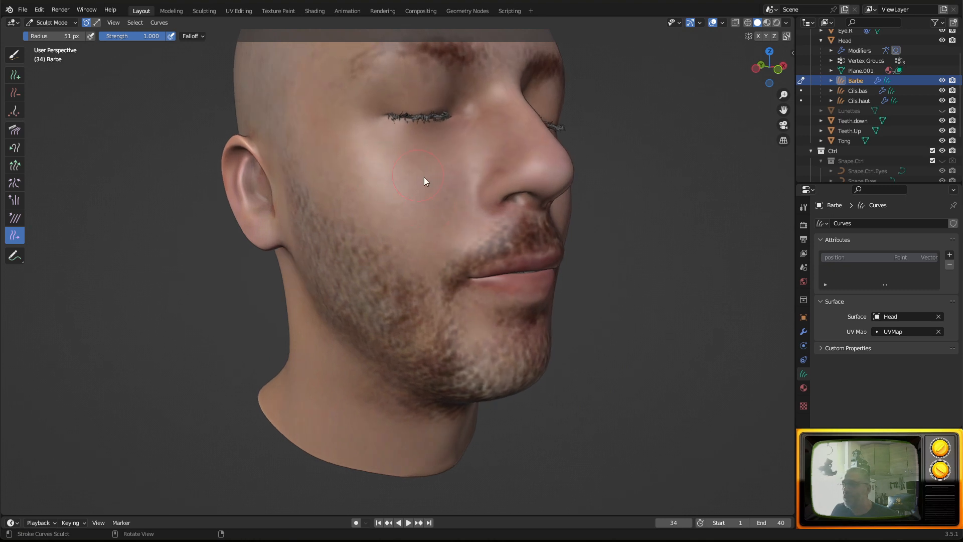
pyautogui.click(14, 75)
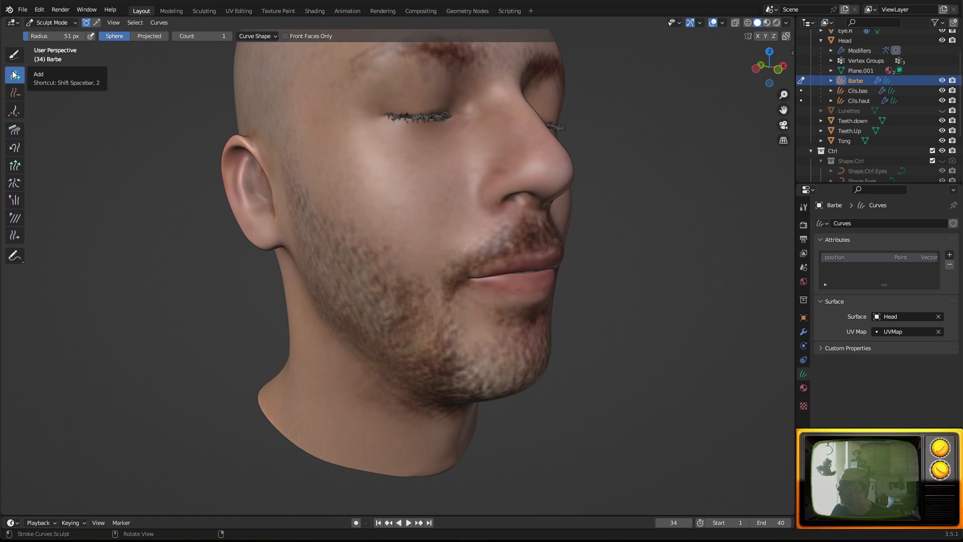
pyautogui.click(15, 118)
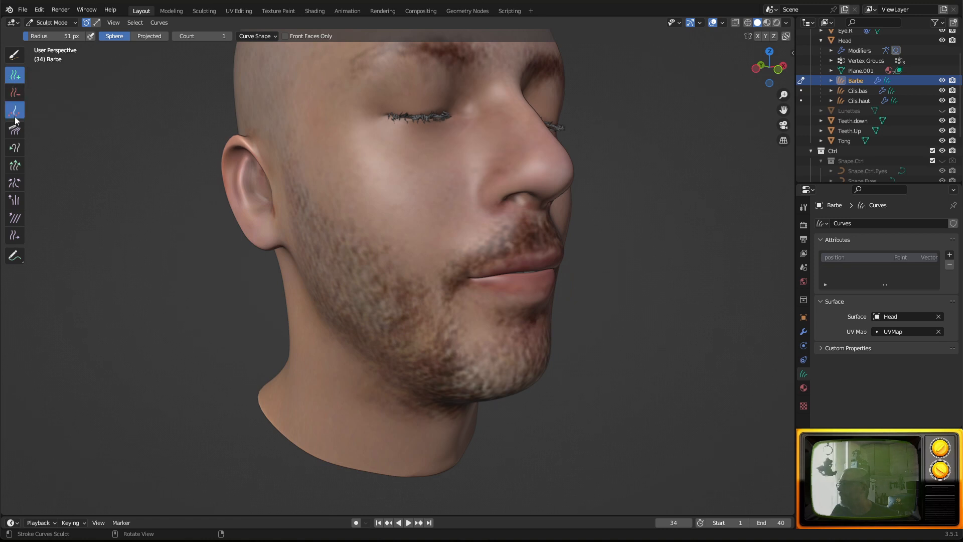
pyautogui.click(14, 76)
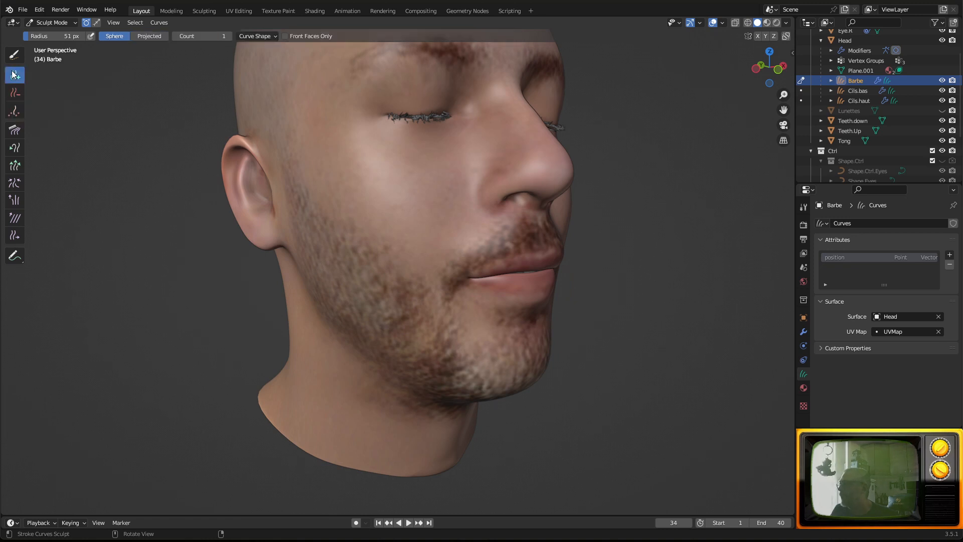
pyautogui.moveTo(357, 242); pyautogui.dragTo(375, 248, button='middle')
pyautogui.click(335, 227)
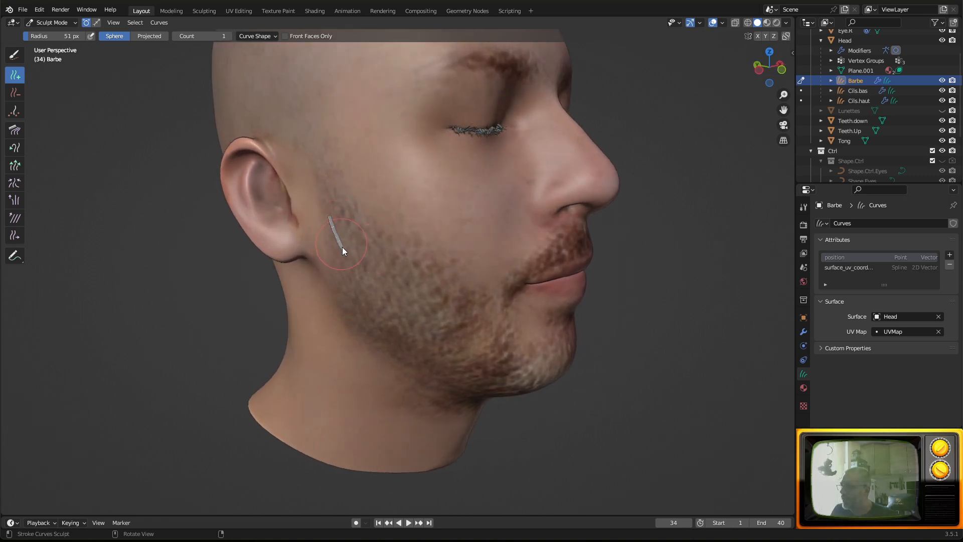
pyautogui.moveTo(352, 279)
pyautogui.mouseDown(button='middle')
pyautogui.moveTo(427, 260)
pyautogui.moveTo(533, 259)
pyautogui.moveTo(494, 261)
pyautogui.mouseUp(button='middle')
pyautogui.scroll(5, 481, 266)
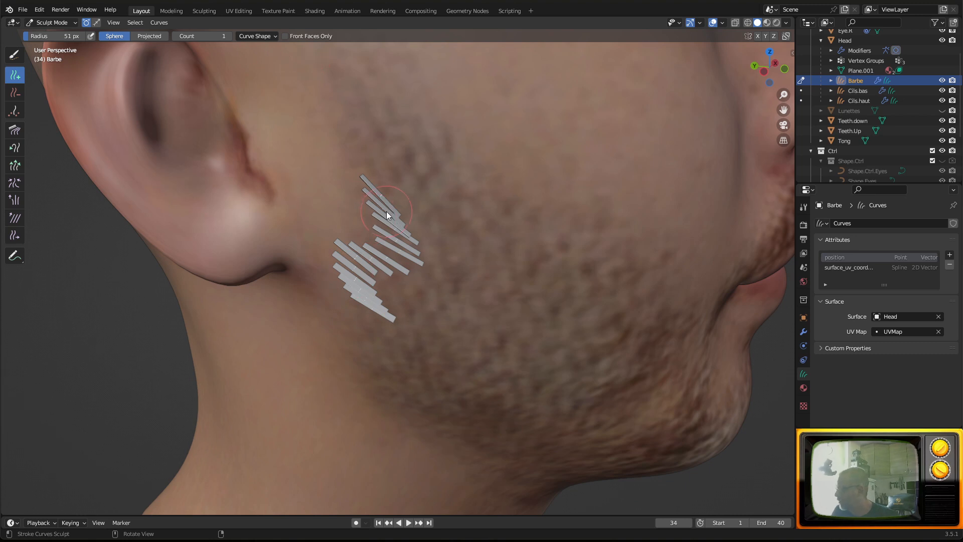
# Remove all the painted strands below the ear with the Delete brush.
pyautogui.click(14, 93)
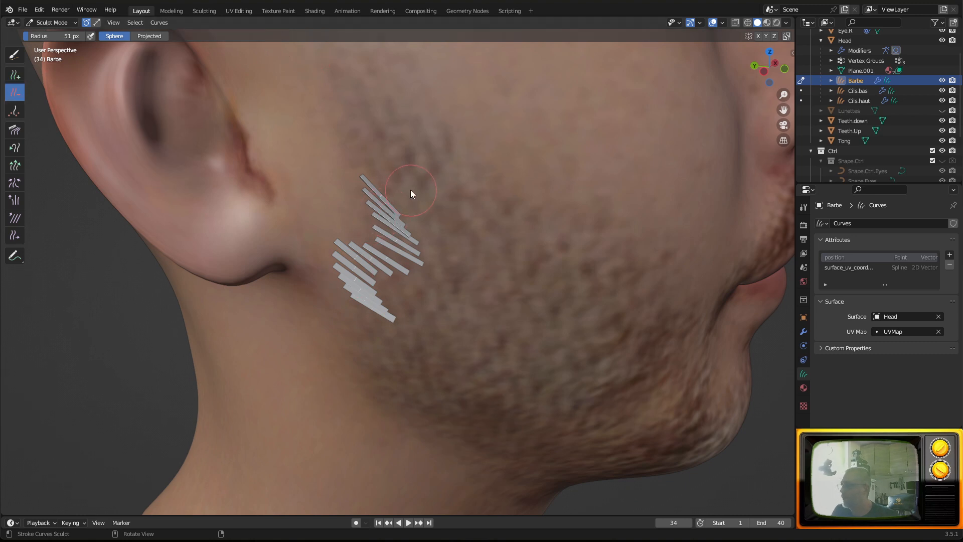
pyautogui.moveTo(380, 187); pyautogui.dragTo(381, 234)
pyautogui.moveTo(367, 310)
pyautogui.mouseDown()
pyautogui.moveTo(365, 263)
pyautogui.moveTo(366, 297)
pyautogui.mouseUp()
pyautogui.moveTo(411, 256); pyautogui.dragTo(422, 271, button='middle')
# Select the Add brush again and turn off Length interpolation in its curve shape settings.
pyautogui.click(16, 77)
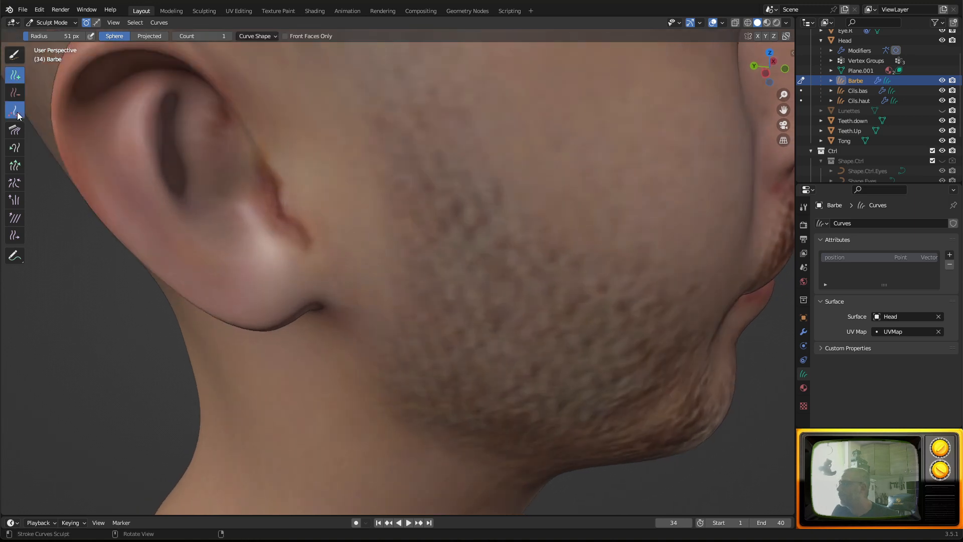
pyautogui.click(15, 75)
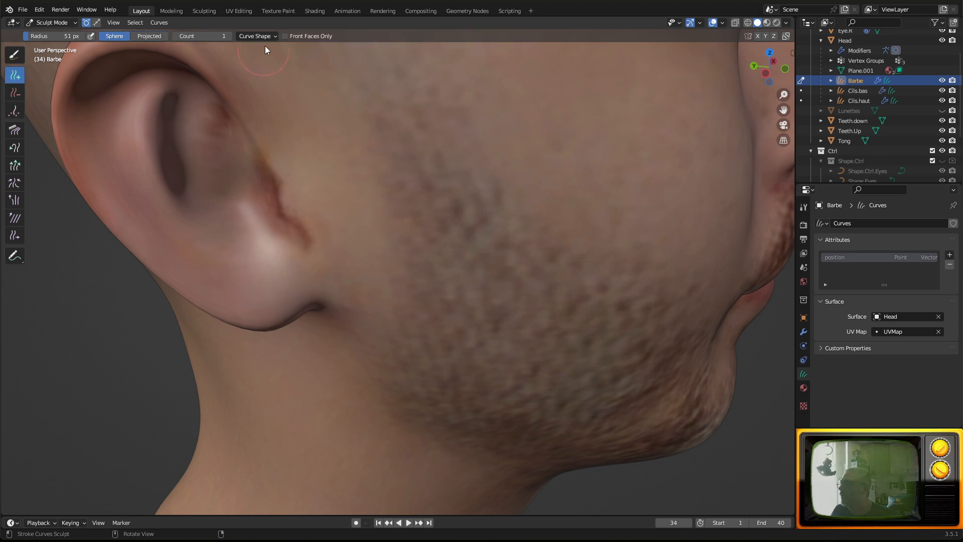
pyautogui.click(272, 35)
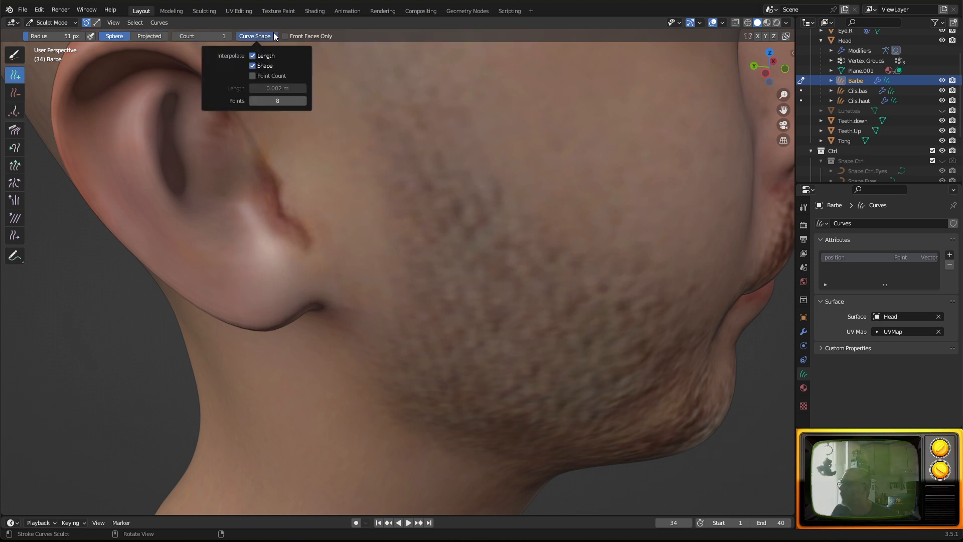
pyautogui.click(253, 56)
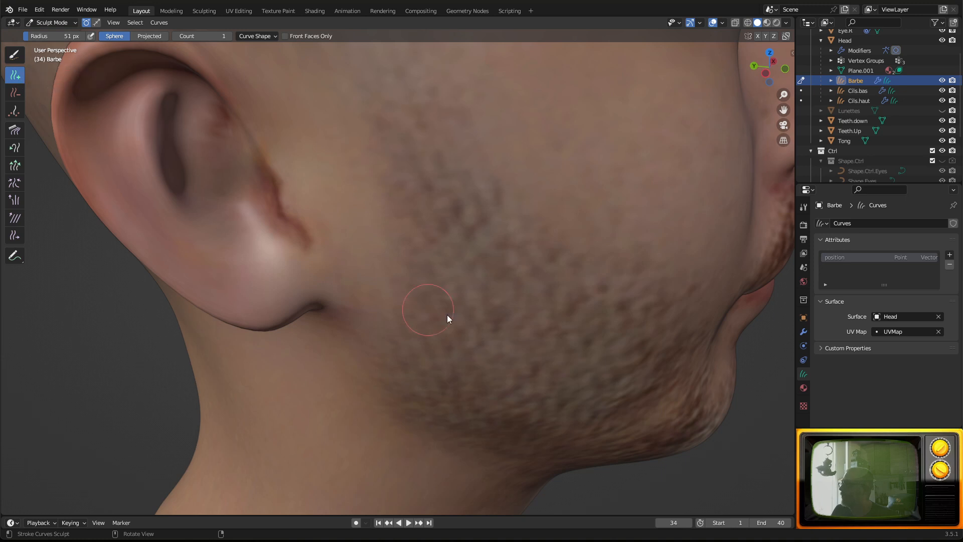
# Place one strand on the cheek in front of the earlobe and set the Cycles curves viewport display shape to Strand.
pyautogui.click(426, 258)
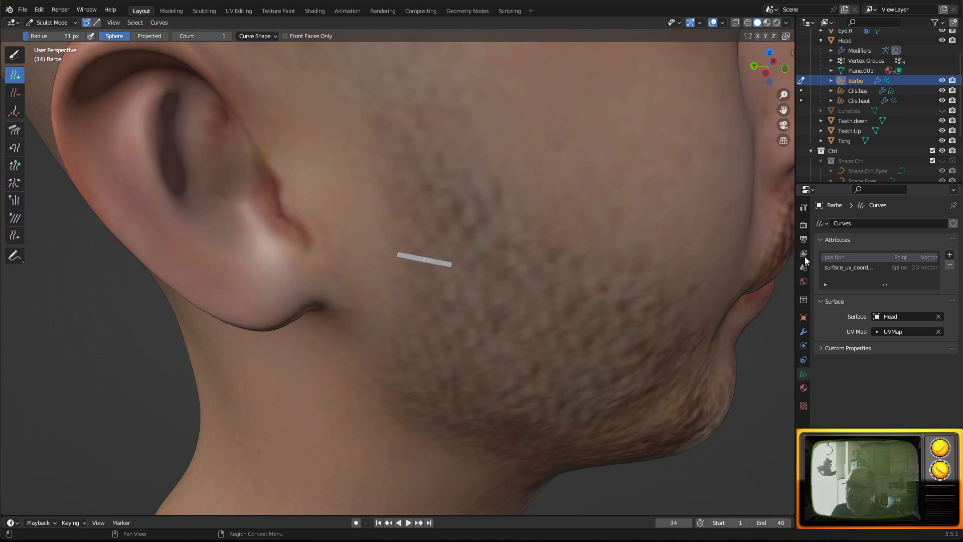
pyautogui.click(803, 225)
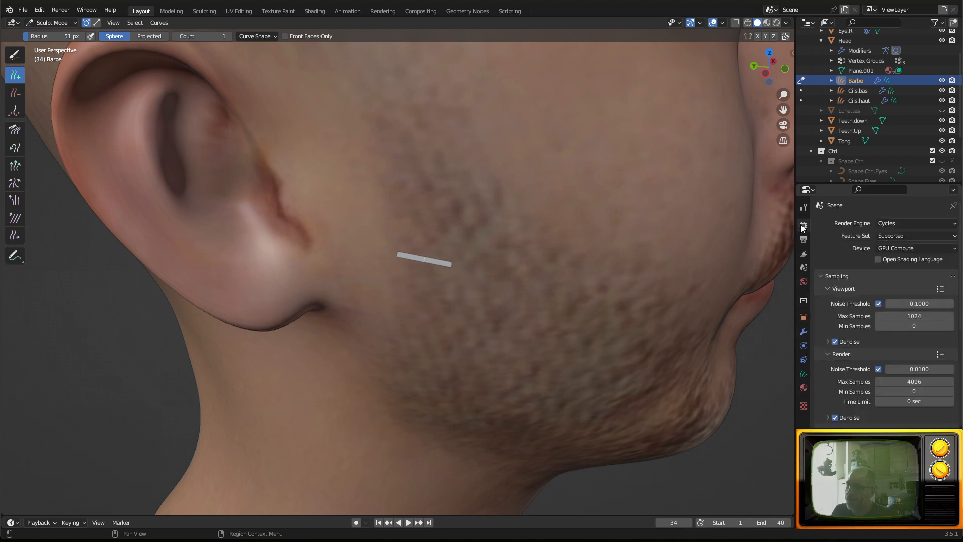
pyautogui.click(823, 276)
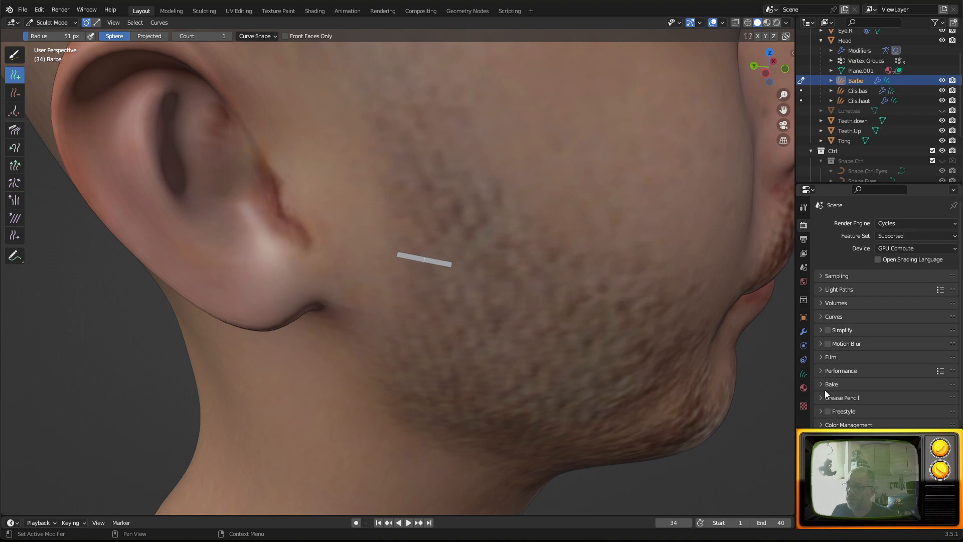
pyautogui.click(822, 319)
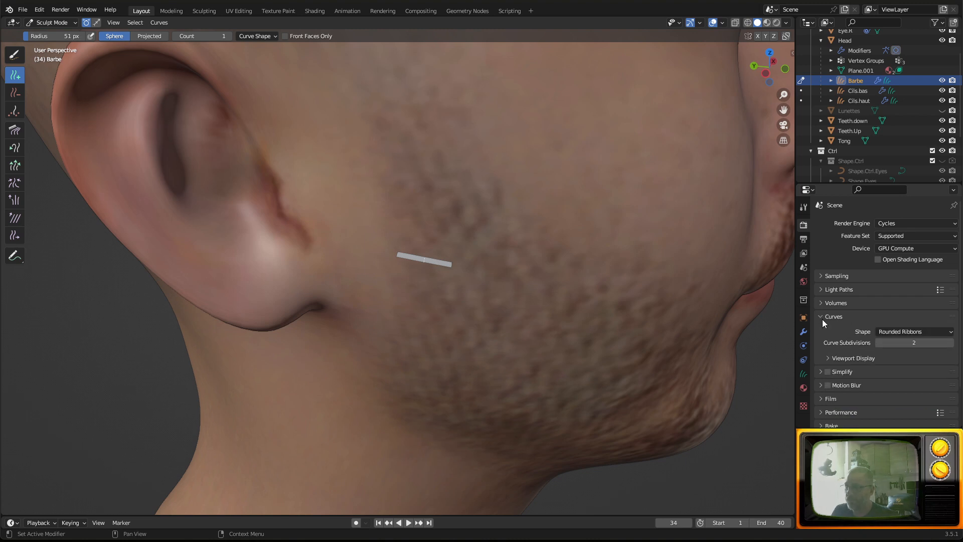
pyautogui.click(829, 359)
pyautogui.click(897, 374)
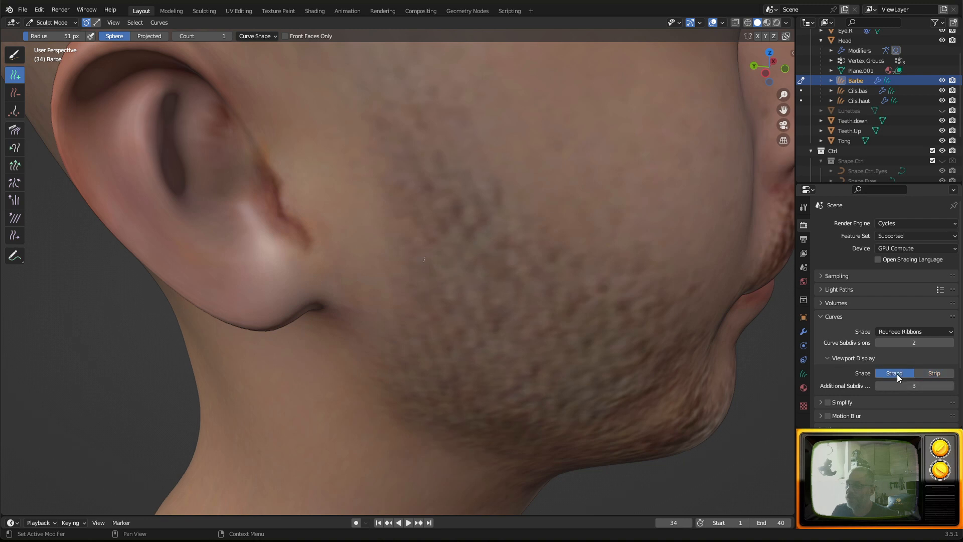
# Compare the Strip and Strand viewport display shapes on the short strand, leaving Strand active.
pyautogui.click(929, 372)
pyautogui.click(895, 373)
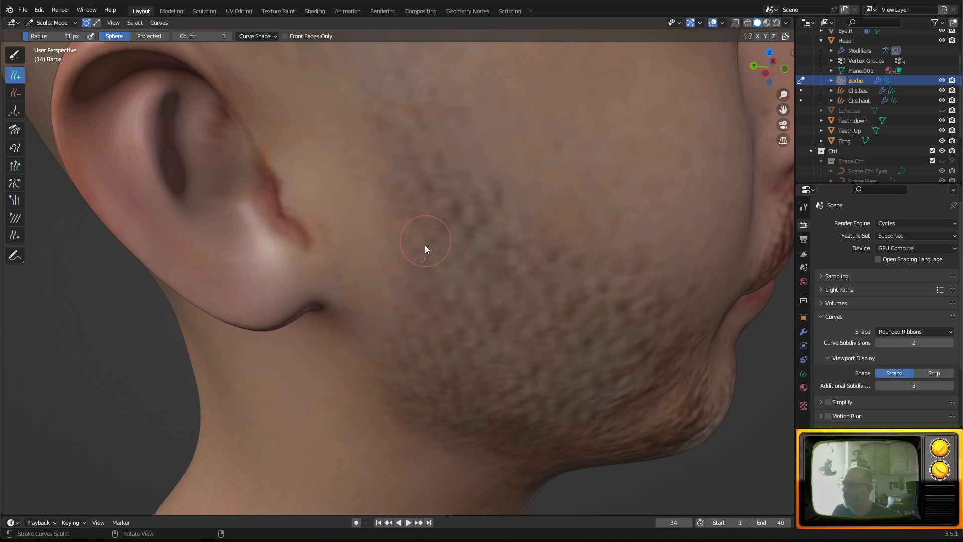
pyautogui.click(933, 374)
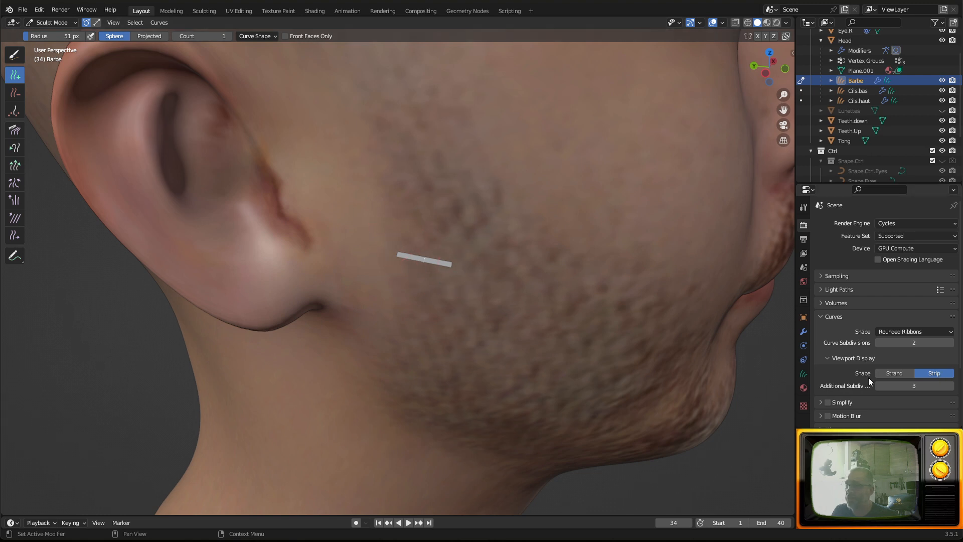
pyautogui.click(898, 373)
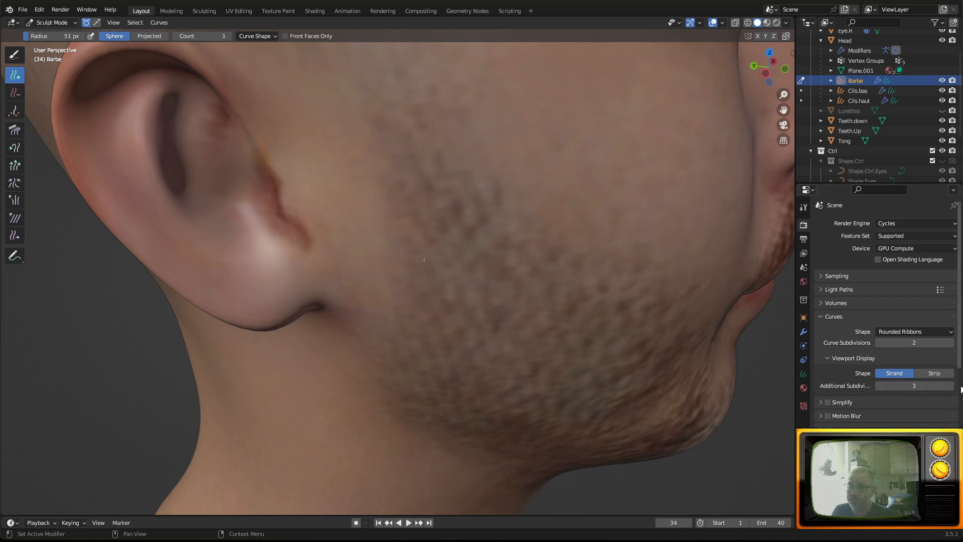
# Remove the short test strand from the cheek with the Delete brush.
pyautogui.scroll(-4, 954, 390)
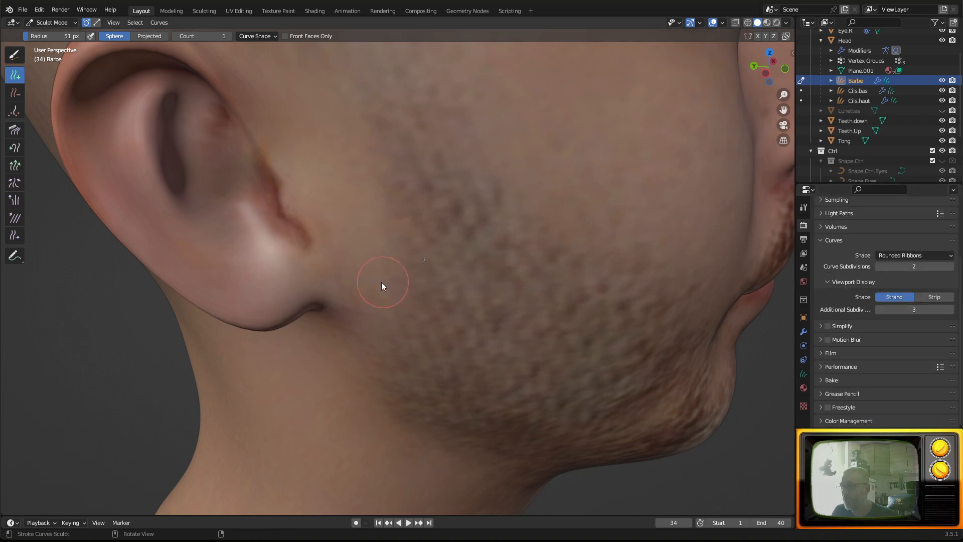
pyautogui.moveTo(404, 242)
pyautogui.mouseDown(button='middle')
pyautogui.moveTo(417, 200)
pyautogui.moveTo(414, 227)
pyautogui.mouseUp(button='middle')
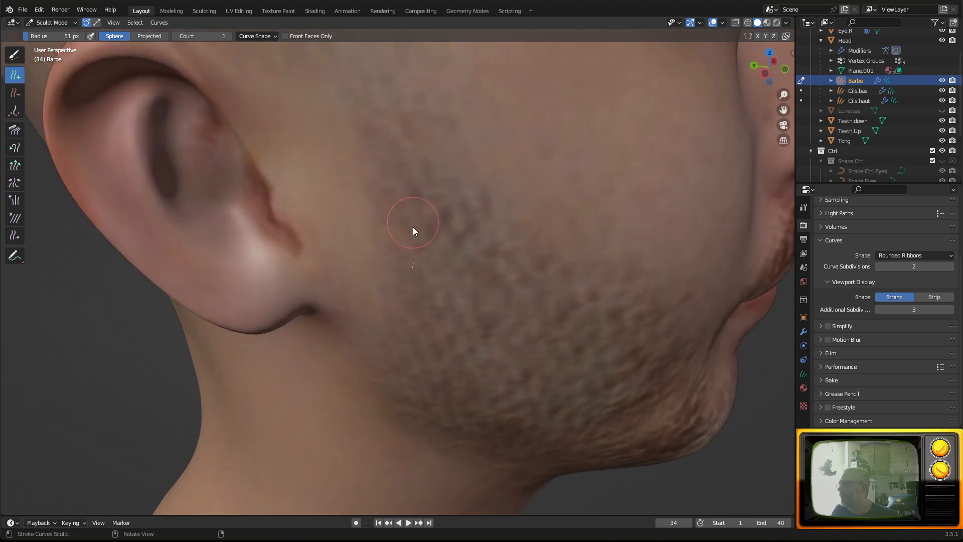
pyautogui.click(15, 93)
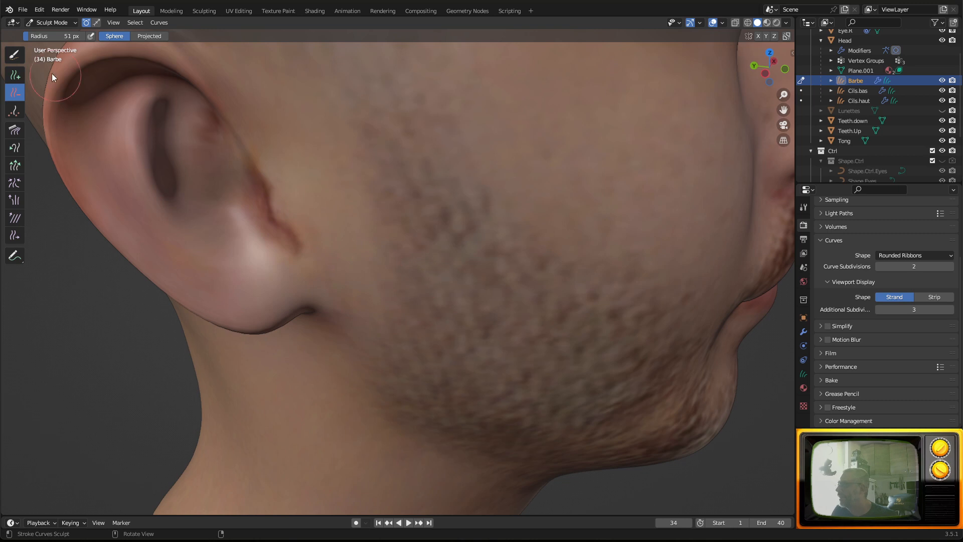
# Set the Add brush's curve length to 0.05 m and place one long strand on the jaw below the ear.
pyautogui.click(15, 74)
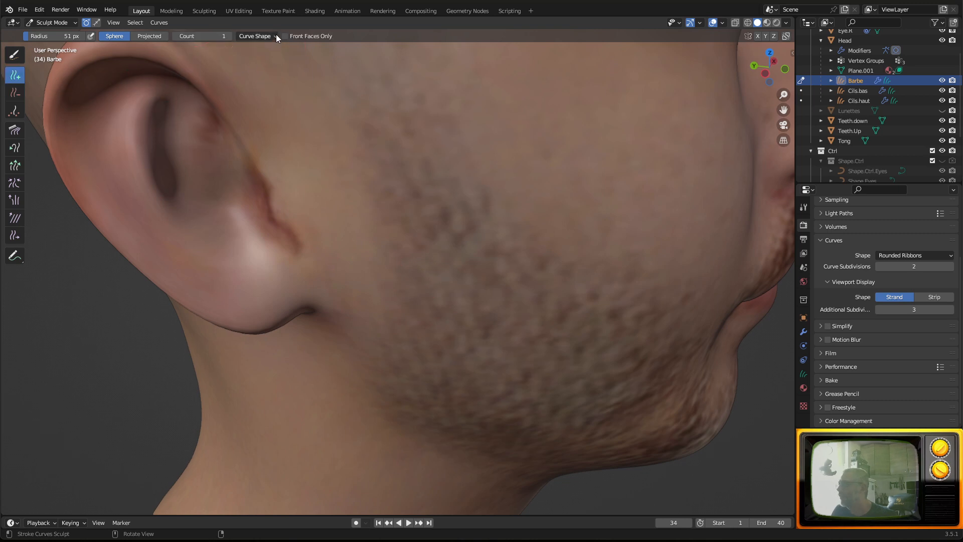
pyautogui.click(276, 36)
pyautogui.click(279, 89)
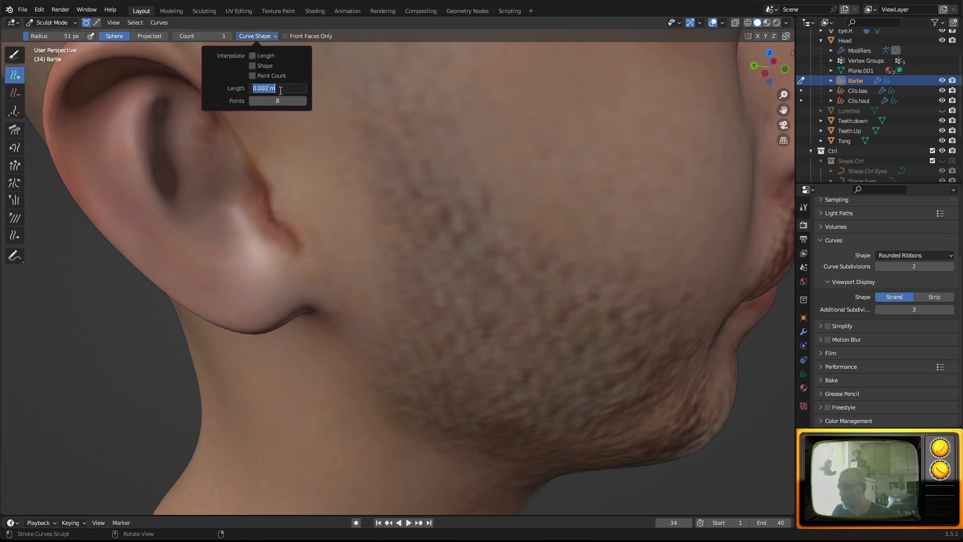
pyautogui.write('0.05')
pyautogui.press('Return')
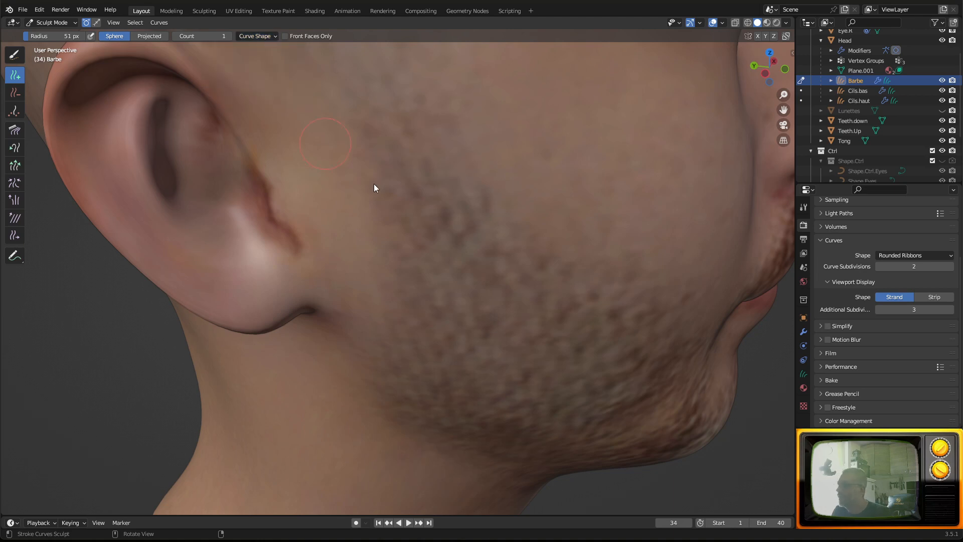
pyautogui.click(453, 286)
# Compare the Strip and Strand display shapes on the long strand from the side of the head, ending on Strand.
pyautogui.scroll(-3, 618, 348)
pyautogui.moveTo(618, 348); pyautogui.dragTo(546, 349, button='middle')
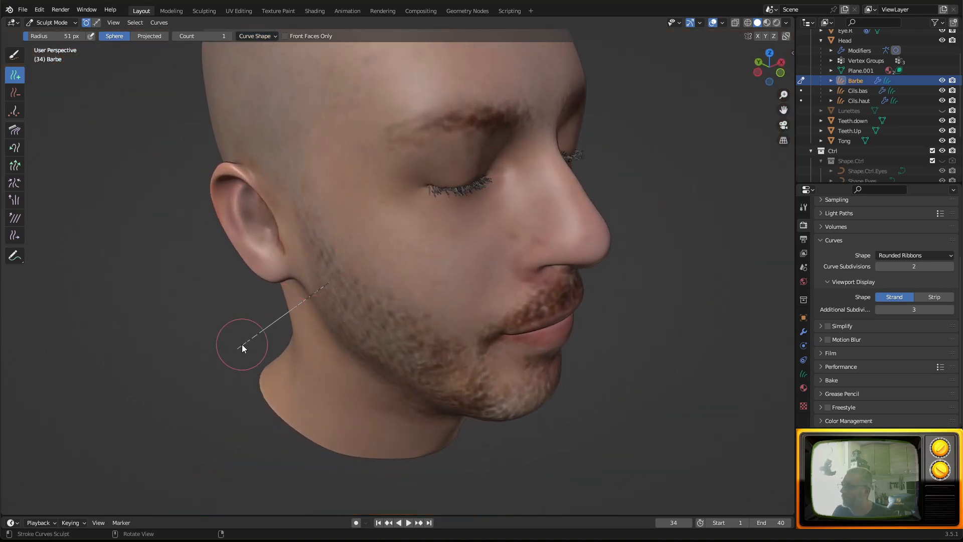
pyautogui.click(941, 299)
pyautogui.click(897, 298)
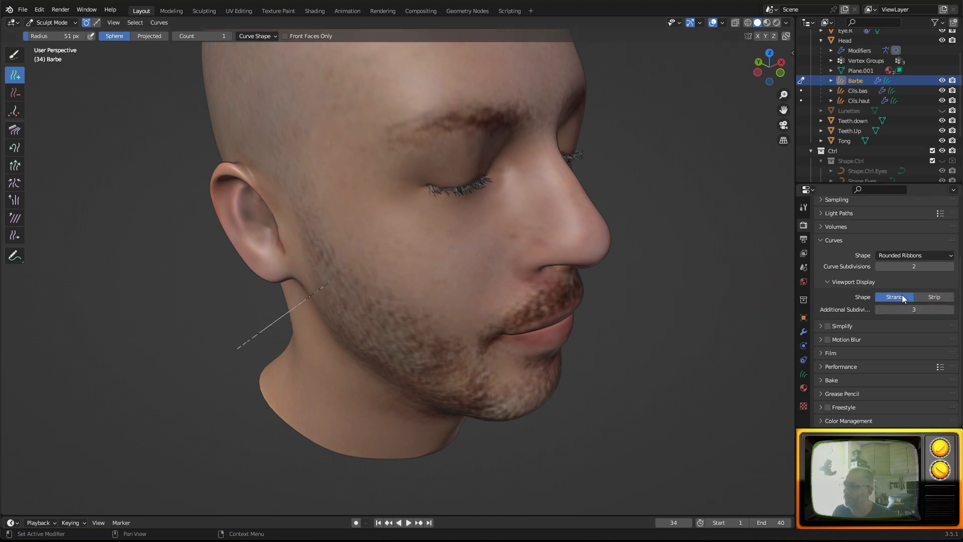
pyautogui.click(924, 297)
pyautogui.click(896, 297)
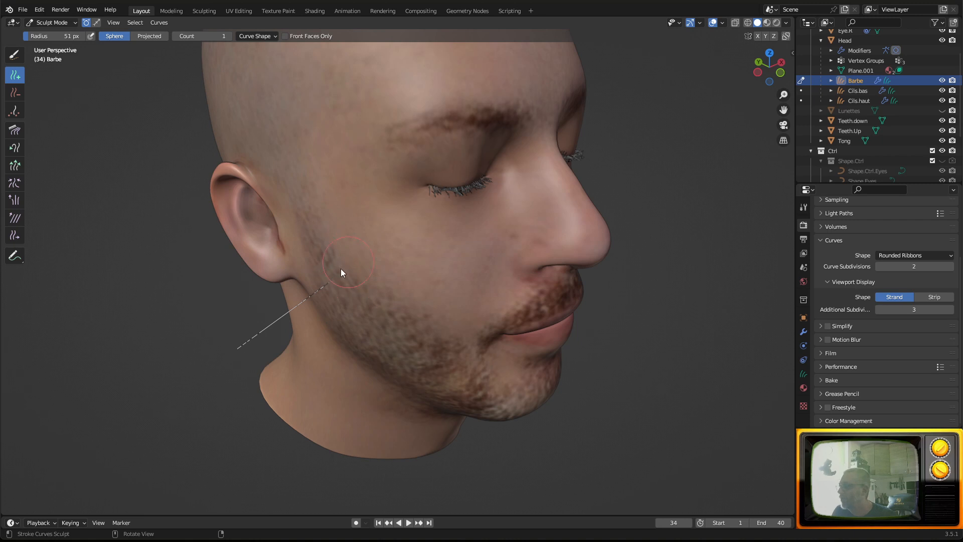
# Delete the long strand, turn on X symmetry and add a mirrored pair of strands on both sides of the jaw.
pyautogui.moveTo(286, 315); pyautogui.dragTo(357, 344, button='middle')
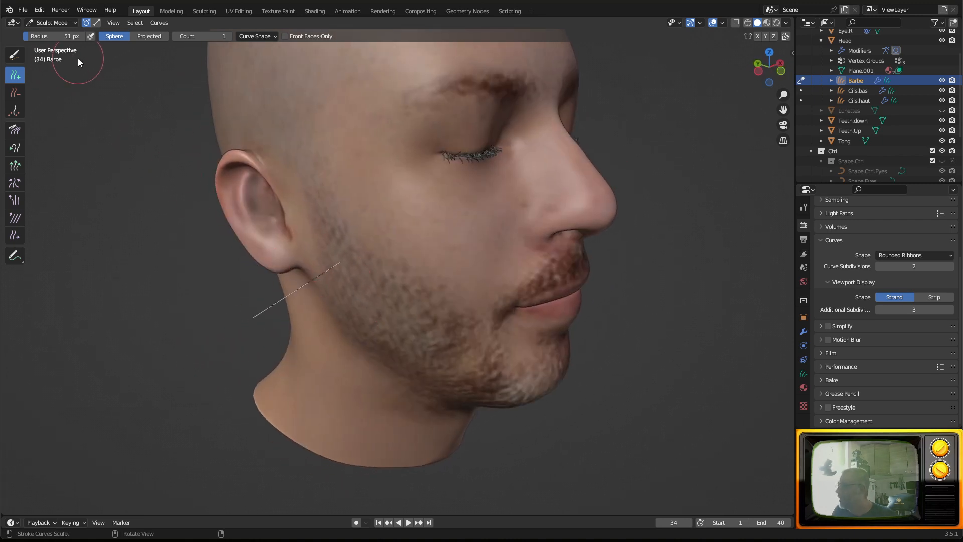
pyautogui.click(14, 93)
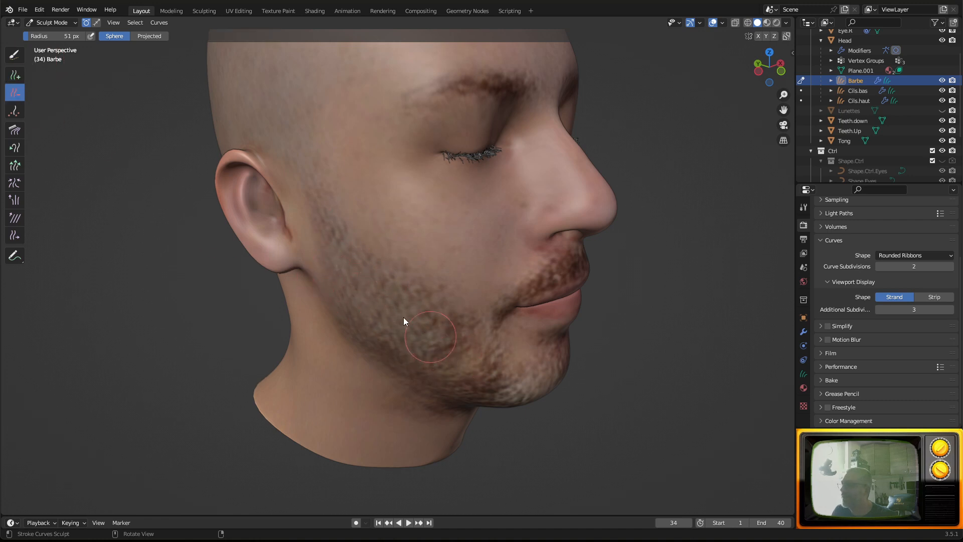
pyautogui.click(14, 75)
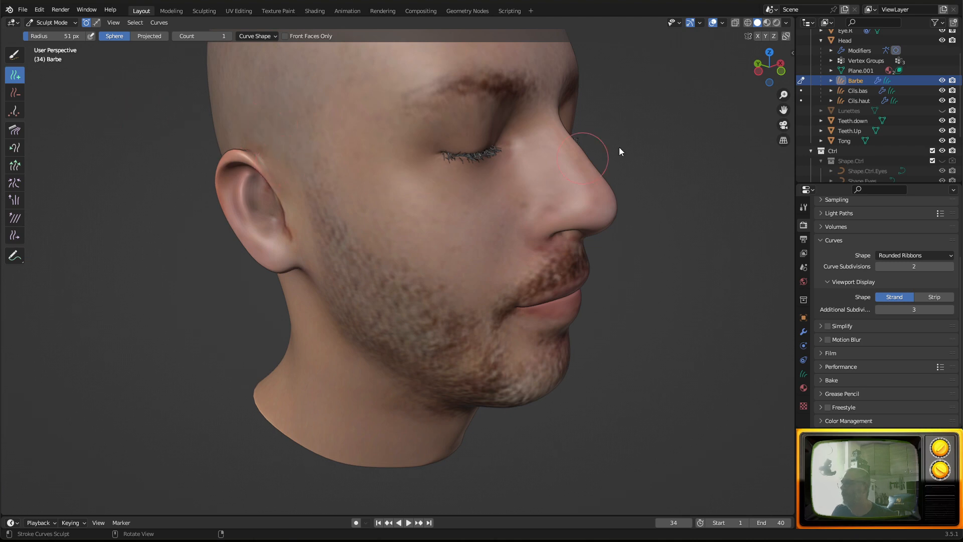
pyautogui.click(757, 36)
pyautogui.moveTo(586, 226); pyautogui.dragTo(503, 218, button='middle')
pyautogui.click(438, 316)
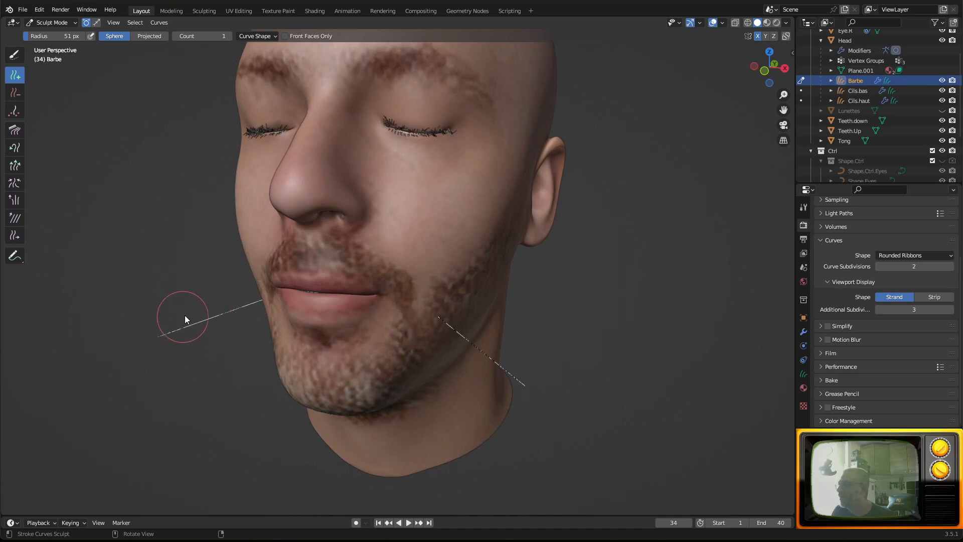
# Turn off X symmetry and comb the strands separately at a 119 px radius, bending the character's right one downward and the left one upward.
pyautogui.click(273, 37)
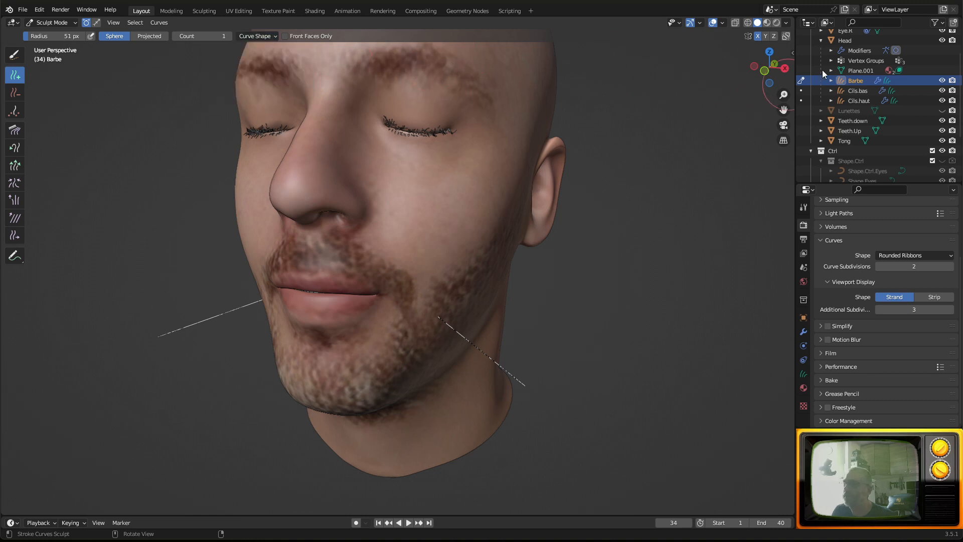
pyautogui.click(757, 36)
pyautogui.click(15, 130)
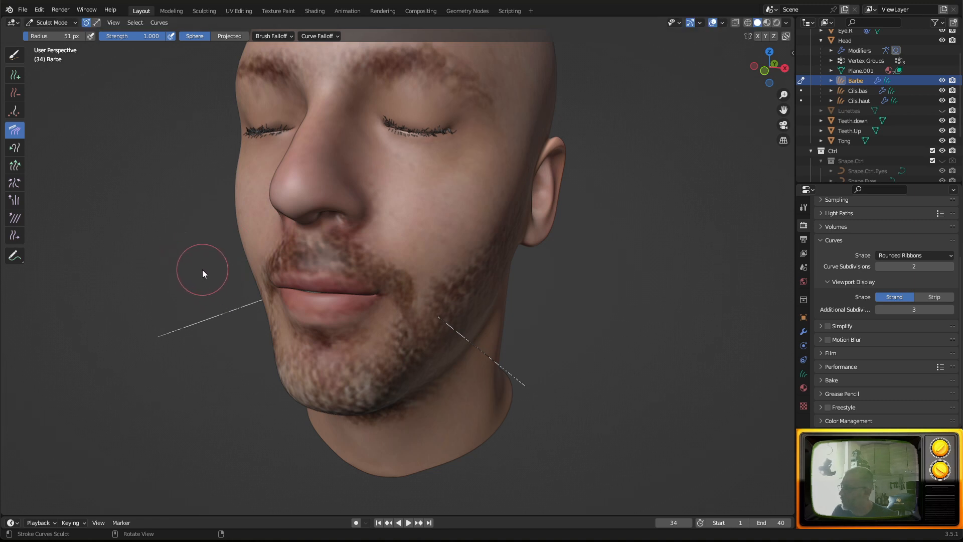
pyautogui.press('f')
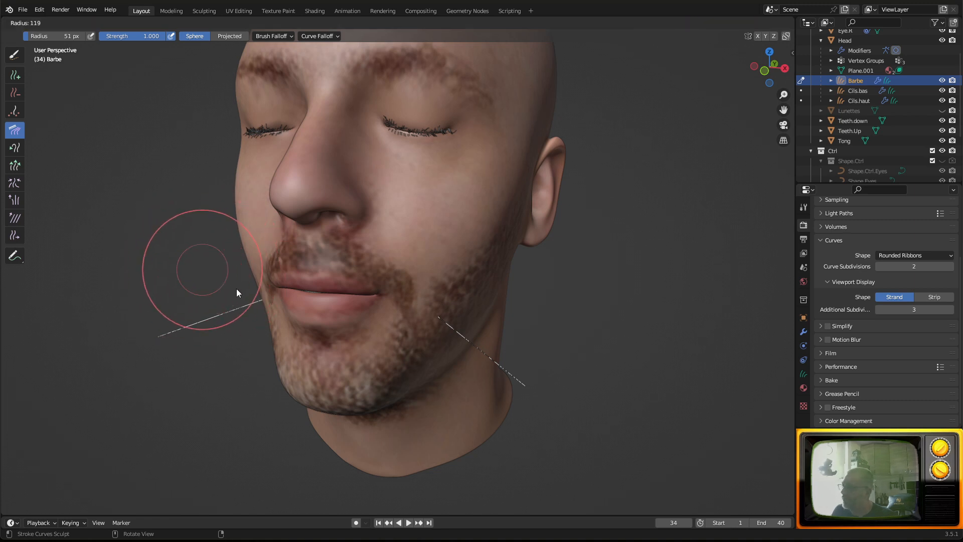
pyautogui.click(237, 288)
pyautogui.moveTo(198, 312); pyautogui.dragTo(186, 415)
pyautogui.moveTo(335, 397)
pyautogui.mouseDown(button='middle')
pyautogui.moveTo(402, 397)
pyautogui.moveTo(348, 393)
pyautogui.mouseUp(button='middle')
pyautogui.moveTo(601, 363); pyautogui.dragTo(640, 275)
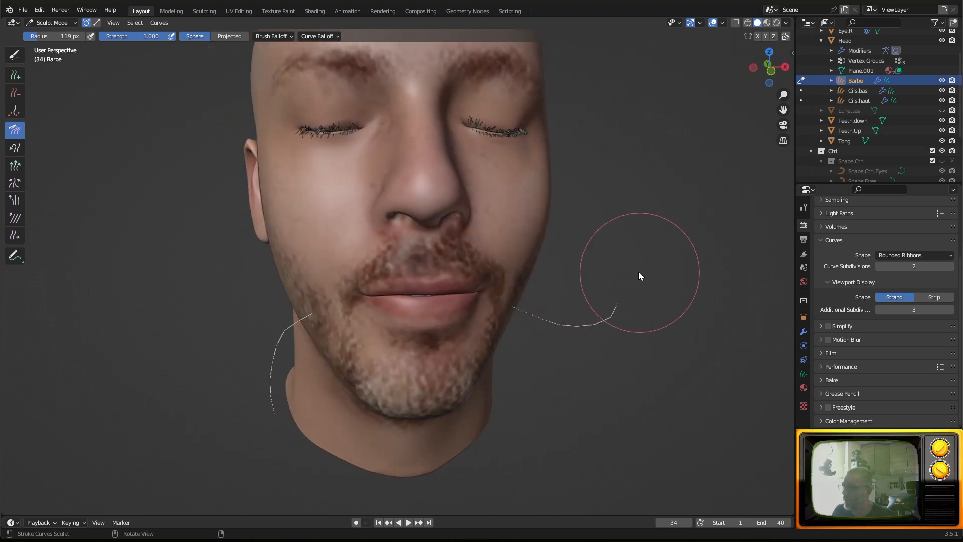
pyautogui.moveTo(574, 330)
pyautogui.mouseDown()
pyautogui.moveTo(611, 296)
pyautogui.moveTo(631, 295)
pyautogui.mouseUp()
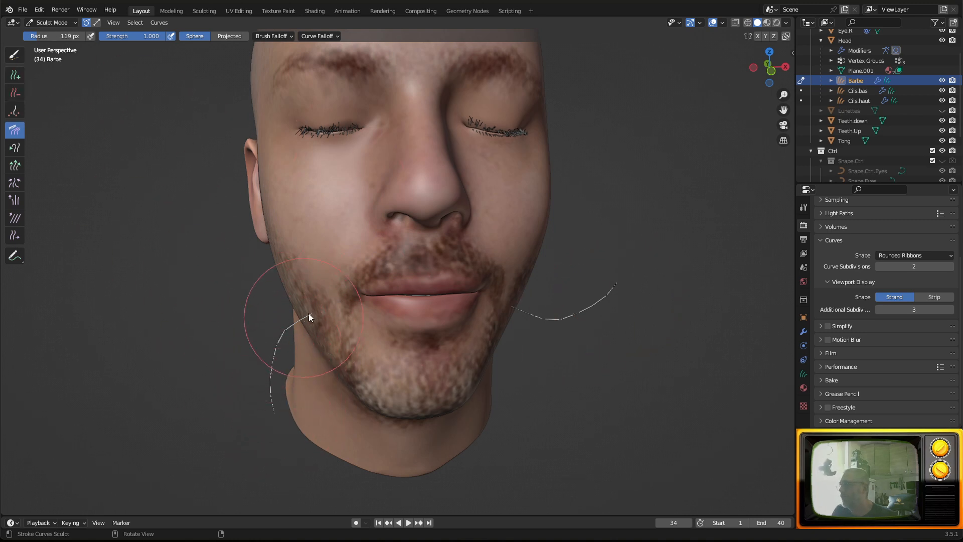
# Turn on Length interpolation in the Add brush's curve shape settings.
pyautogui.click(15, 75)
pyautogui.click(275, 36)
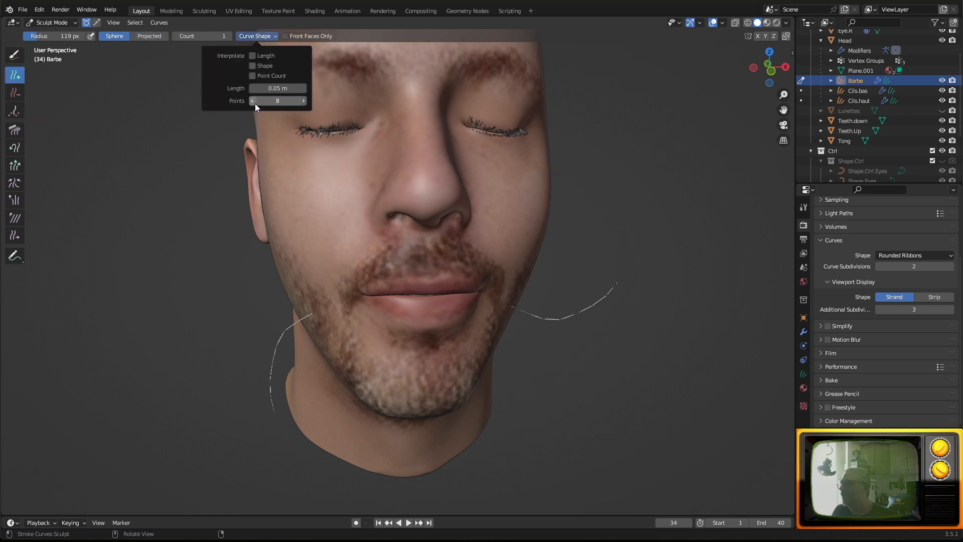
pyautogui.moveTo(392, 392); pyautogui.dragTo(393, 386, button='middle')
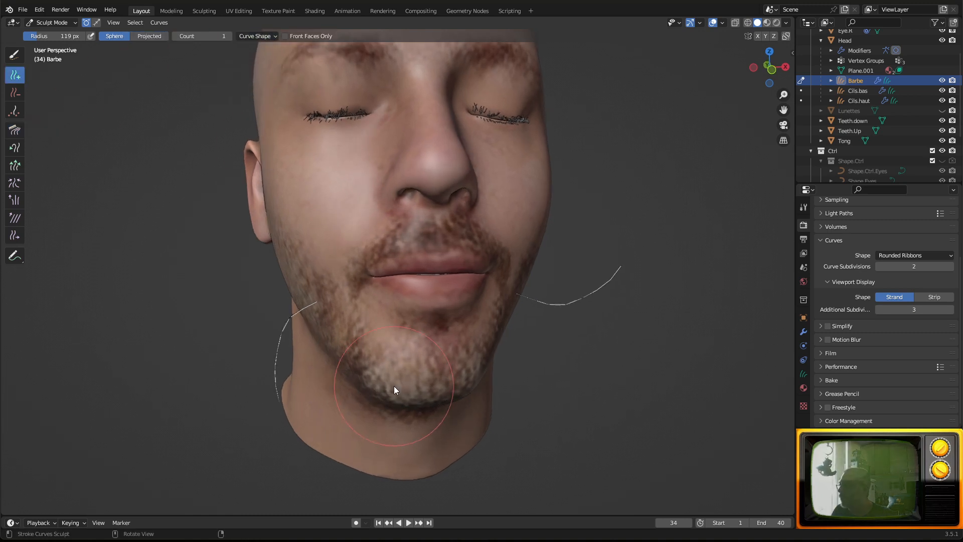
pyautogui.click(272, 36)
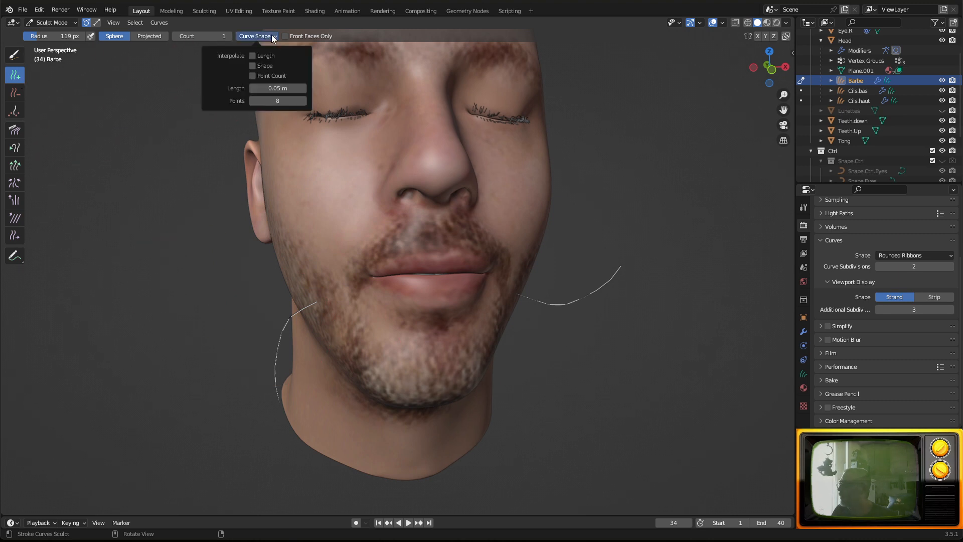
pyautogui.click(252, 55)
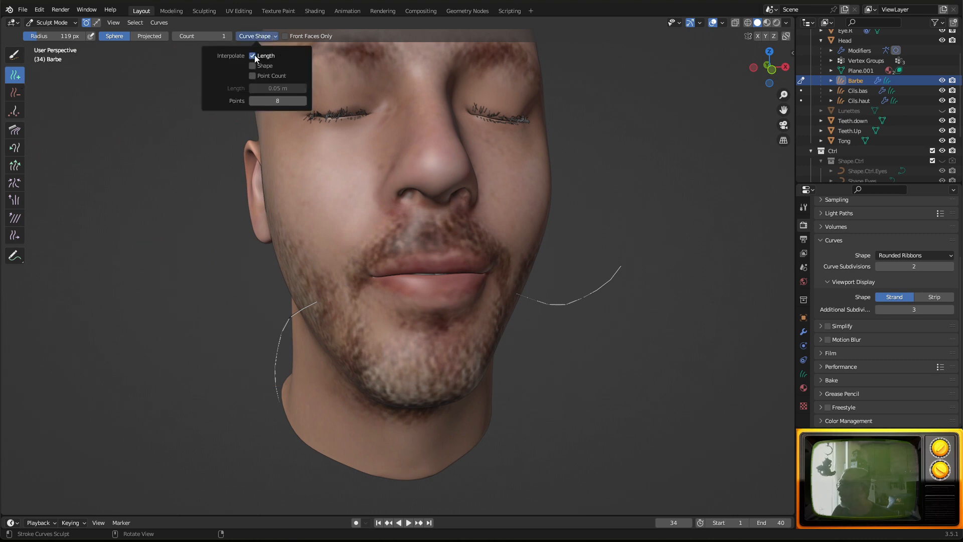
# Shorten the strand on the character's right jaw with the Grow/Shrink brush and enable Length interpolation for the Add brush.
pyautogui.click(15, 165)
pyautogui.moveTo(311, 354)
pyautogui.mouseDown()
pyautogui.moveTo(297, 338)
pyautogui.moveTo(298, 353)
pyautogui.moveTo(290, 325)
pyautogui.moveTo(286, 338)
pyautogui.moveTo(323, 287)
pyautogui.mouseUp()
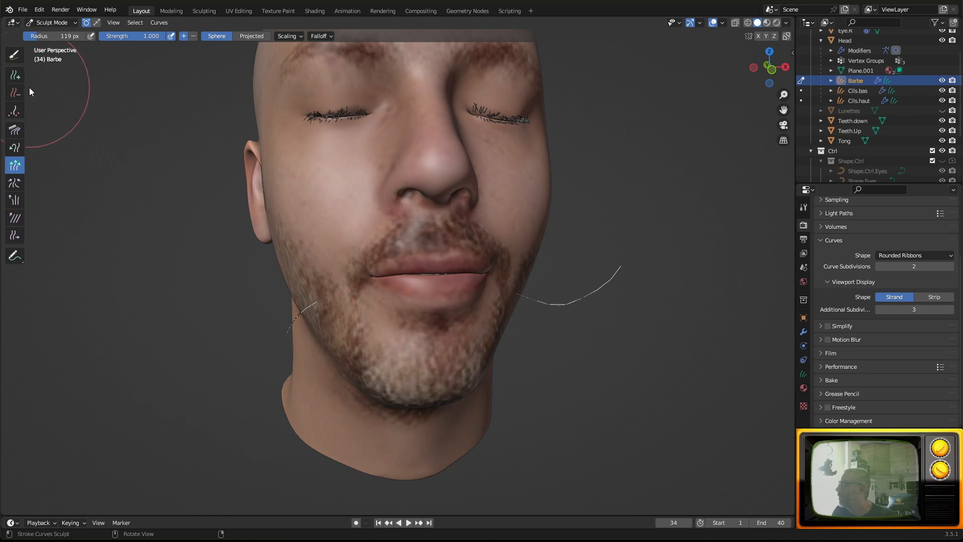
pyautogui.click(15, 74)
pyautogui.click(266, 35)
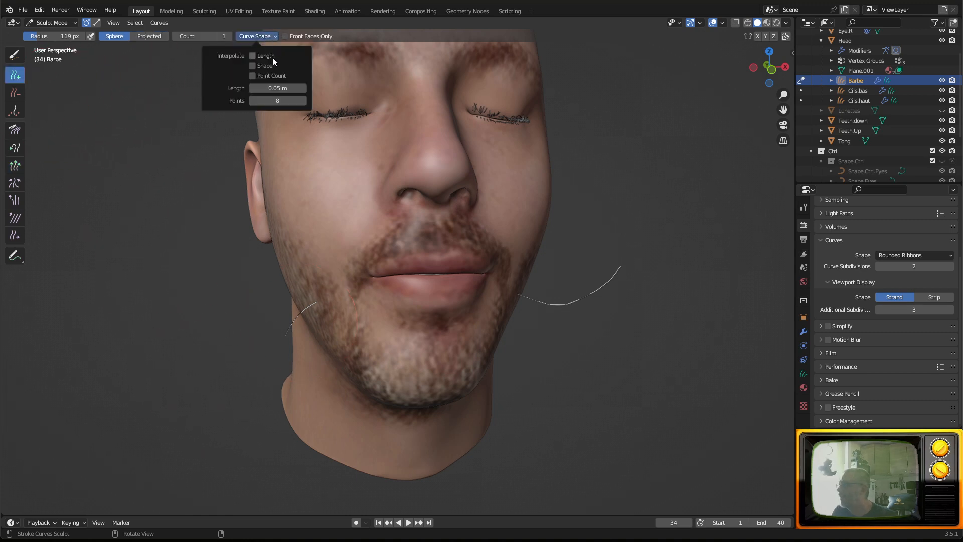
pyautogui.click(257, 56)
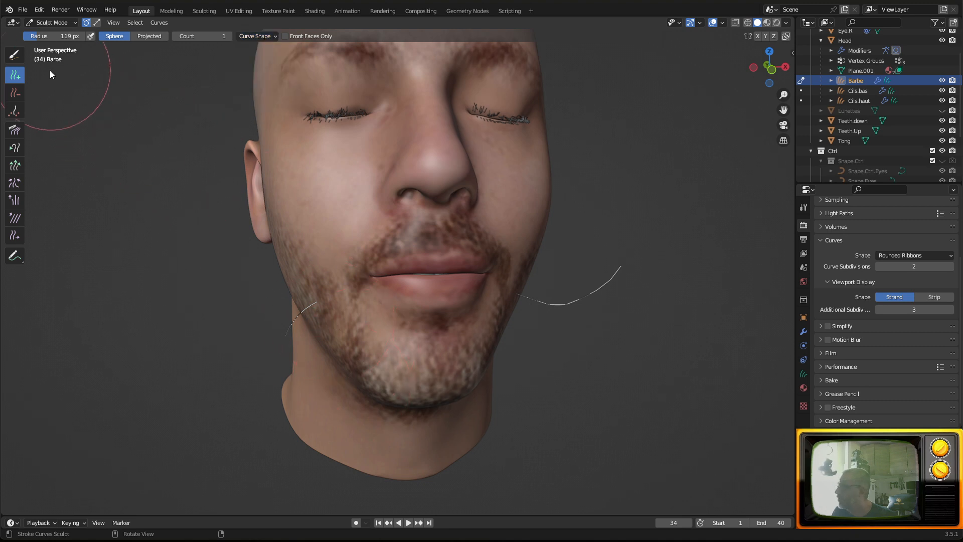
# Set the Add brush radius to 80 px and paint a band of strands across the chin between the two jaw strands.
pyautogui.press('f')
pyautogui.click(369, 339)
pyautogui.moveTo(477, 327)
pyautogui.mouseDown(button='middle')
pyautogui.moveTo(423, 345)
pyautogui.moveTo(329, 344)
pyautogui.mouseUp(button='middle')
pyautogui.moveTo(329, 344); pyautogui.dragTo(394, 329)
pyautogui.moveTo(395, 329)
pyautogui.mouseDown(button='middle')
pyautogui.moveTo(414, 323)
pyautogui.moveTo(452, 405)
pyautogui.mouseUp(button='middle')
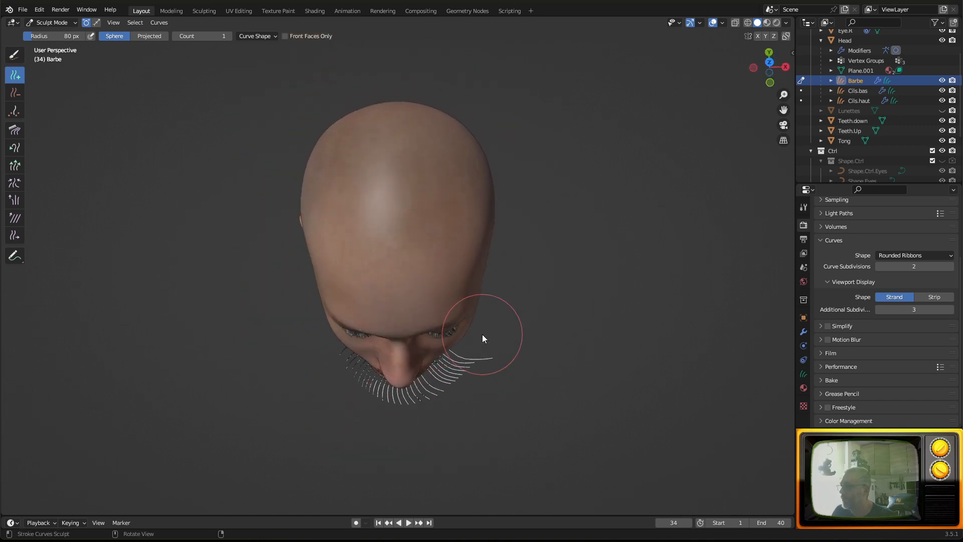
pyautogui.moveTo(493, 355)
pyautogui.mouseDown(button='middle')
pyautogui.moveTo(512, 258)
pyautogui.moveTo(495, 180)
pyautogui.moveTo(439, 242)
pyautogui.moveTo(462, 281)
pyautogui.moveTo(399, 317)
pyautogui.mouseUp(button='middle')
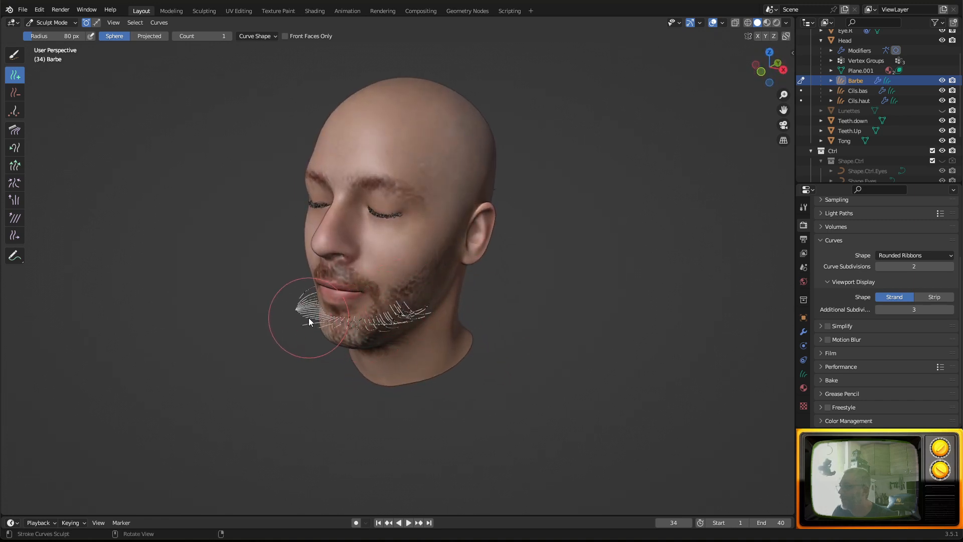
# Erase all the strands across the chin and jaw with the Delete brush.
pyautogui.moveTo(309, 318)
pyautogui.mouseDown(button='middle')
pyautogui.moveTo(377, 239)
pyautogui.moveTo(426, 148)
pyautogui.mouseUp(button='middle')
pyautogui.moveTo(358, 189); pyautogui.dragTo(362, 233, button='middle')
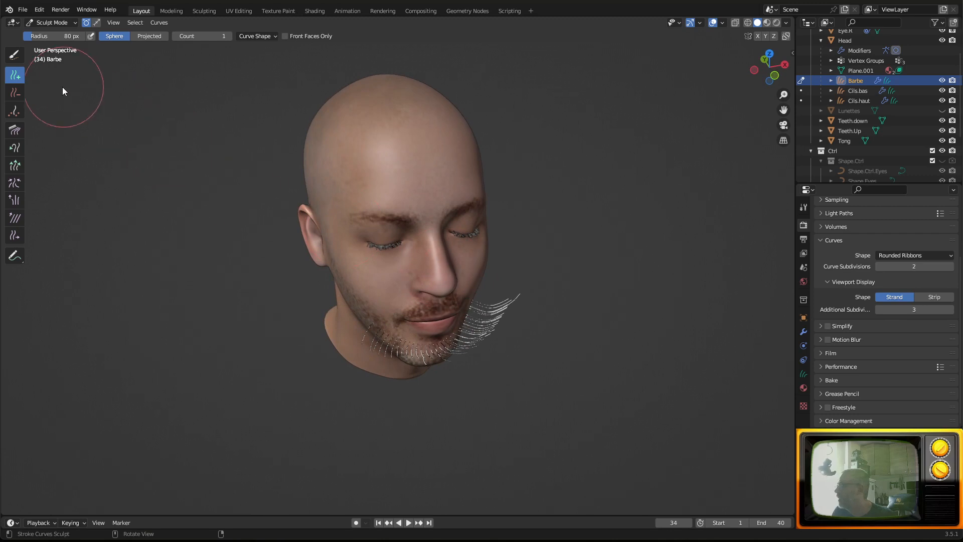
pyautogui.click(15, 92)
pyautogui.moveTo(432, 369)
pyautogui.mouseDown()
pyautogui.moveTo(368, 318)
pyautogui.moveTo(431, 347)
pyautogui.moveTo(481, 297)
pyautogui.mouseUp()
pyautogui.moveTo(480, 297)
pyautogui.mouseDown(button='middle')
pyautogui.moveTo(460, 303)
pyautogui.moveTo(485, 307)
pyautogui.mouseUp(button='middle')
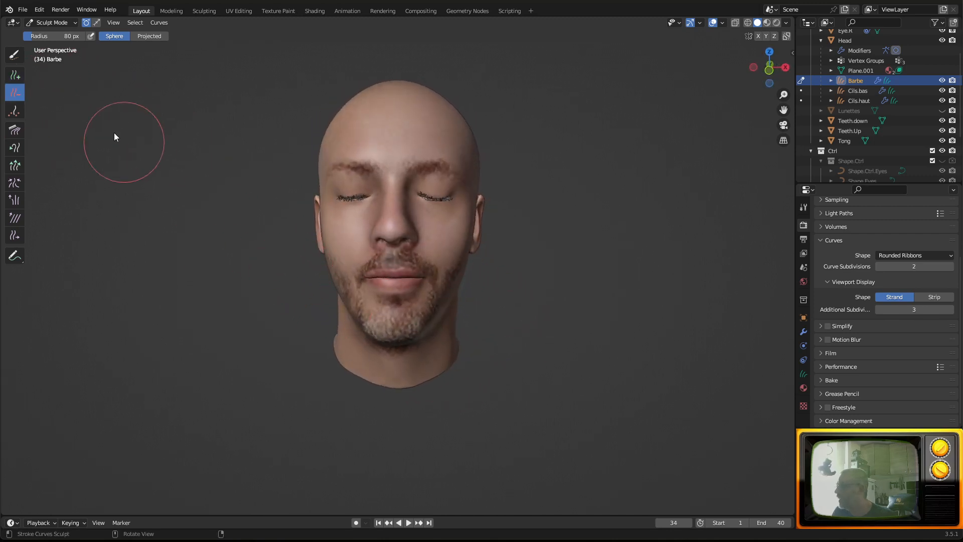
# Switch to the Density brush and set its Count Max to 10.
pyautogui.click(14, 111)
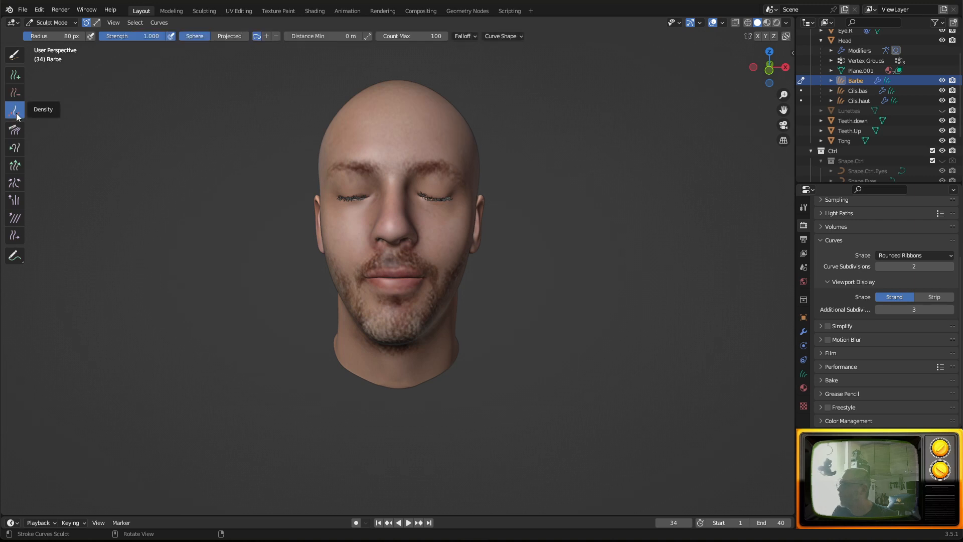
pyautogui.keyDown('shift'); pyautogui.moveTo(434, 244); pyautogui.dragTo(479, 287, button='middle'); pyautogui.keyUp('shift')
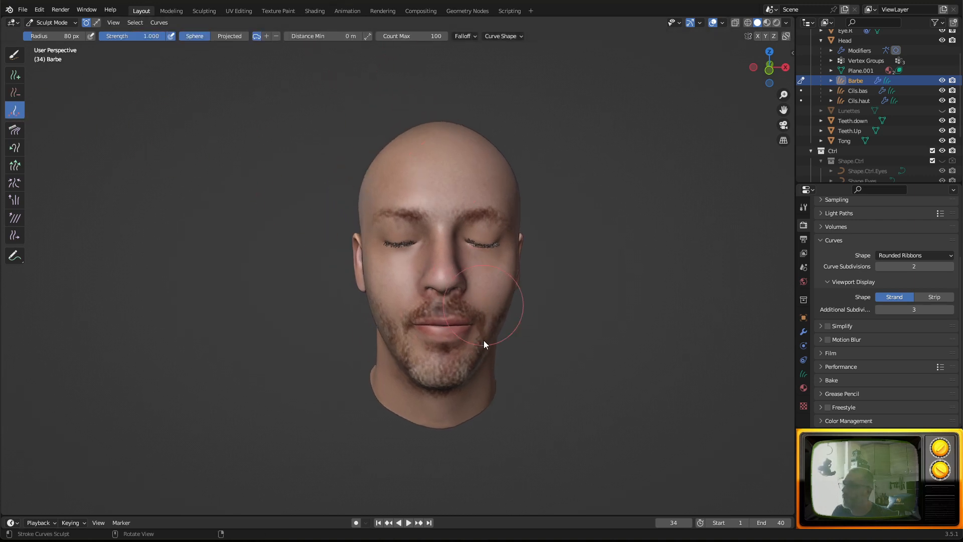
pyautogui.scroll(2, 483, 355)
pyautogui.moveTo(482, 355); pyautogui.dragTo(502, 344, button='middle')
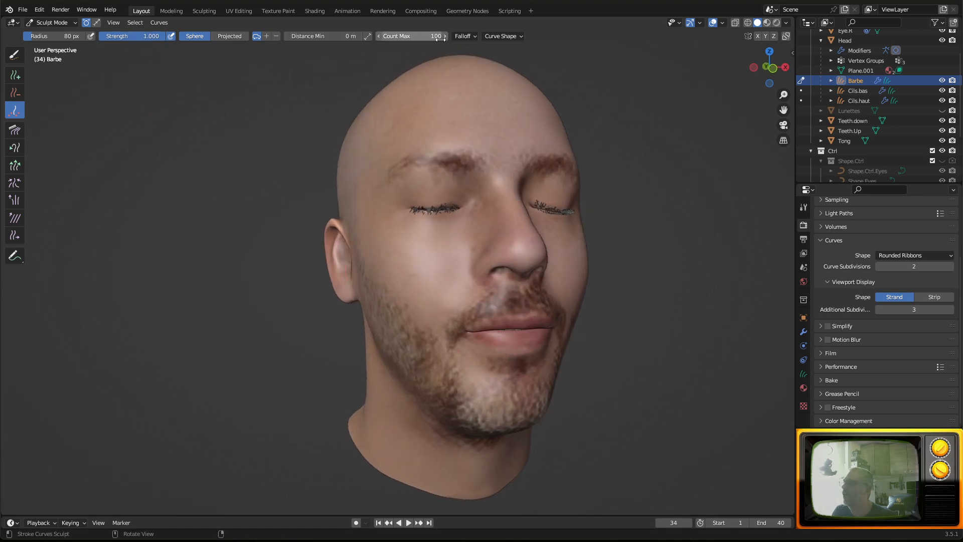
pyautogui.click(423, 36)
pyautogui.write('10')
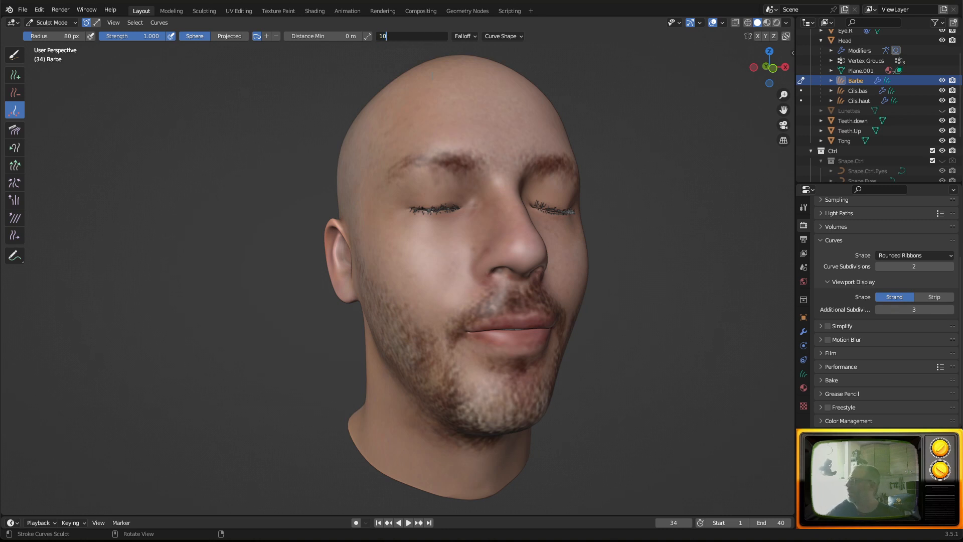
pyautogui.write('100')
pyautogui.press('Return')
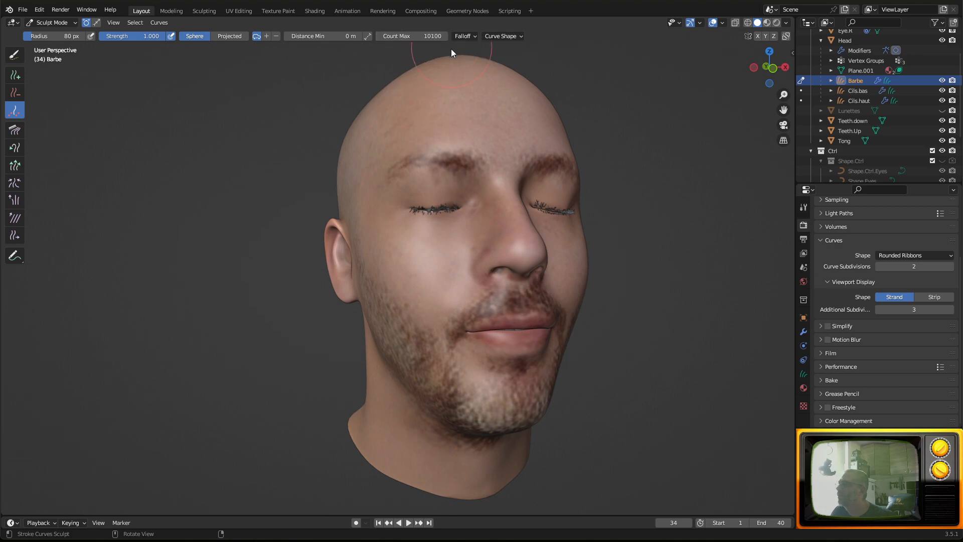
pyautogui.click(434, 36)
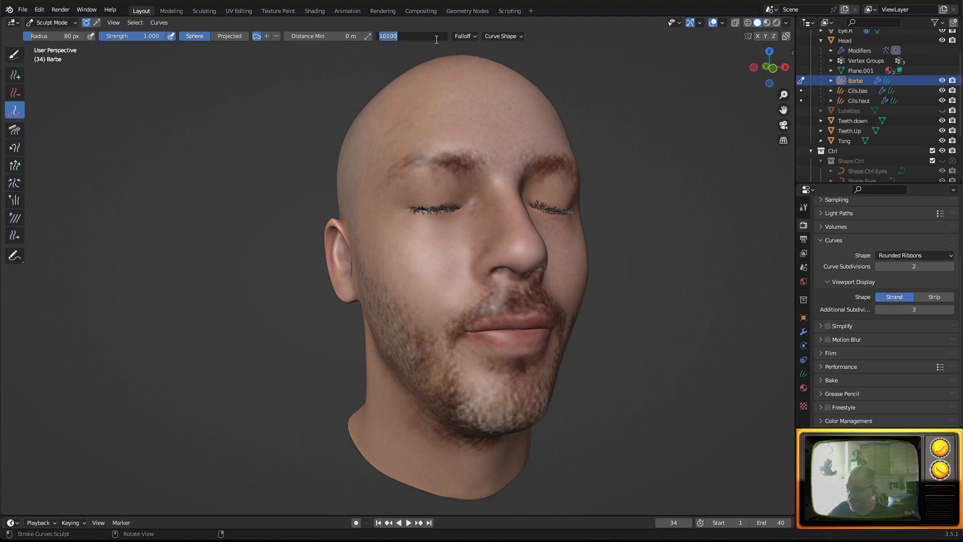
pyautogui.write('10')
pyautogui.press('Return')
# Try a Density stroke on the character's right cheek and undo it.
pyautogui.moveTo(407, 315); pyautogui.dragTo(400, 307)
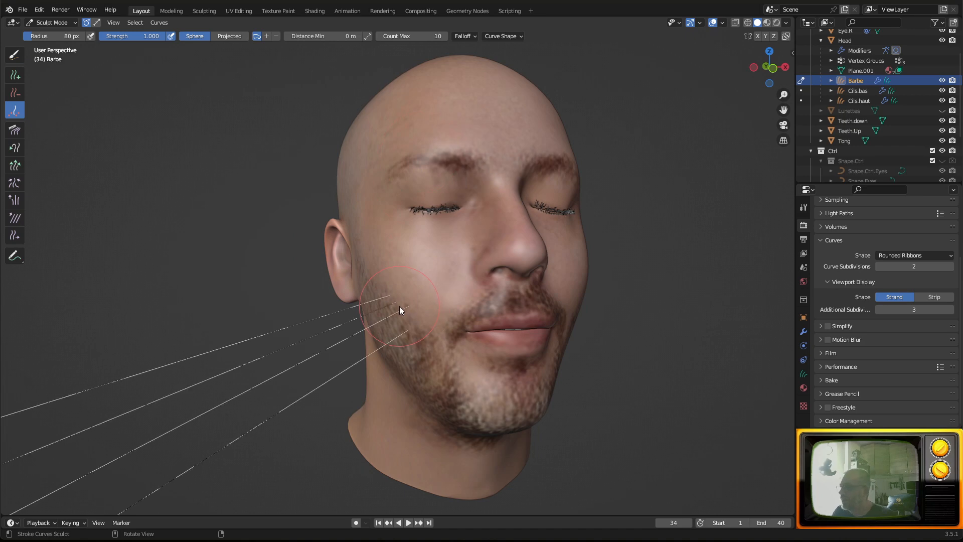
pyautogui.moveTo(422, 316)
pyautogui.mouseDown(button='middle')
pyautogui.moveTo(485, 293)
pyautogui.moveTo(466, 282)
pyautogui.moveTo(452, 312)
pyautogui.mouseUp(button='middle')
pyautogui.scroll(-4, 447, 325)
pyautogui.scroll(3, 447, 326)
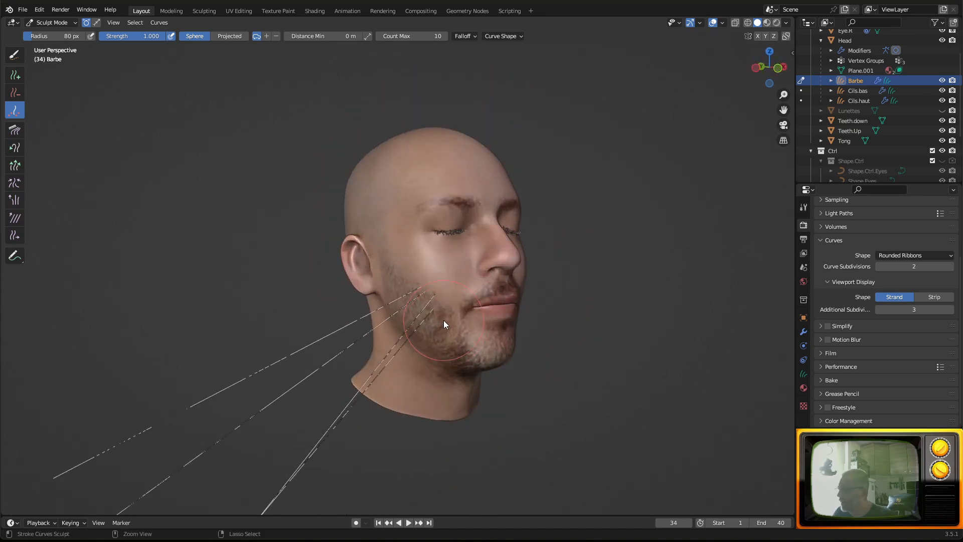
pyautogui.hotkey('ctrl', 'z')
# Enable X symmetry and set the new curves' length to 0.05 m in the Density brush's curve shape settings.
pyautogui.click(758, 37)
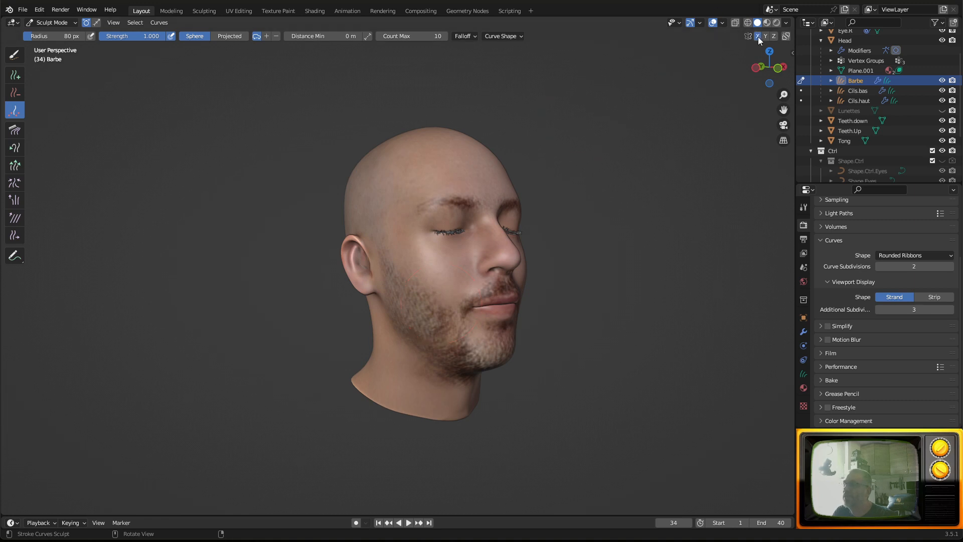
pyautogui.click(512, 38)
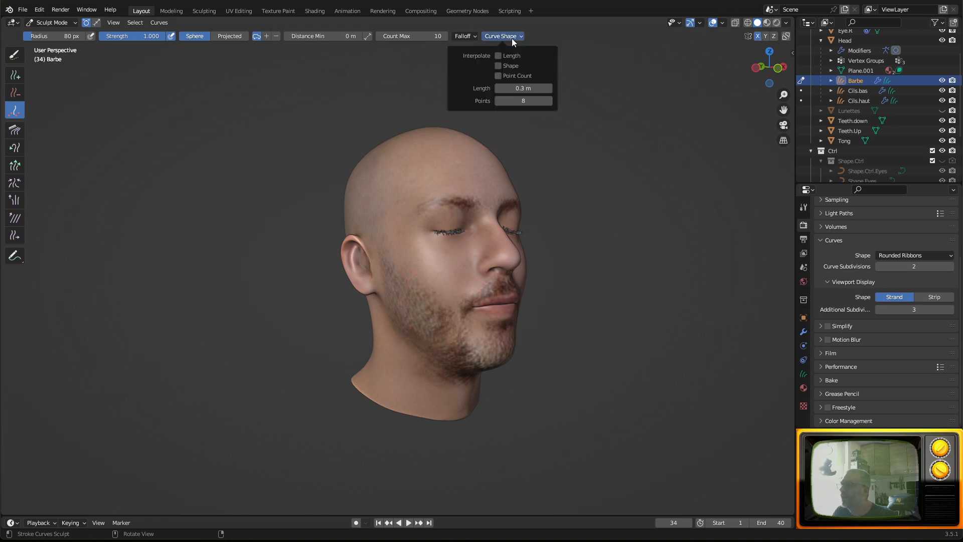
pyautogui.click(524, 88)
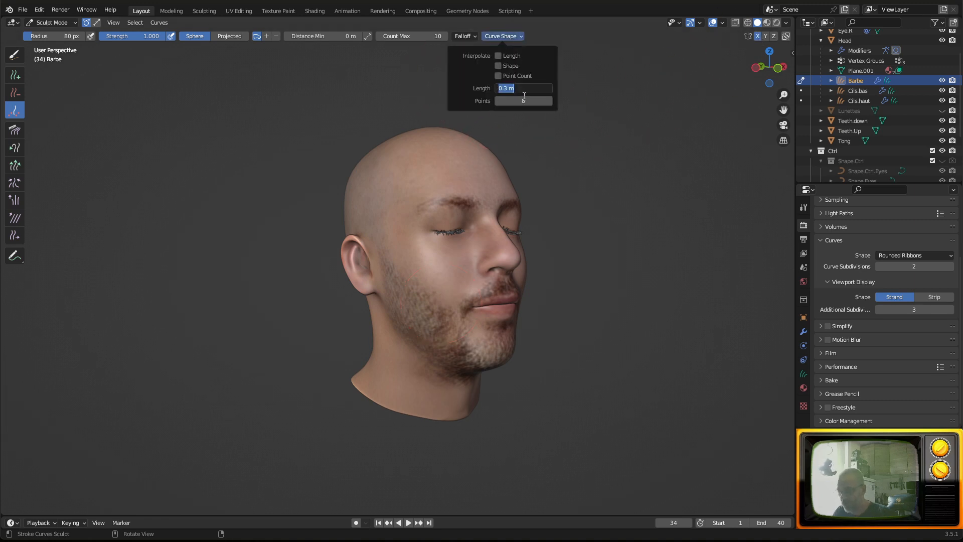
pyautogui.press('BackSpace')
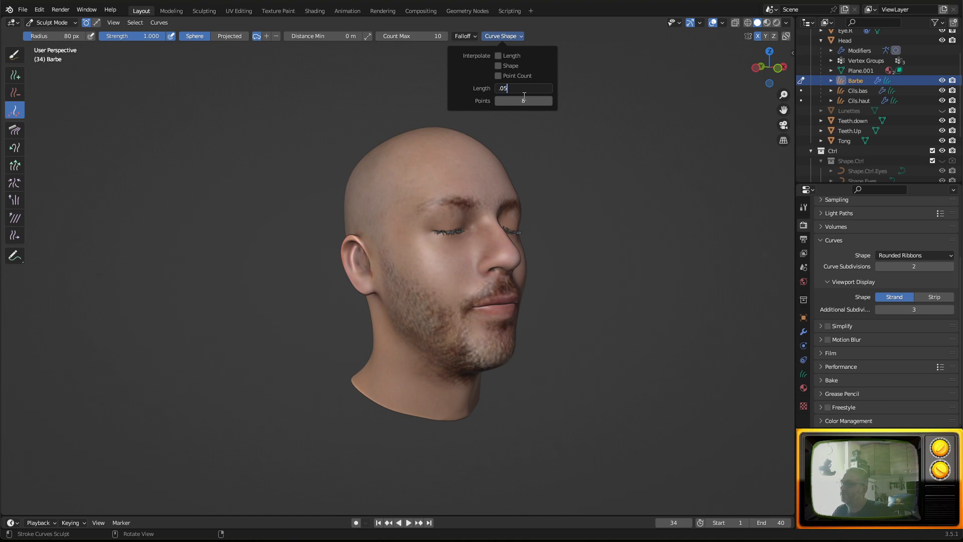
pyautogui.press('Return')
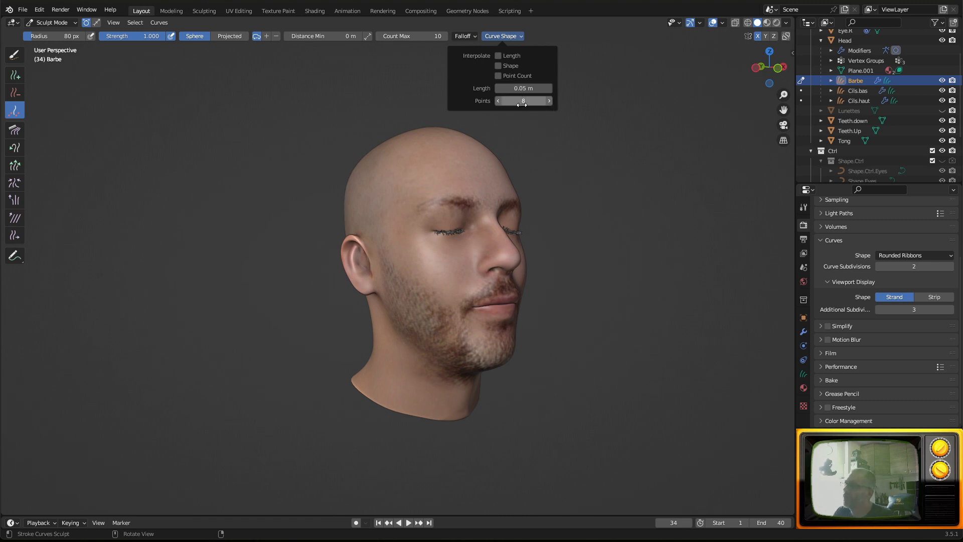
# Reduce the Density brush radius to 43 px and paint dense strands along the character's right sideburn and cheek.
pyautogui.scroll(2, 432, 292)
pyautogui.moveTo(426, 294)
pyautogui.mouseDown(button='middle')
pyautogui.moveTo(428, 336)
pyautogui.moveTo(433, 321)
pyautogui.mouseUp(button='middle')
pyautogui.press('f')
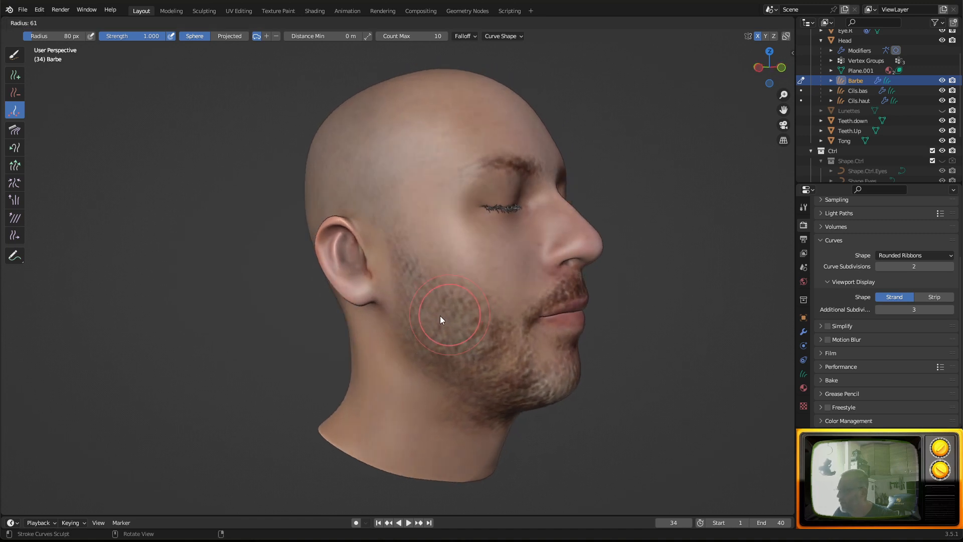
pyautogui.click(431, 318)
pyautogui.moveTo(432, 318)
pyautogui.mouseDown(button='middle')
pyautogui.moveTo(451, 307)
pyautogui.moveTo(441, 290)
pyautogui.mouseUp(button='middle')
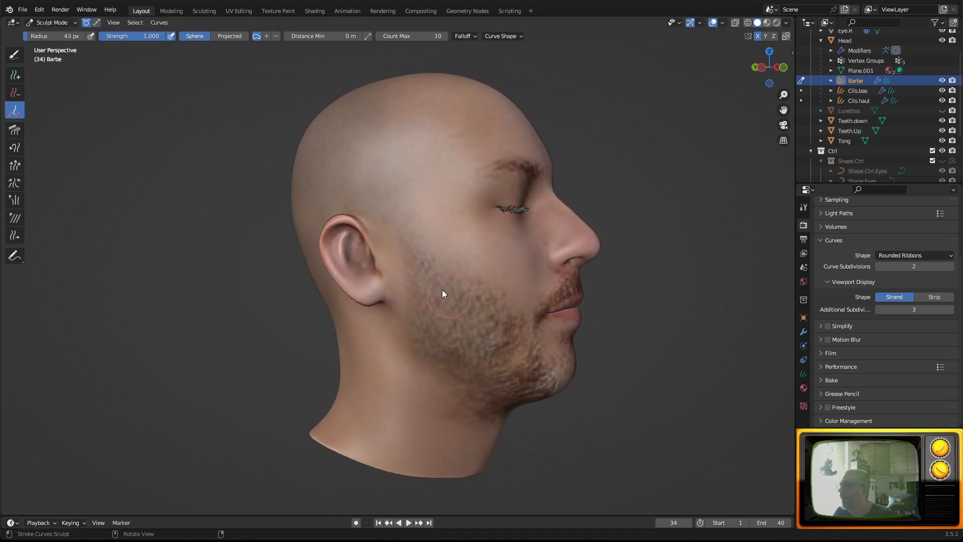
pyautogui.moveTo(443, 309)
pyautogui.mouseDown()
pyautogui.moveTo(463, 329)
pyautogui.moveTo(401, 248)
pyautogui.moveTo(411, 255)
pyautogui.moveTo(419, 232)
pyautogui.moveTo(422, 312)
pyautogui.moveTo(453, 303)
pyautogui.moveTo(448, 316)
pyautogui.mouseUp()
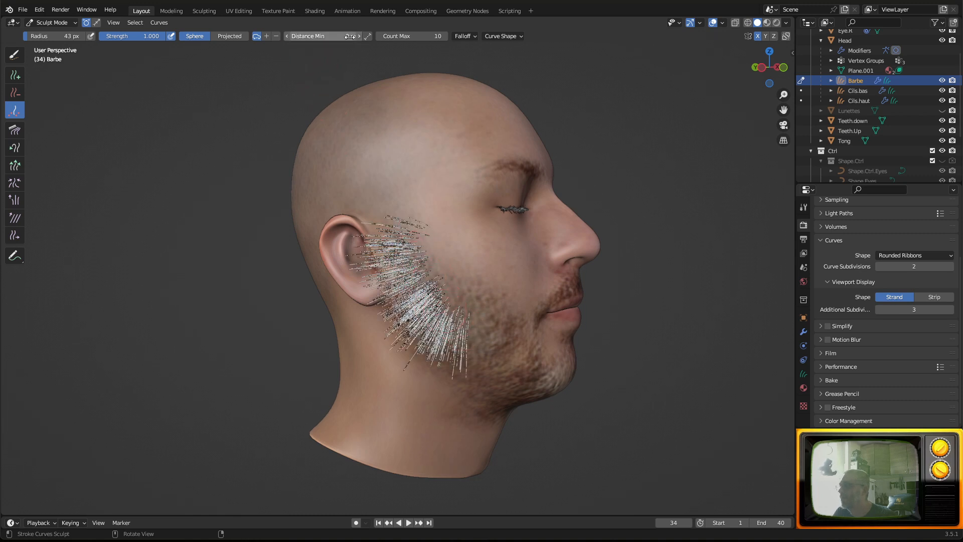
pyautogui.moveTo(452, 281); pyautogui.dragTo(474, 332, button='middle')
pyautogui.moveTo(450, 282); pyautogui.dragTo(441, 270)
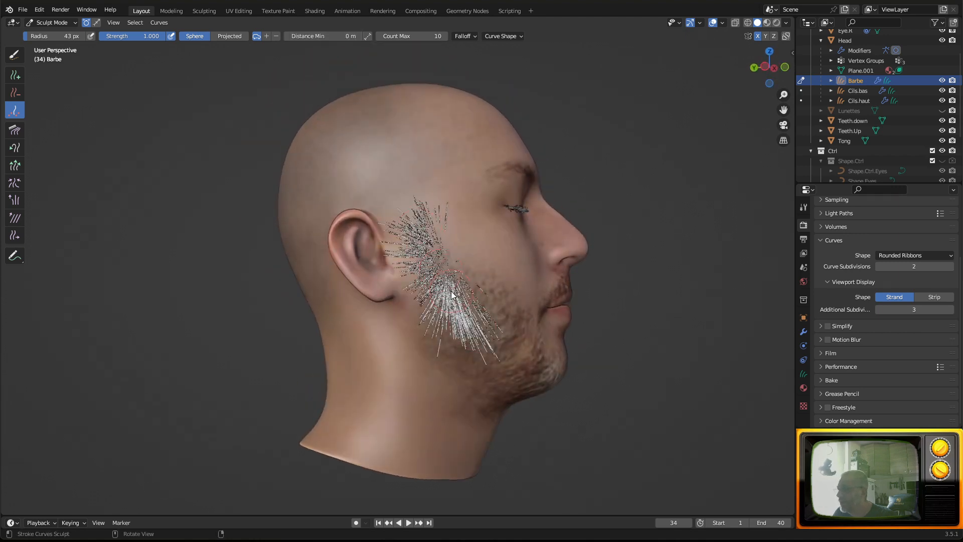
# Set the Density brush's minimum distance to 0.007 m and thin out the sideburn and cheek strands.
pyautogui.scroll(3, 438, 272)
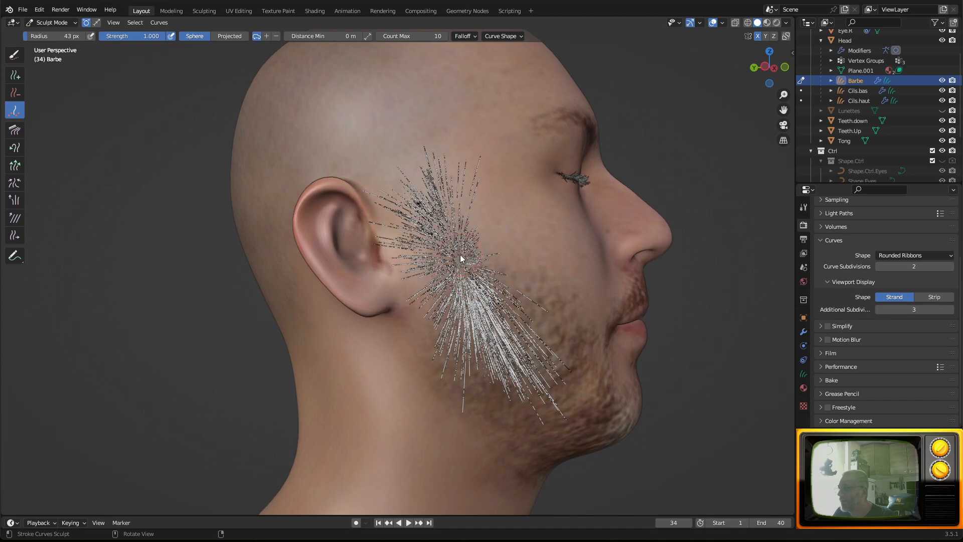
pyautogui.click(361, 37)
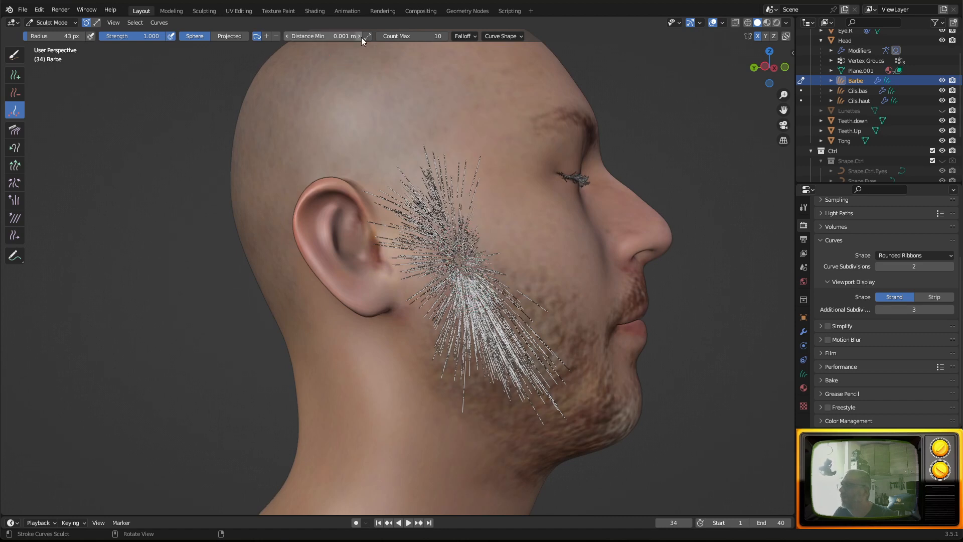
pyautogui.click(360, 36)
pyautogui.click(359, 36)
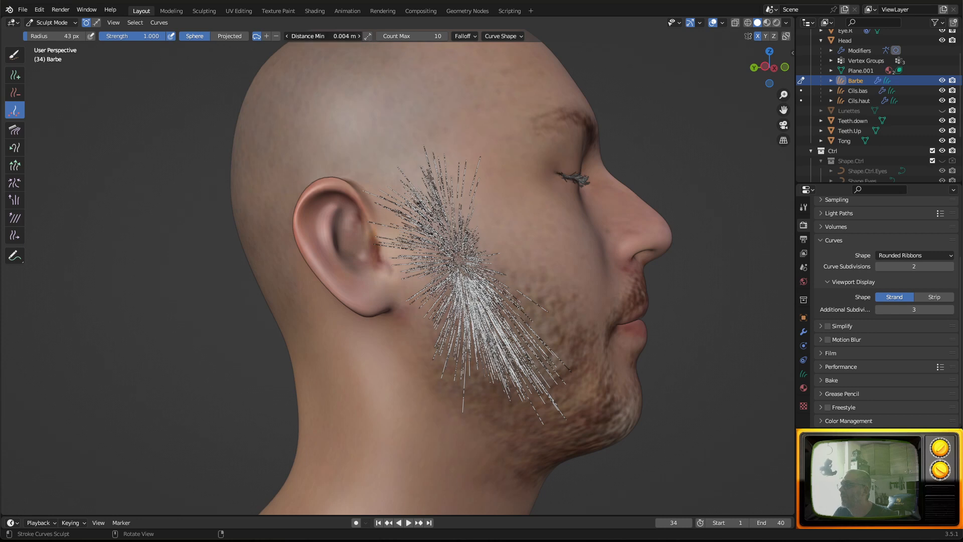
pyautogui.click(360, 36)
pyautogui.click(360, 36)
pyautogui.click(360, 36)
pyautogui.click(360, 36)
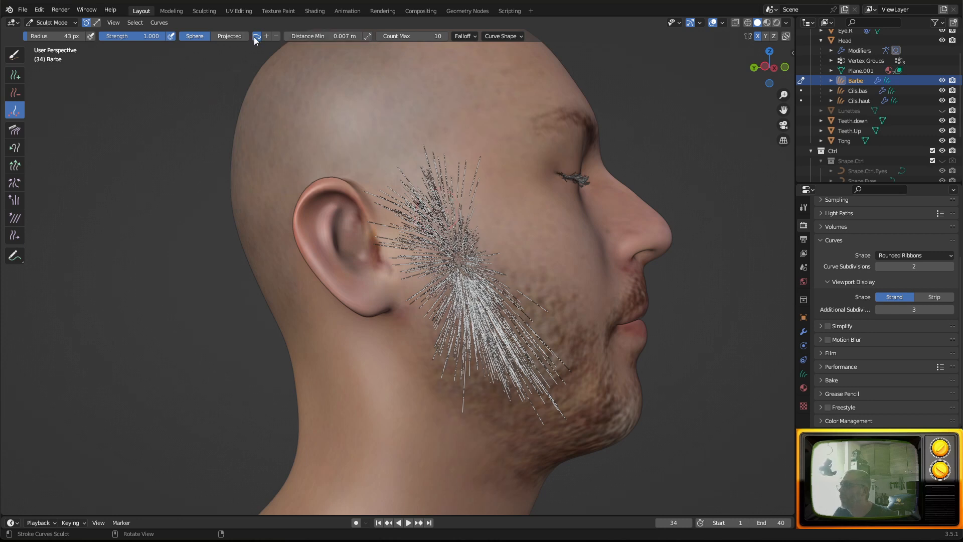
pyautogui.moveTo(432, 228); pyautogui.dragTo(456, 234)
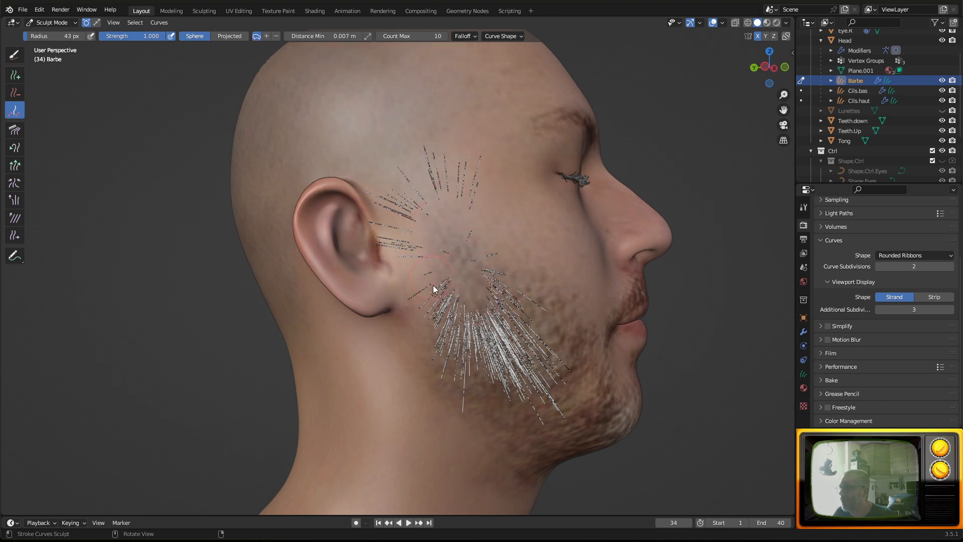
pyautogui.moveTo(432, 285)
pyautogui.mouseDown()
pyautogui.moveTo(484, 359)
pyautogui.moveTo(465, 235)
pyautogui.moveTo(413, 268)
pyautogui.mouseUp()
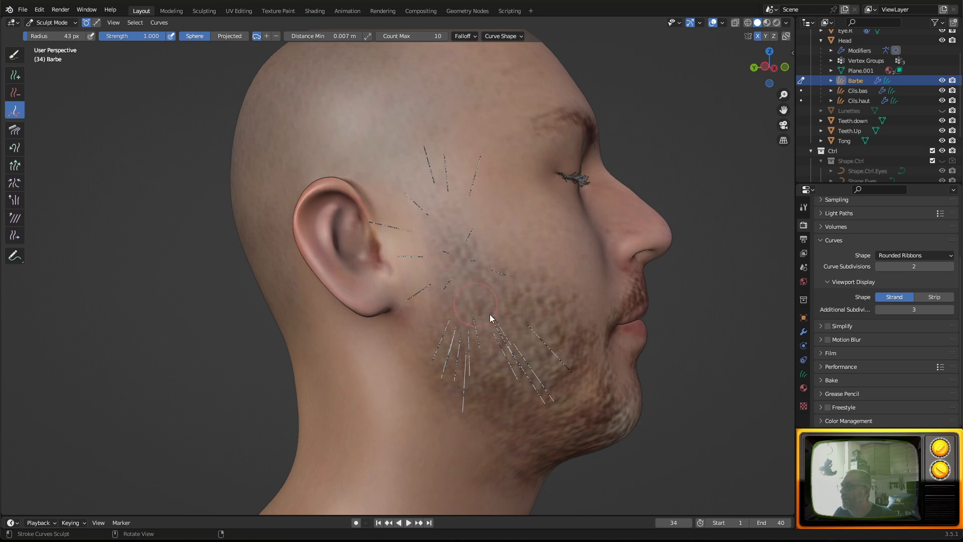
pyautogui.moveTo(490, 318); pyautogui.dragTo(470, 366, button='middle')
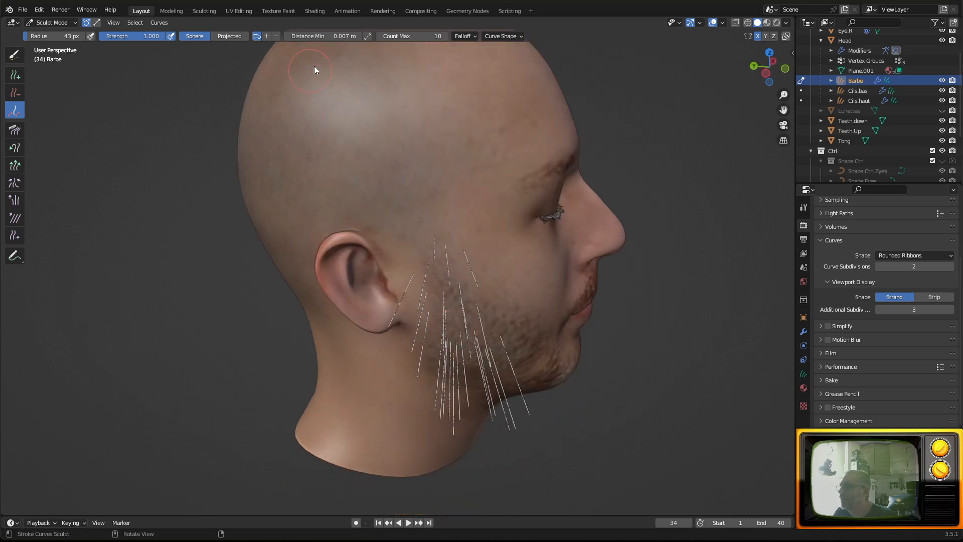
# Lower the minimum distance to 0.004 m and fill in the sideburn and cheek strands at that spacing.
pyautogui.click(360, 36)
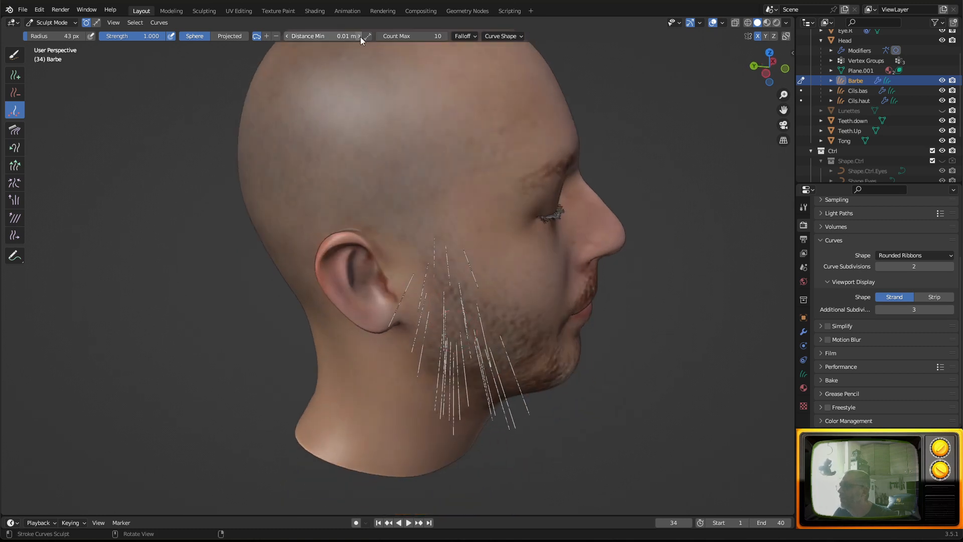
pyautogui.click(288, 38)
pyautogui.click(288, 39)
pyautogui.click(288, 38)
pyautogui.click(288, 38)
pyautogui.click(287, 38)
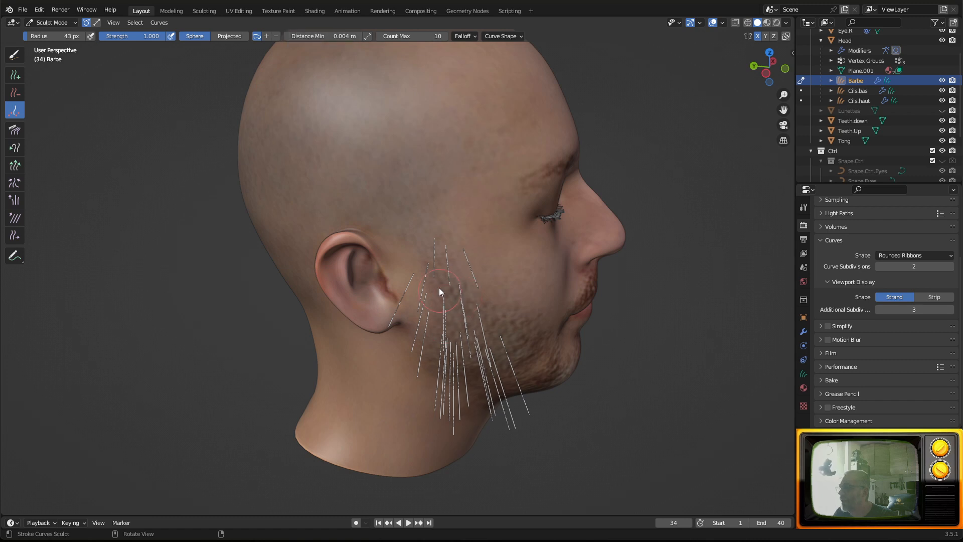
pyautogui.moveTo(444, 292); pyautogui.dragTo(432, 261, button='middle')
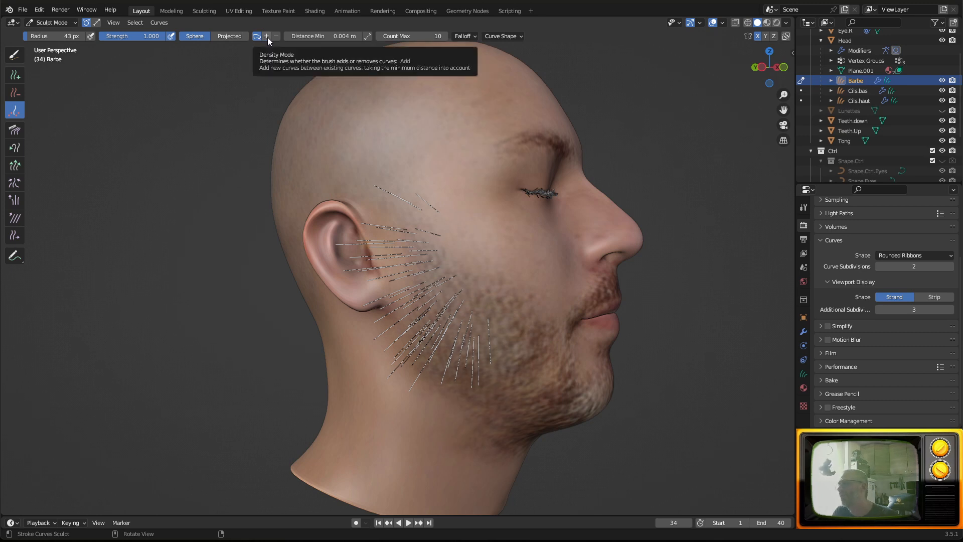
# Try the Add and Remove density modes and return the Density brush to Auto.
pyautogui.click(267, 36)
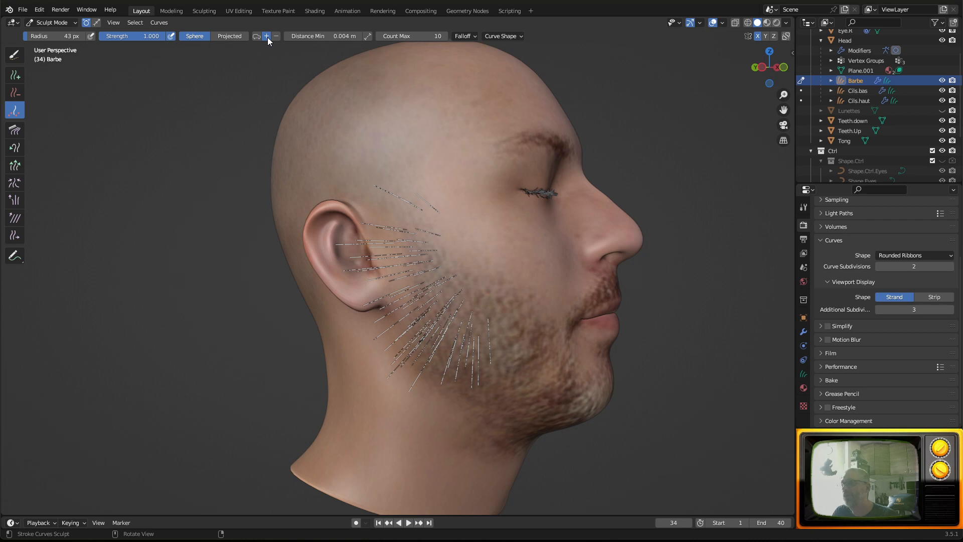
pyautogui.click(278, 37)
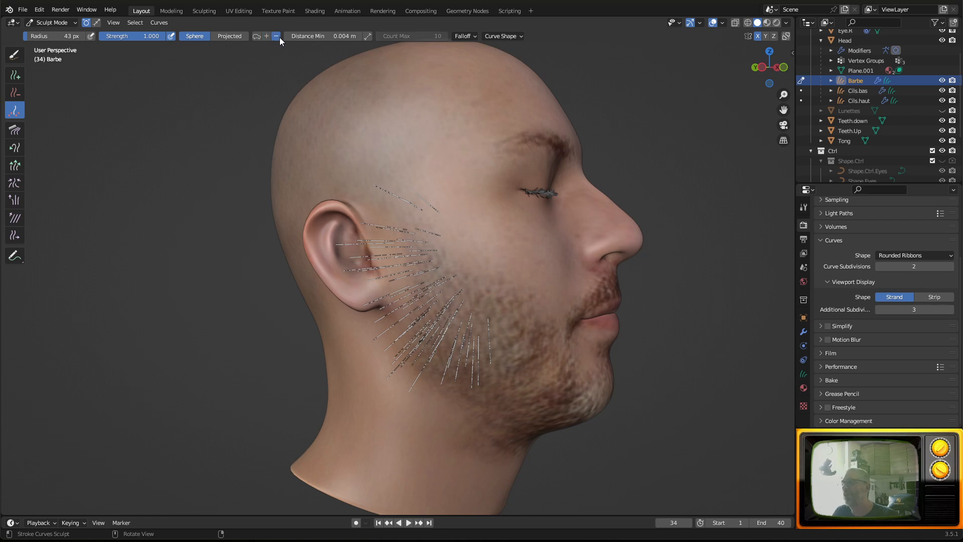
pyautogui.click(257, 35)
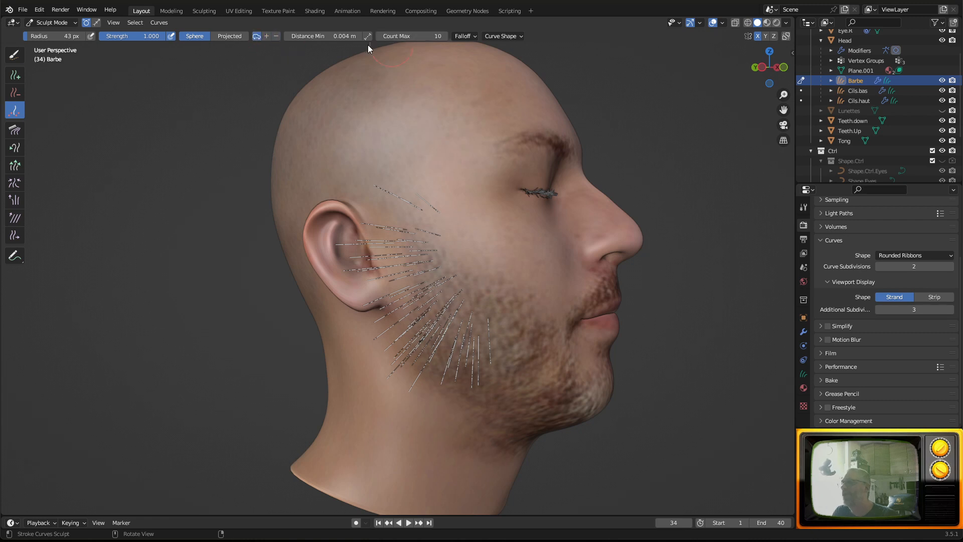
# Set the minimum distance to 0 m and paint a dense patch of strands on the jaw below the ear.
pyautogui.moveTo(311, 36); pyautogui.dragTo(286, 39)
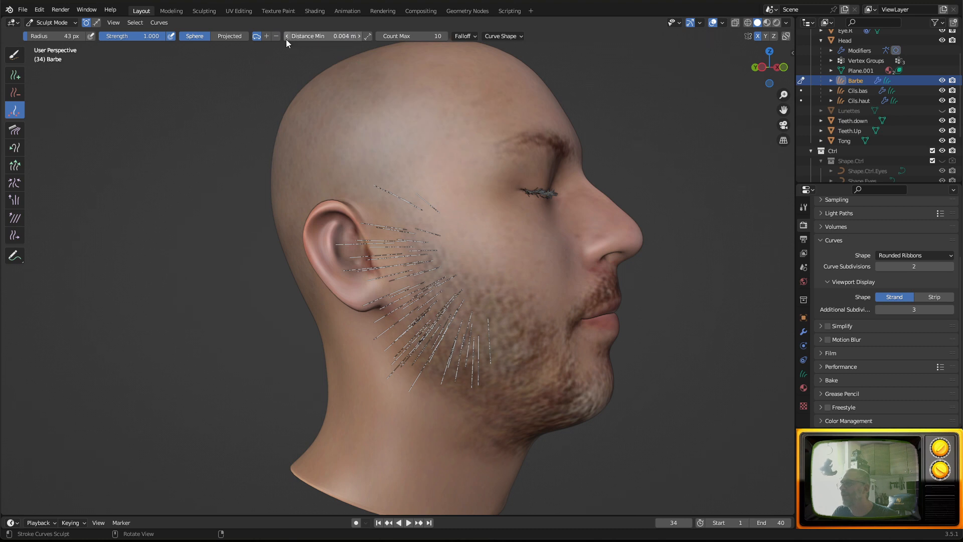
pyautogui.moveTo(439, 313)
pyautogui.mouseDown()
pyautogui.moveTo(421, 262)
pyautogui.moveTo(431, 292)
pyautogui.mouseUp()
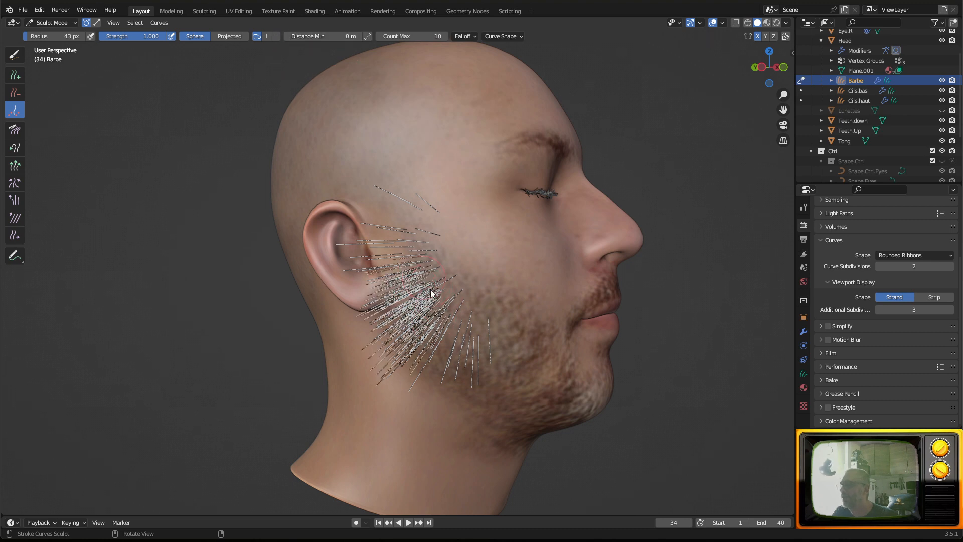
# Set the Density brush's minimum distance to 0.004 m and thin out the dense patch of strands below the ear in Remove mode.
pyautogui.click(360, 35)
pyautogui.click(360, 35)
pyautogui.click(360, 36)
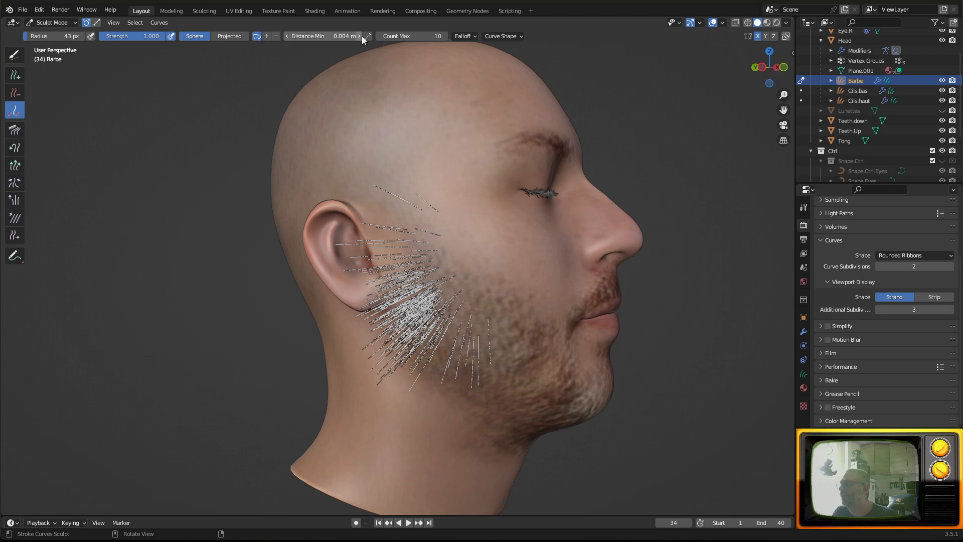
pyautogui.click(276, 35)
pyautogui.moveTo(419, 336)
pyautogui.mouseDown()
pyautogui.moveTo(430, 344)
pyautogui.moveTo(447, 325)
pyautogui.moveTo(441, 311)
pyautogui.mouseUp()
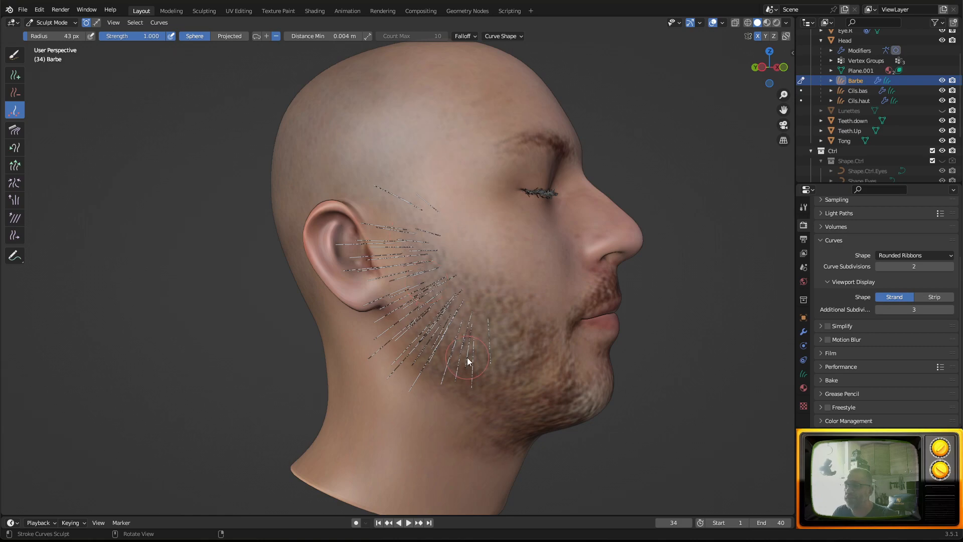
pyautogui.moveTo(468, 357)
pyautogui.mouseDown(button='middle')
pyautogui.moveTo(482, 355)
pyautogui.moveTo(495, 400)
pyautogui.moveTo(454, 436)
pyautogui.moveTo(429, 426)
pyautogui.moveTo(389, 374)
pyautogui.moveTo(404, 361)
pyautogui.moveTo(438, 384)
pyautogui.moveTo(394, 352)
pyautogui.moveTo(455, 351)
pyautogui.moveTo(462, 336)
pyautogui.mouseUp(button='middle')
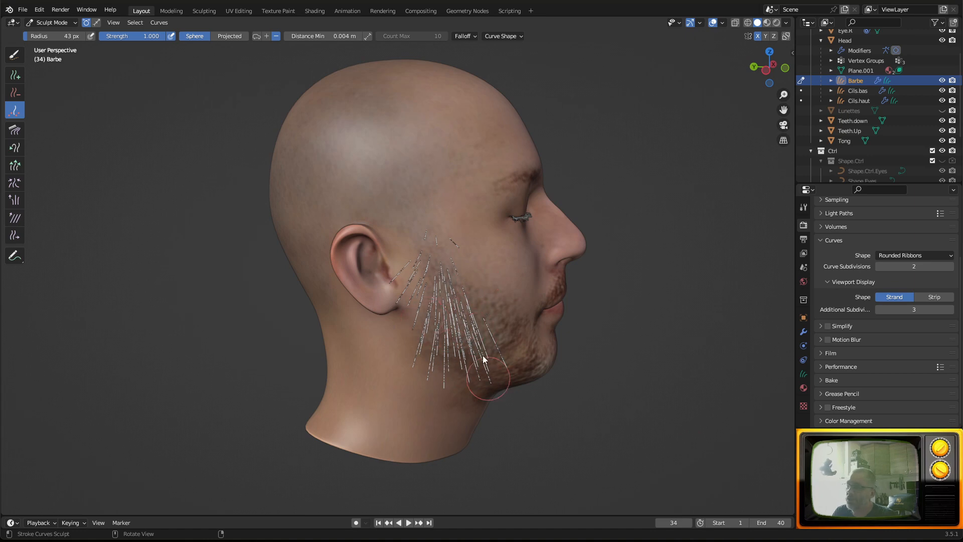
pyautogui.moveTo(460, 342); pyautogui.dragTo(347, 224, button='middle')
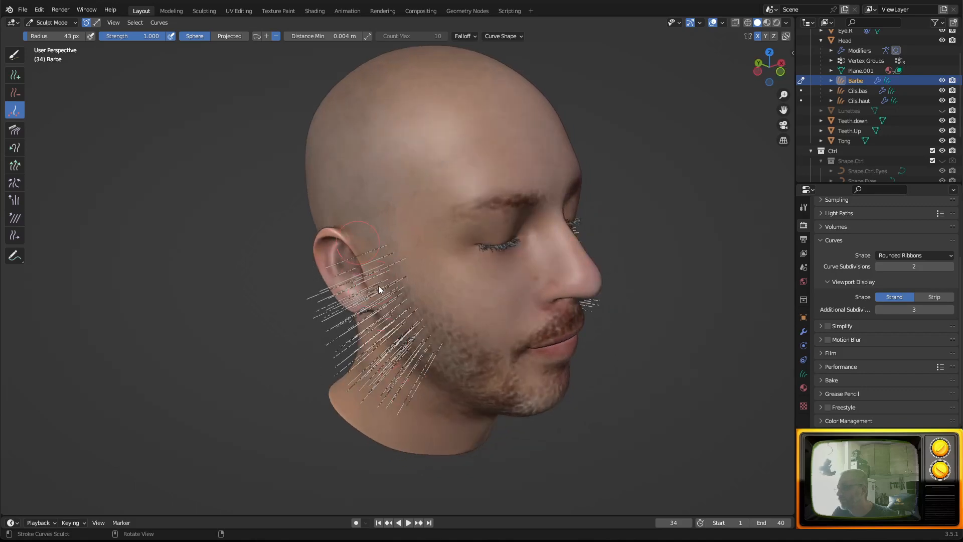
pyautogui.moveTo(378, 285); pyautogui.dragTo(420, 281, button='middle')
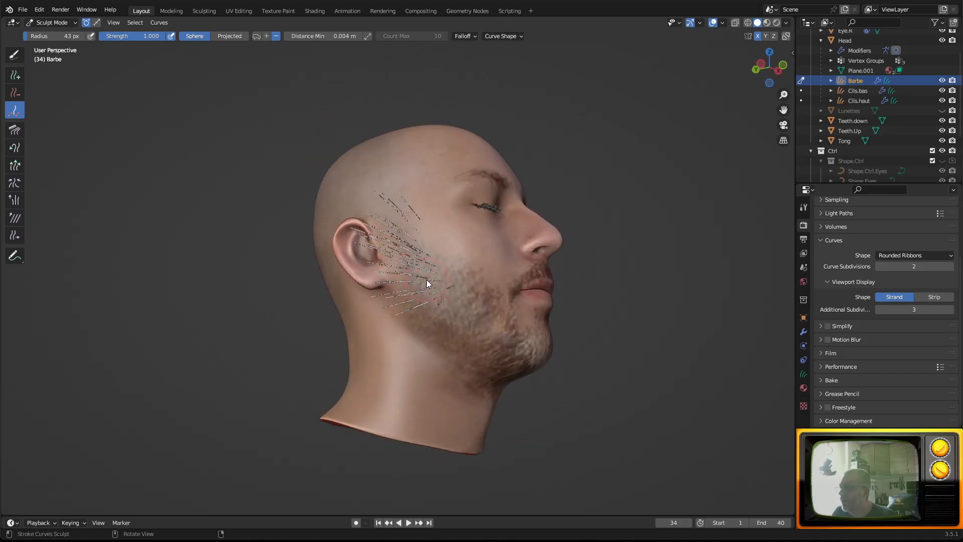
# Return the Density brush to Auto mode and paint evenly spaced strands along the cheek, jaw and chin.
pyautogui.click(256, 36)
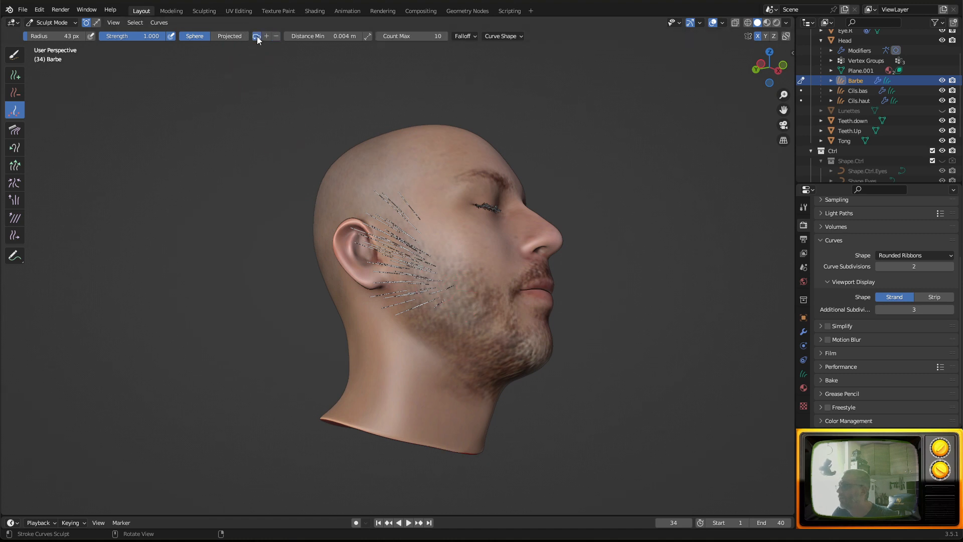
pyautogui.moveTo(443, 332)
pyautogui.mouseDown()
pyautogui.moveTo(416, 296)
pyautogui.moveTo(478, 344)
pyautogui.moveTo(430, 280)
pyautogui.moveTo(482, 320)
pyautogui.moveTo(480, 350)
pyautogui.moveTo(498, 340)
pyautogui.mouseUp()
pyautogui.moveTo(498, 340); pyautogui.dragTo(372, 379, button='middle')
pyautogui.moveTo(373, 378); pyautogui.dragTo(413, 385)
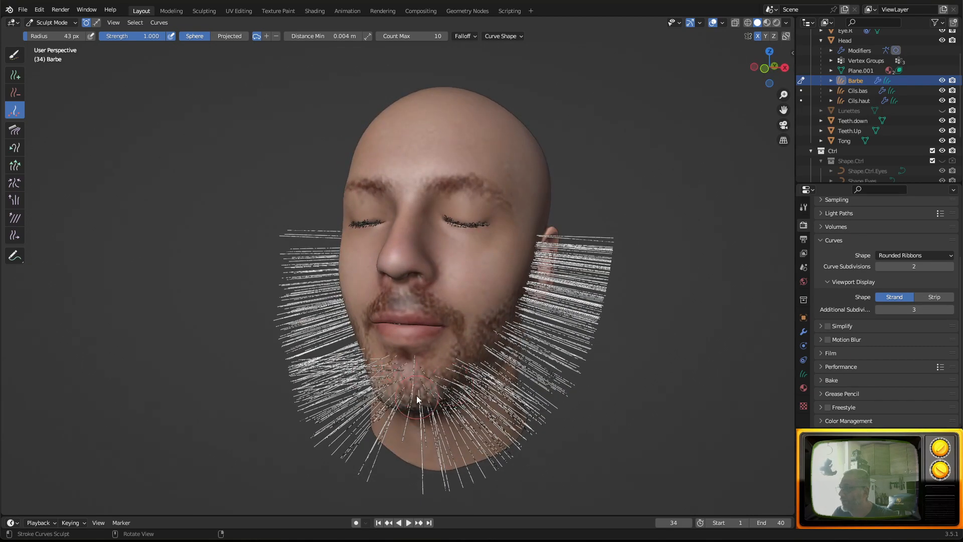
# Fill in the strands under the chin and along the underside of the jaw.
pyautogui.moveTo(416, 395); pyautogui.dragTo(475, 340, button='middle')
pyautogui.scroll(3, 472, 345)
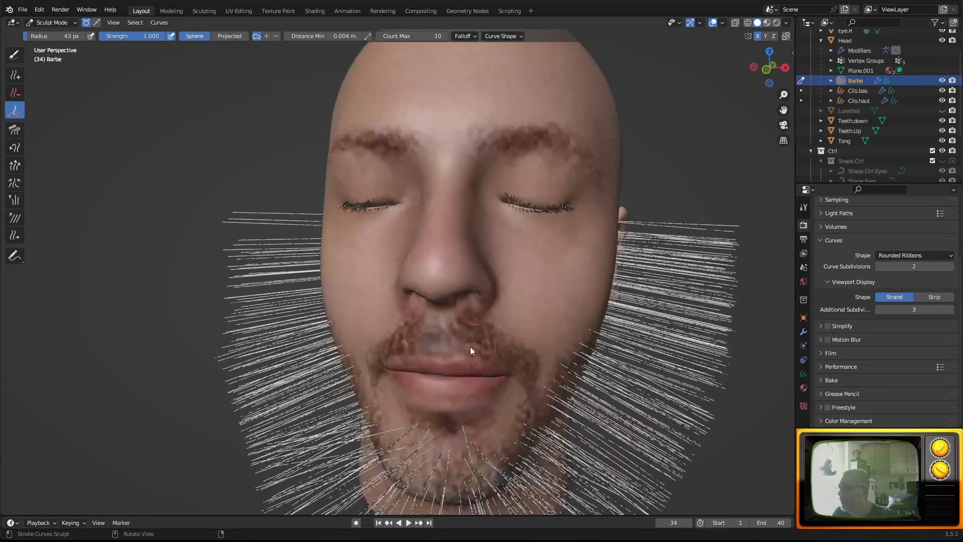
pyautogui.scroll(2, 470, 347)
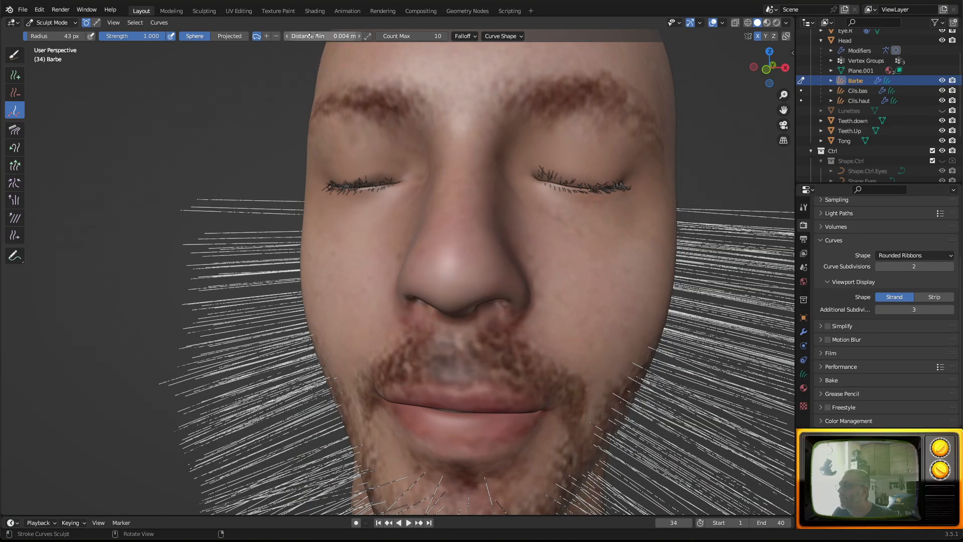
pyautogui.scroll(-3, 492, 414)
pyautogui.moveTo(492, 414); pyautogui.dragTo(516, 392, button='middle')
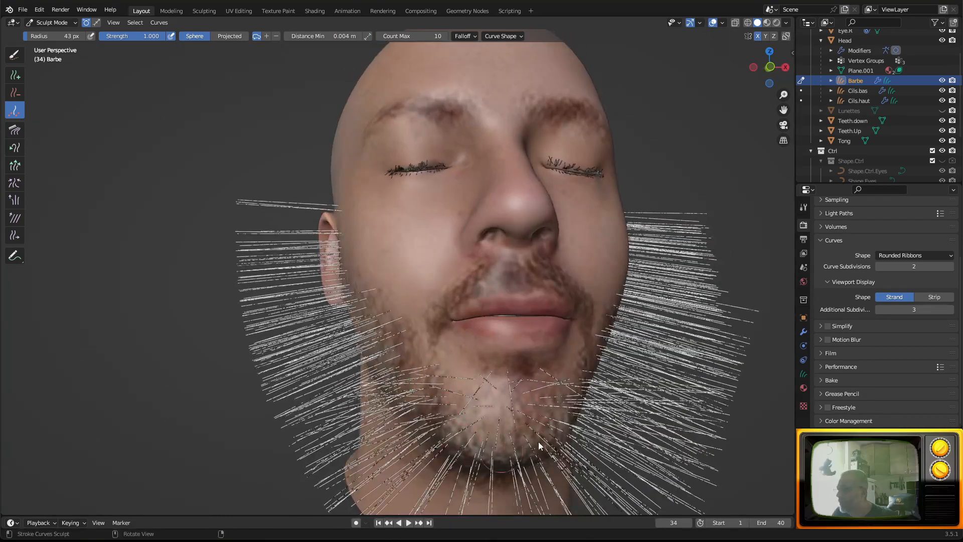
pyautogui.moveTo(448, 420); pyautogui.dragTo(503, 192, button='middle')
pyautogui.moveTo(503, 191)
pyautogui.mouseDown()
pyautogui.moveTo(459, 228)
pyautogui.moveTo(499, 196)
pyautogui.moveTo(486, 217)
pyautogui.moveTo(509, 253)
pyautogui.moveTo(431, 201)
pyautogui.mouseUp()
pyautogui.moveTo(464, 211); pyautogui.dragTo(557, 210, button='middle')
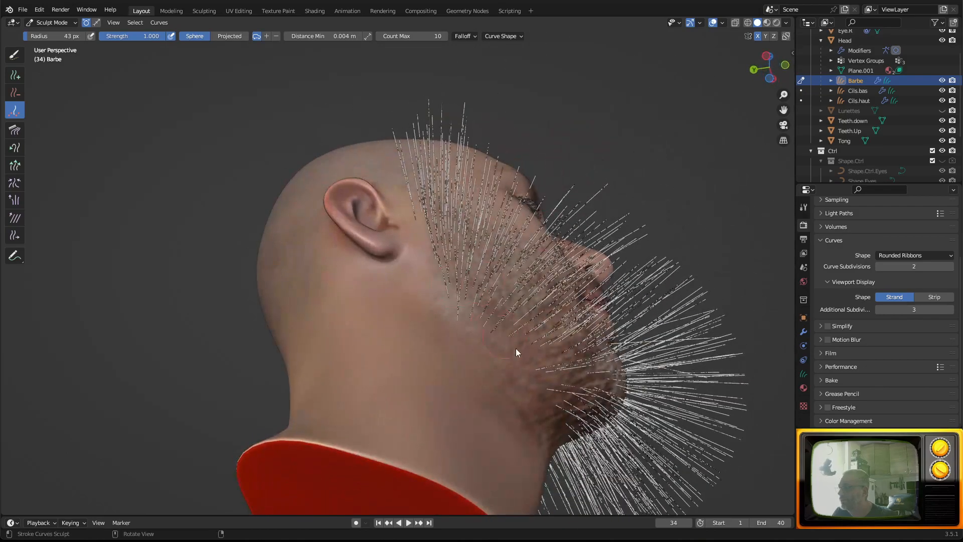
pyautogui.moveTo(556, 407); pyautogui.dragTo(483, 330, button='middle')
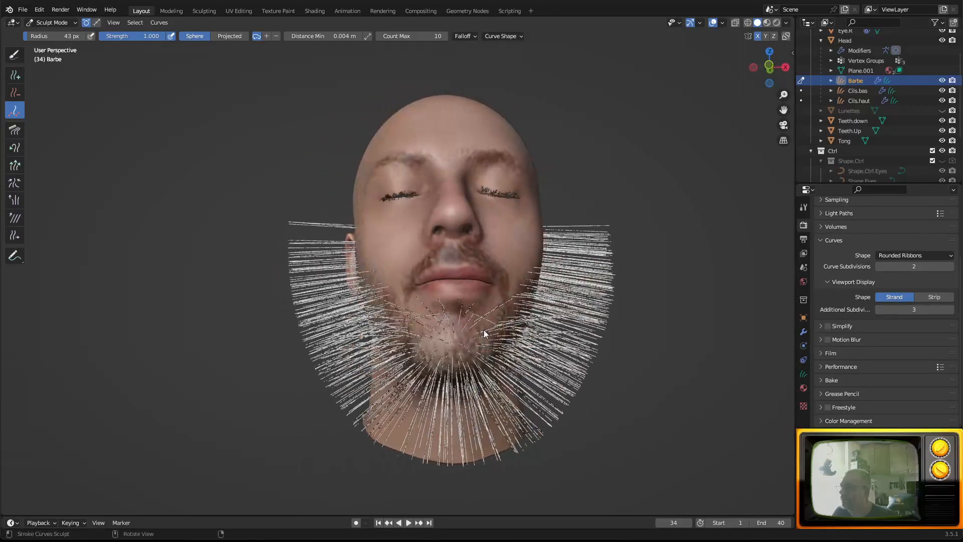
# Try painting moustache strands with a shorter curve length, and undo the stroke.
pyautogui.scroll(5, 485, 329)
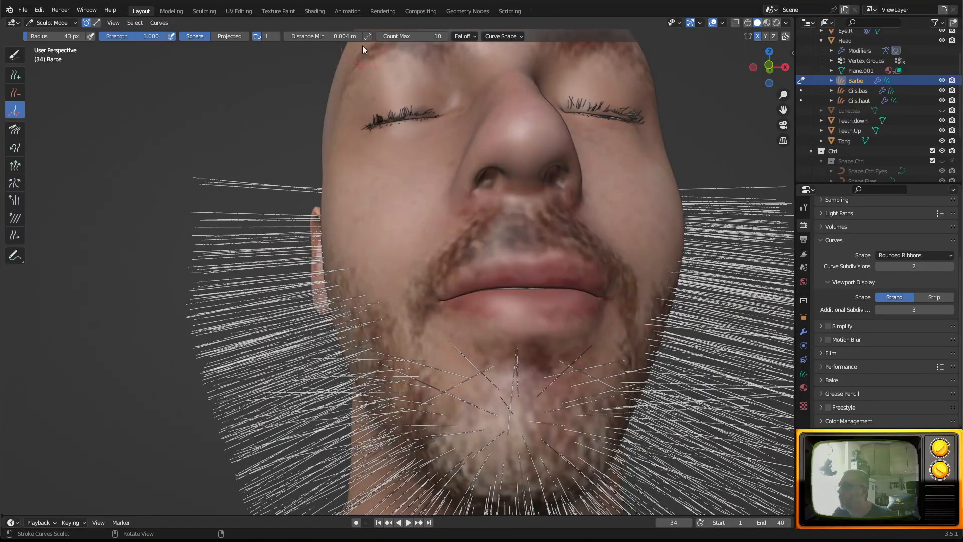
pyautogui.click(499, 36)
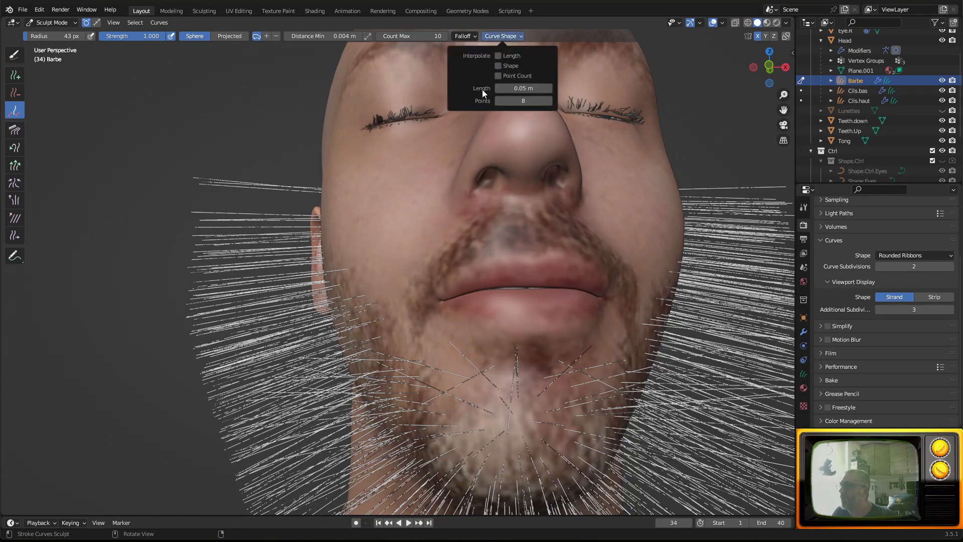
pyautogui.click(499, 90)
pyautogui.click(527, 90)
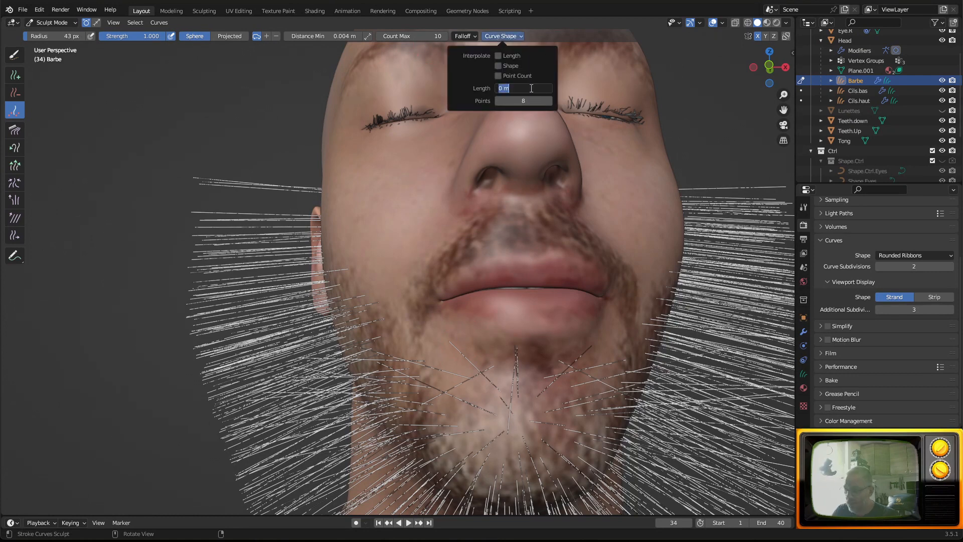
pyautogui.write('.00')
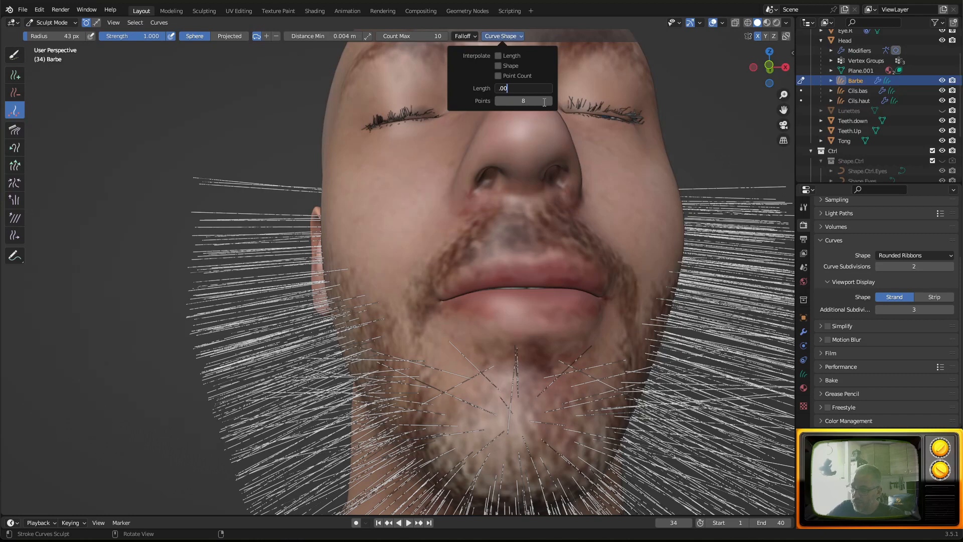
pyautogui.press('Return')
pyautogui.moveTo(421, 289)
pyautogui.mouseDown()
pyautogui.moveTo(499, 229)
pyautogui.moveTo(571, 231)
pyautogui.mouseUp()
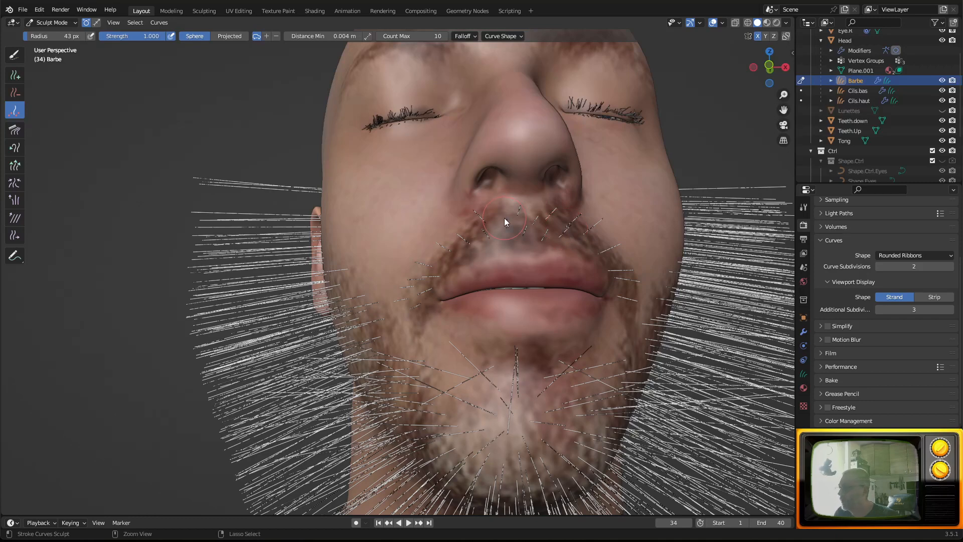
pyautogui.hotkey('ctrl', 'z')
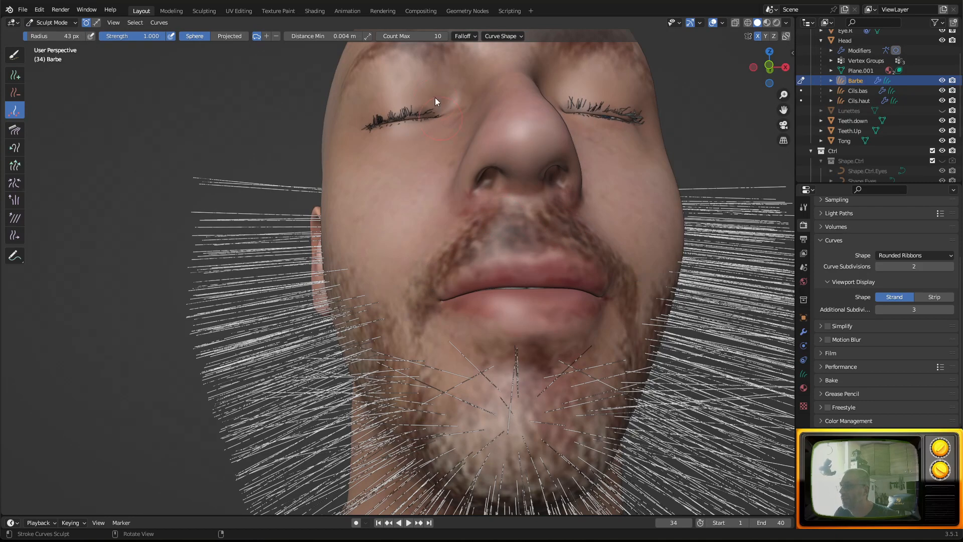
# Set the brush's curve length to 0.05 m and paint moustache strands above the upper lip.
pyautogui.click(520, 36)
pyautogui.click(533, 88)
pyautogui.press('BackSpace')
pyautogui.write('.')
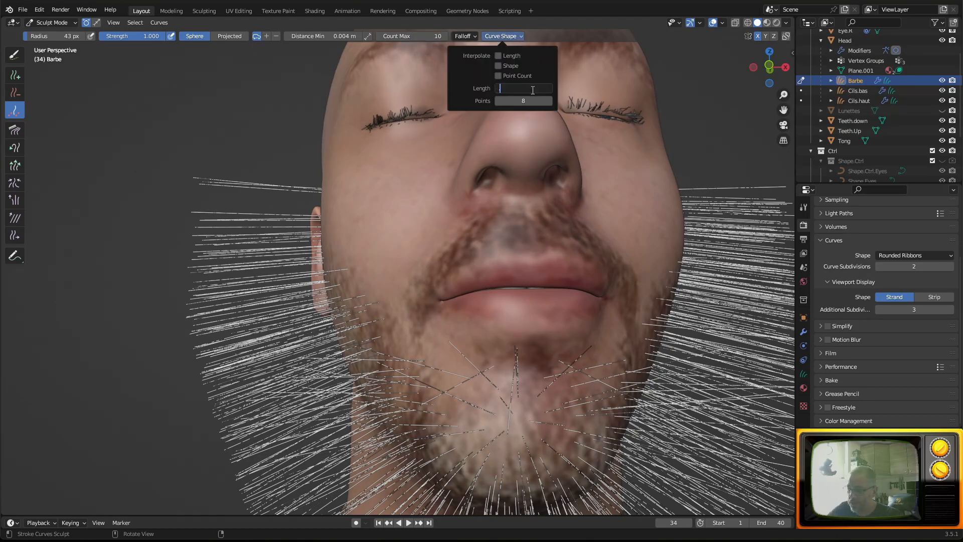
pyautogui.write('05')
pyautogui.press('Return')
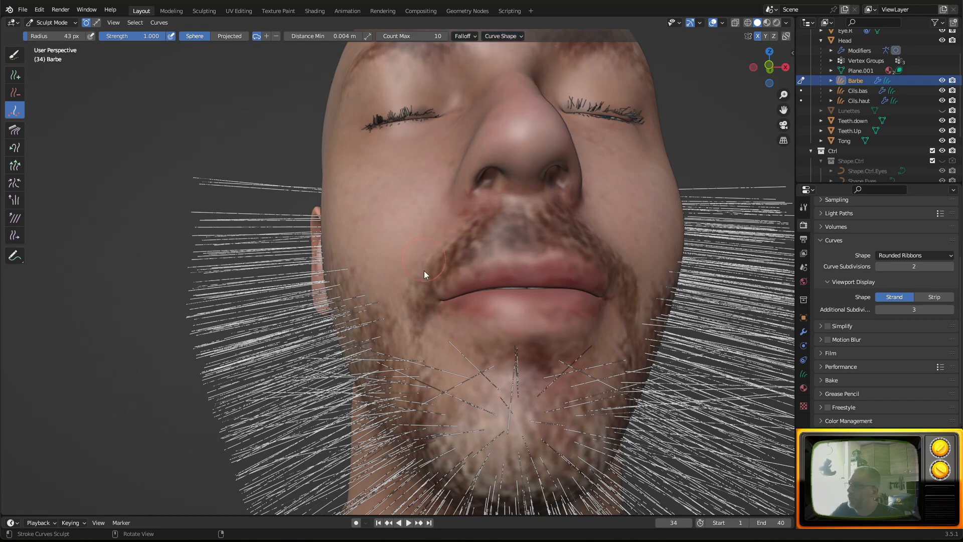
pyautogui.moveTo(483, 225); pyautogui.dragTo(553, 228)
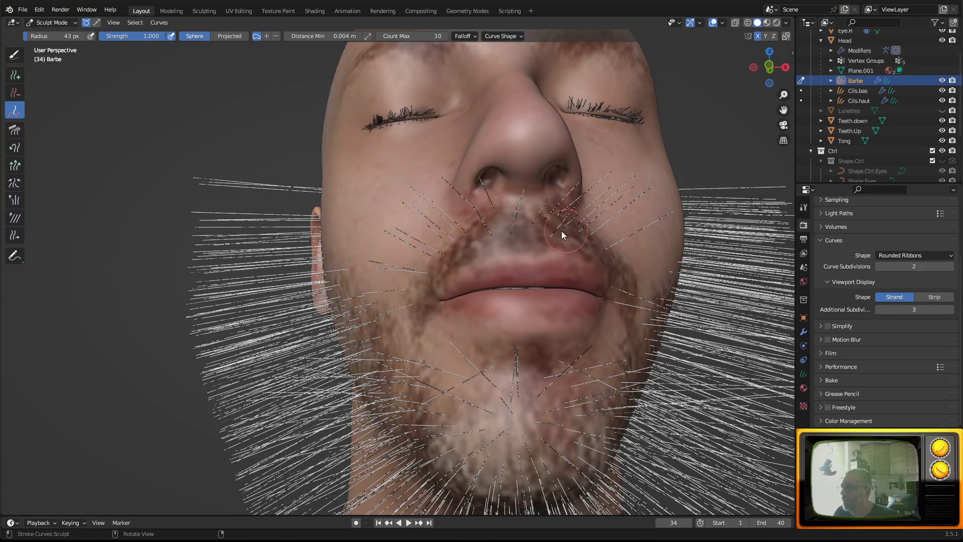
# Add strands on the chin below the lower lip and around the mouth corners.
pyautogui.moveTo(396, 295); pyautogui.dragTo(519, 333, button='middle')
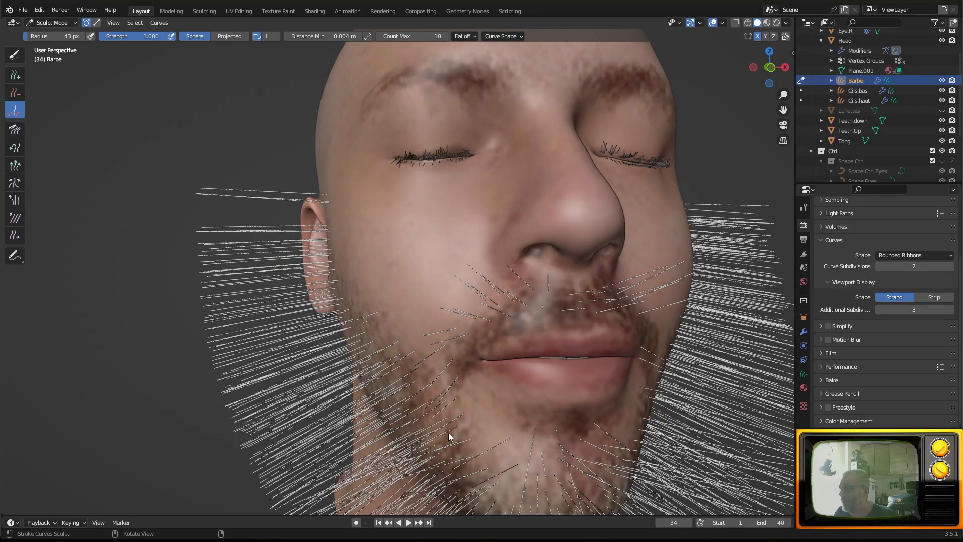
pyautogui.moveTo(452, 436); pyautogui.dragTo(514, 353, button='middle')
pyautogui.moveTo(513, 350); pyautogui.dragTo(510, 366)
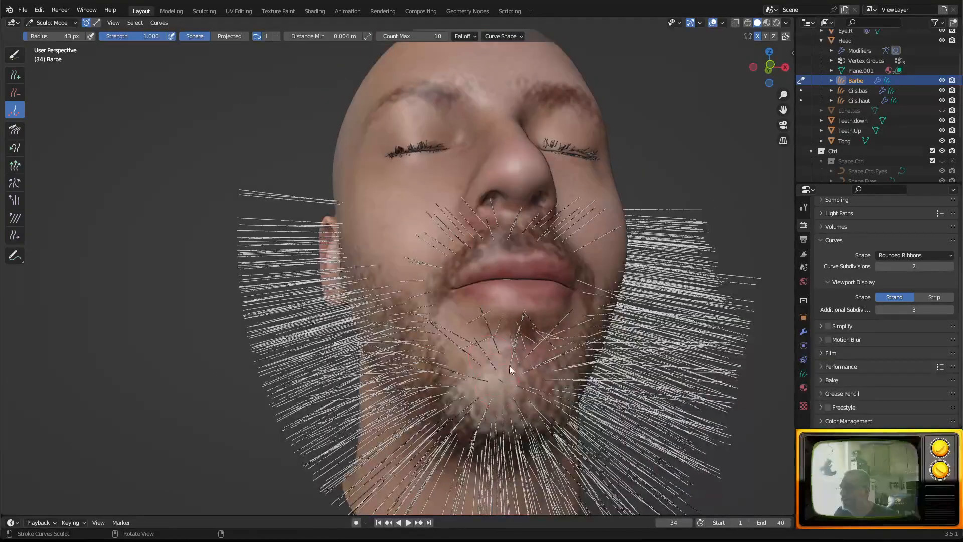
pyautogui.moveTo(499, 398)
pyautogui.mouseDown(button='middle')
pyautogui.moveTo(624, 390)
pyautogui.moveTo(562, 394)
pyautogui.moveTo(670, 373)
pyautogui.moveTo(655, 324)
pyautogui.moveTo(553, 393)
pyautogui.moveTo(508, 390)
pyautogui.mouseUp(button='middle')
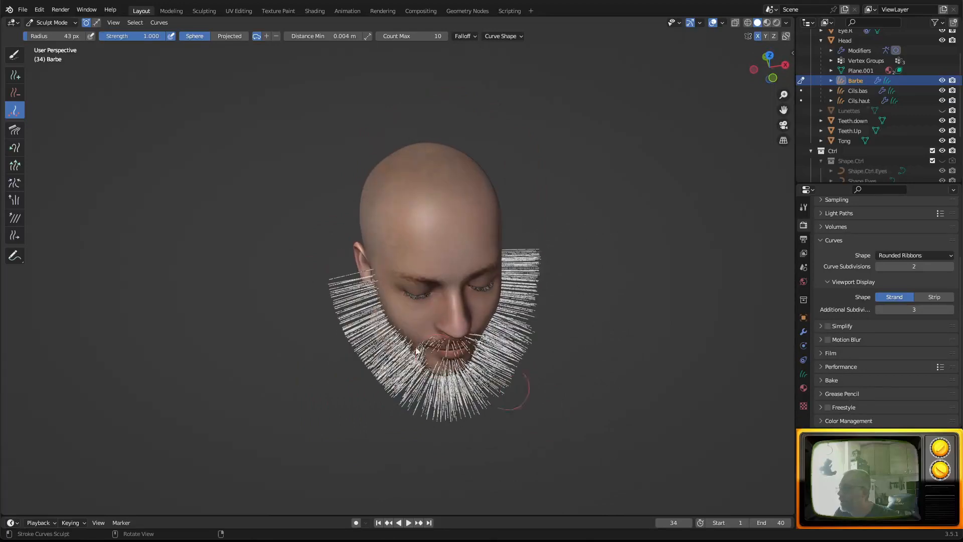
# Switch to the Grow/Shrink brush with a 150 px radius and set it to shrink the strands.
pyautogui.click(17, 172)
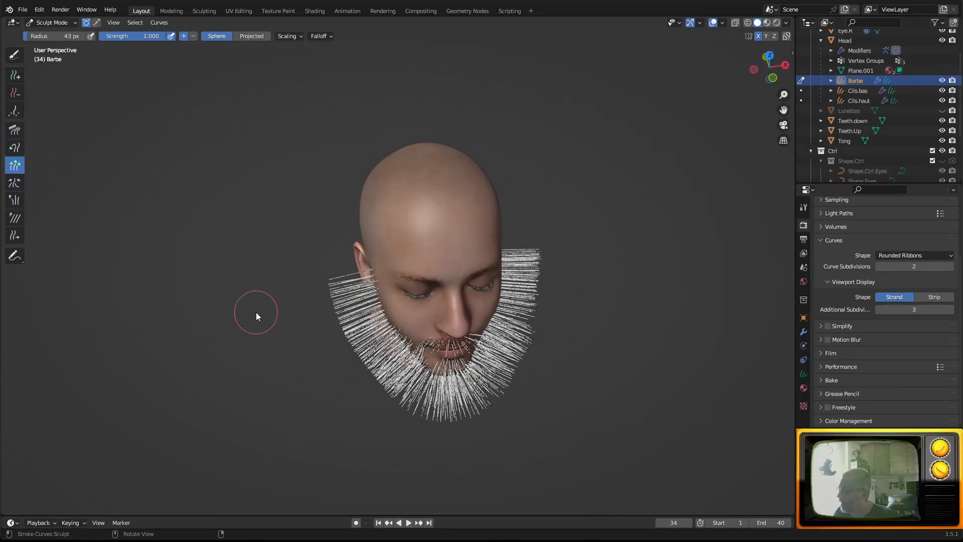
pyautogui.press('f')
pyautogui.click(309, 338)
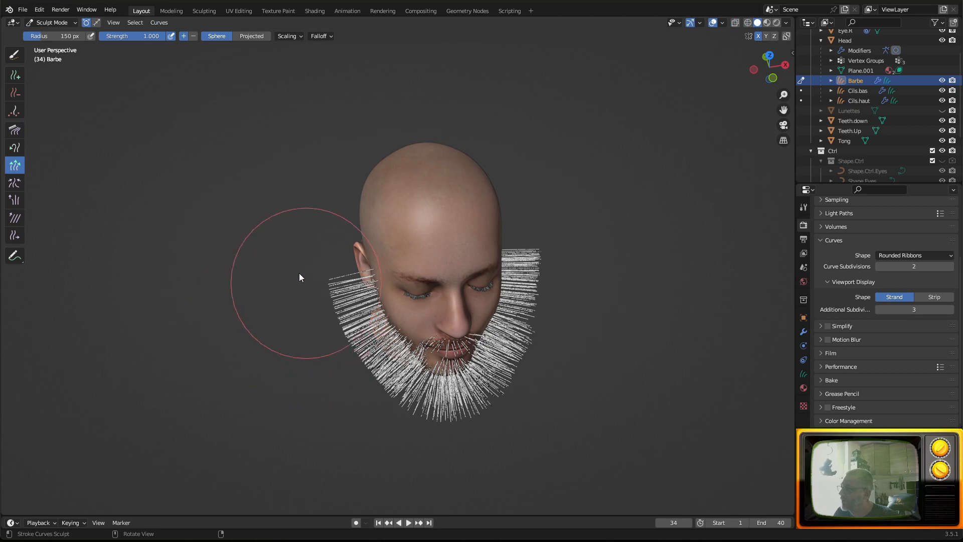
pyautogui.click(193, 37)
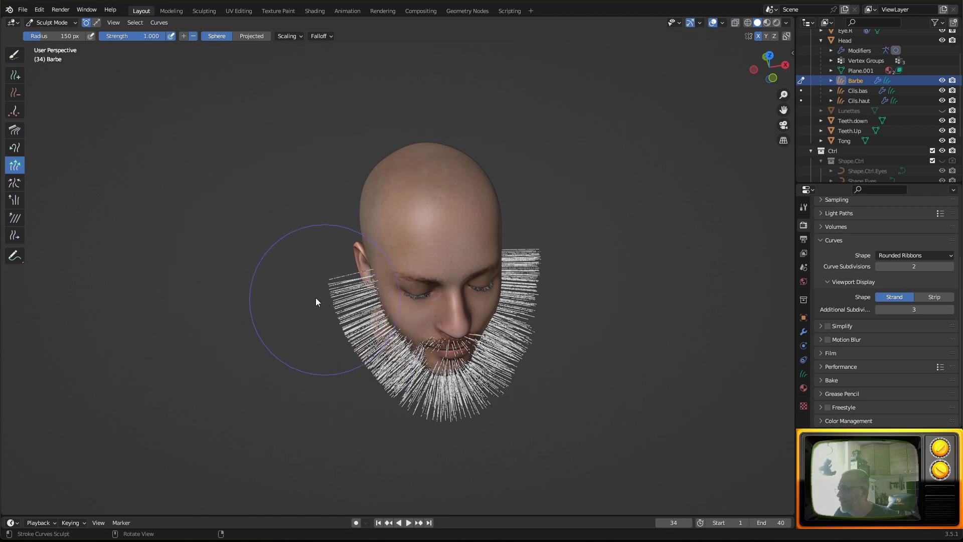
# Try shrinking the sideburn and cheek strands at full strength, and undo the change.
pyautogui.moveTo(307, 307)
pyautogui.mouseDown()
pyautogui.moveTo(326, 275)
pyautogui.moveTo(339, 385)
pyautogui.mouseUp()
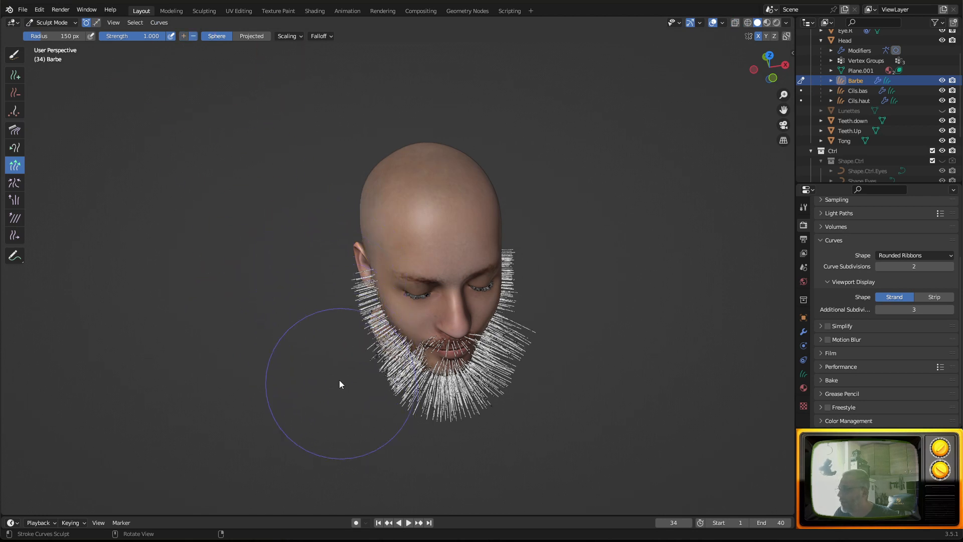
pyautogui.hotkey('ctrl', 'z')
pyautogui.hotkey('ctrl', 'z')
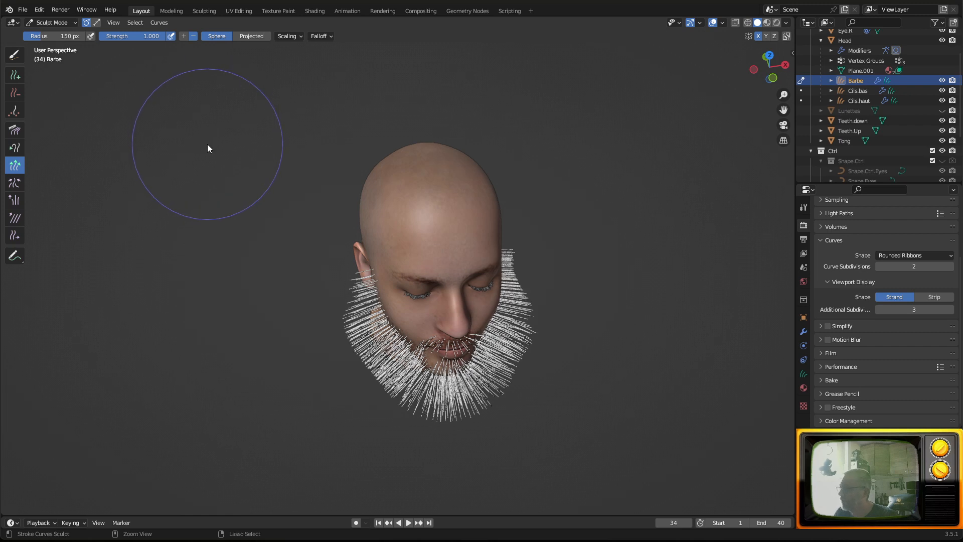
pyautogui.hotkey('ctrl', 'z')
# Set the brush strength to 0.259 and shorten the strands along the sideburns, cheeks, jaw and front of the beard.
pyautogui.moveTo(153, 37); pyautogui.dragTo(111, 38)
pyautogui.moveTo(324, 359)
pyautogui.mouseDown()
pyautogui.moveTo(339, 342)
pyautogui.moveTo(372, 385)
pyautogui.mouseUp()
pyautogui.moveTo(401, 401); pyautogui.dragTo(529, 343, button='middle')
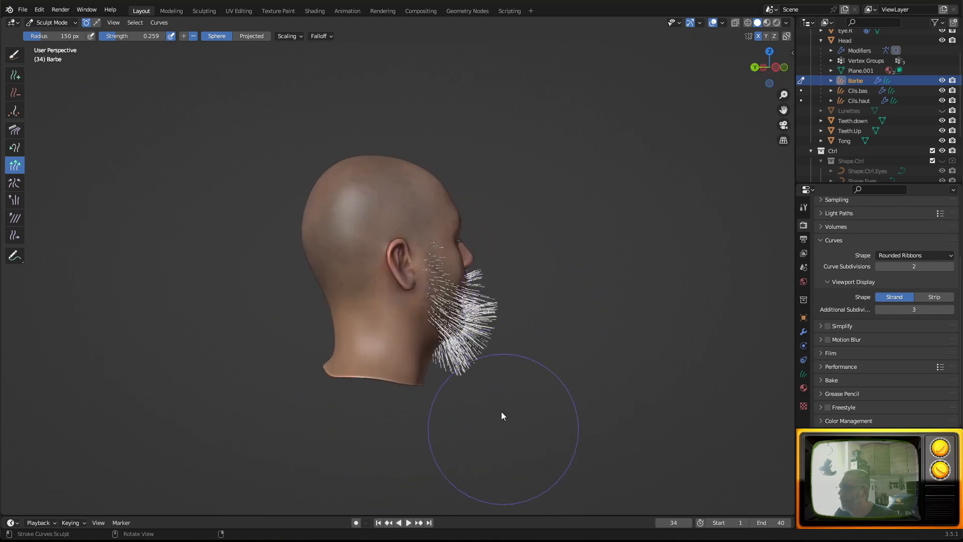
pyautogui.moveTo(499, 417)
pyautogui.mouseDown(button='middle')
pyautogui.moveTo(492, 445)
pyautogui.moveTo(490, 419)
pyautogui.mouseUp(button='middle')
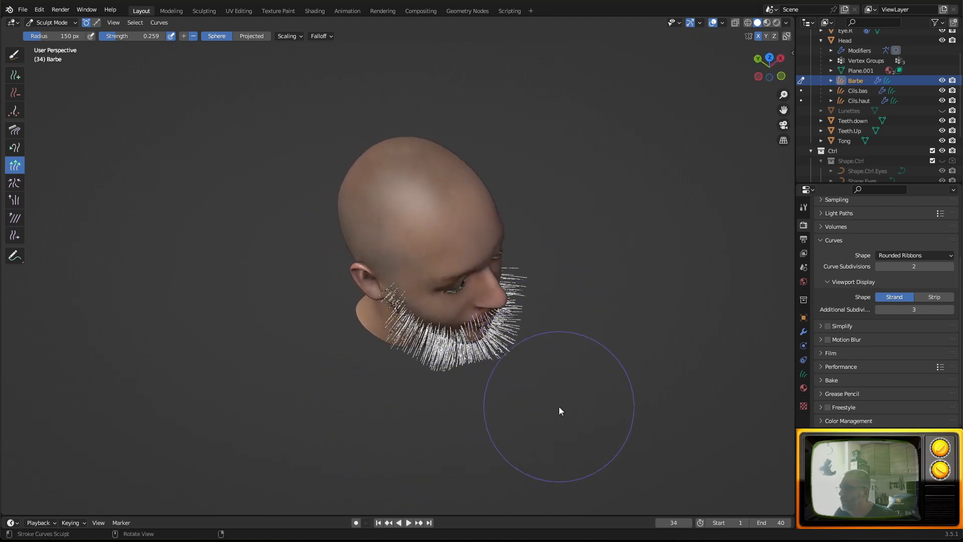
pyautogui.moveTo(419, 366); pyautogui.dragTo(547, 365, button='middle')
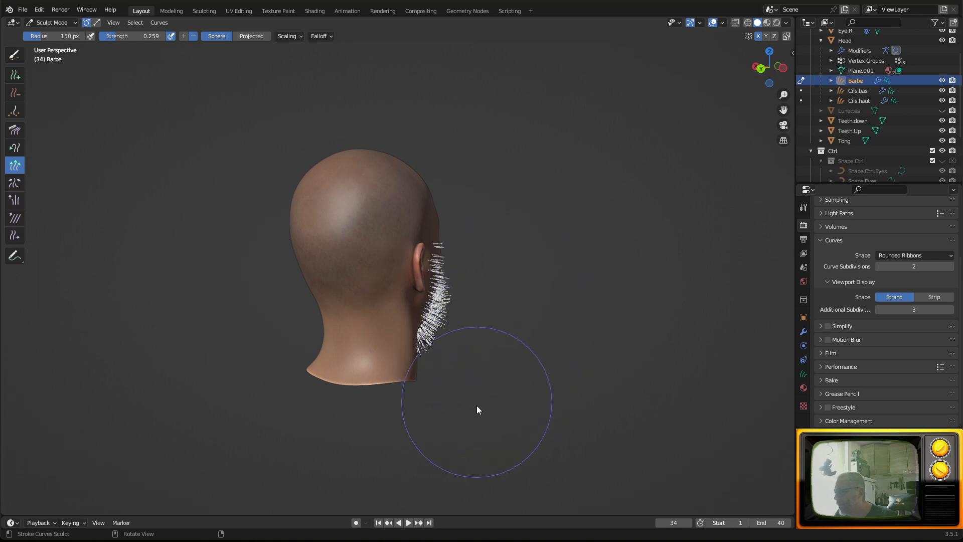
# Reduce the Grow/Shrink brush radius to 80 px and shorten the strands that stick out along the cheek and jaw.
pyautogui.moveTo(476, 407); pyautogui.dragTo(357, 364, button='middle')
pyautogui.scroll(4, 356, 364)
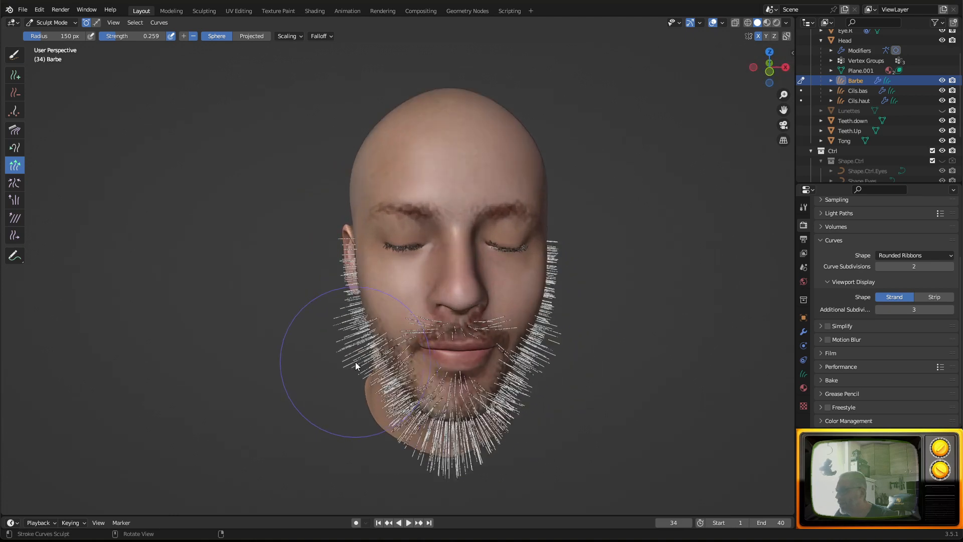
pyautogui.press('f')
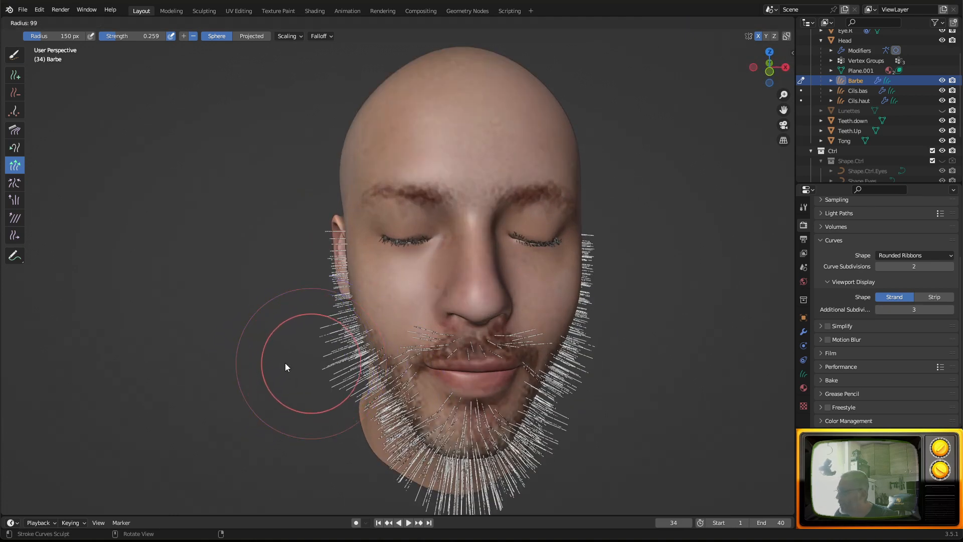
pyautogui.click(277, 364)
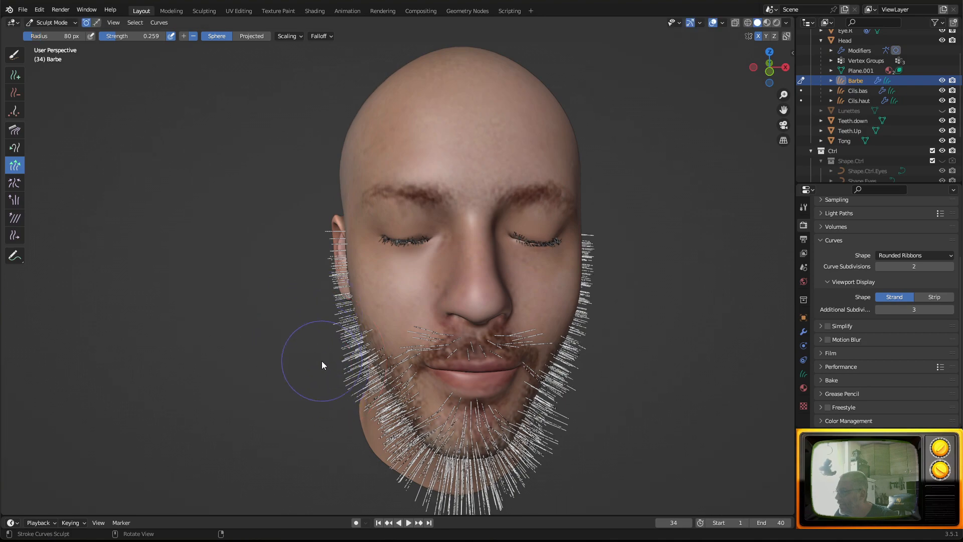
pyautogui.moveTo(321, 361)
pyautogui.mouseDown(button='middle')
pyautogui.moveTo(365, 365)
pyautogui.moveTo(372, 397)
pyautogui.moveTo(403, 349)
pyautogui.moveTo(338, 315)
pyautogui.moveTo(474, 186)
pyautogui.moveTo(468, 149)
pyautogui.moveTo(472, 186)
pyautogui.mouseUp(button='middle')
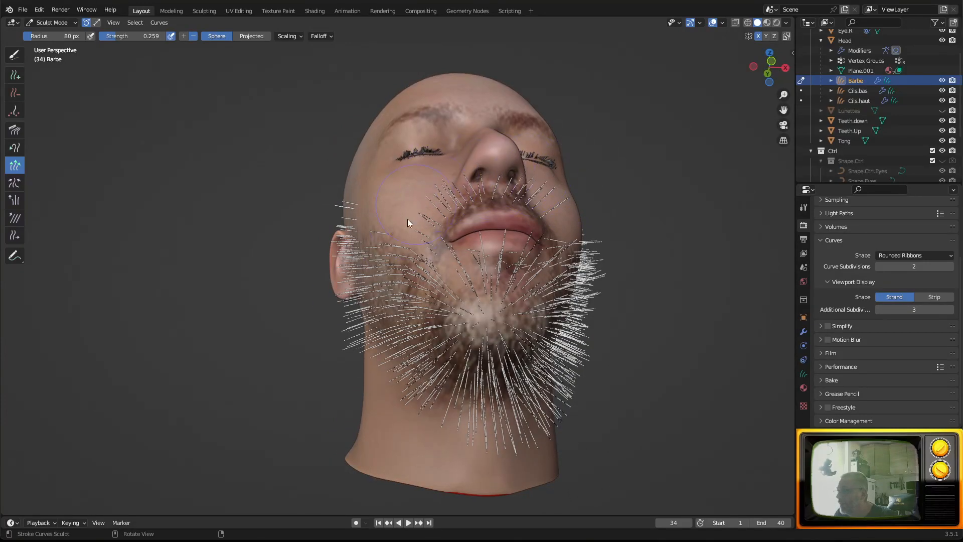
pyautogui.moveTo(593, 242); pyautogui.dragTo(670, 284, button='middle')
# Switch to the Comb brush and turn off sculpt collision with the head surface.
pyautogui.click(15, 130)
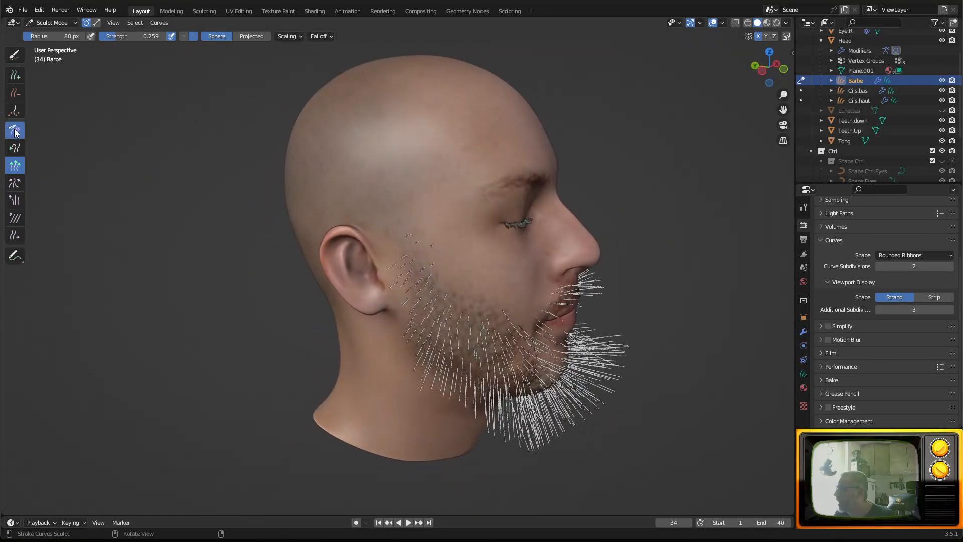
pyautogui.scroll(-1, 335, 243)
pyautogui.moveTo(354, 245); pyautogui.dragTo(336, 249, button='middle')
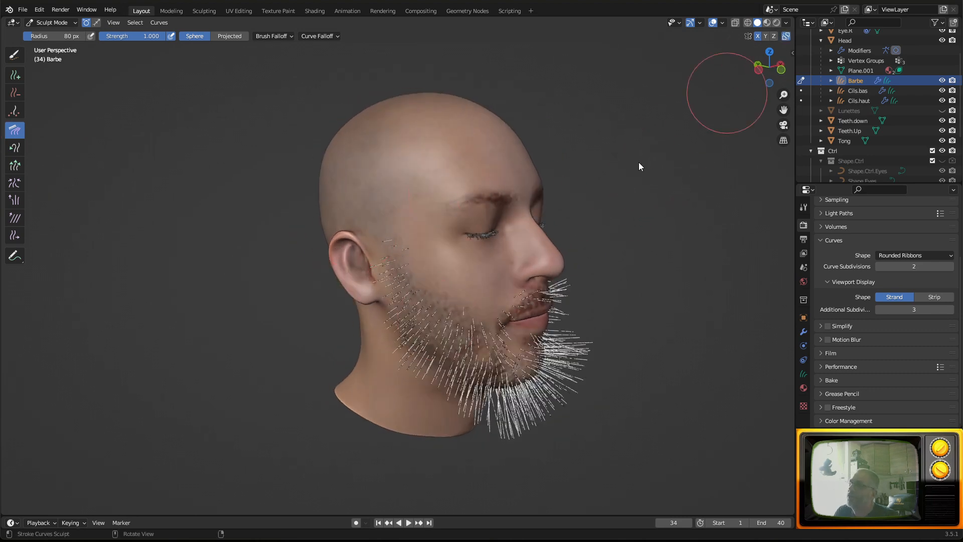
pyautogui.moveTo(340, 371); pyautogui.dragTo(302, 372, button='middle')
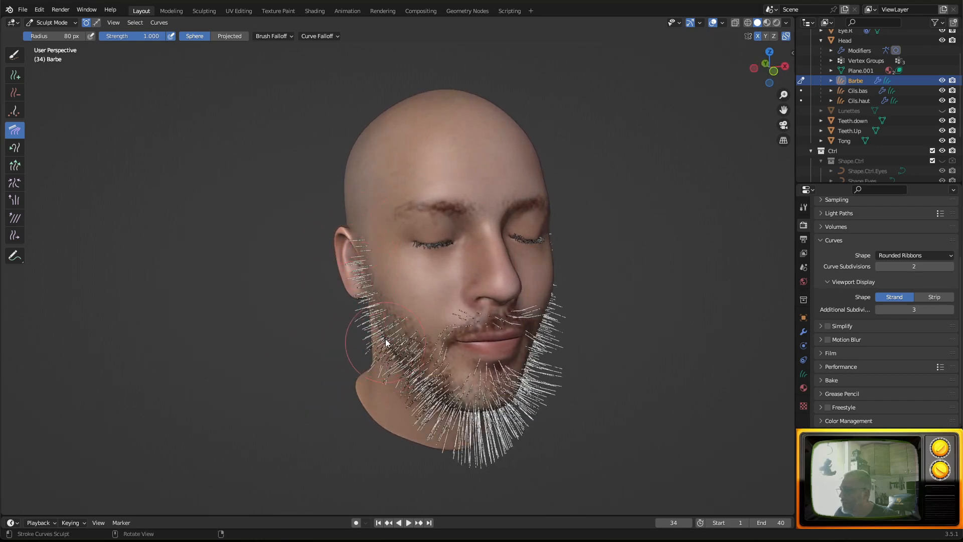
pyautogui.moveTo(379, 357); pyautogui.dragTo(451, 365, button='middle')
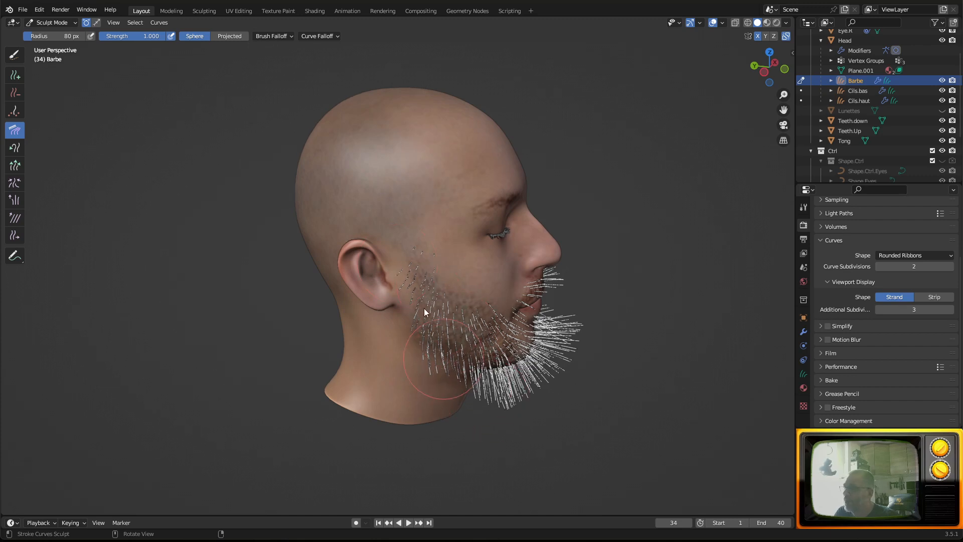
pyautogui.click(787, 36)
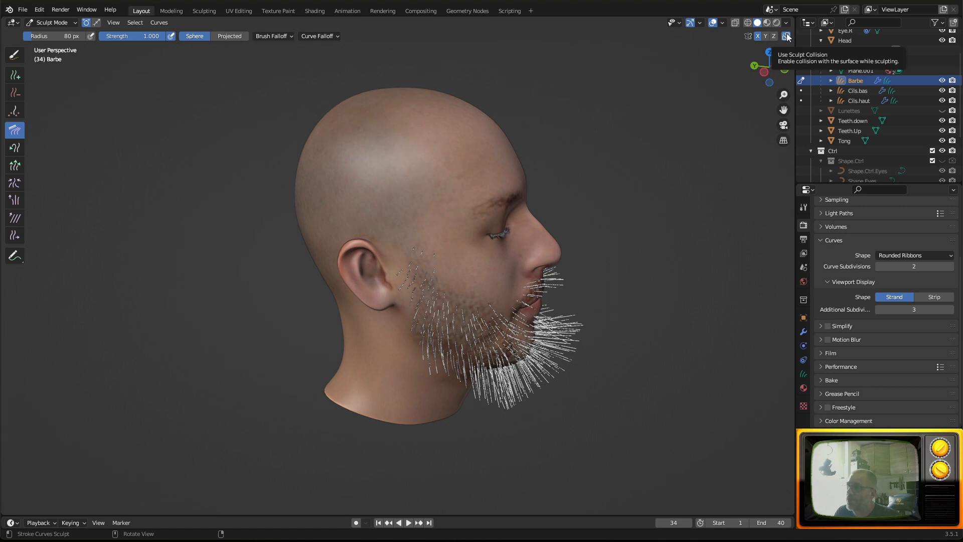
pyautogui.moveTo(360, 339); pyautogui.dragTo(405, 379, button='middle')
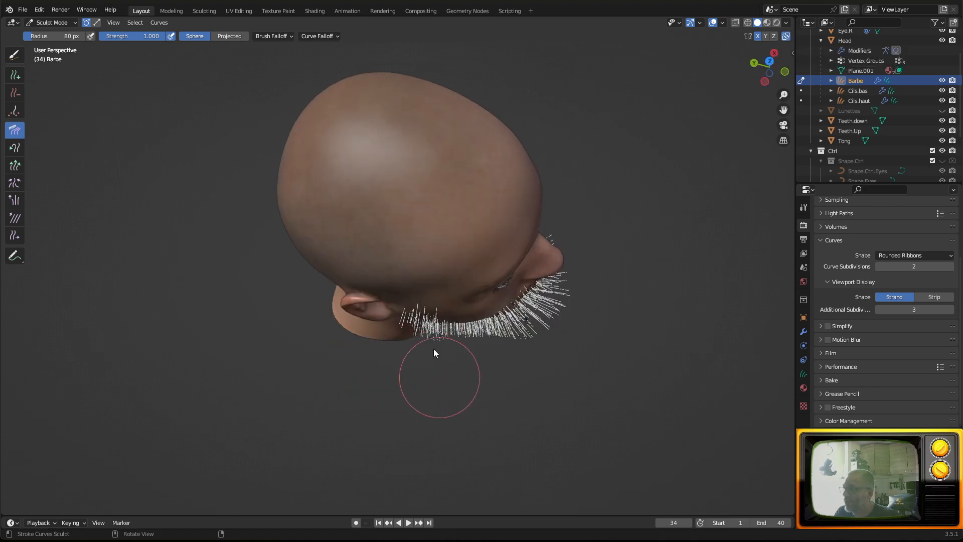
pyautogui.click(787, 36)
# Comb the strands on the cheeks, jaw and front of the chin downward.
pyautogui.moveTo(426, 306); pyautogui.dragTo(327, 247, button='middle')
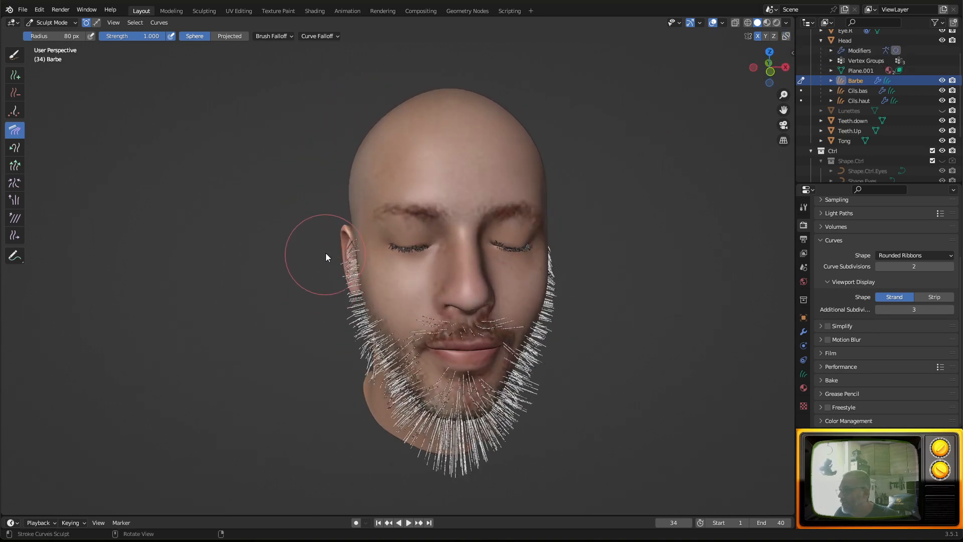
pyautogui.moveTo(336, 360)
pyautogui.mouseDown()
pyautogui.moveTo(361, 335)
pyautogui.moveTo(368, 417)
pyautogui.mouseUp()
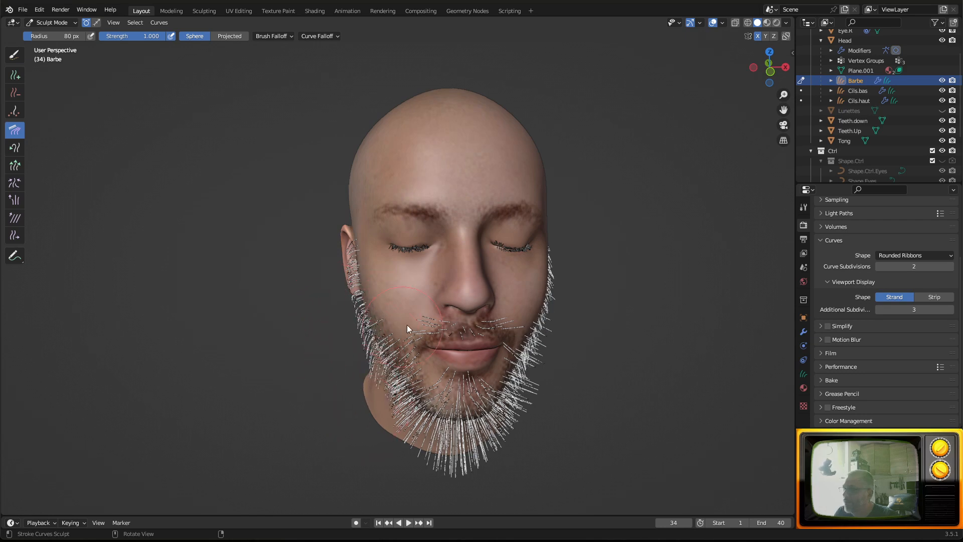
pyautogui.moveTo(408, 324)
pyautogui.mouseDown(button='middle')
pyautogui.moveTo(484, 323)
pyautogui.moveTo(427, 254)
pyautogui.mouseUp(button='middle')
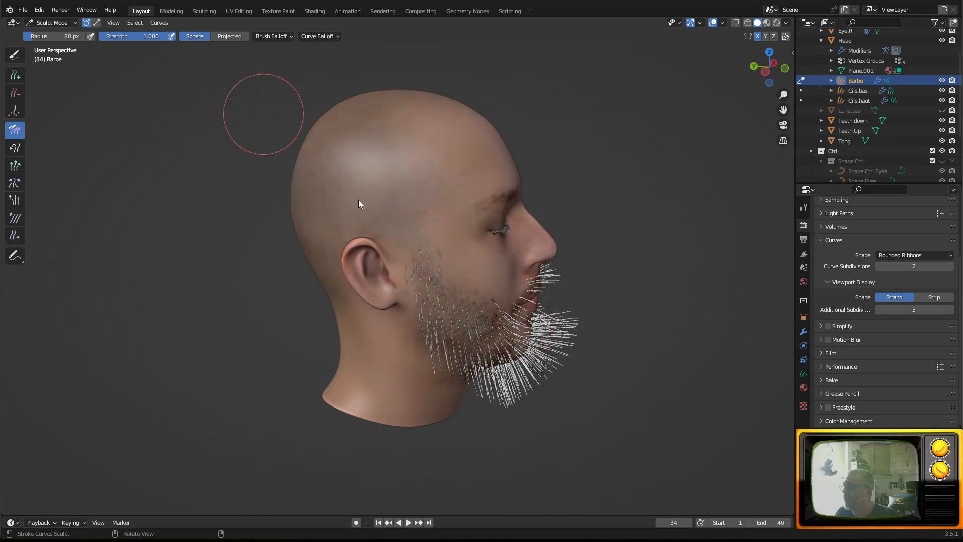
pyautogui.moveTo(358, 202); pyautogui.dragTo(574, 279, button='middle')
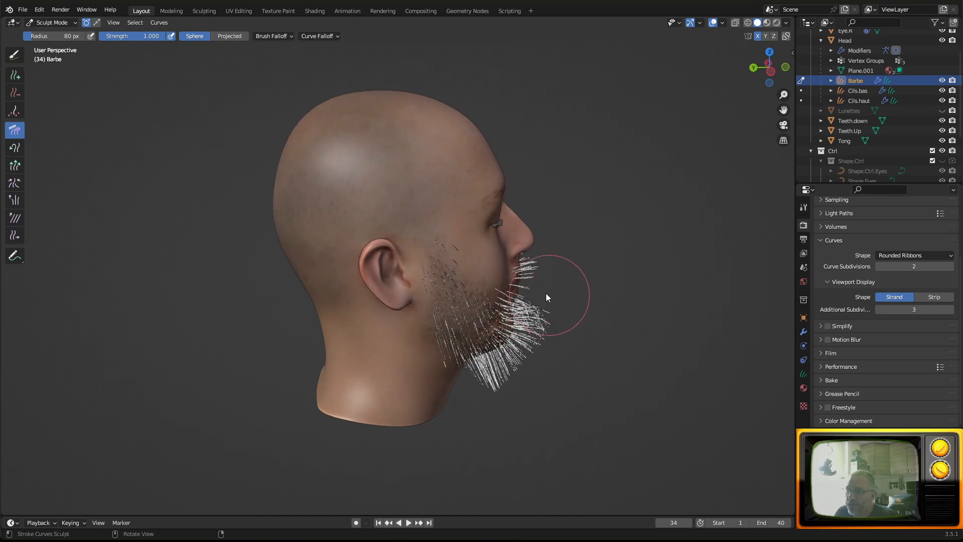
pyautogui.moveTo(548, 296)
pyautogui.mouseDown()
pyautogui.moveTo(529, 311)
pyautogui.moveTo(525, 333)
pyautogui.moveTo(467, 359)
pyautogui.mouseUp()
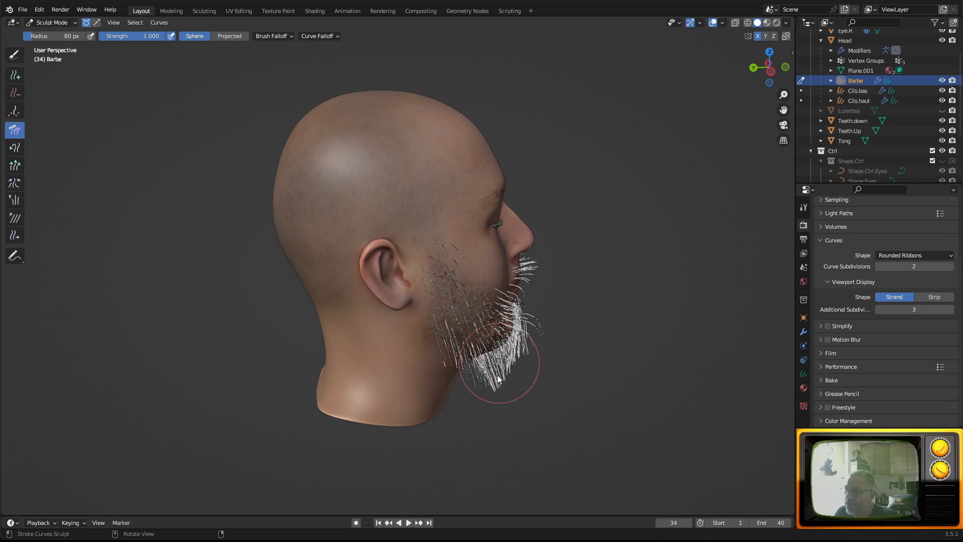
pyautogui.moveTo(486, 432)
pyautogui.mouseDown(button='middle')
pyautogui.moveTo(461, 405)
pyautogui.moveTo(396, 401)
pyautogui.moveTo(341, 421)
pyautogui.mouseUp(button='middle')
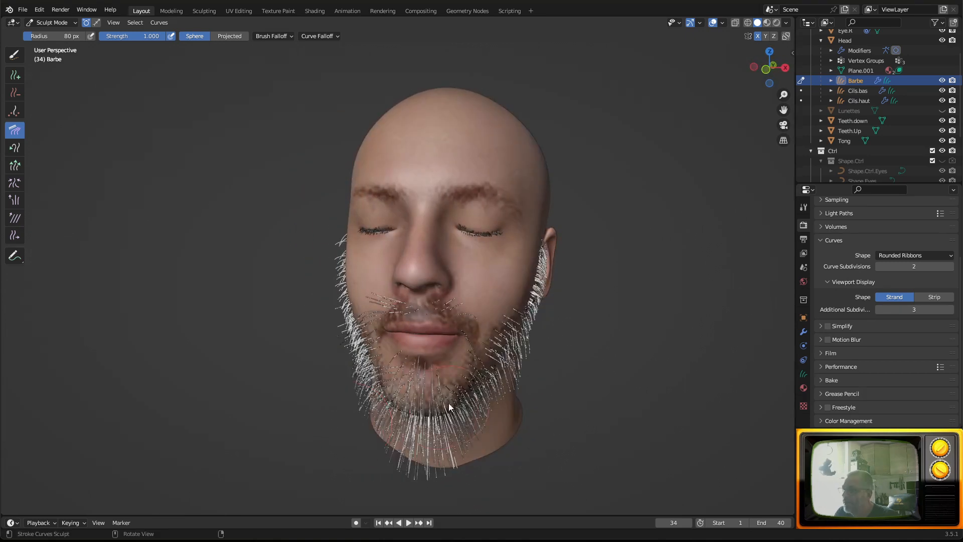
# Set the Comb brush to the Projected shape and comb the chin strands down and forward in profile.
pyautogui.click(230, 35)
pyautogui.moveTo(396, 241)
pyautogui.mouseDown(button='middle')
pyautogui.moveTo(447, 282)
pyautogui.moveTo(540, 283)
pyautogui.moveTo(564, 336)
pyautogui.mouseUp(button='middle')
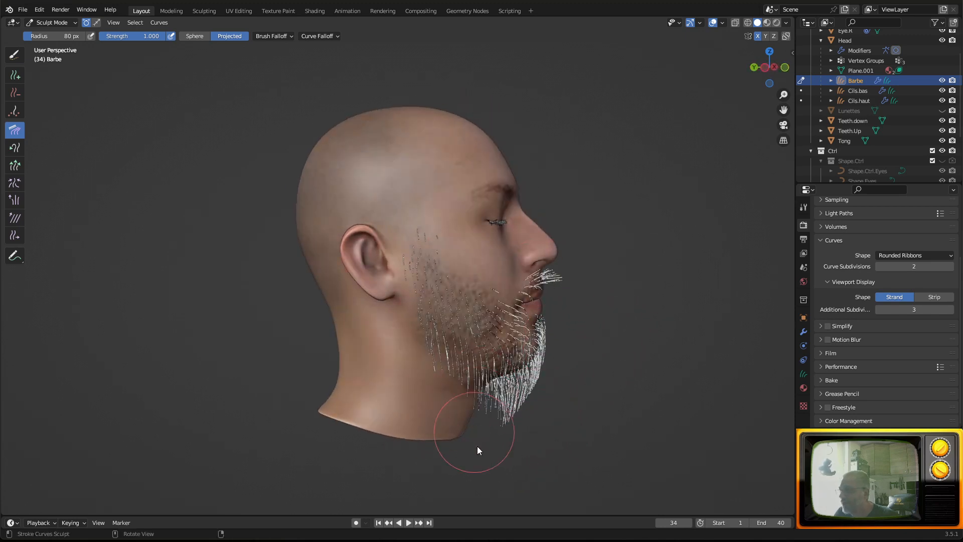
pyautogui.moveTo(477, 446)
pyautogui.mouseDown()
pyautogui.moveTo(492, 432)
pyautogui.moveTo(512, 463)
pyautogui.mouseUp()
pyautogui.moveTo(512, 463); pyautogui.dragTo(544, 358, button='middle')
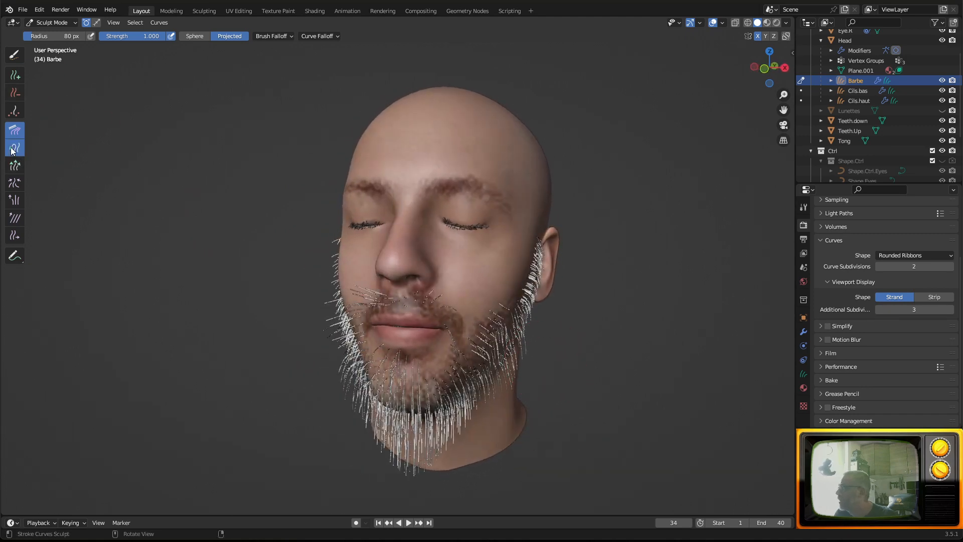
# Return to the Grow/Shrink brush and examine the combed beard from the side and from below.
pyautogui.click(15, 164)
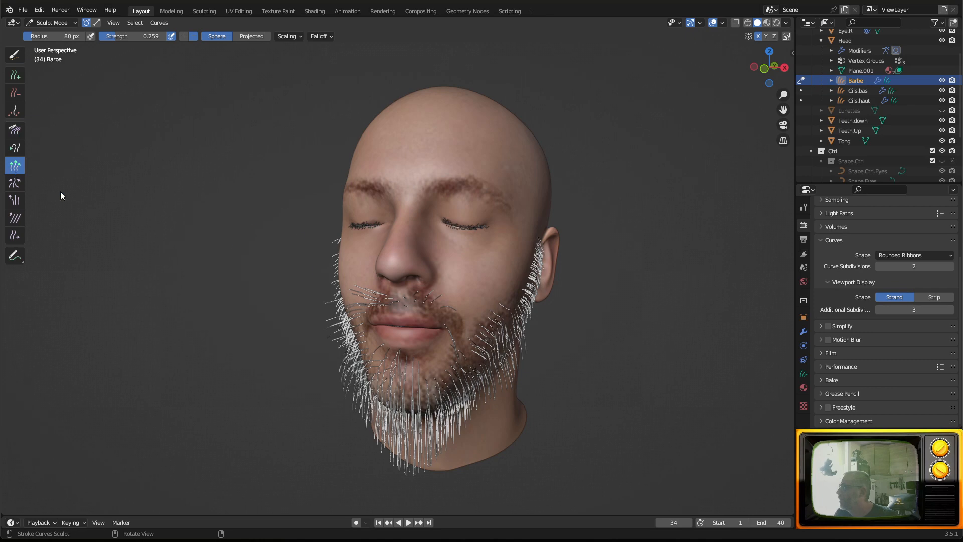
pyautogui.moveTo(600, 370); pyautogui.dragTo(581, 367, button='middle')
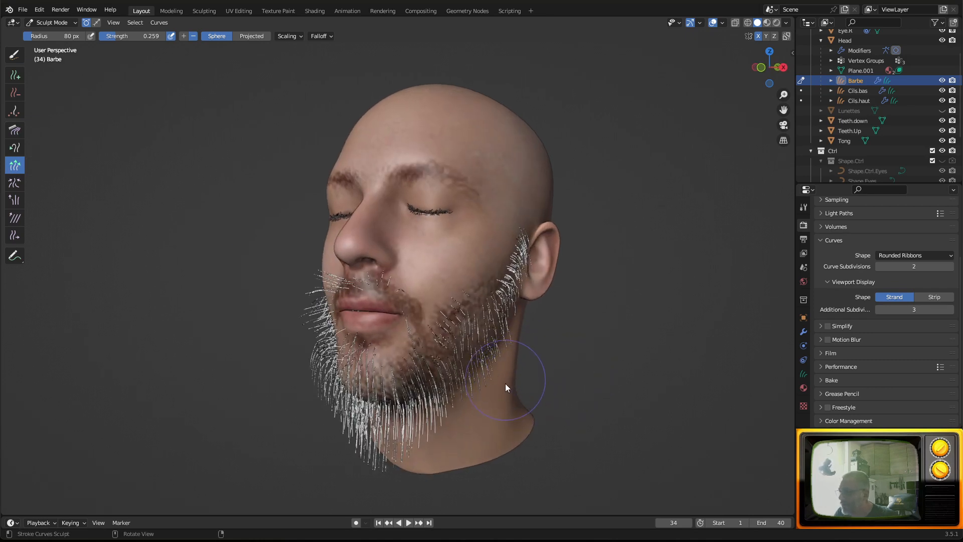
pyautogui.moveTo(501, 365); pyautogui.dragTo(461, 362, button='middle')
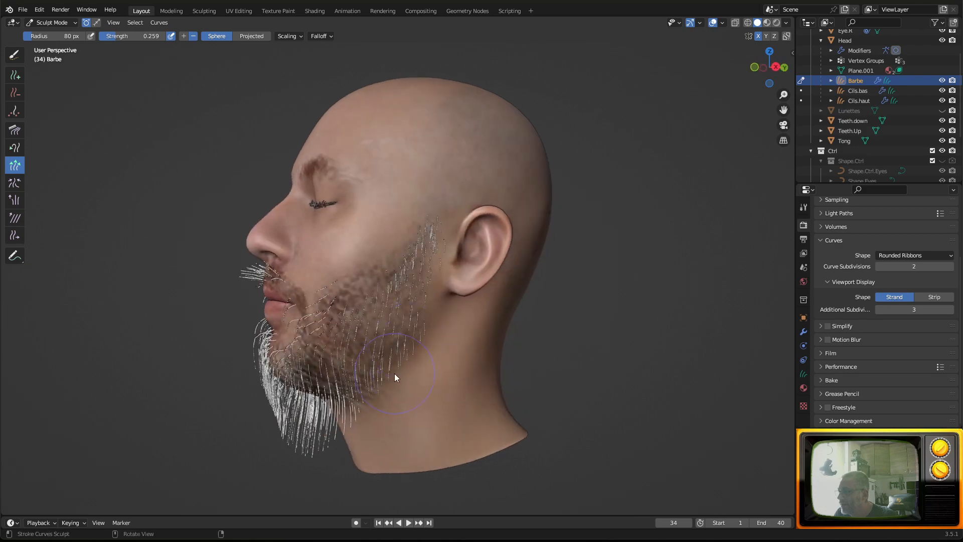
pyautogui.scroll(3, 269, 276)
pyautogui.moveTo(341, 257); pyautogui.dragTo(414, 261, button='middle')
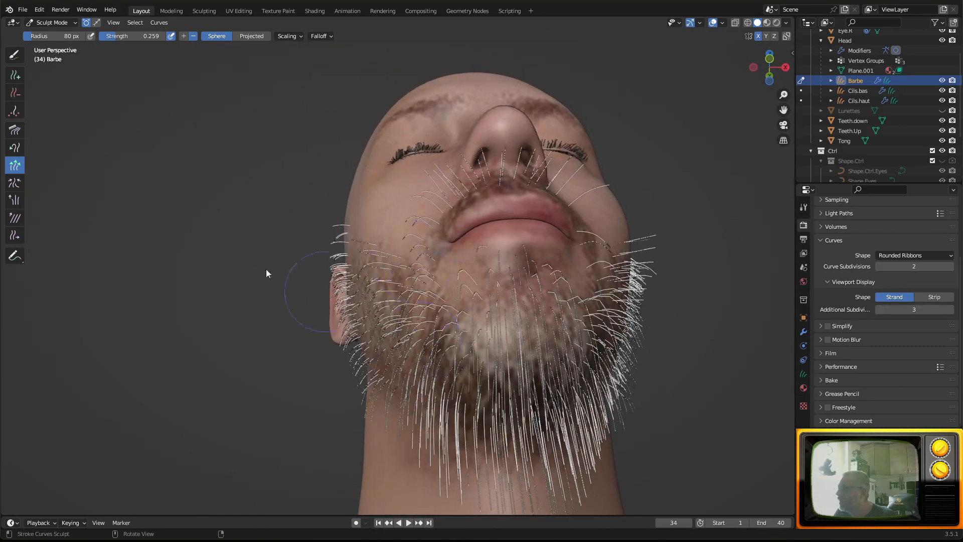
# Switch to the Selection Paint brush, deselect all strands and turn off X symmetry.
pyautogui.click(15, 55)
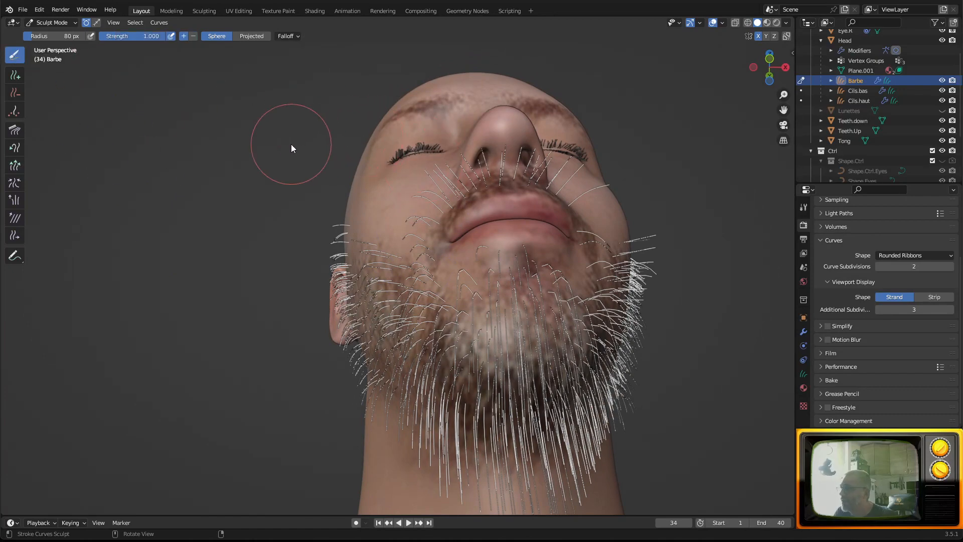
pyautogui.hotkey('alt', 'a')
pyautogui.moveTo(372, 153)
pyautogui.mouseDown()
pyautogui.moveTo(473, 170)
pyautogui.moveTo(399, 186)
pyautogui.mouseUp()
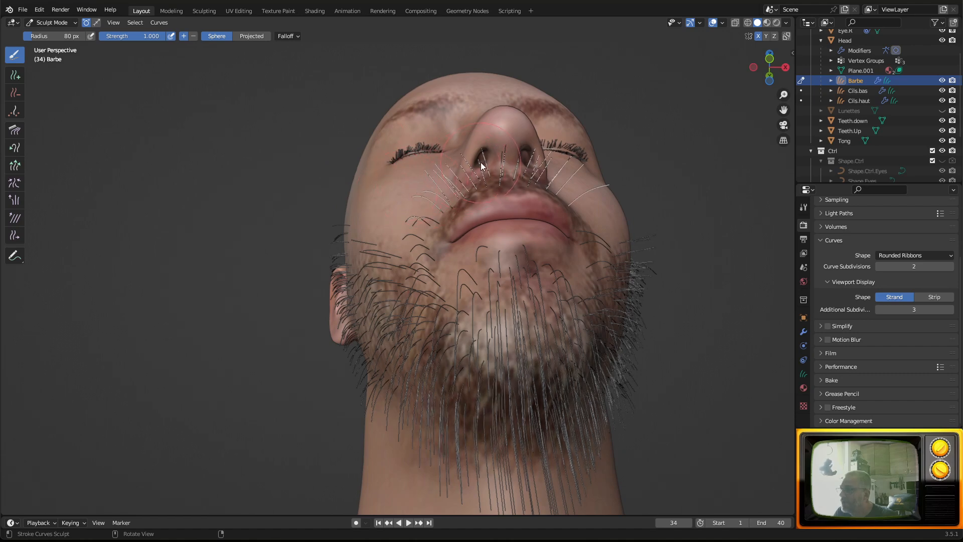
pyautogui.hotkey('ctrl', 'z')
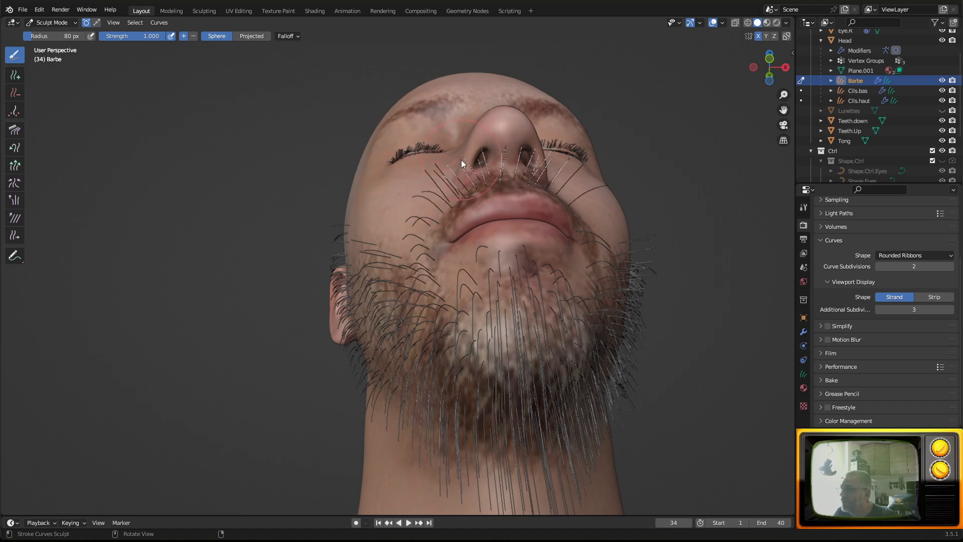
pyautogui.click(757, 36)
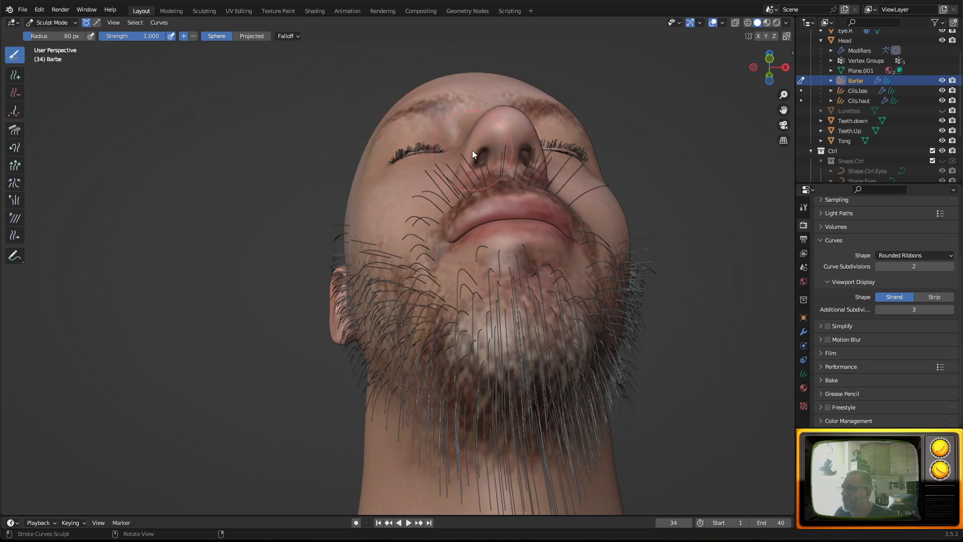
# Set the select mode to Curve and paint-select the moustache strands on the head's right half.
pyautogui.moveTo(461, 155)
pyautogui.mouseDown()
pyautogui.moveTo(471, 153)
pyautogui.moveTo(395, 216)
pyautogui.moveTo(469, 158)
pyautogui.mouseUp()
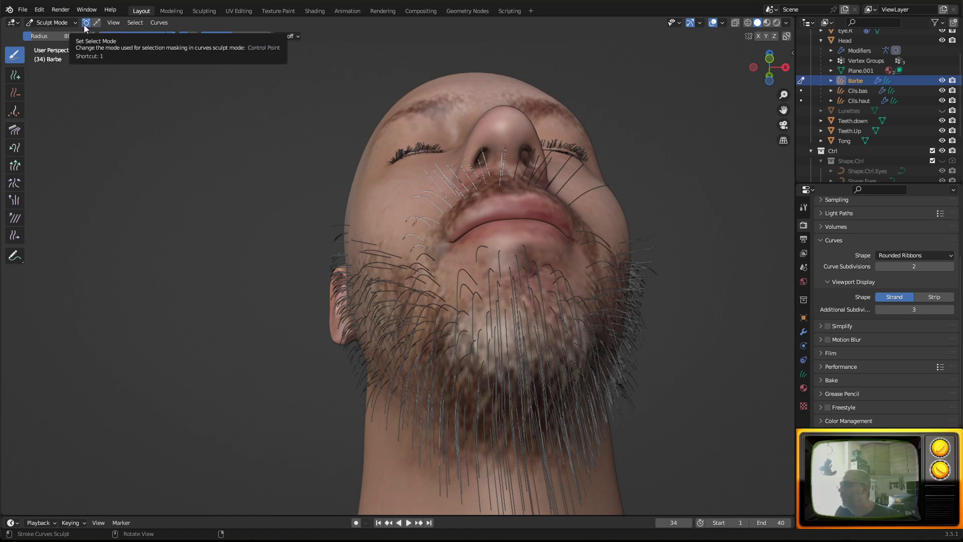
pyautogui.click(97, 22)
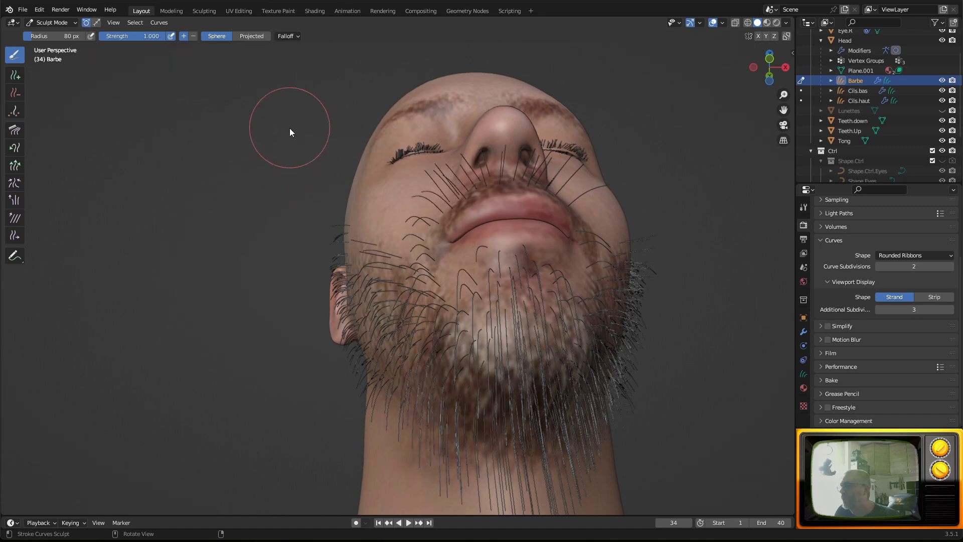
pyautogui.click(98, 23)
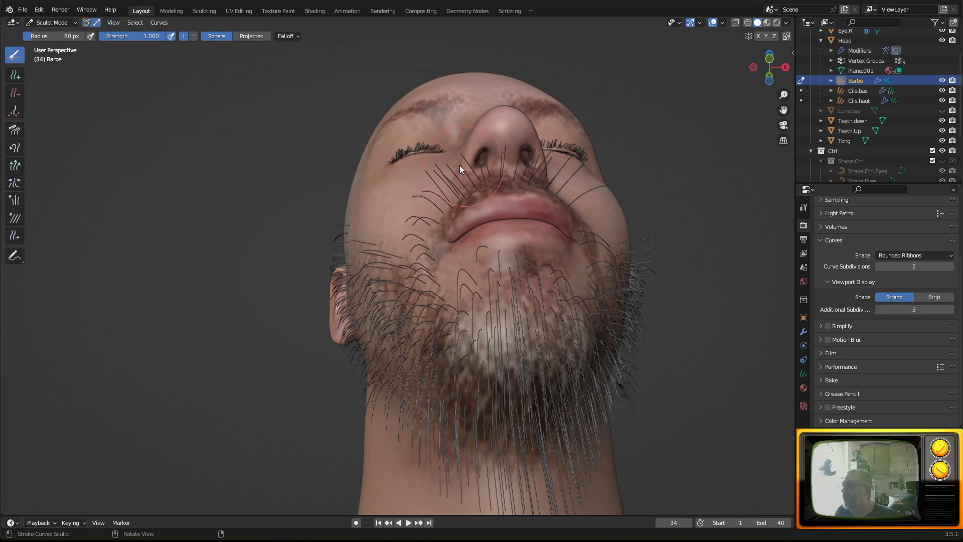
pyautogui.moveTo(456, 166)
pyautogui.mouseDown()
pyautogui.moveTo(468, 165)
pyautogui.moveTo(441, 178)
pyautogui.moveTo(425, 203)
pyautogui.mouseUp()
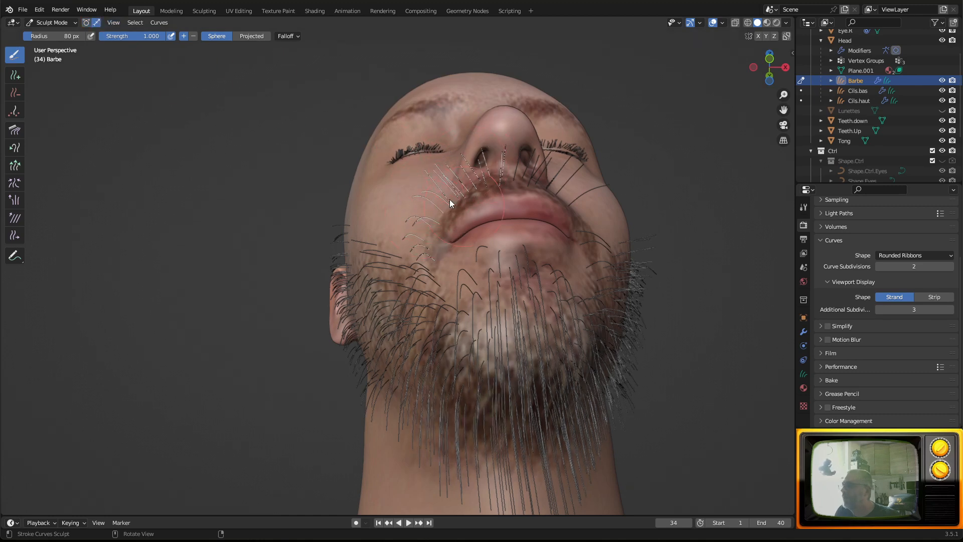
# Switch to the Comb brush and comb the selected moustache strands outward toward the mouth corner.
pyautogui.click(15, 130)
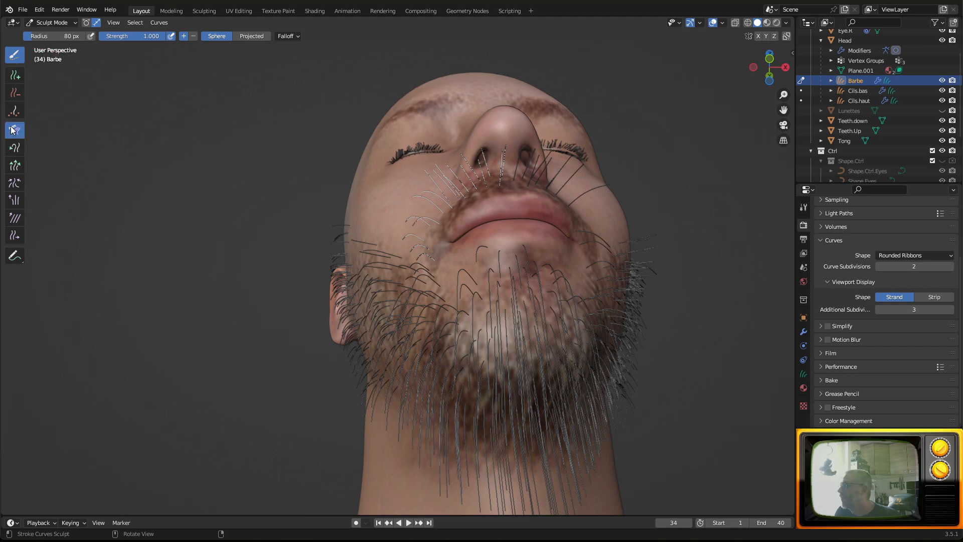
pyautogui.moveTo(361, 151); pyautogui.dragTo(376, 219, button='middle')
pyautogui.moveTo(569, 394)
pyautogui.mouseDown()
pyautogui.moveTo(522, 376)
pyautogui.moveTo(459, 372)
pyautogui.mouseUp()
pyautogui.moveTo(438, 426)
pyautogui.mouseDown(button='middle')
pyautogui.moveTo(484, 423)
pyautogui.moveTo(510, 461)
pyautogui.moveTo(513, 499)
pyautogui.mouseUp(button='middle')
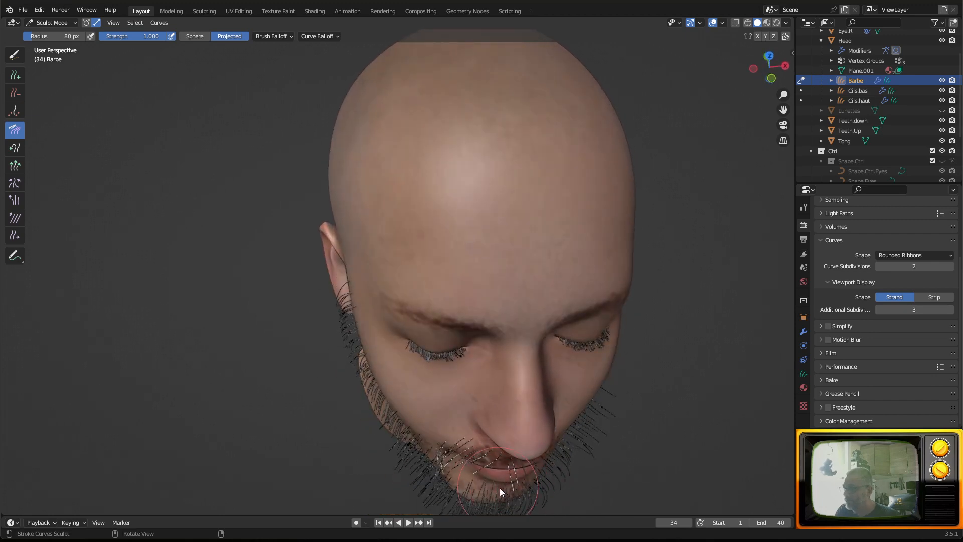
# Invert the strand selection and comb the moustache strands on the head's left half outward toward the mouth corner.
pyautogui.moveTo(529, 460); pyautogui.dragTo(503, 137, button='middle')
pyautogui.hotkey('ctrl', 'i')
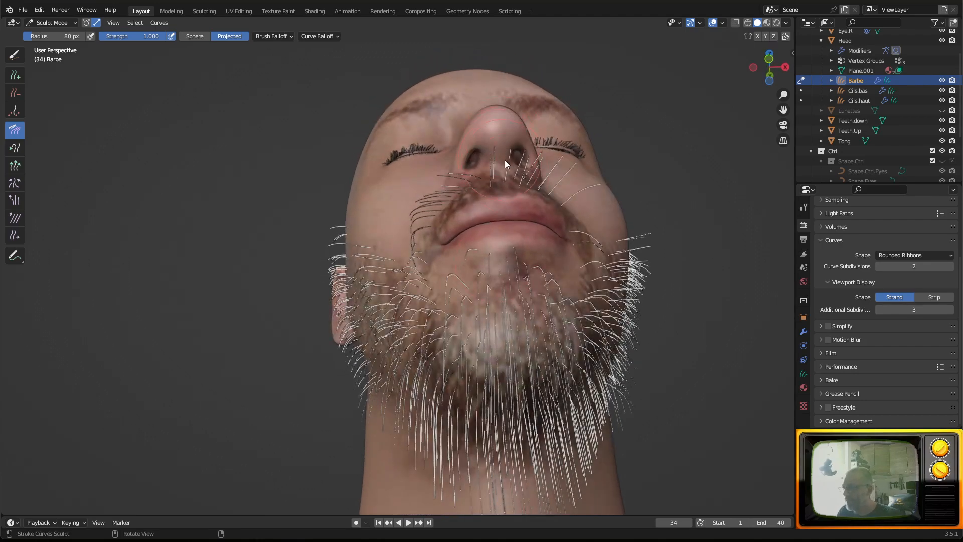
pyautogui.scroll(3, 484, 163)
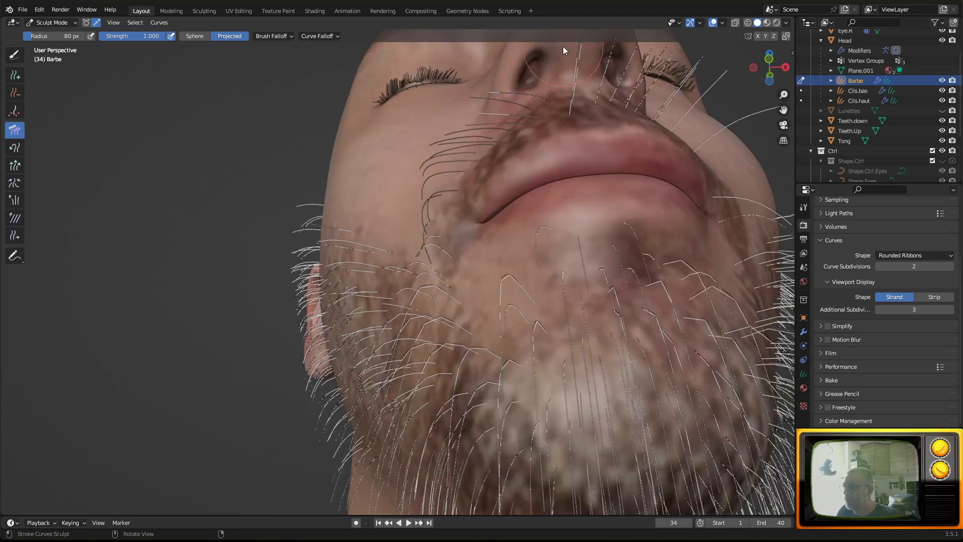
pyautogui.moveTo(573, 60)
pyautogui.mouseDown()
pyautogui.moveTo(586, 92)
pyautogui.moveTo(567, 83)
pyautogui.moveTo(562, 44)
pyautogui.mouseUp()
pyautogui.moveTo(549, 95); pyautogui.dragTo(530, 167, button='middle')
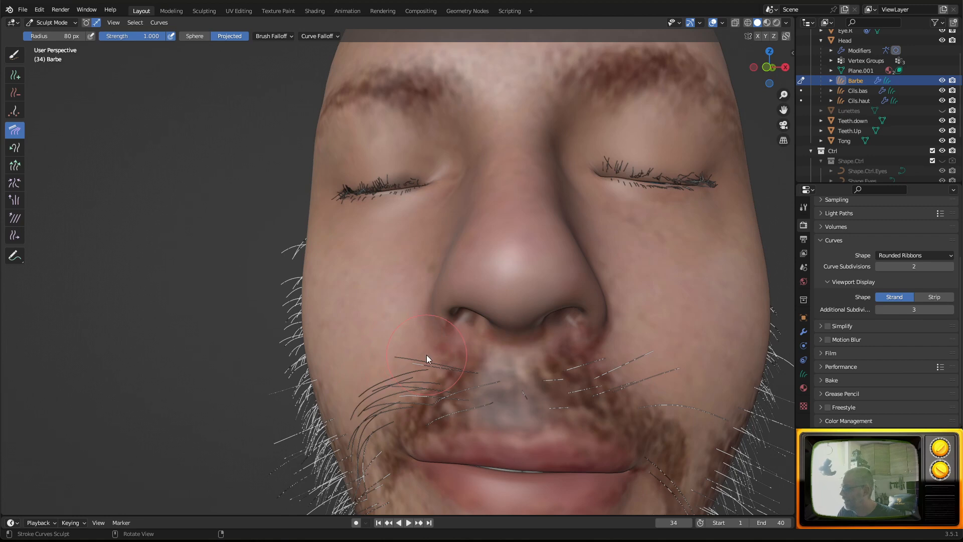
pyautogui.moveTo(549, 389); pyautogui.dragTo(544, 354, button='middle')
pyautogui.moveTo(543, 300)
pyautogui.mouseDown()
pyautogui.moveTo(537, 308)
pyautogui.moveTo(595, 298)
pyautogui.moveTo(680, 343)
pyautogui.mouseUp()
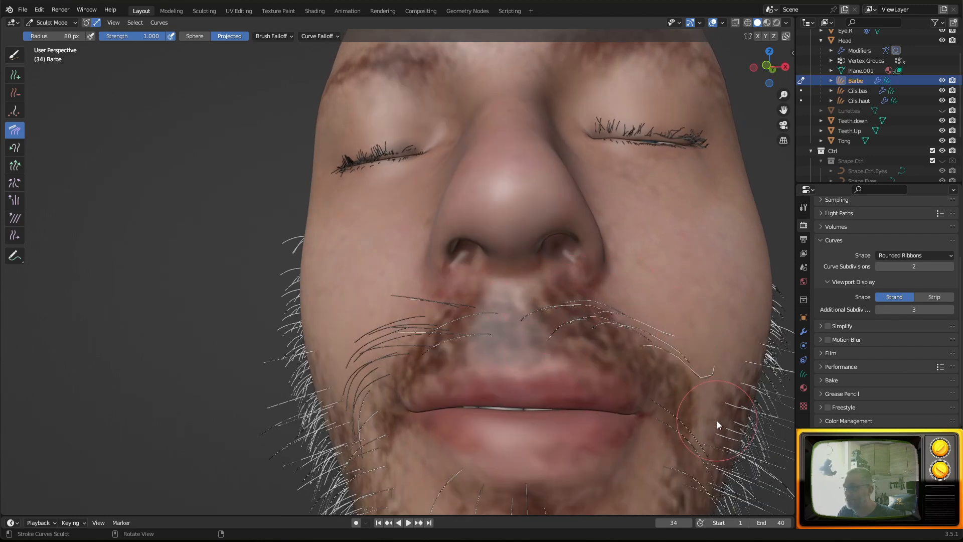
# Switch to the Density brush, set Distance Min to 0.003 m and paint additional strands over the moustache.
pyautogui.moveTo(717, 421); pyautogui.dragTo(536, 386, button='middle')
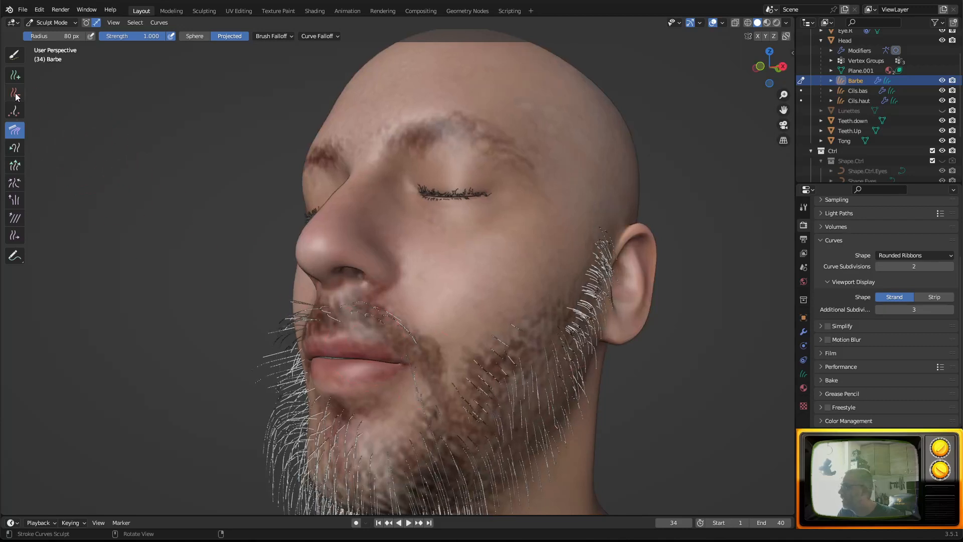
pyautogui.click(15, 110)
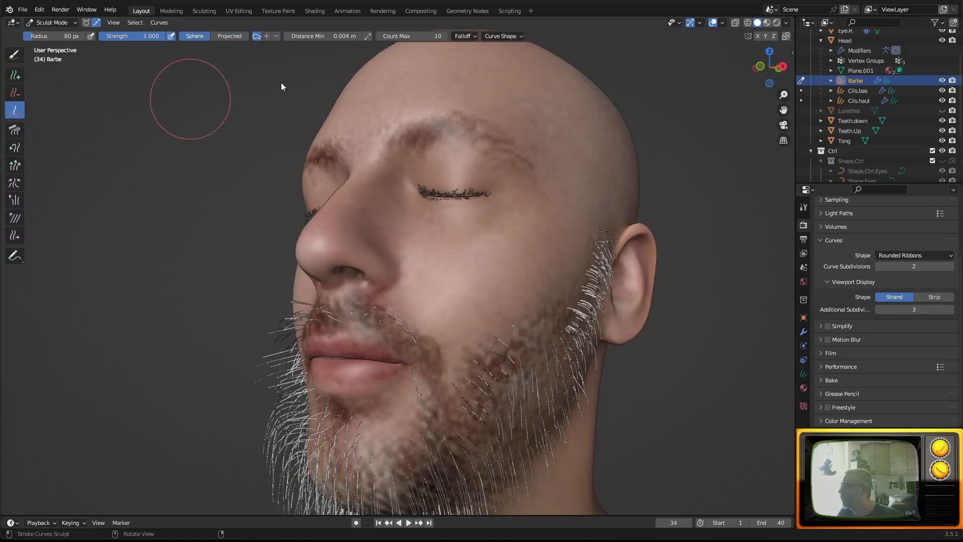
pyautogui.click(499, 37)
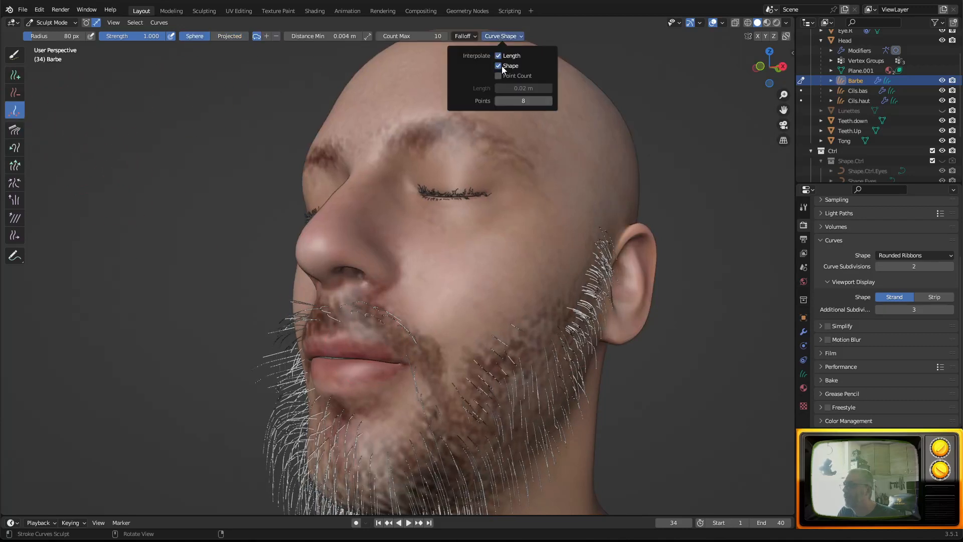
pyautogui.scroll(2, 373, 326)
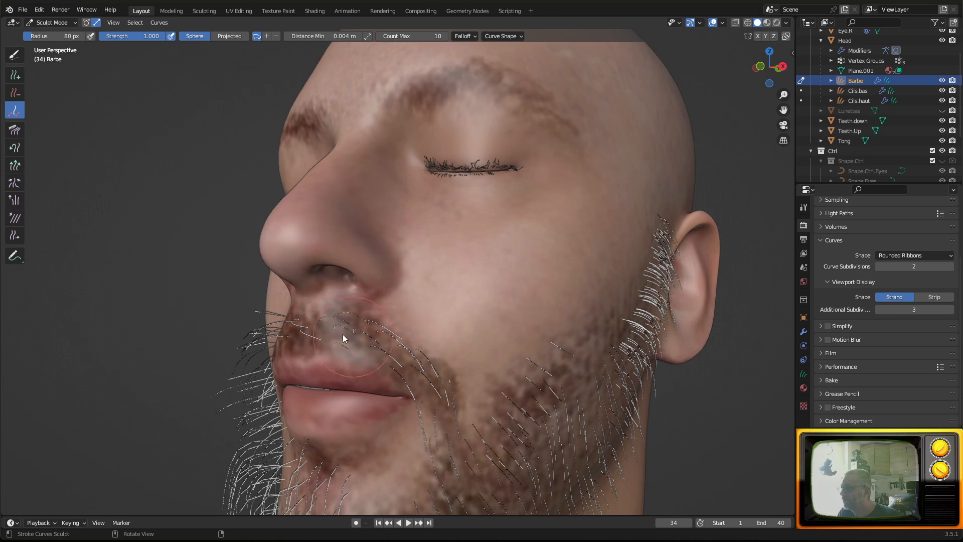
pyautogui.click(362, 36)
pyautogui.click(288, 37)
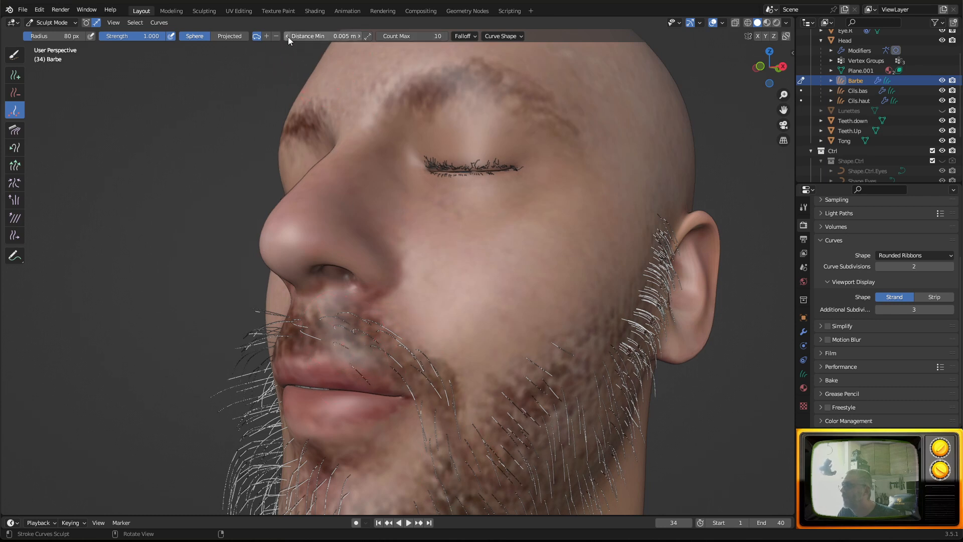
pyautogui.click(288, 37)
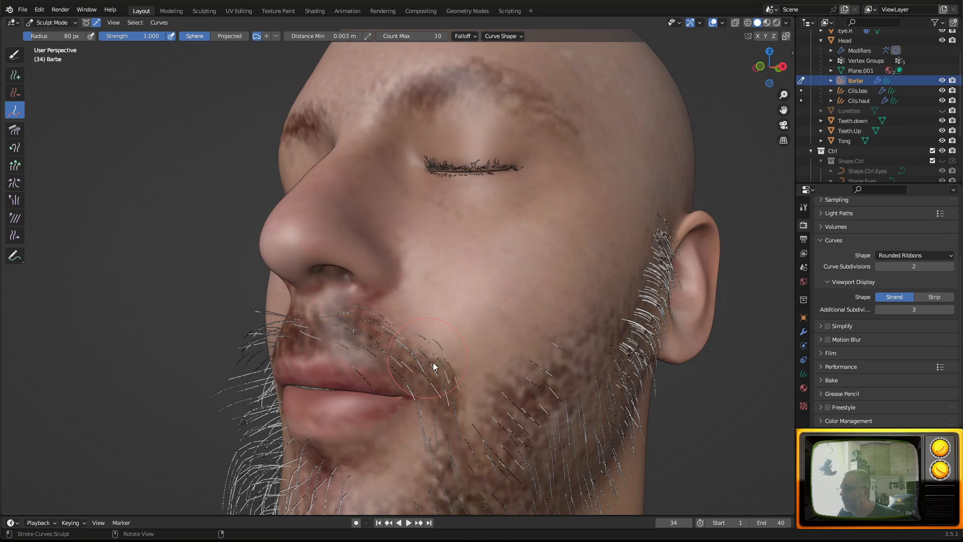
pyautogui.moveTo(475, 418); pyautogui.dragTo(523, 414, button='middle')
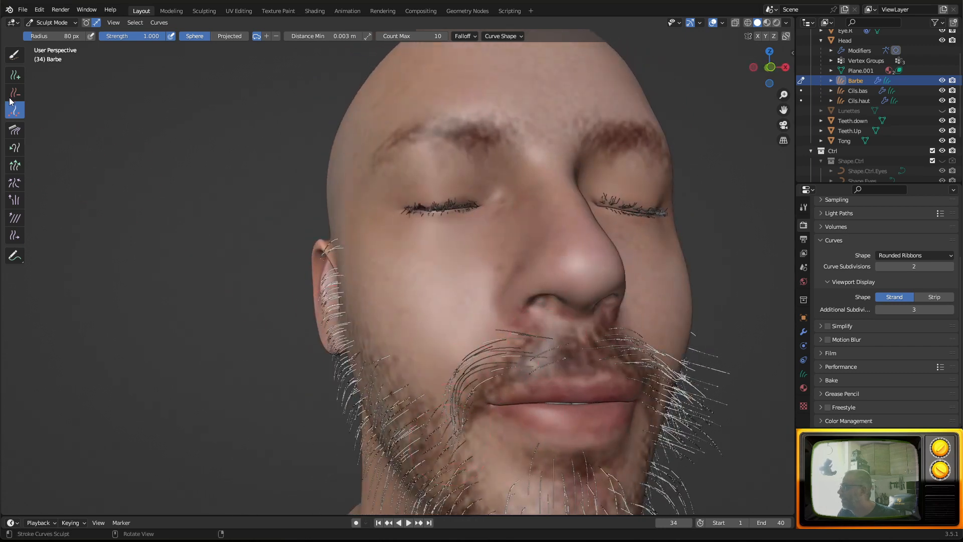
# Switch to the Comb brush and comb the head's right moustache and cheek strands down into the beard.
pyautogui.click(15, 130)
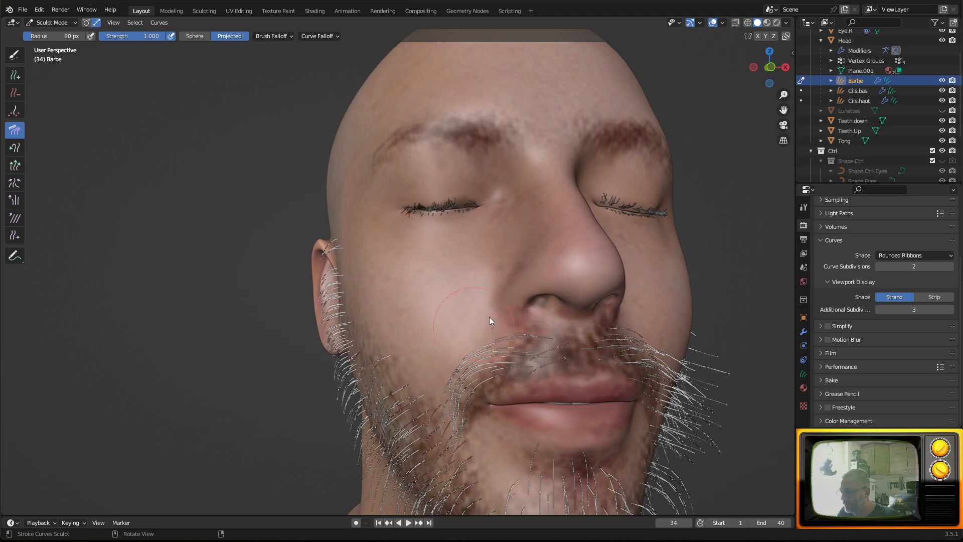
pyautogui.moveTo(489, 317)
pyautogui.mouseDown()
pyautogui.moveTo(420, 405)
pyautogui.moveTo(448, 457)
pyautogui.mouseUp()
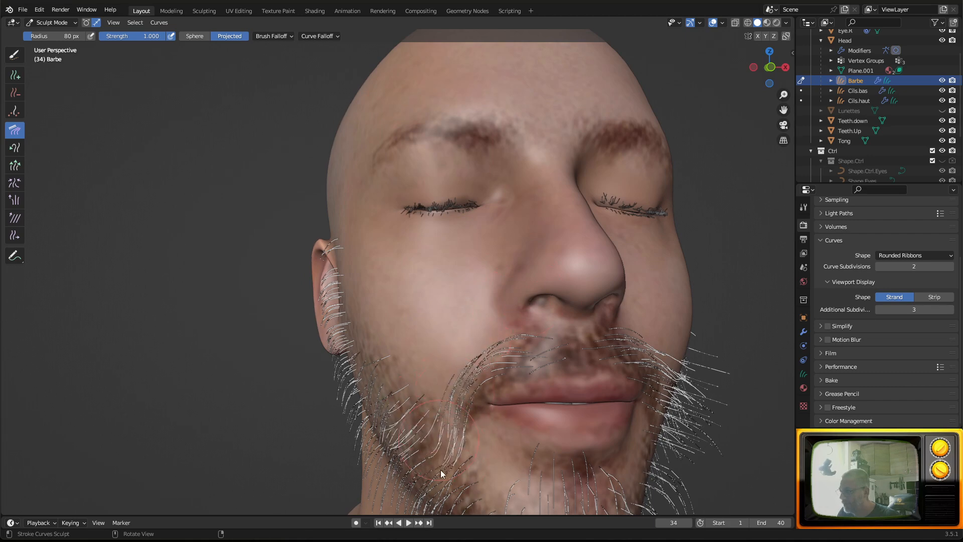
pyautogui.moveTo(441, 461); pyautogui.dragTo(354, 386, button='middle')
pyautogui.moveTo(353, 386); pyautogui.dragTo(348, 498)
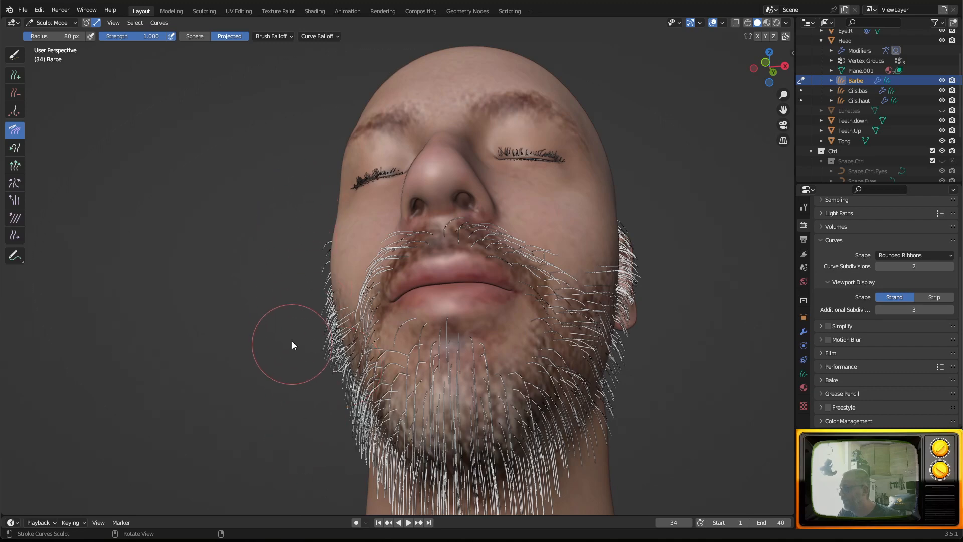
pyautogui.moveTo(316, 417)
pyautogui.mouseDown(button='middle')
pyautogui.moveTo(294, 423)
pyautogui.moveTo(276, 352)
pyautogui.mouseUp(button='middle')
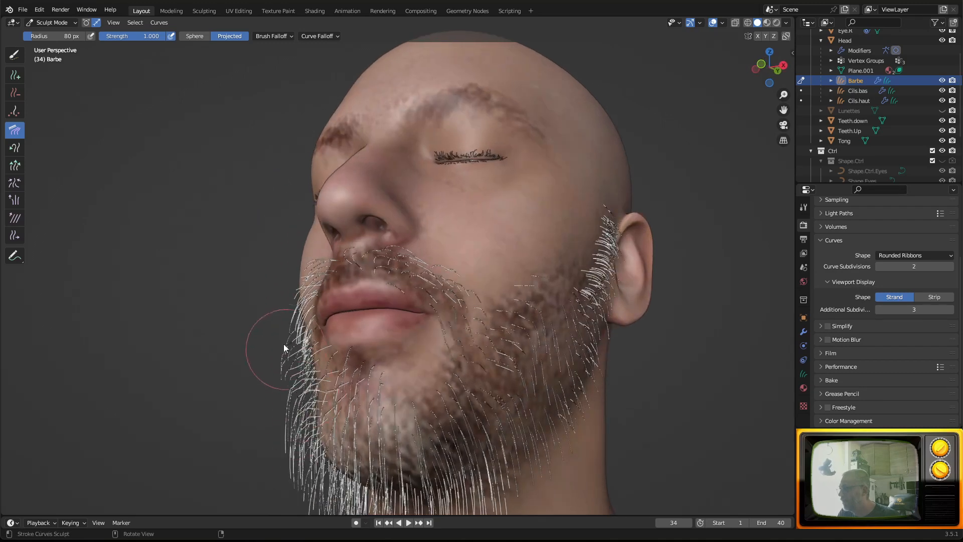
pyautogui.moveTo(274, 496)
pyautogui.mouseDown(button='middle')
pyautogui.moveTo(351, 452)
pyautogui.moveTo(432, 425)
pyautogui.moveTo(706, 476)
pyautogui.moveTo(653, 490)
pyautogui.moveTo(613, 404)
pyautogui.moveTo(577, 482)
pyautogui.mouseUp(button='middle')
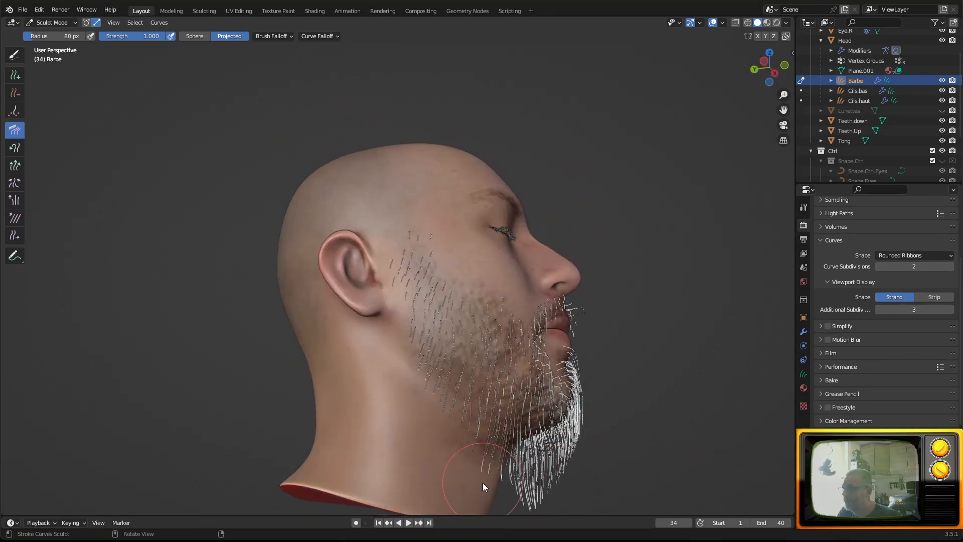
pyautogui.moveTo(528, 516)
pyautogui.mouseDown(button='middle')
pyautogui.moveTo(541, 468)
pyautogui.moveTo(426, 493)
pyautogui.moveTo(435, 487)
pyautogui.moveTo(432, 501)
pyautogui.mouseUp(button='middle')
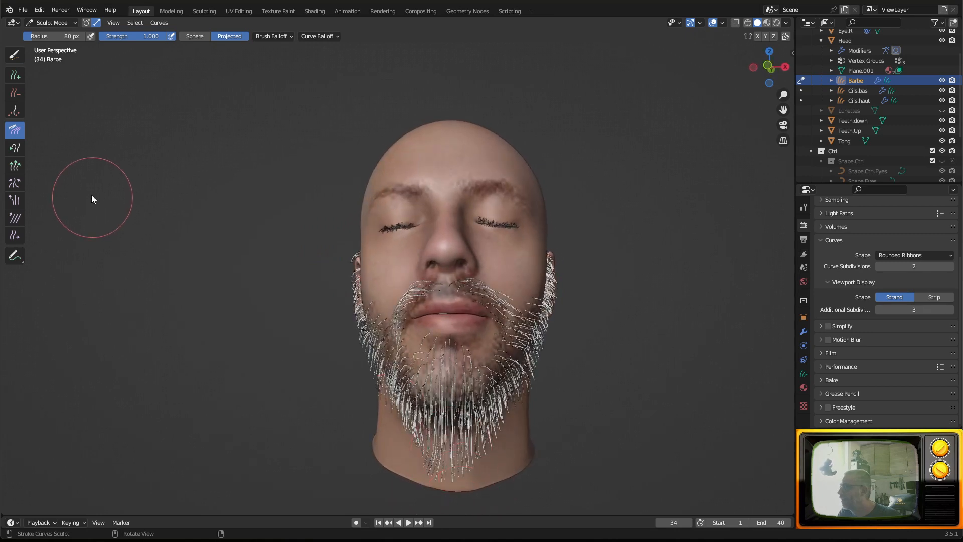
# Shorten the beard tips below the chin with the Grow/Shrink brush, then comb the front chin strands.
pyautogui.click(17, 166)
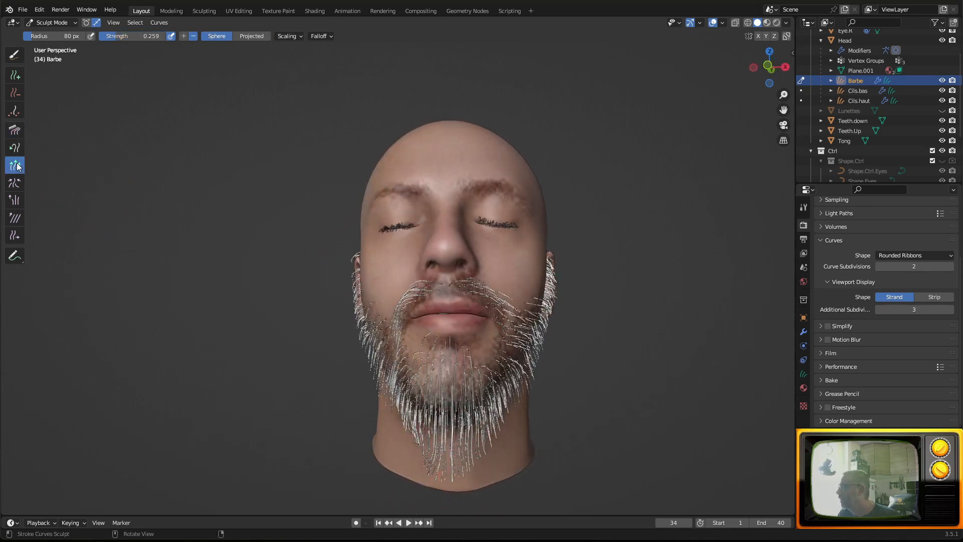
pyautogui.moveTo(441, 489)
pyautogui.mouseDown()
pyautogui.moveTo(411, 491)
pyautogui.moveTo(373, 463)
pyautogui.moveTo(528, 464)
pyautogui.moveTo(525, 439)
pyautogui.moveTo(430, 498)
pyautogui.mouseUp()
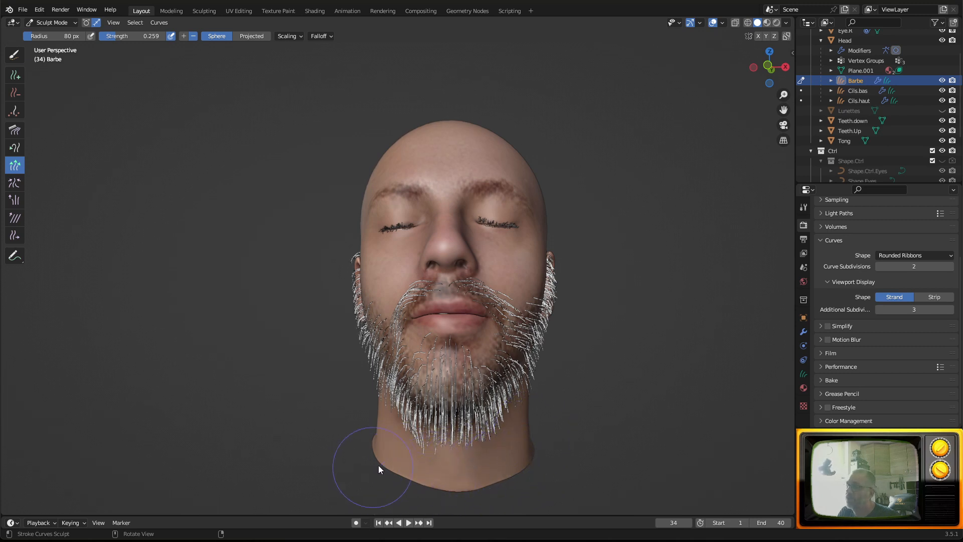
pyautogui.moveTo(438, 458); pyautogui.dragTo(401, 444, button='middle')
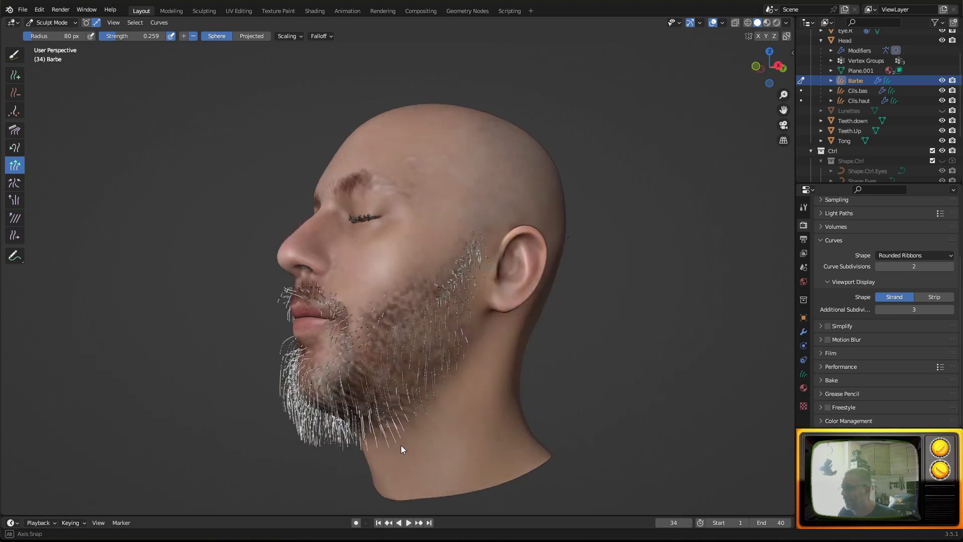
pyautogui.click(16, 130)
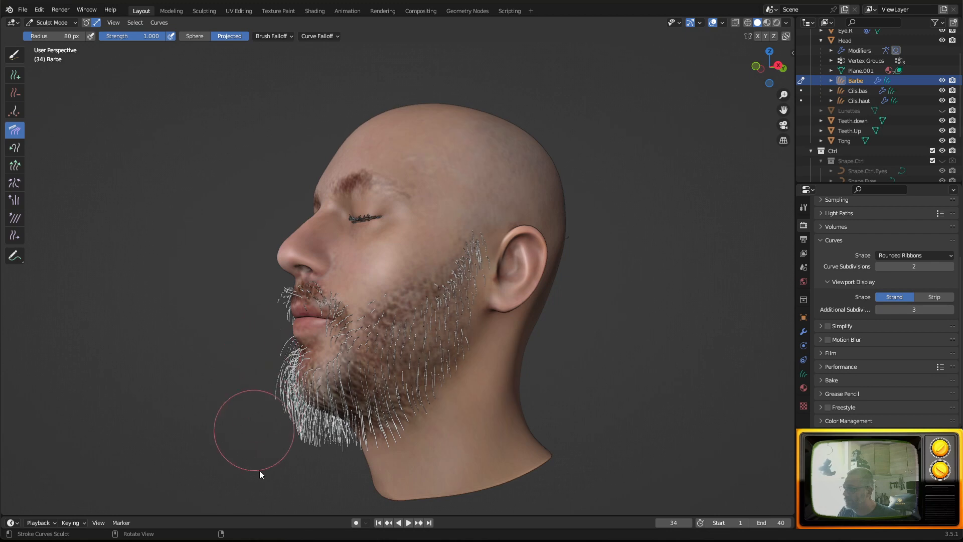
pyautogui.moveTo(259, 471); pyautogui.dragTo(413, 393, button='middle')
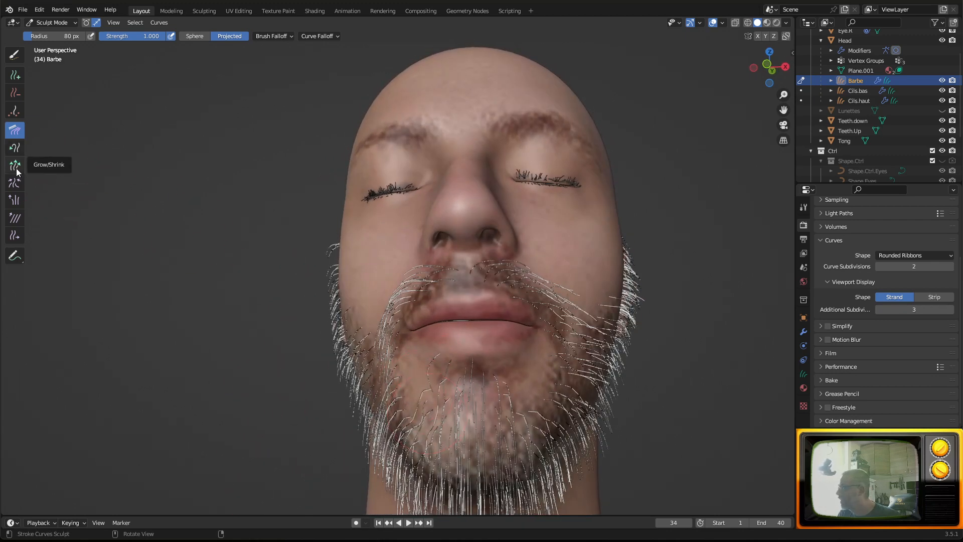
# Switch to the Selection Paint brush and select only the strands in the middle of the chin below the lower lip.
pyautogui.click(16, 54)
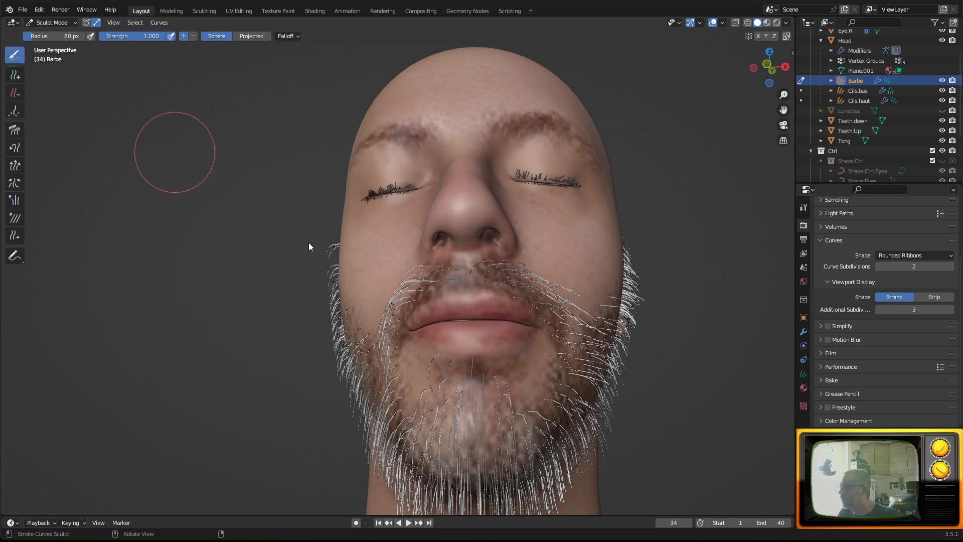
pyautogui.click(484, 381)
pyautogui.moveTo(484, 380)
pyautogui.mouseDown()
pyautogui.moveTo(453, 371)
pyautogui.moveTo(471, 387)
pyautogui.moveTo(462, 369)
pyautogui.mouseUp()
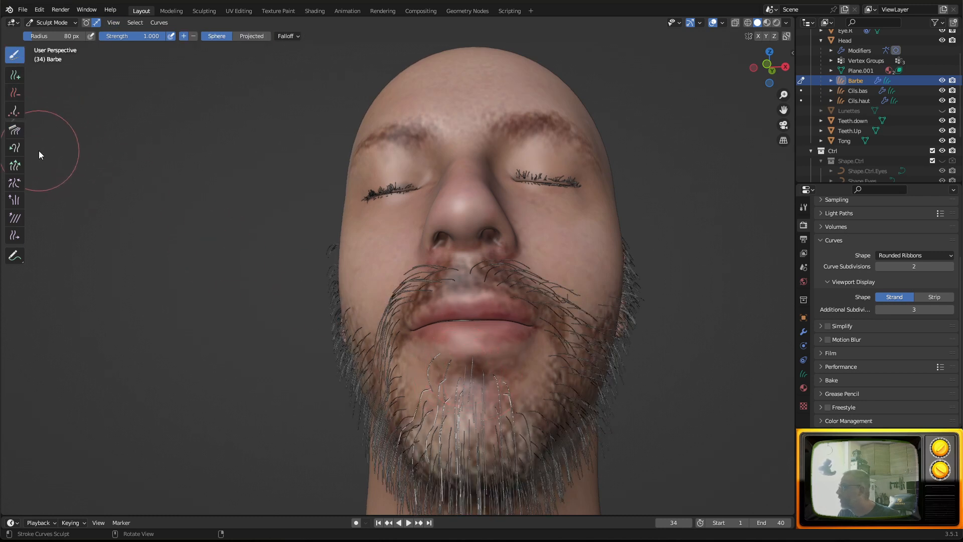
# Shorten the selected chin strands with the Grow/Shrink brush and return to the Comb brush.
pyautogui.click(15, 166)
pyautogui.moveTo(436, 391)
pyautogui.mouseDown()
pyautogui.moveTo(441, 366)
pyautogui.moveTo(503, 396)
pyautogui.moveTo(467, 411)
pyautogui.mouseUp()
pyautogui.moveTo(465, 408); pyautogui.dragTo(219, 438, button='middle')
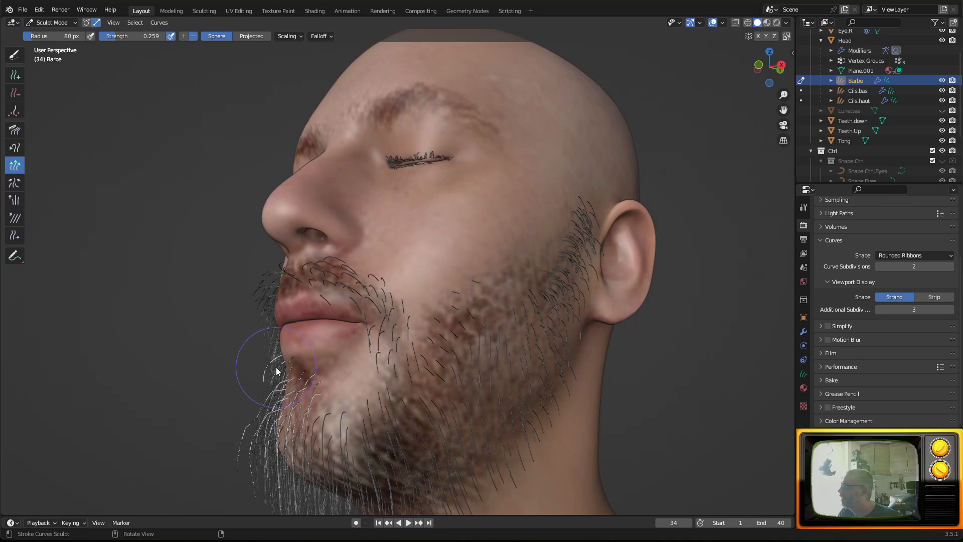
pyautogui.moveTo(276, 368)
pyautogui.mouseDown()
pyautogui.moveTo(267, 434)
pyautogui.moveTo(285, 428)
pyautogui.moveTo(315, 364)
pyautogui.mouseUp()
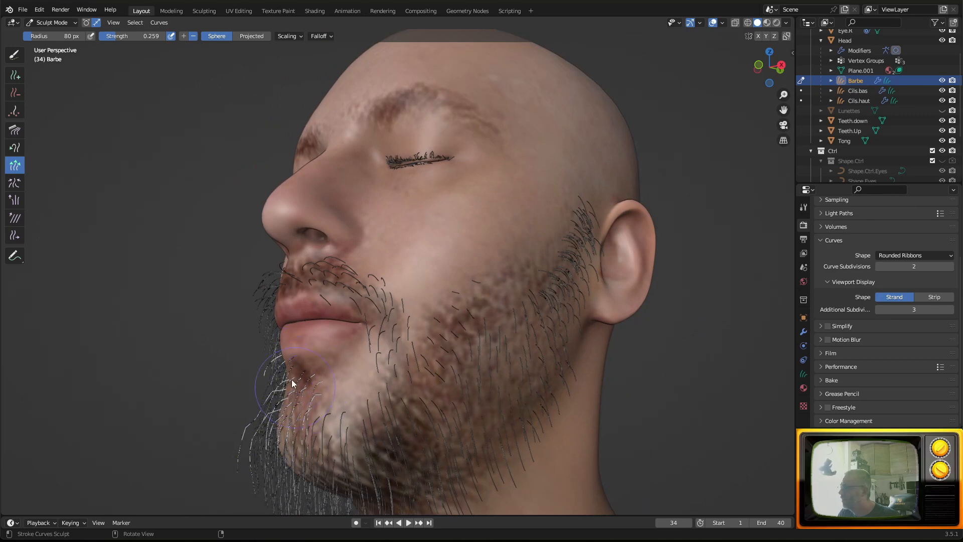
pyautogui.click(15, 132)
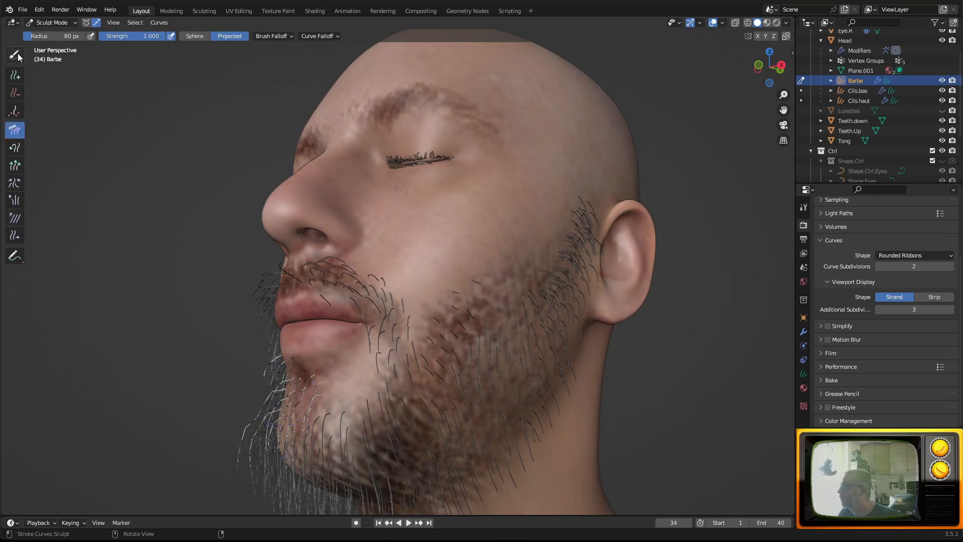
# Switch to the Selection Paint brush, try isolating the moustache strands under the nose, and select all strands again.
pyautogui.click(15, 55)
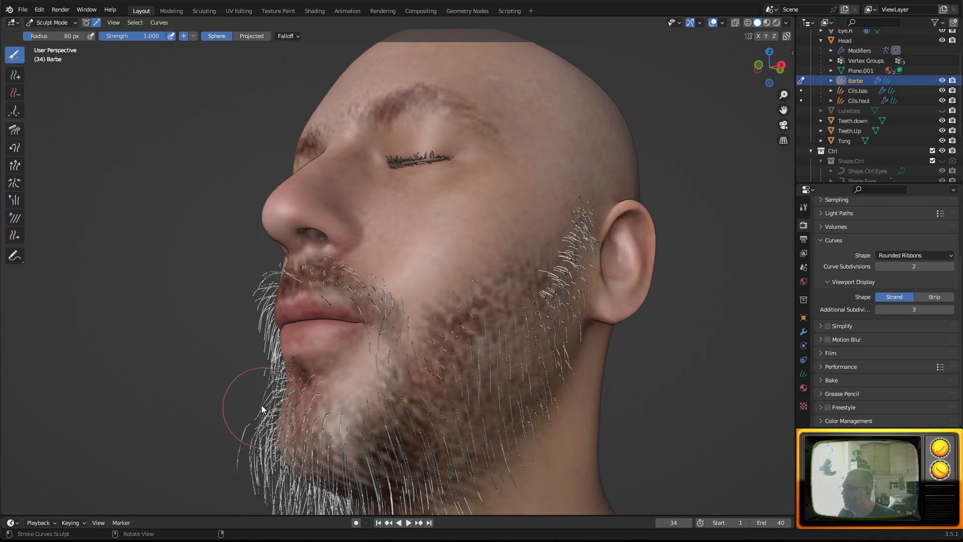
pyautogui.moveTo(261, 405); pyautogui.dragTo(442, 359, button='middle')
pyautogui.scroll(2, 525, 333)
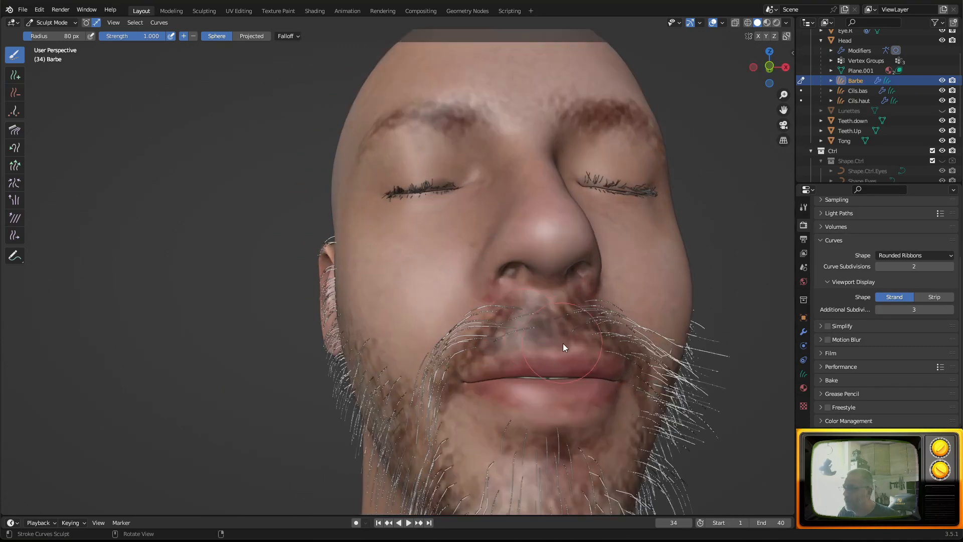
pyautogui.moveTo(516, 303)
pyautogui.mouseDown(button='middle')
pyautogui.moveTo(506, 285)
pyautogui.moveTo(518, 228)
pyautogui.moveTo(510, 313)
pyautogui.mouseUp(button='middle')
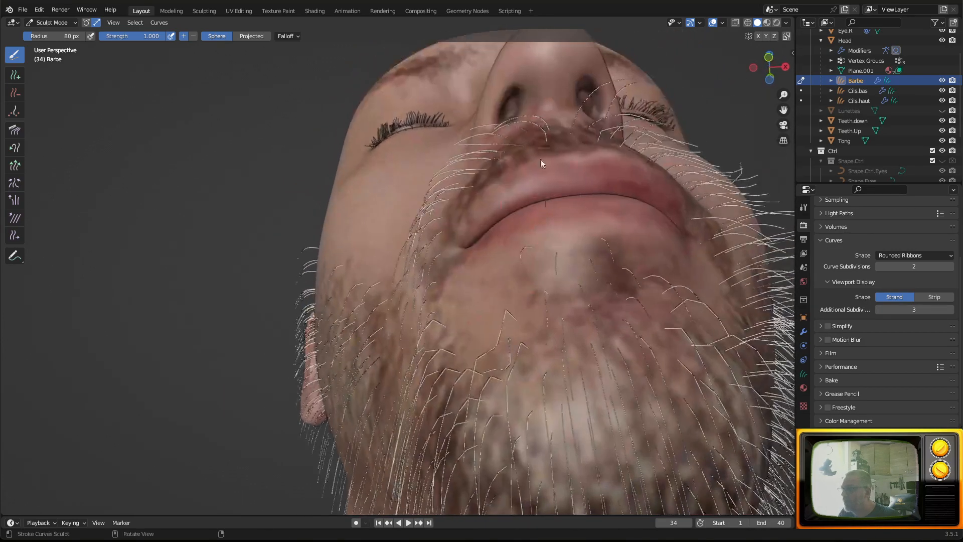
pyautogui.hotkey('alt', 'a')
pyautogui.moveTo(517, 138); pyautogui.dragTo(541, 127)
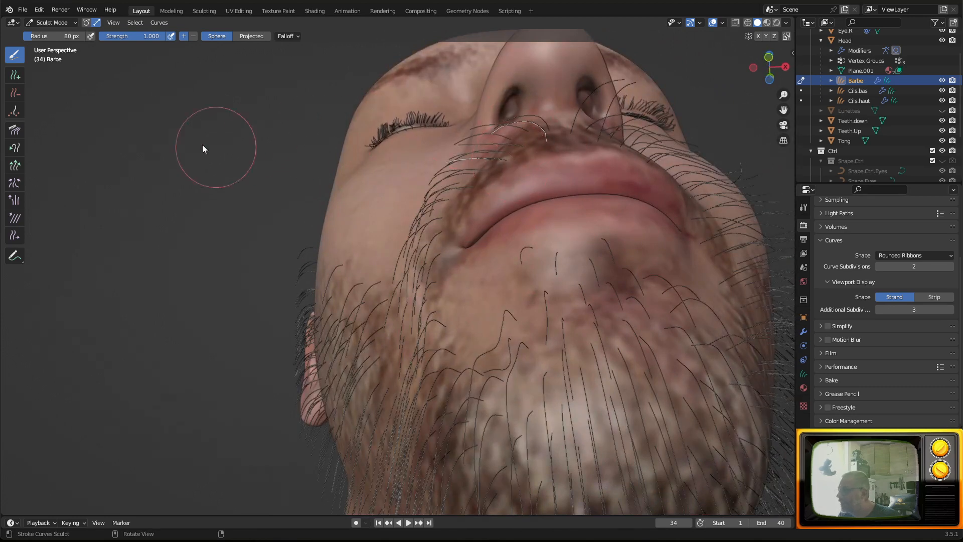
pyautogui.press('a')
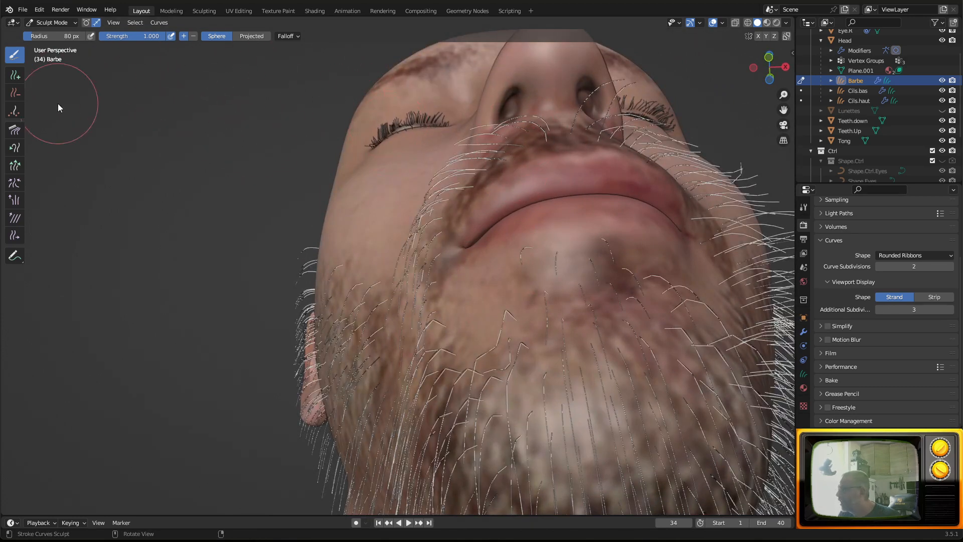
# Comb the moustache strands on the head's right half outward and down around the mouth corner into the beard.
pyautogui.click(15, 130)
pyautogui.moveTo(533, 116)
pyautogui.mouseDown()
pyautogui.moveTo(504, 113)
pyautogui.moveTo(431, 182)
pyautogui.moveTo(383, 275)
pyautogui.mouseUp()
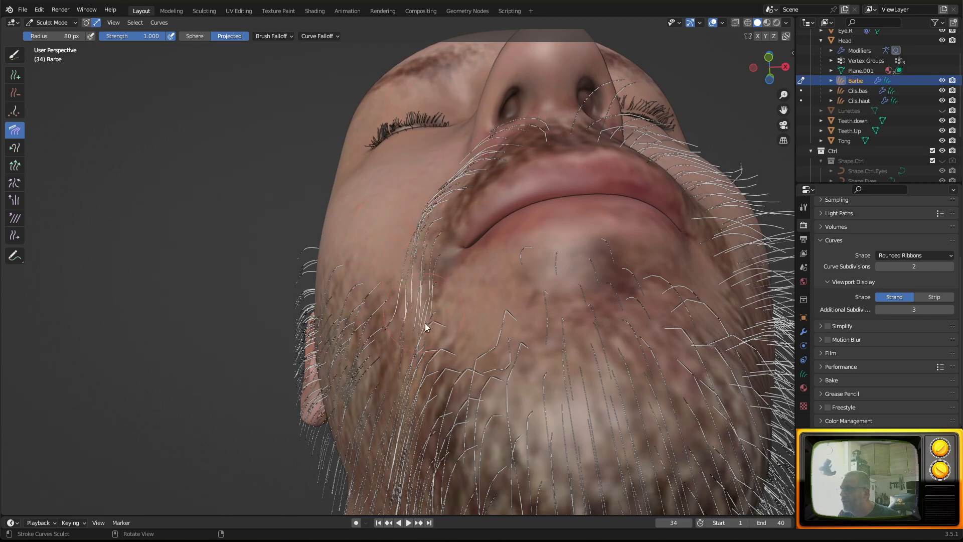
pyautogui.moveTo(426, 322); pyautogui.dragTo(512, 461, button='middle')
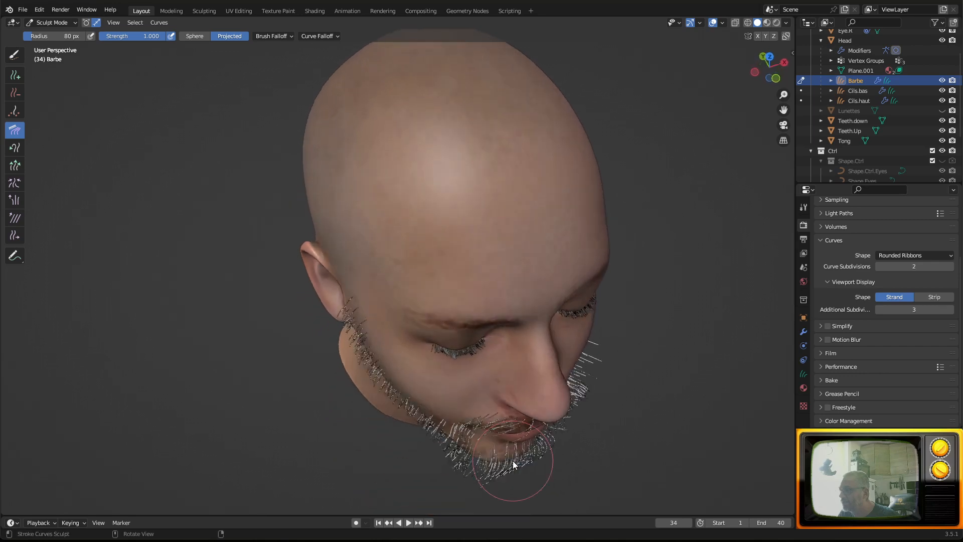
pyautogui.moveTo(487, 429); pyautogui.dragTo(482, 372, button='middle')
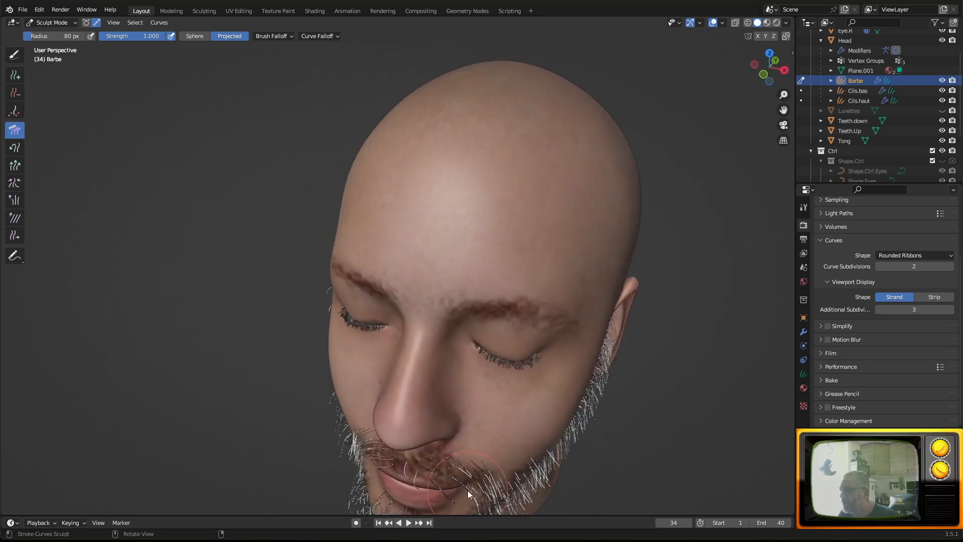
# Switch to the Grow/Shrink brush and reduce its radius to 47 px.
pyautogui.moveTo(460, 481); pyautogui.dragTo(407, 360, button='middle')
pyautogui.scroll(3, 455, 378)
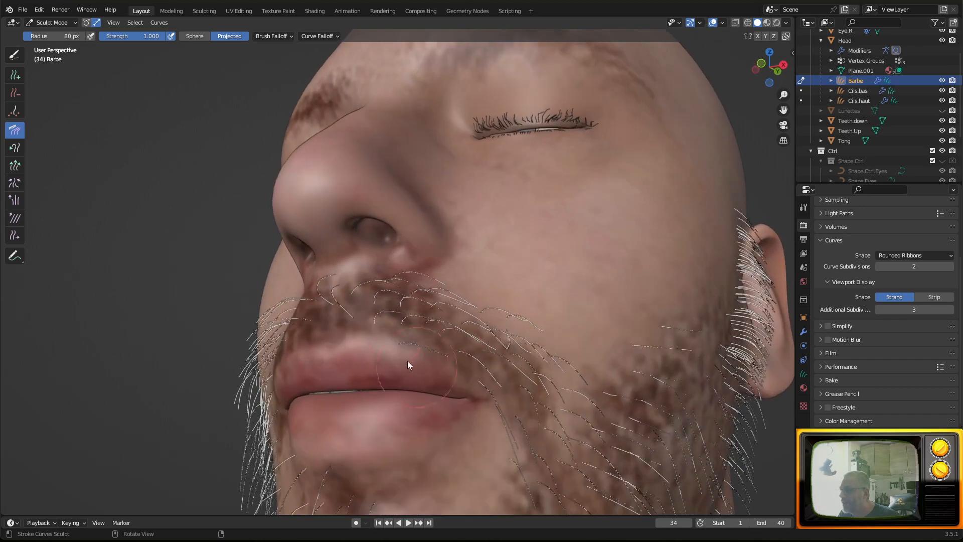
pyautogui.click(14, 236)
pyautogui.press('f')
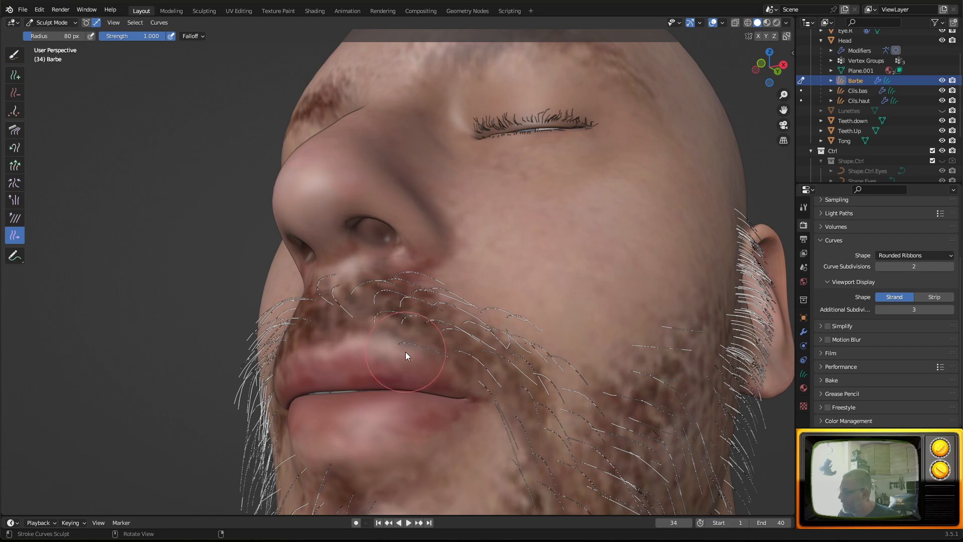
pyautogui.click(396, 350)
# Fill in the moustache under the nose using the Density brush with a minimum distance of 0.002 m.
pyautogui.moveTo(433, 335)
pyautogui.mouseDown(button='middle')
pyautogui.moveTo(415, 333)
pyautogui.moveTo(502, 307)
pyautogui.mouseUp(button='middle')
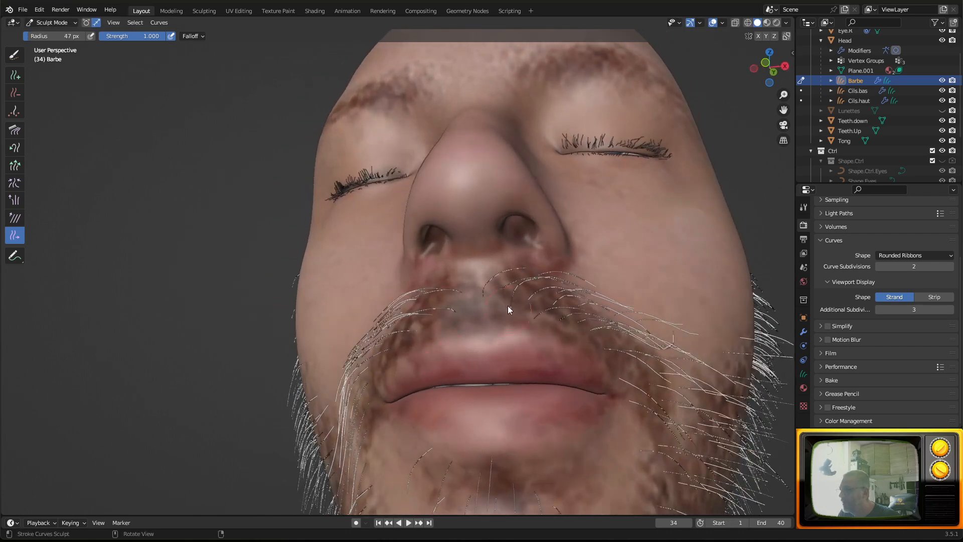
pyautogui.click(15, 110)
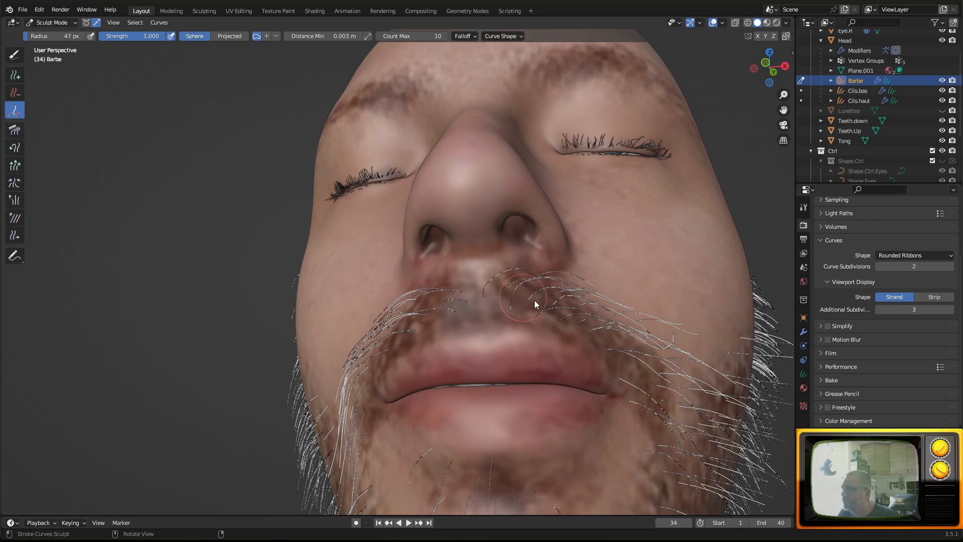
pyautogui.click(287, 36)
pyautogui.moveTo(438, 306)
pyautogui.mouseDown()
pyautogui.moveTo(563, 306)
pyautogui.moveTo(384, 332)
pyautogui.moveTo(492, 283)
pyautogui.moveTo(626, 325)
pyautogui.mouseUp()
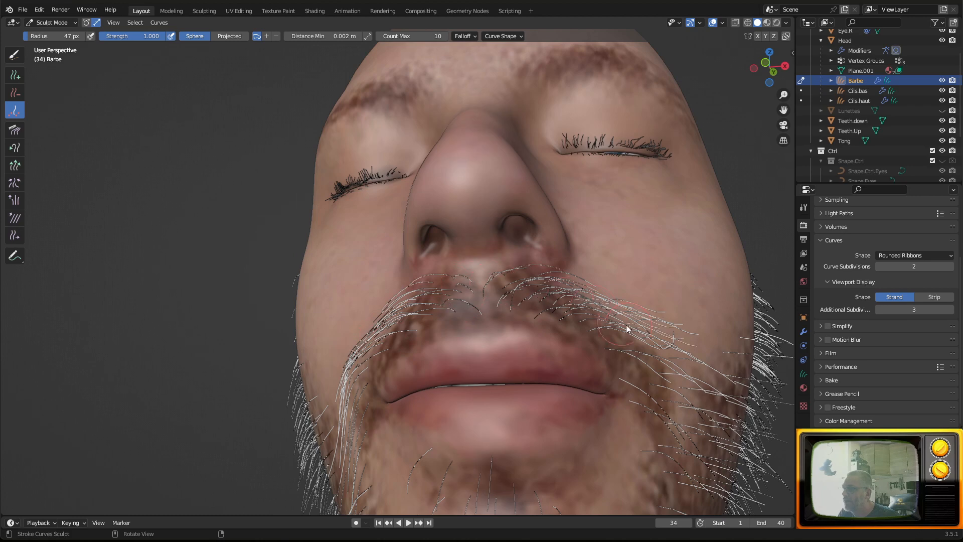
# Thicken the chin beard below the lower lip with the Density brush.
pyautogui.scroll(-4, 400, 344)
pyautogui.moveTo(400, 344); pyautogui.dragTo(587, 491, button='middle')
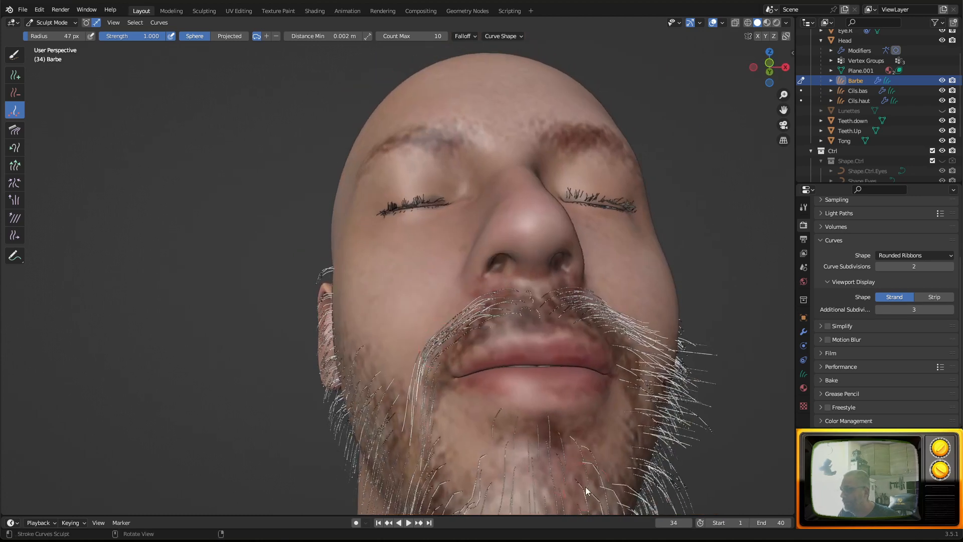
pyautogui.moveTo(558, 457)
pyautogui.mouseDown()
pyautogui.moveTo(510, 453)
pyautogui.moveTo(513, 426)
pyautogui.mouseUp()
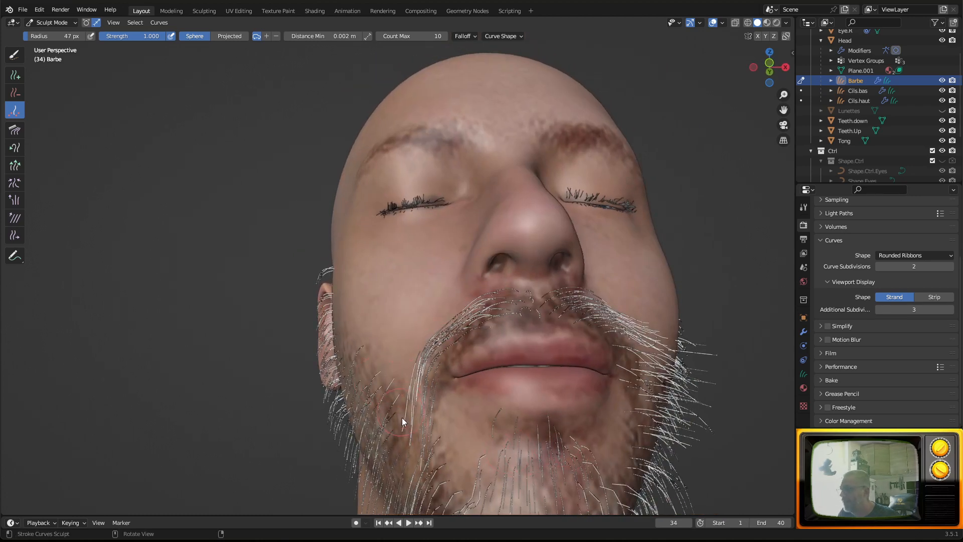
# Set the Density brush's minimum distance to 0.003 m and even out the strands over the cheek and jaw.
pyautogui.moveTo(419, 448); pyautogui.dragTo(473, 386, button='middle')
pyautogui.scroll(3, 478, 395)
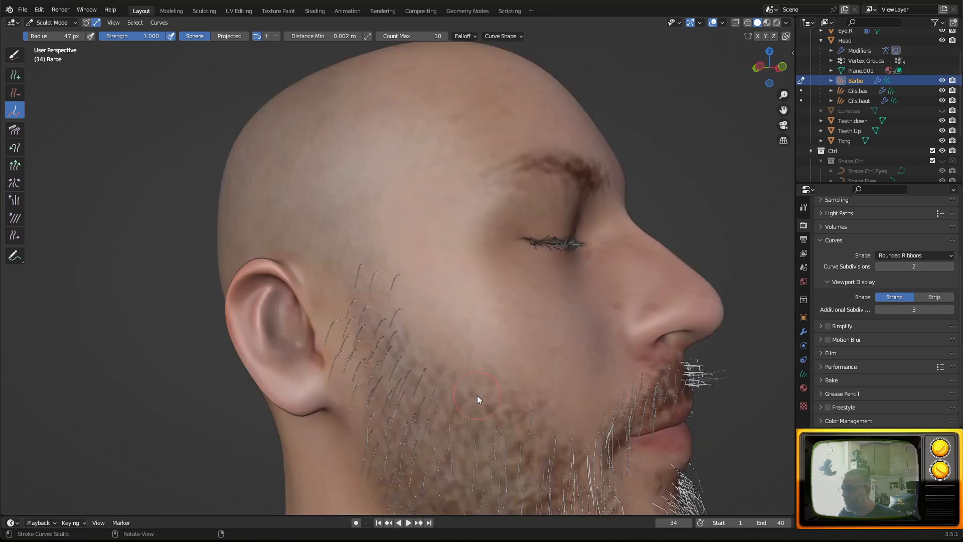
pyautogui.scroll(-4, 477, 396)
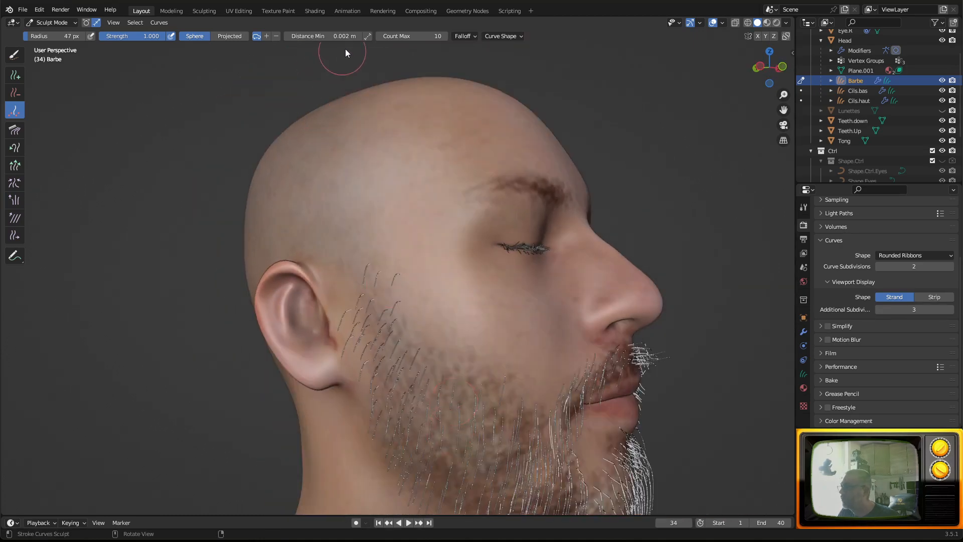
pyautogui.moveTo(359, 36); pyautogui.dragTo(370, 36)
pyautogui.scroll(-1, 466, 414)
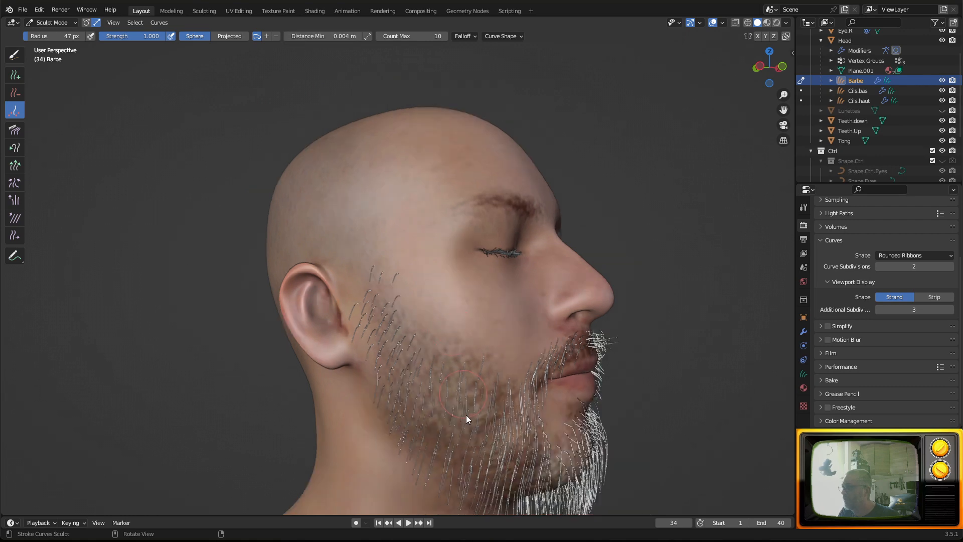
pyautogui.moveTo(466, 415)
pyautogui.mouseDown()
pyautogui.moveTo(447, 369)
pyautogui.moveTo(503, 411)
pyautogui.moveTo(497, 426)
pyautogui.mouseUp()
pyautogui.moveTo(490, 383); pyautogui.dragTo(361, 366, button='middle')
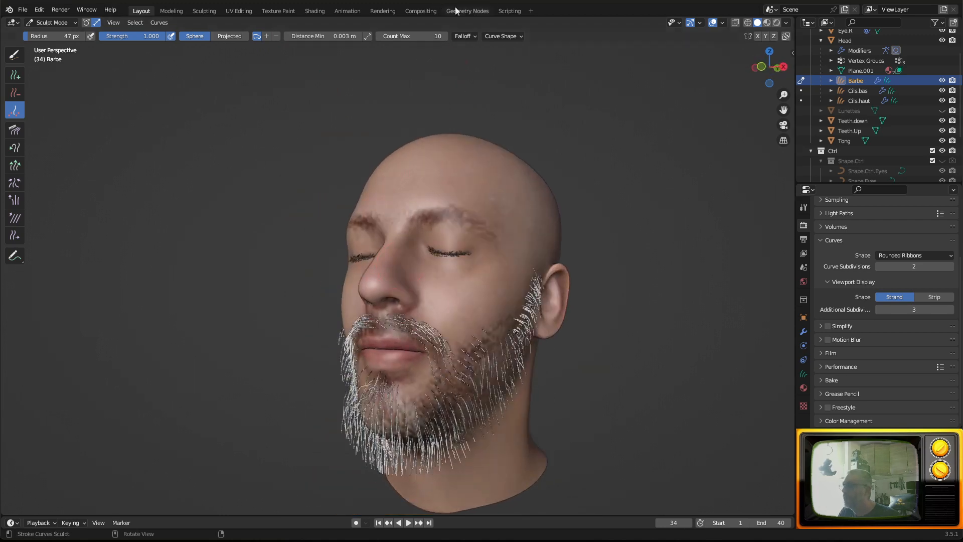
pyautogui.click(495, 37)
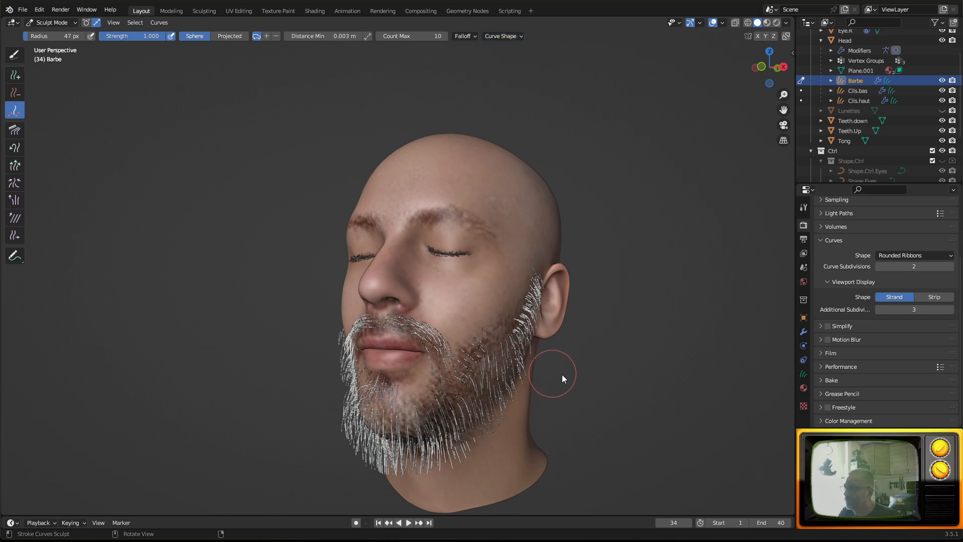
pyautogui.moveTo(562, 374); pyautogui.dragTo(712, 370, button='middle')
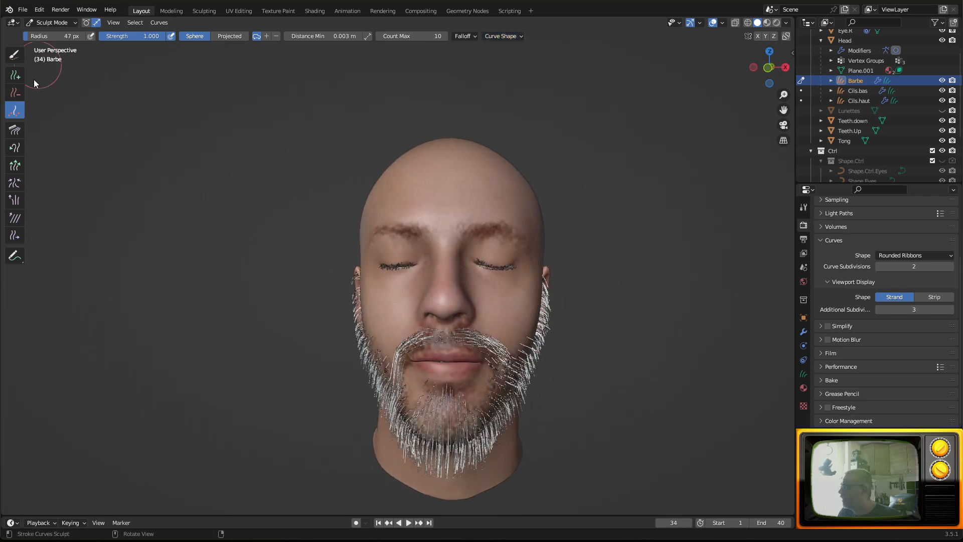
pyautogui.click(501, 37)
# Comb the beard's lower edge, the front of the moustache and the chin strands into a rounded outline, working from the front and both sides.
pyautogui.click(14, 130)
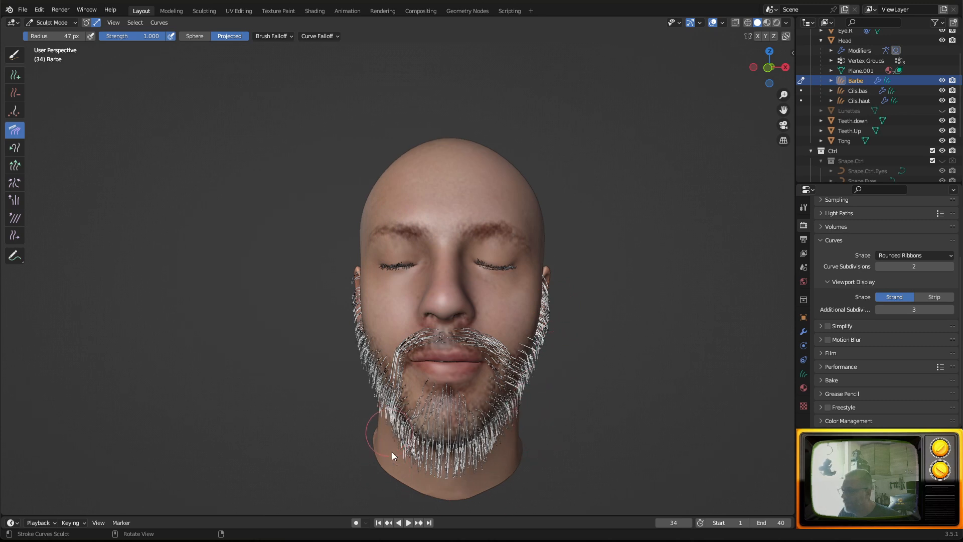
pyautogui.moveTo(392, 454)
pyautogui.mouseDown()
pyautogui.moveTo(423, 478)
pyautogui.moveTo(493, 463)
pyautogui.moveTo(481, 496)
pyautogui.moveTo(460, 510)
pyautogui.mouseUp()
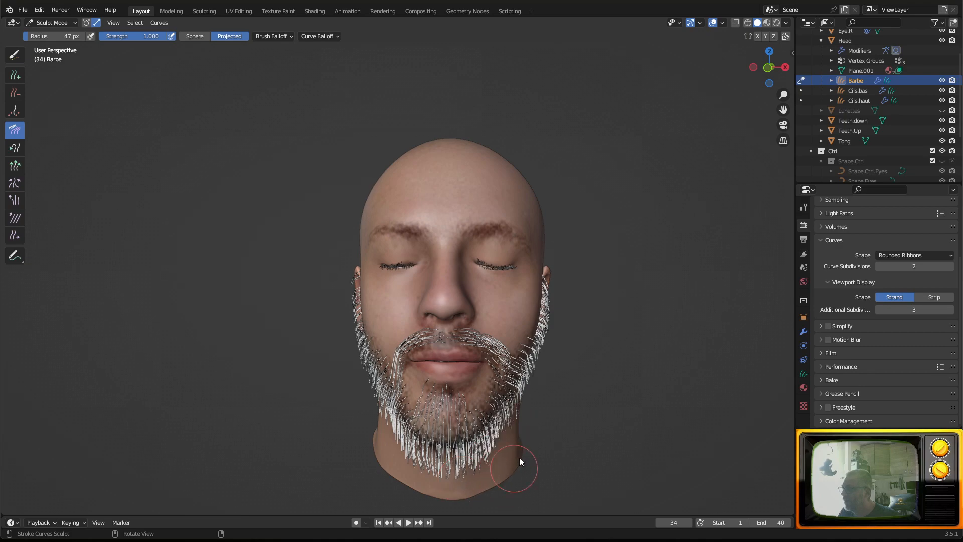
pyautogui.moveTo(519, 457)
pyautogui.mouseDown(button='middle')
pyautogui.moveTo(546, 392)
pyautogui.moveTo(546, 409)
pyautogui.moveTo(435, 423)
pyautogui.moveTo(408, 377)
pyautogui.moveTo(432, 365)
pyautogui.moveTo(673, 350)
pyautogui.mouseUp(button='middle')
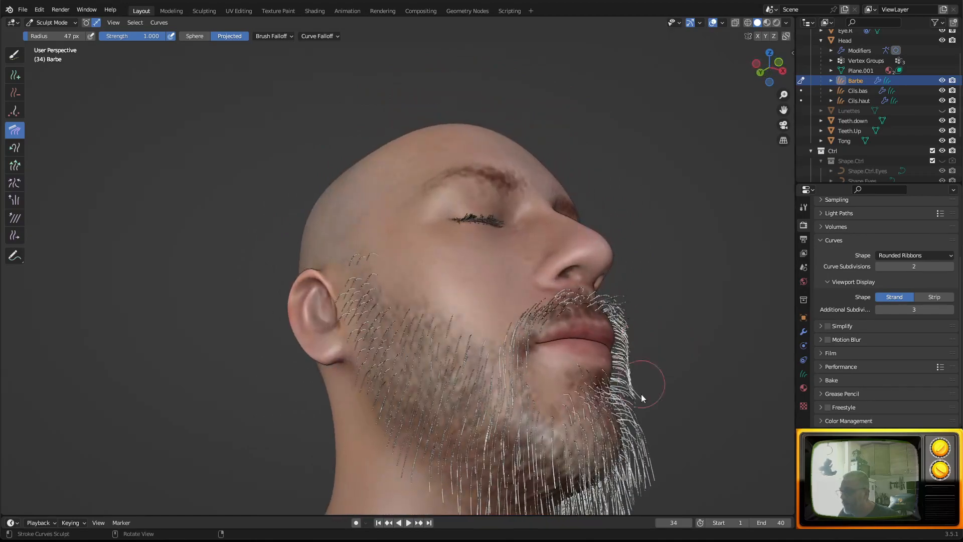
pyautogui.moveTo(627, 318); pyautogui.dragTo(642, 428)
pyautogui.moveTo(642, 426); pyautogui.dragTo(566, 422, button='middle')
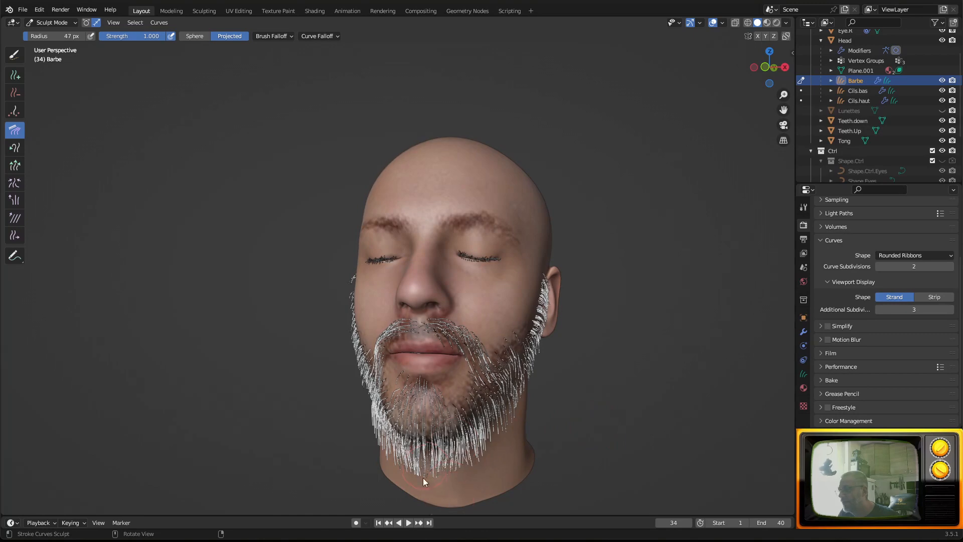
pyautogui.moveTo(431, 464); pyautogui.dragTo(364, 440, button='middle')
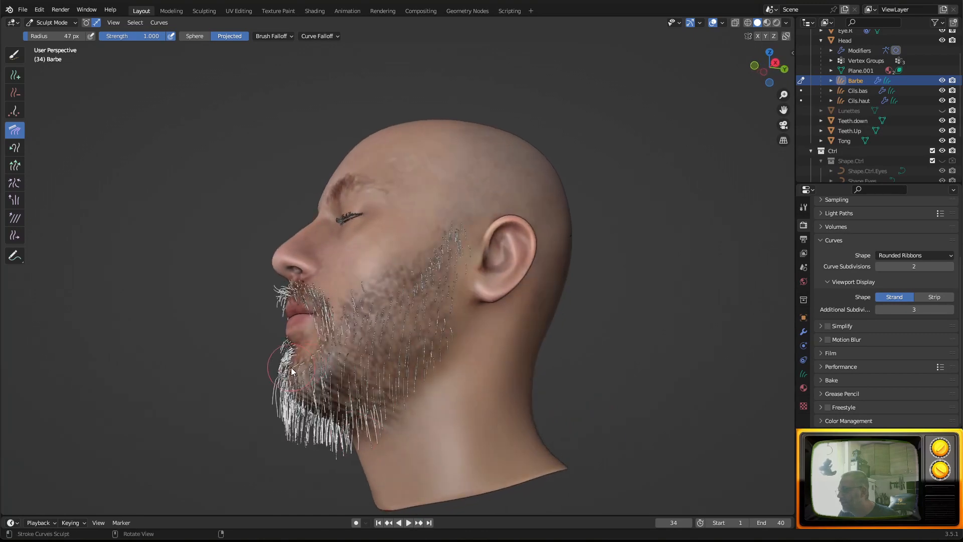
pyautogui.moveTo(297, 483); pyautogui.dragTo(349, 454)
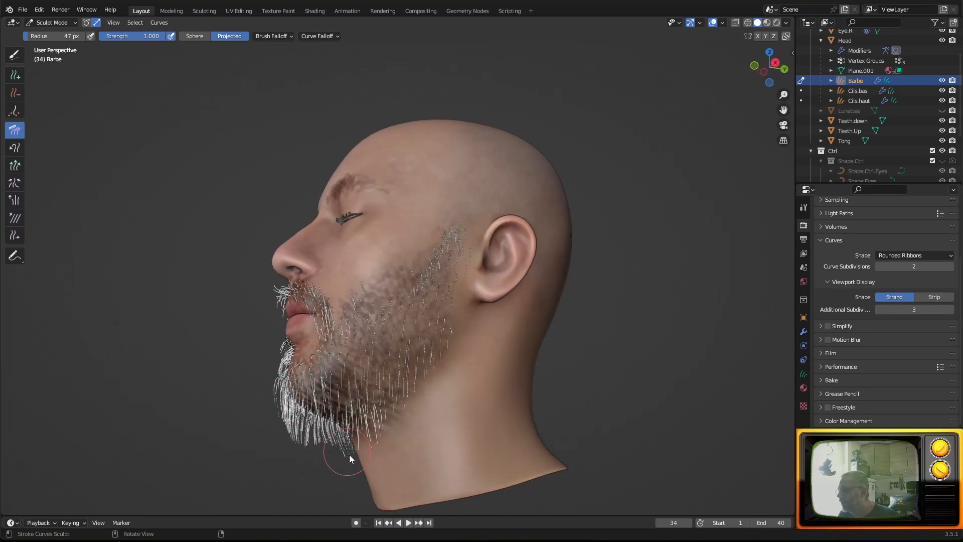
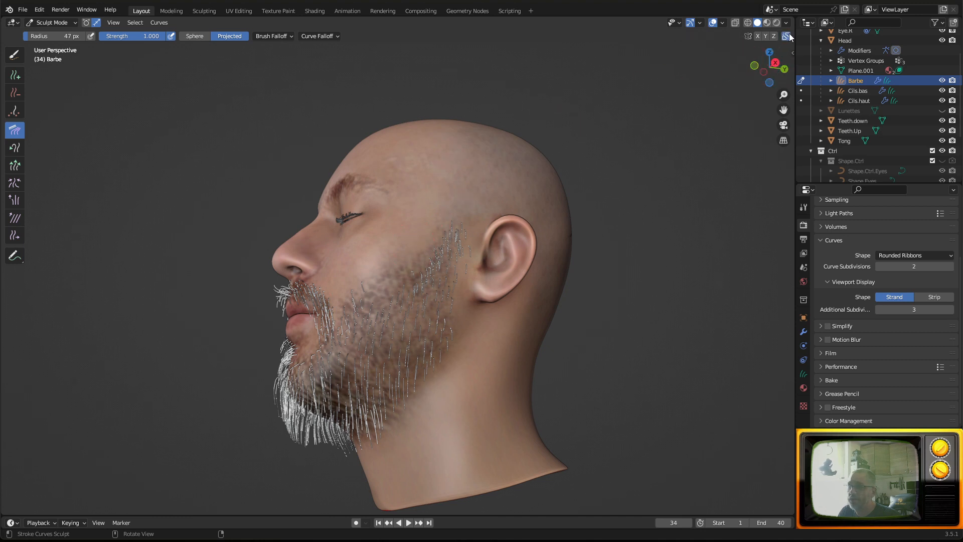
# Display Barbe's modifiers and comb the moustache end on the head's left side downward into the beard.
pyautogui.click(804, 348)
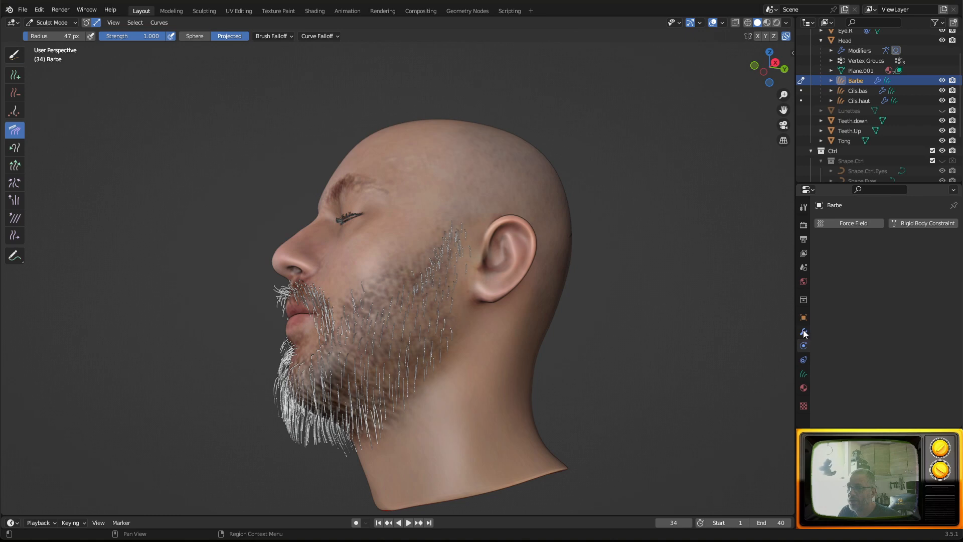
pyautogui.click(804, 332)
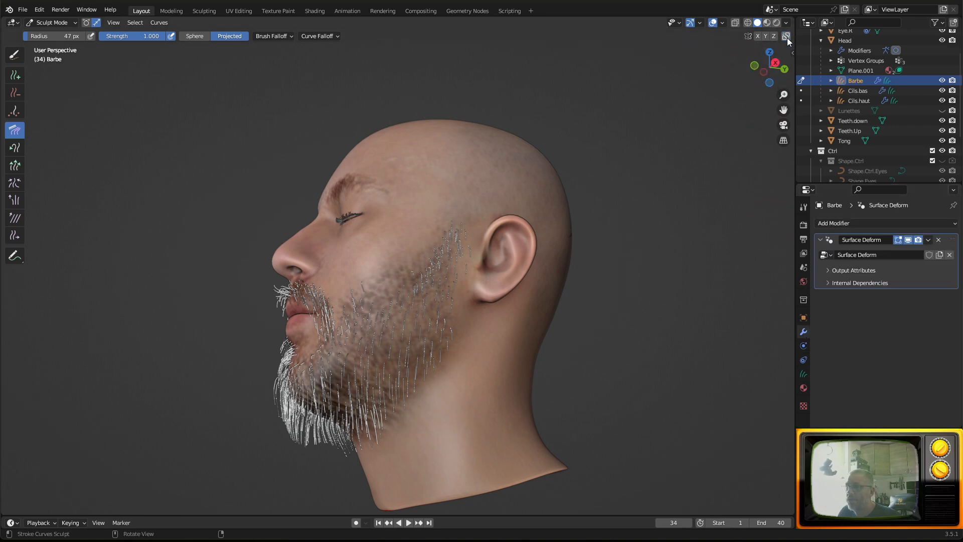
pyautogui.moveTo(480, 333); pyautogui.dragTo(588, 394, button='middle')
pyautogui.scroll(1, 595, 354)
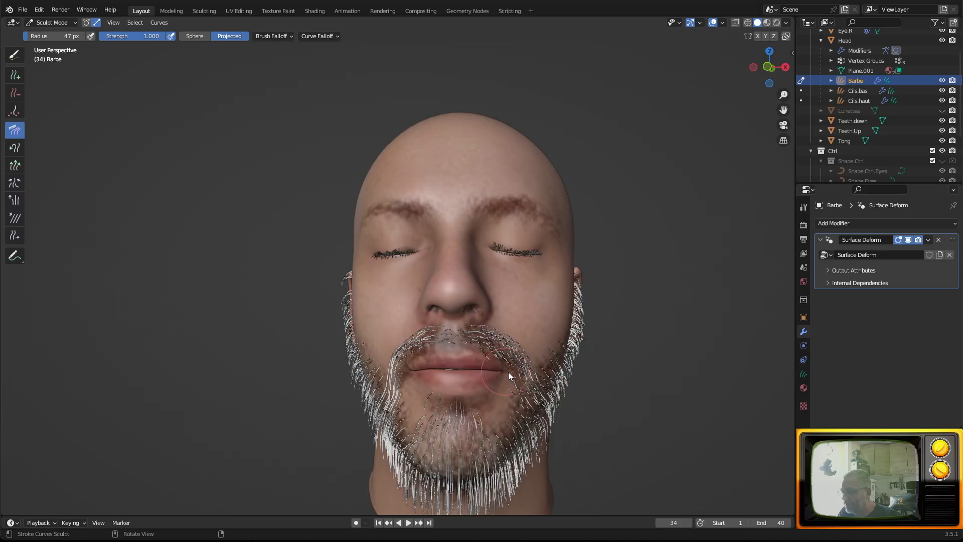
pyautogui.moveTo(545, 369)
pyautogui.mouseDown()
pyautogui.moveTo(556, 394)
pyautogui.moveTo(545, 409)
pyautogui.mouseUp()
# Shorten the moustache strands under the nose and above the upper lip with the Grow/Shrink brush.
pyautogui.click(15, 236)
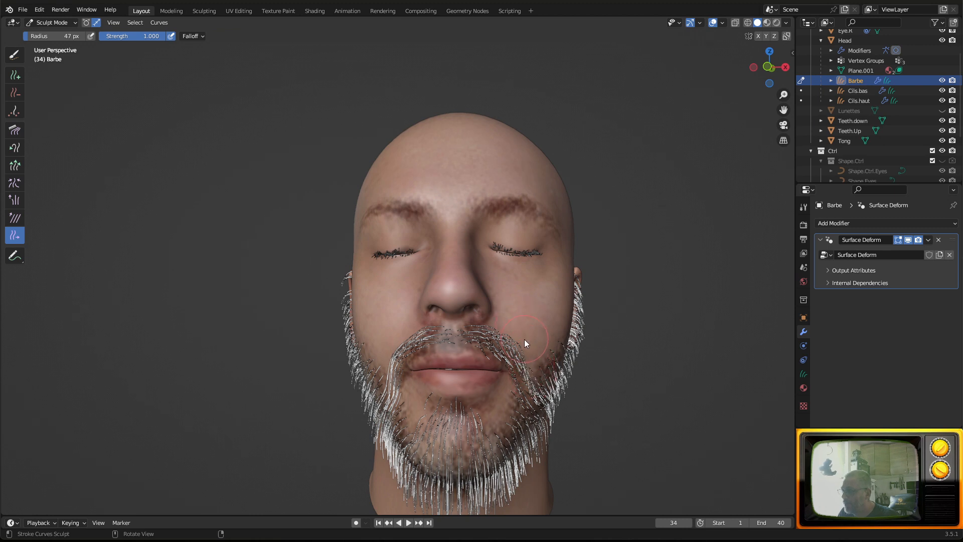
pyautogui.moveTo(423, 344); pyautogui.dragTo(477, 328)
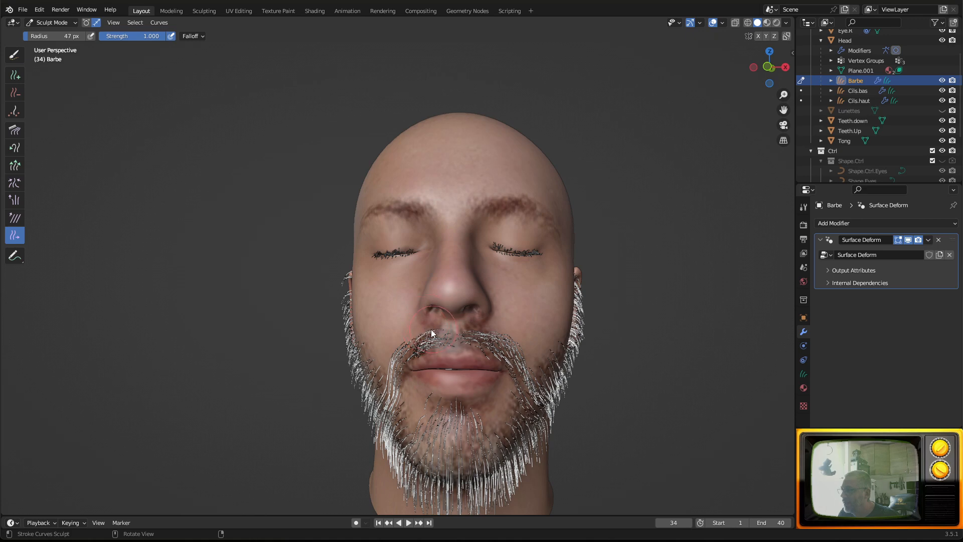
pyautogui.scroll(2, 423, 342)
pyautogui.moveTo(439, 353); pyautogui.dragTo(449, 398, button='middle')
pyautogui.moveTo(450, 398); pyautogui.dragTo(489, 391)
# Trim the sideburn strands in front of both ears with the Grow/Shrink brush.
pyautogui.moveTo(490, 390)
pyautogui.mouseDown(button='middle')
pyautogui.moveTo(540, 396)
pyautogui.moveTo(522, 408)
pyautogui.mouseUp(button='middle')
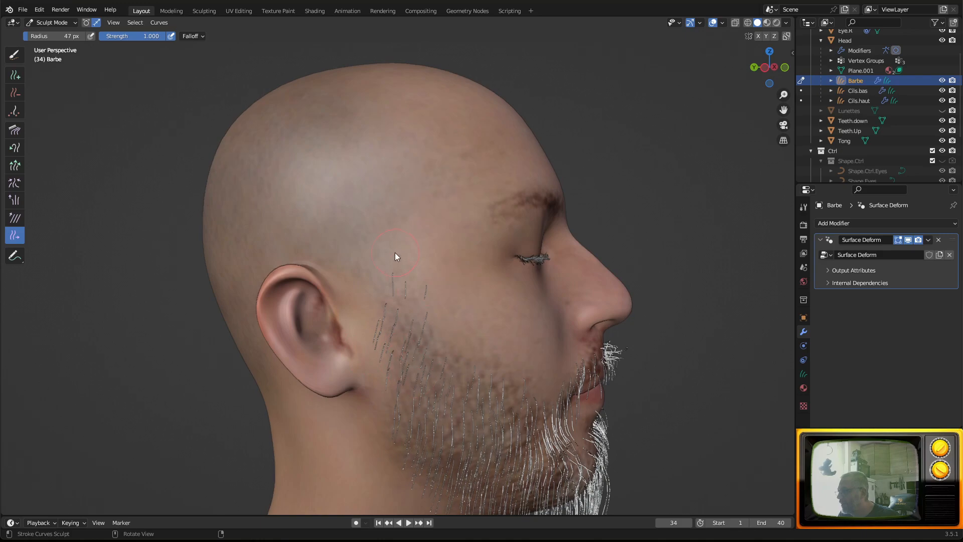
pyautogui.moveTo(395, 253); pyautogui.dragTo(418, 348)
pyautogui.moveTo(423, 312); pyautogui.dragTo(407, 372)
pyautogui.moveTo(429, 448); pyautogui.dragTo(407, 236, button='middle')
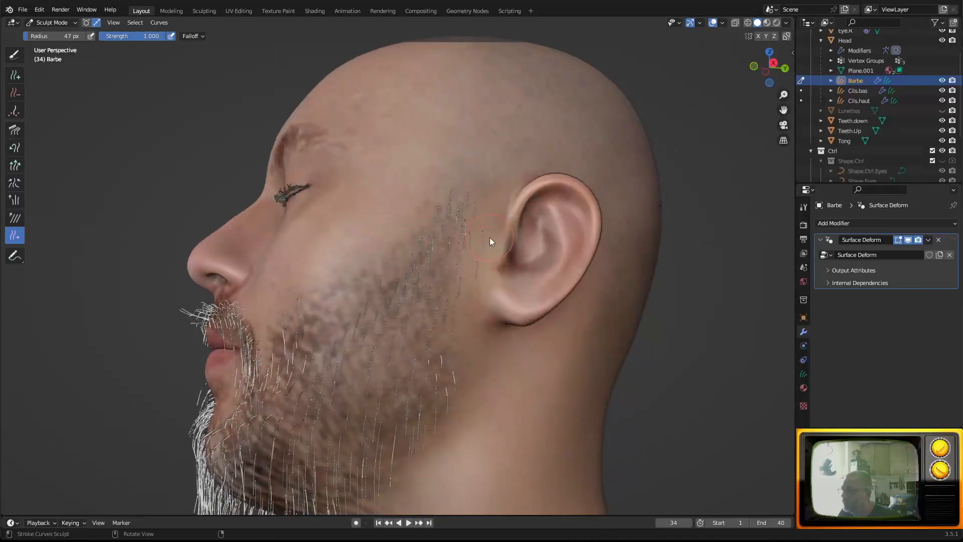
pyautogui.moveTo(490, 237)
pyautogui.mouseDown()
pyautogui.moveTo(461, 249)
pyautogui.moveTo(421, 316)
pyautogui.mouseUp()
# Return to the Density brush and inspect the beard and moustache from both sides, from below and from the front.
pyautogui.click(14, 131)
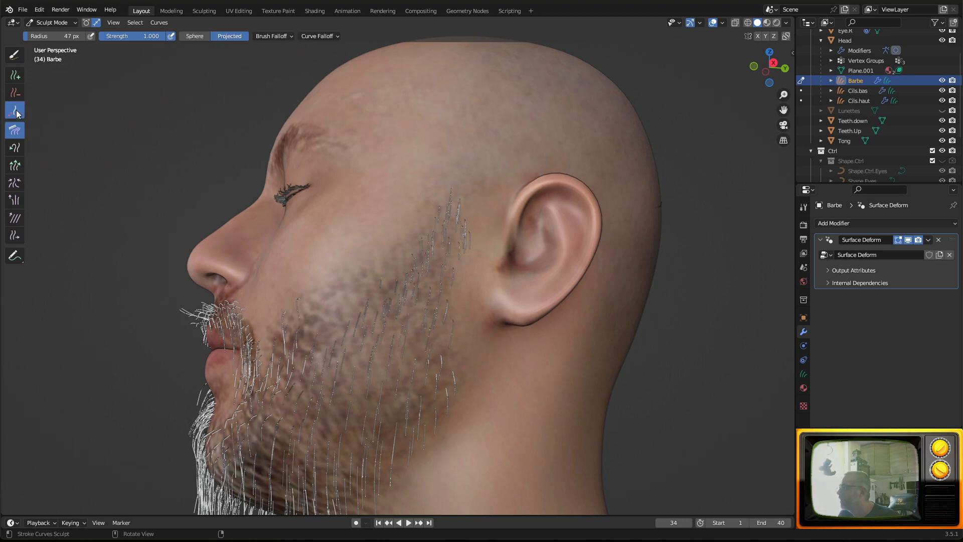
pyautogui.click(15, 111)
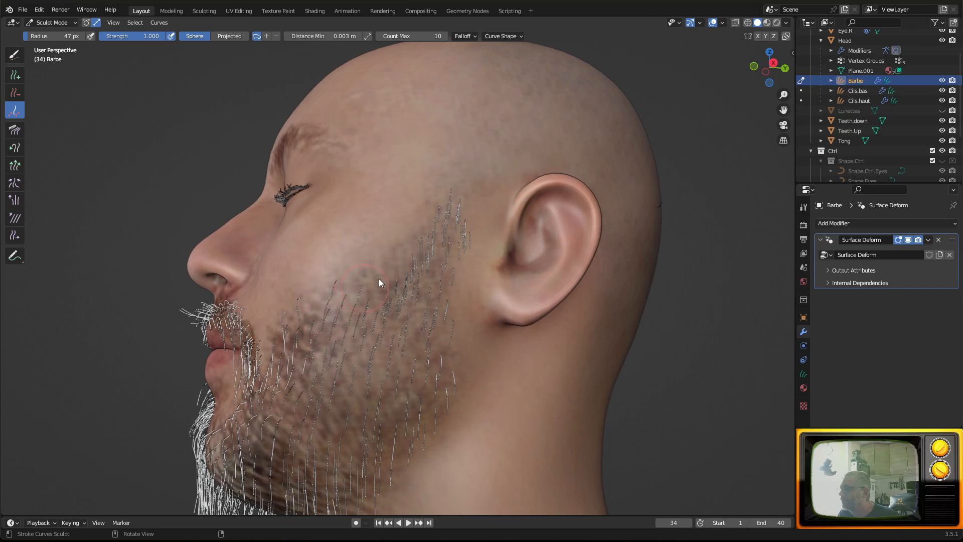
pyautogui.scroll(-3, 378, 368)
pyautogui.moveTo(390, 342); pyautogui.dragTo(531, 346, button='middle')
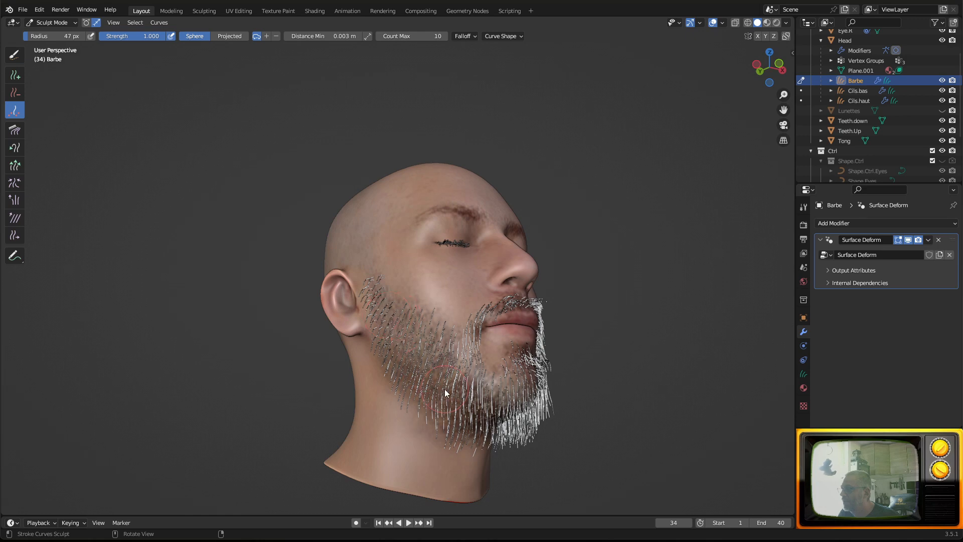
pyautogui.moveTo(444, 389)
pyautogui.mouseDown(button='middle')
pyautogui.moveTo(482, 398)
pyautogui.moveTo(456, 403)
pyautogui.mouseUp(button='middle')
pyautogui.scroll(3, 507, 381)
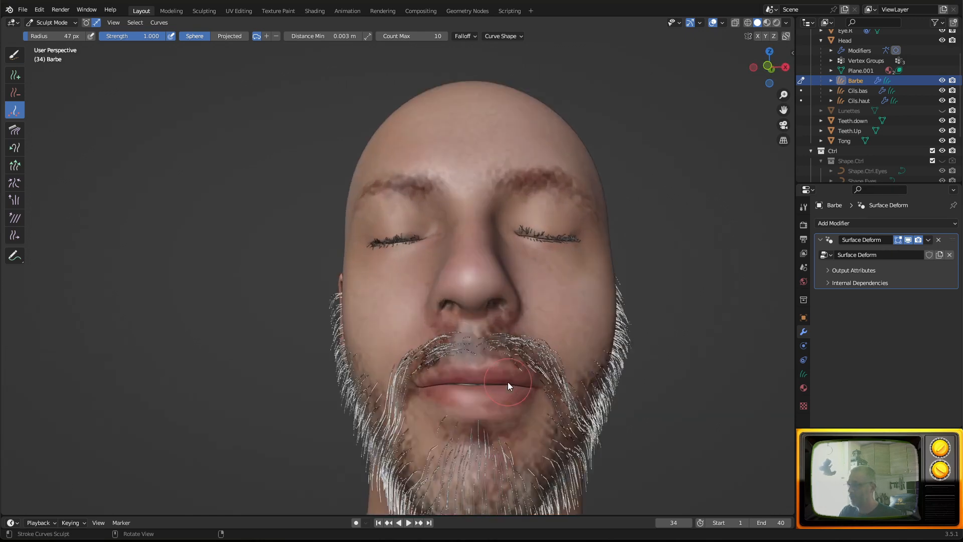
pyautogui.moveTo(508, 382); pyautogui.dragTo(505, 377, button='middle')
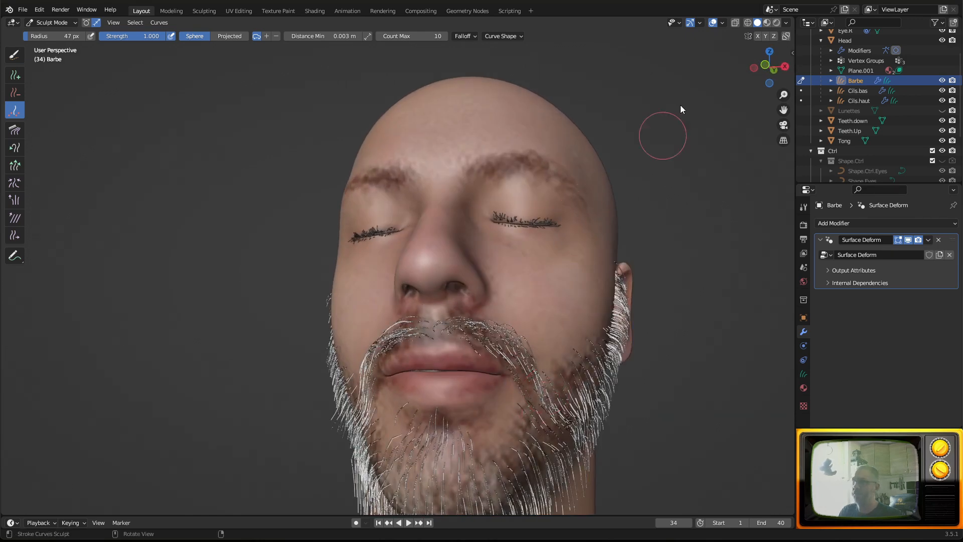
pyautogui.moveTo(510, 247); pyautogui.dragTo(592, 291, button='middle')
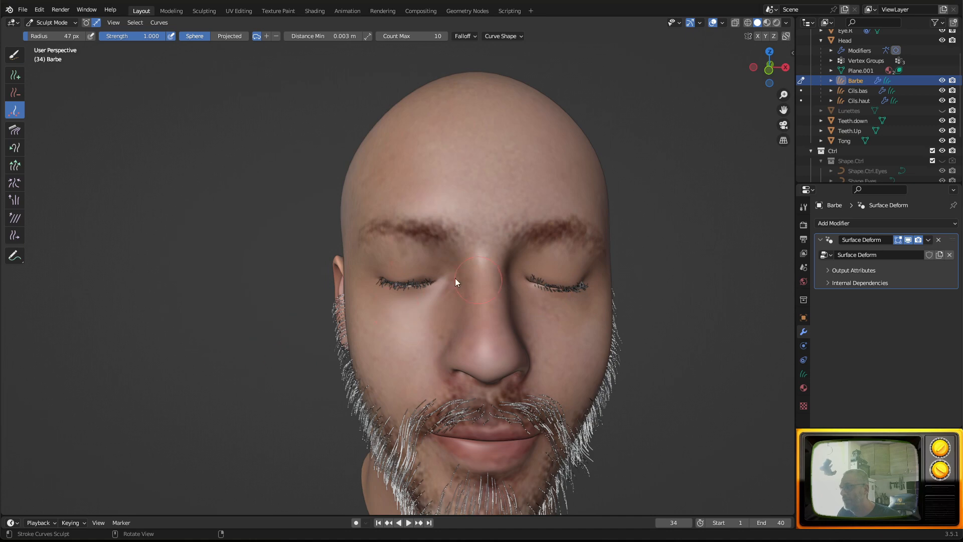
pyautogui.moveTo(333, 387); pyautogui.dragTo(414, 375, button='middle')
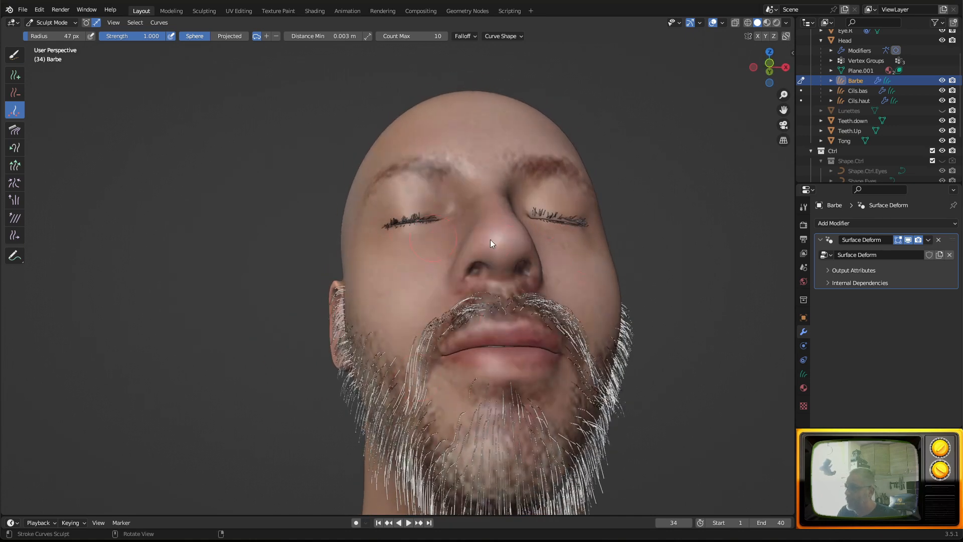
pyautogui.scroll(-3, 533, 315)
pyautogui.moveTo(534, 314); pyautogui.dragTo(525, 330, button='middle')
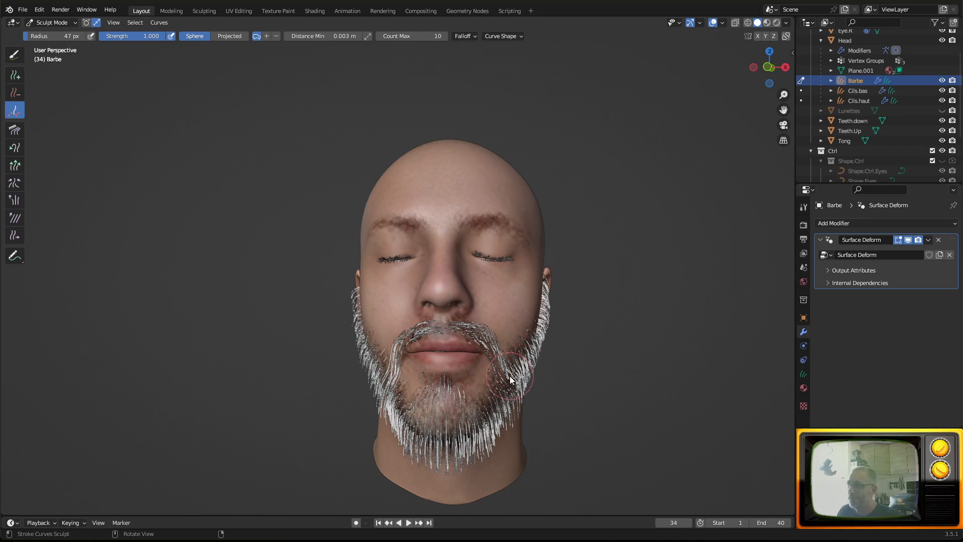
# Trim the stray strands below the jaw and lengthen the chin strands with the Grow/Shrink brush.
pyautogui.moveTo(510, 375); pyautogui.dragTo(435, 346, button='middle')
pyautogui.scroll(5, 426, 308)
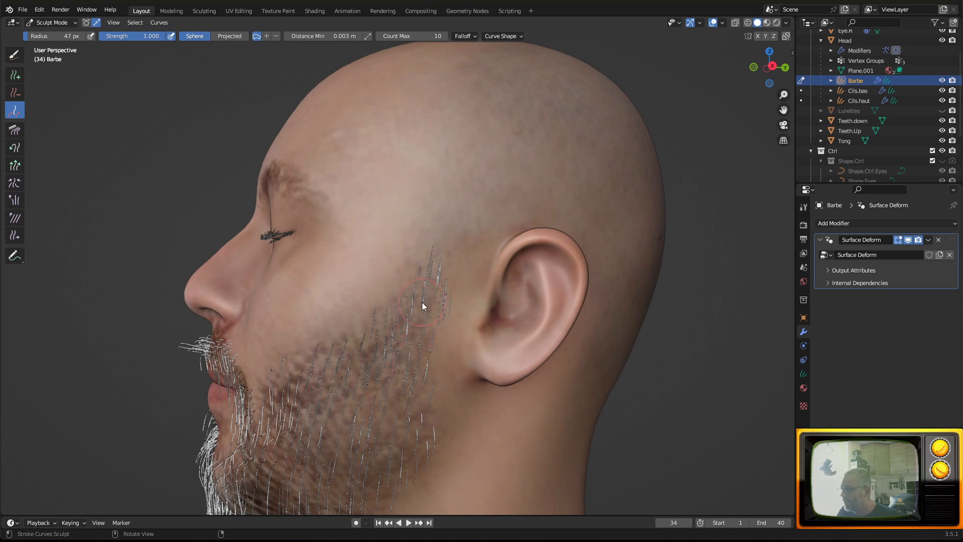
pyautogui.scroll(-1, 308, 423)
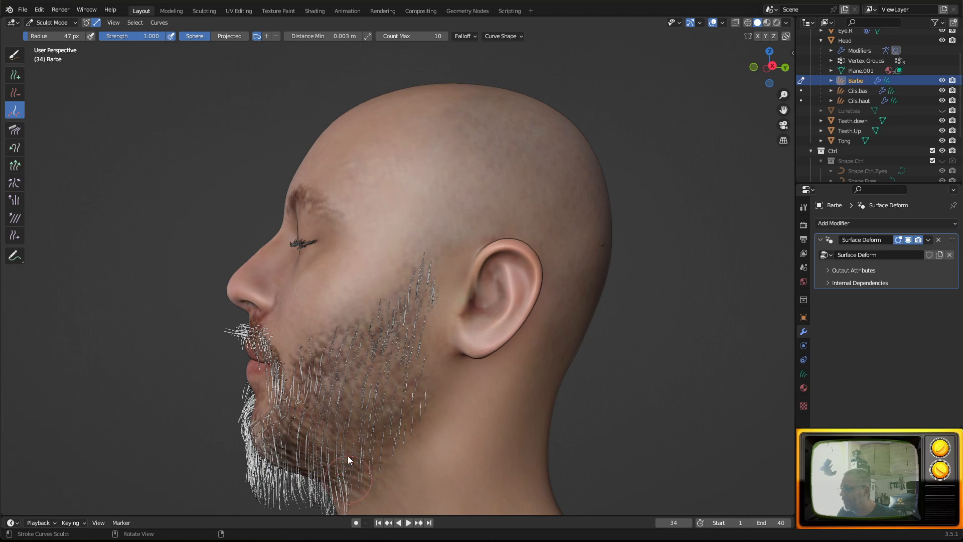
pyautogui.scroll(-1, 347, 459)
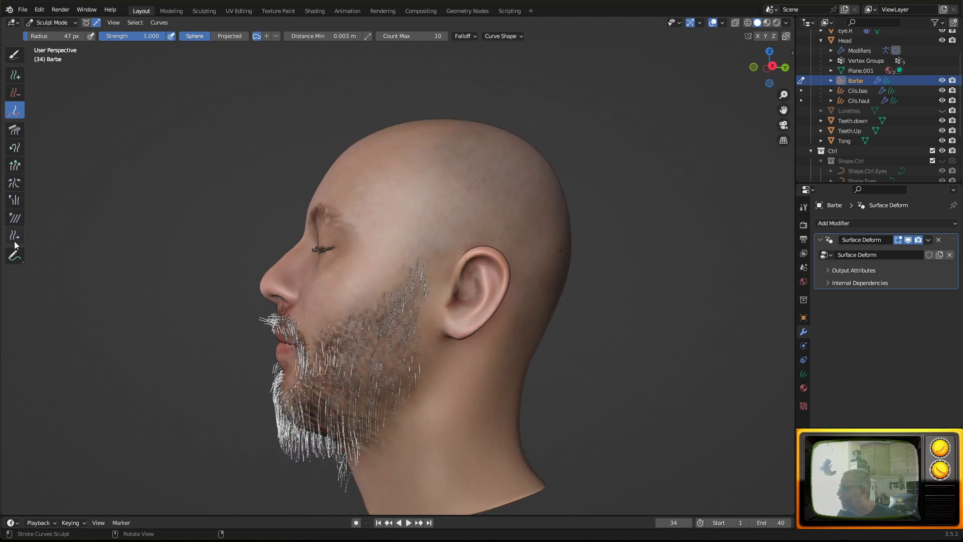
pyautogui.click(14, 167)
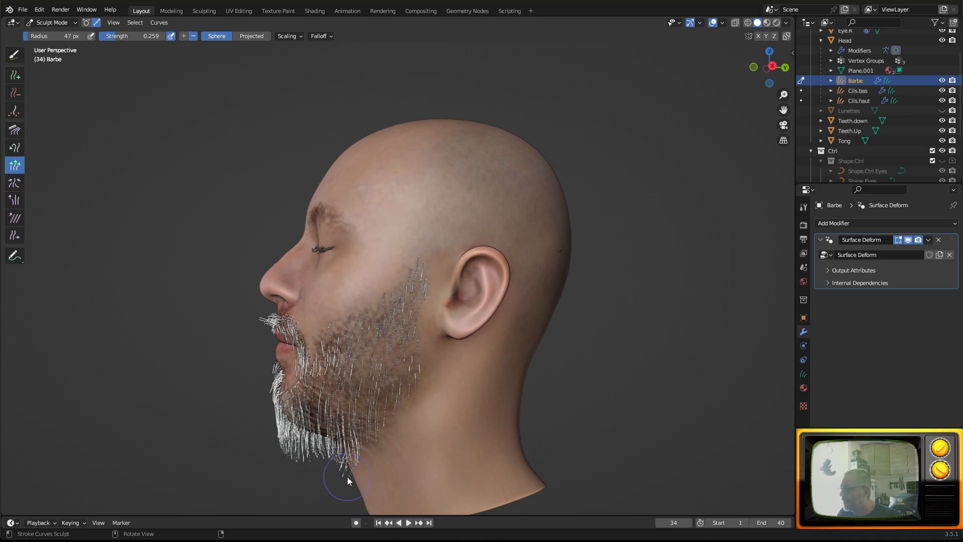
pyautogui.moveTo(384, 464); pyautogui.dragTo(474, 508, button='middle')
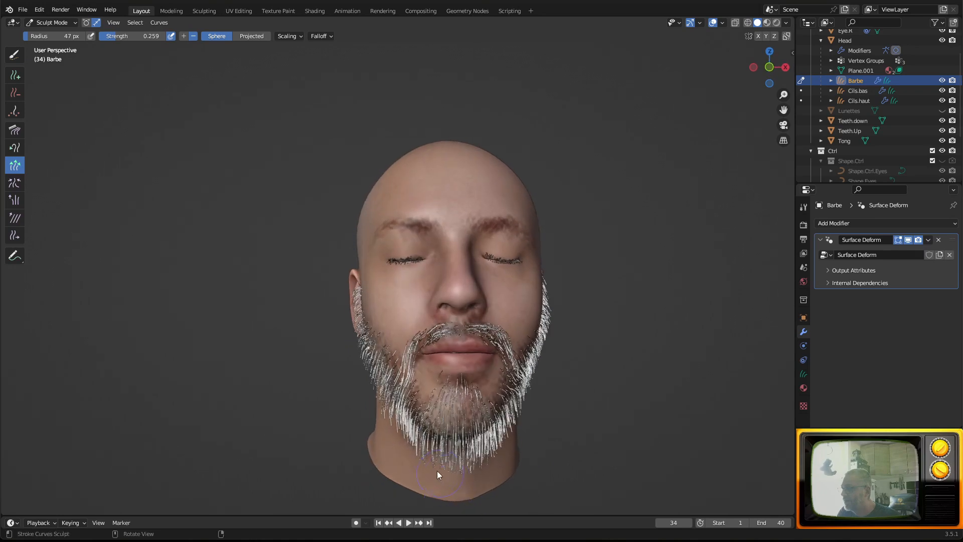
pyautogui.moveTo(494, 454)
pyautogui.keyDown('ctrl'); pyautogui.mouseDown()
pyautogui.moveTo(432, 464)
pyautogui.moveTo(479, 458)
pyautogui.moveTo(469, 450)
pyautogui.mouseUp(); pyautogui.keyUp('ctrl')
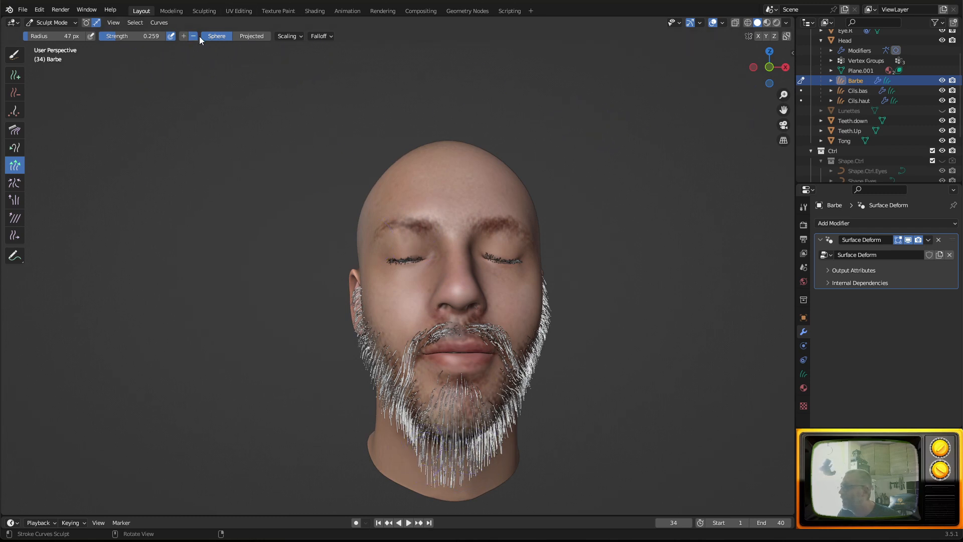
# Try pulling the chin strands outward with the Snake Hook brush and undo the stroke.
pyautogui.moveTo(371, 366)
pyautogui.mouseDown(button='middle')
pyautogui.moveTo(356, 365)
pyautogui.moveTo(376, 370)
pyautogui.mouseUp(button='middle')
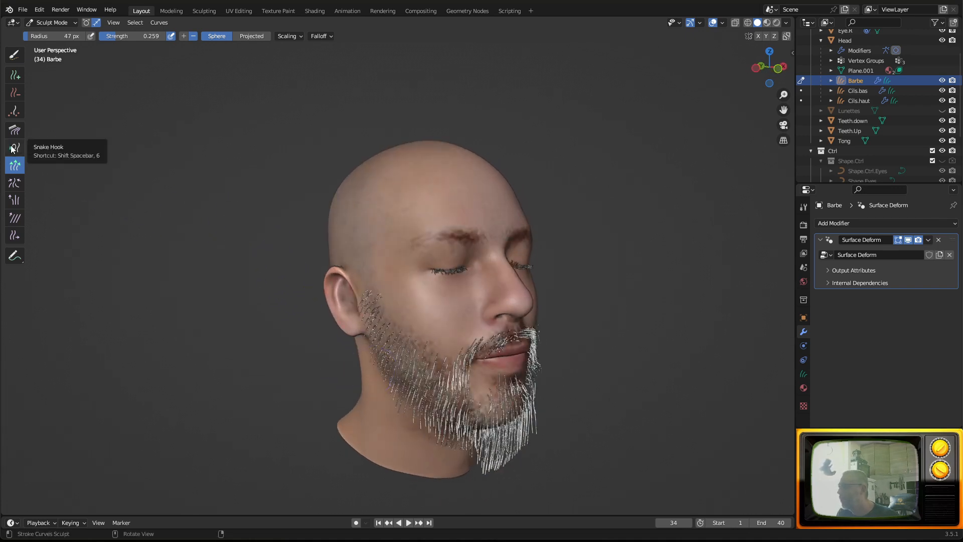
pyautogui.moveTo(596, 383); pyautogui.dragTo(609, 366, button='middle')
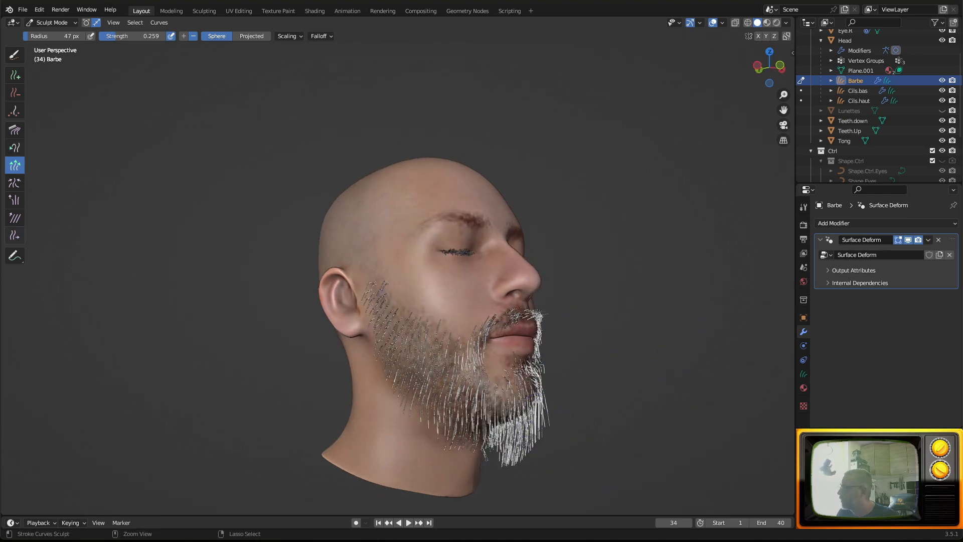
pyautogui.click(14, 147)
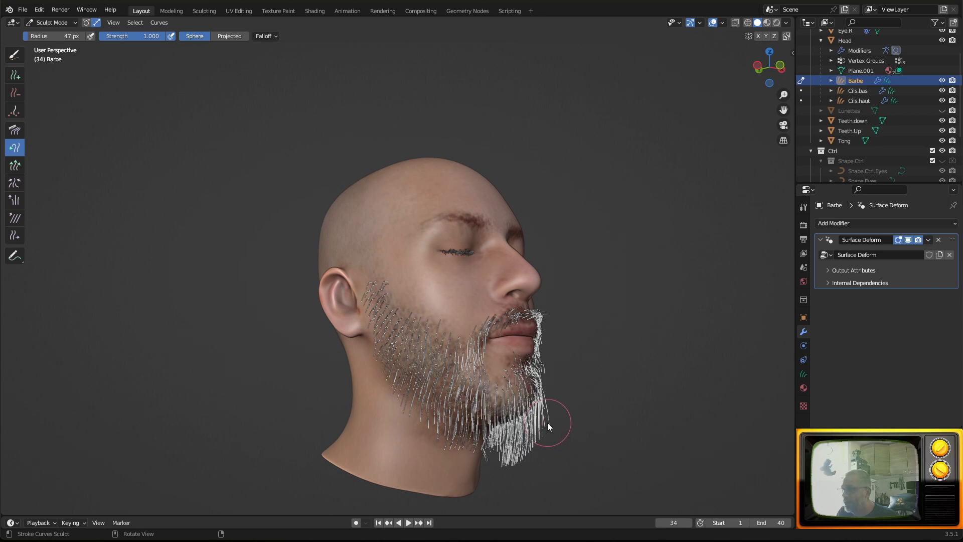
pyautogui.moveTo(546, 423)
pyautogui.mouseDown()
pyautogui.moveTo(688, 360)
pyautogui.moveTo(662, 299)
pyautogui.mouseUp()
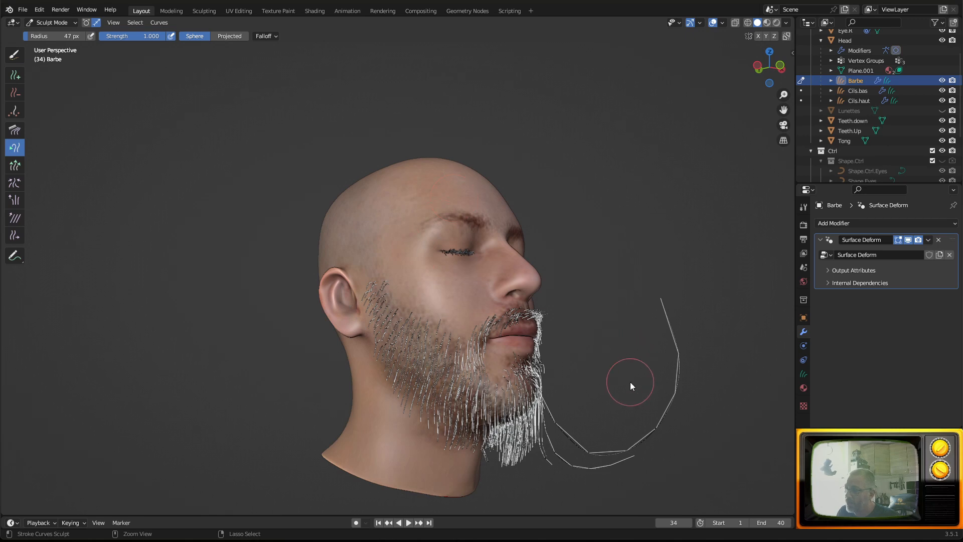
pyautogui.hotkey('ctrl', 'z')
pyautogui.moveTo(616, 364)
pyautogui.mouseDown(button='middle')
pyautogui.moveTo(630, 411)
pyautogui.moveTo(565, 424)
pyautogui.mouseUp(button='middle')
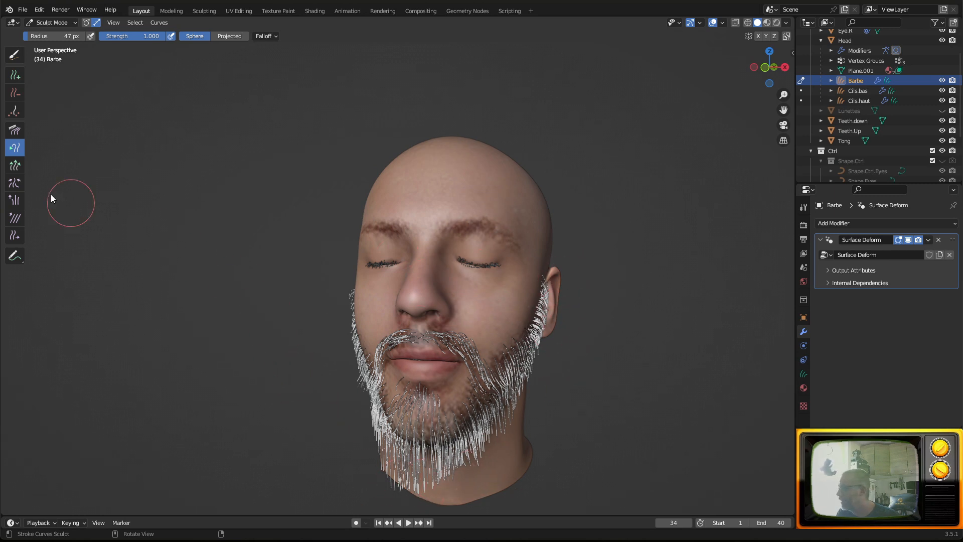
# Switch to the Pinch brush and set its radius to 112 px and its strength to 0.541.
pyautogui.click(14, 169)
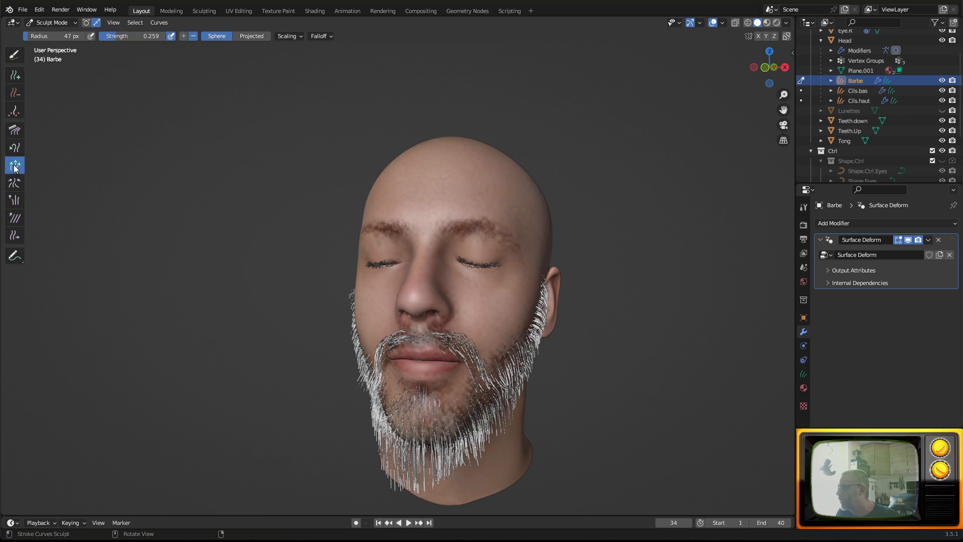
pyautogui.click(20, 182)
pyautogui.scroll(-1, 369, 395)
pyautogui.scroll(-1, 376, 397)
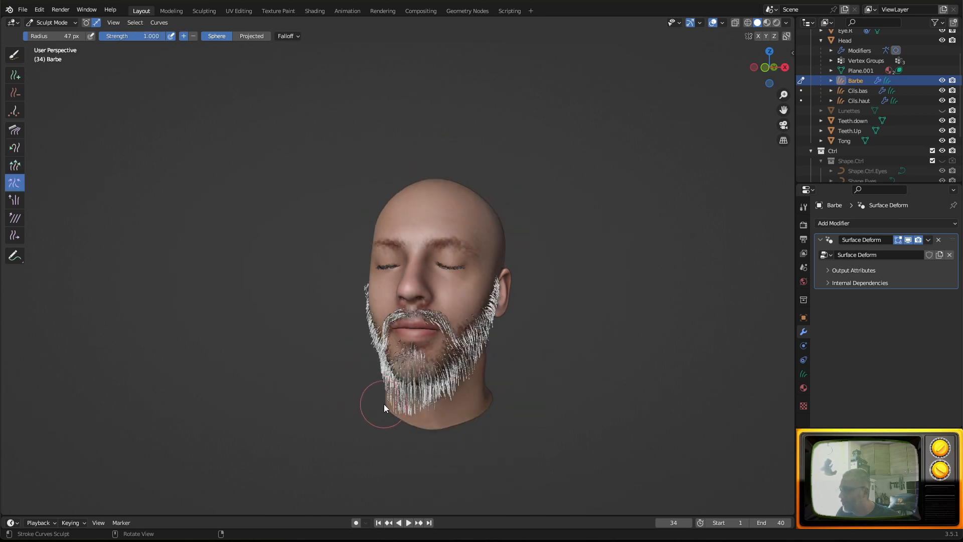
pyautogui.press('f')
pyautogui.click(393, 426)
pyautogui.moveTo(159, 36); pyautogui.dragTo(135, 36)
pyautogui.moveTo(246, 278); pyautogui.dragTo(268, 278, button='middle')
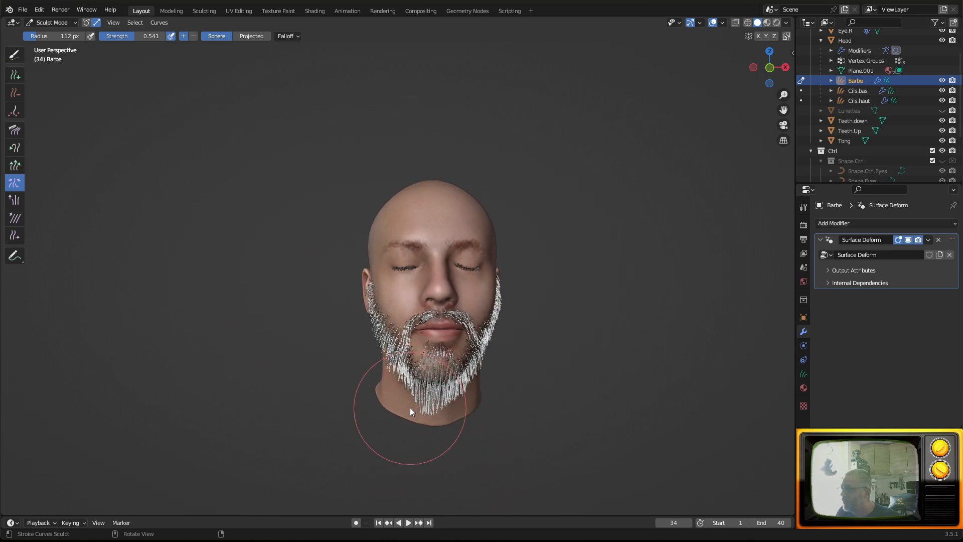
# Lift the sideburn strands in front of the head's right ear with the Puff brush.
pyautogui.click(15, 205)
pyautogui.moveTo(241, 308)
pyautogui.mouseDown(button='middle')
pyautogui.moveTo(319, 297)
pyautogui.moveTo(306, 339)
pyautogui.mouseUp(button='middle')
pyautogui.scroll(4, 319, 296)
pyautogui.scroll(4, 320, 297)
pyautogui.moveTo(306, 339)
pyautogui.mouseDown()
pyautogui.moveTo(314, 382)
pyautogui.moveTo(305, 384)
pyautogui.mouseUp()
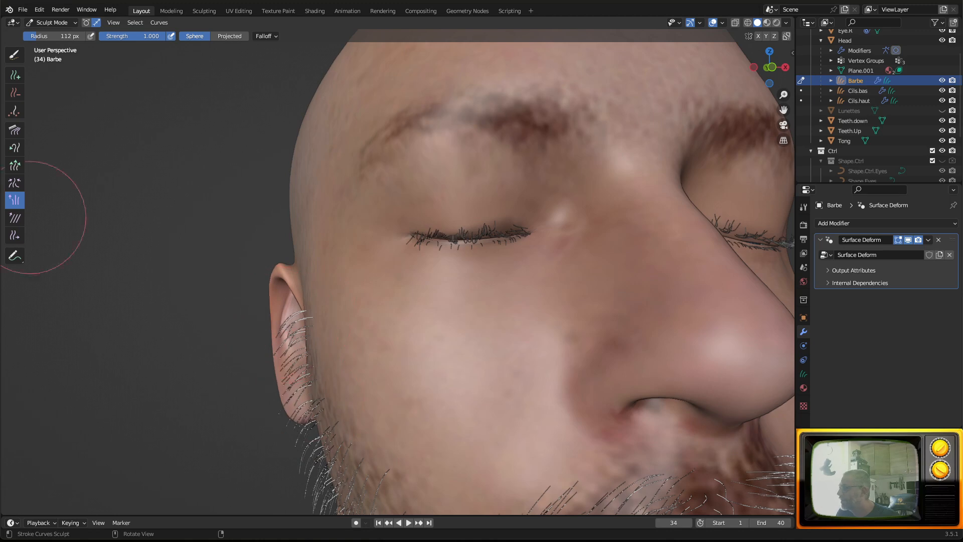
# Comb the sideburn and outer beard edge on the head's left side in against the cheek and jaw.
pyautogui.click(14, 130)
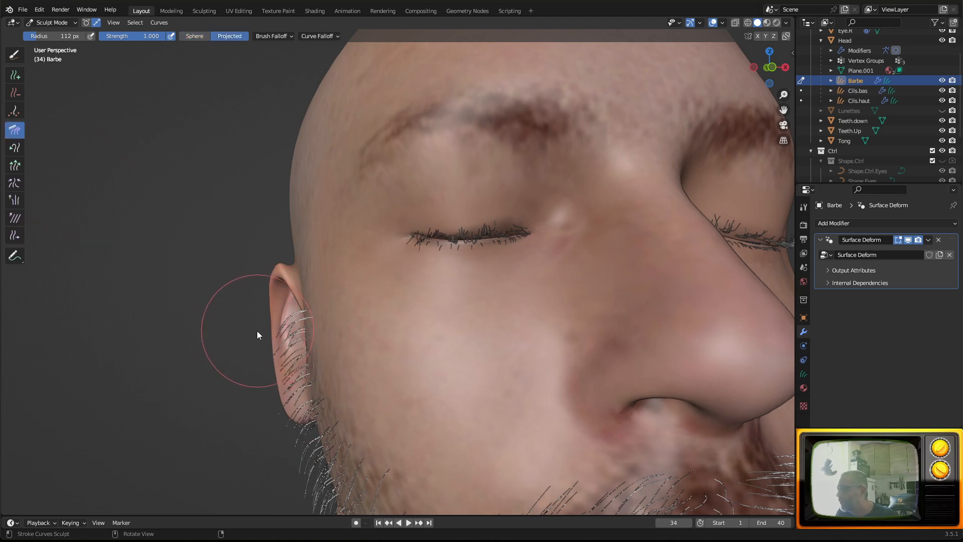
pyautogui.moveTo(272, 505); pyautogui.dragTo(274, 447, button='middle')
pyautogui.moveTo(324, 476); pyautogui.dragTo(307, 461, button='middle')
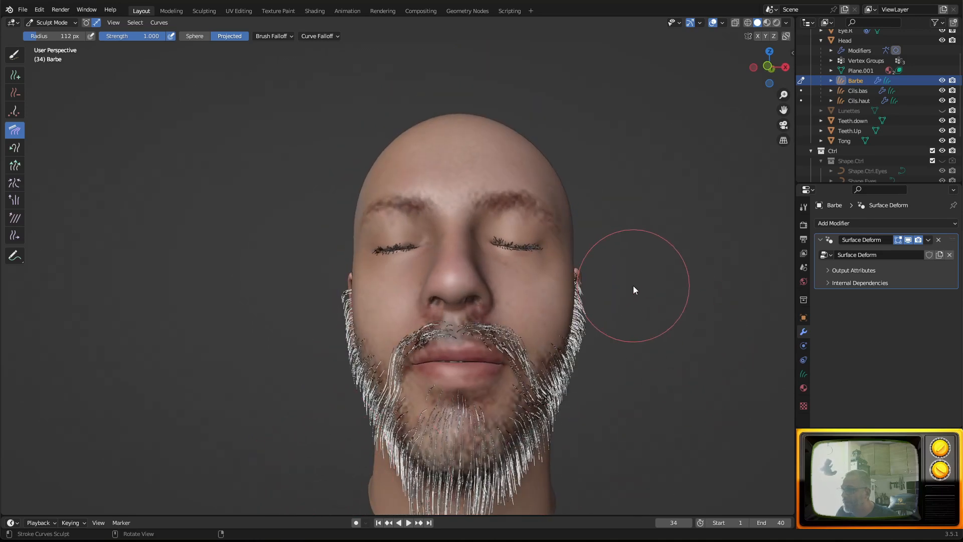
pyautogui.moveTo(636, 336); pyautogui.dragTo(604, 400)
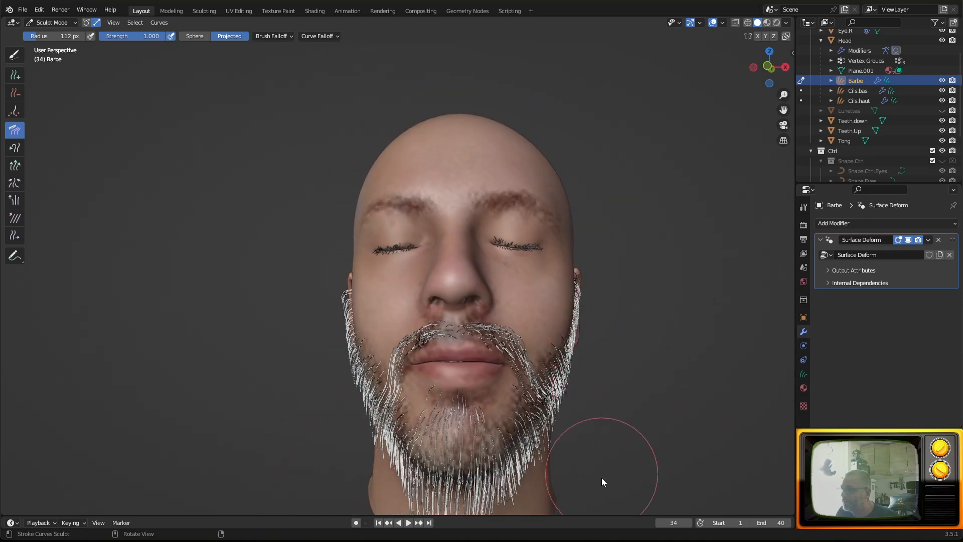
pyautogui.moveTo(604, 451); pyautogui.dragTo(561, 459)
pyautogui.scroll(-2, 582, 458)
# Puff the strands around the moustache end and cheek on the head's right side at full strength.
pyautogui.moveTo(580, 414); pyautogui.dragTo(609, 430, button='middle')
pyautogui.scroll(4, 472, 411)
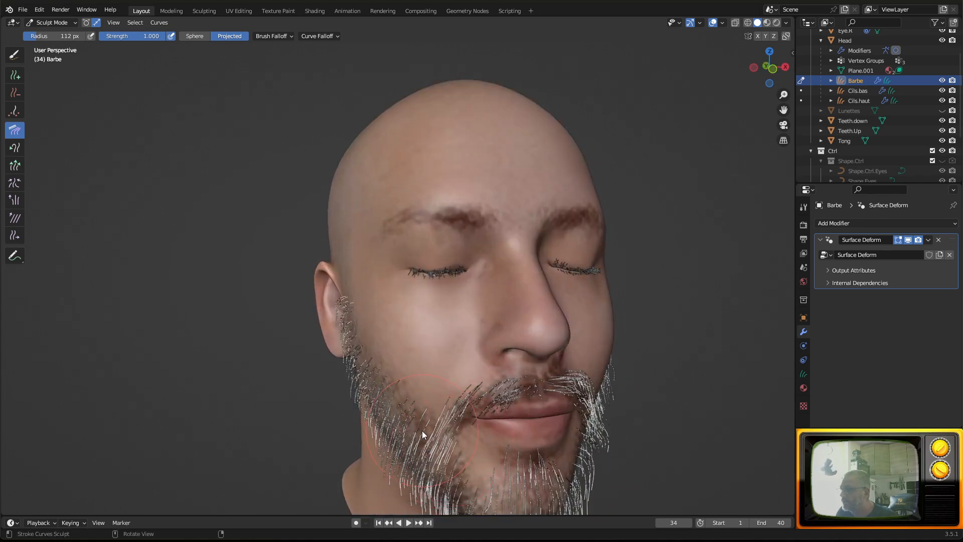
pyautogui.scroll(2, 454, 463)
pyautogui.moveTo(454, 463); pyautogui.dragTo(460, 408, button='middle')
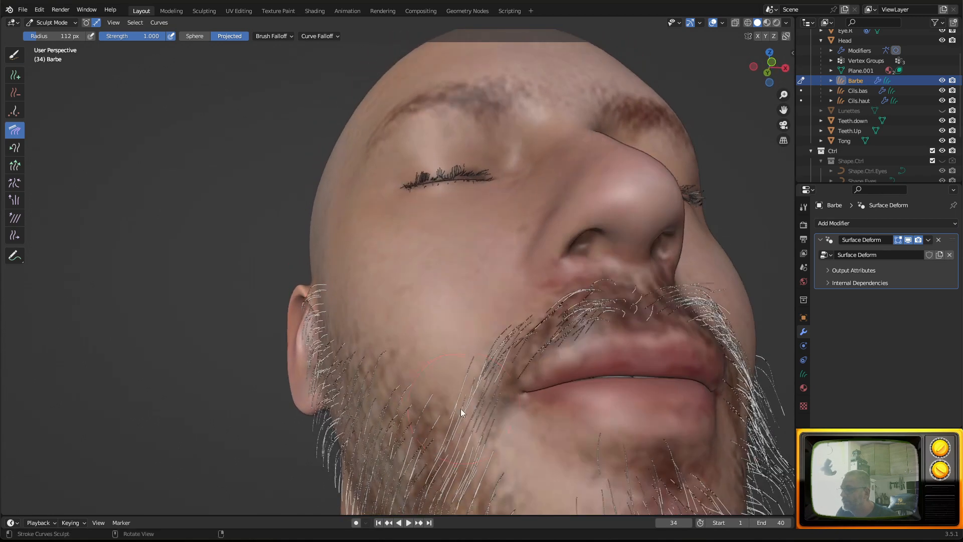
pyautogui.click(15, 205)
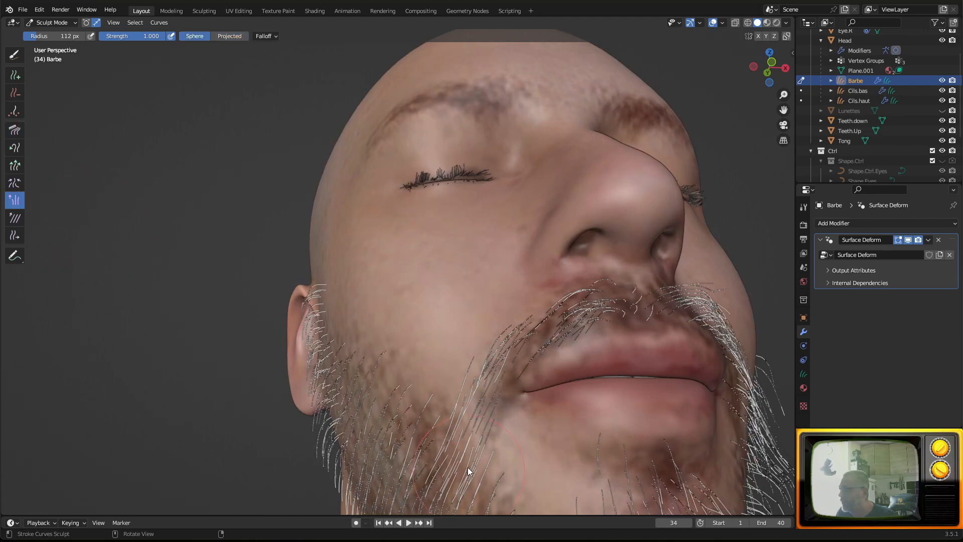
pyautogui.moveTo(468, 462); pyautogui.dragTo(458, 398, button='middle')
pyautogui.moveTo(449, 382)
pyautogui.mouseDown()
pyautogui.moveTo(443, 417)
pyautogui.moveTo(426, 382)
pyautogui.mouseUp()
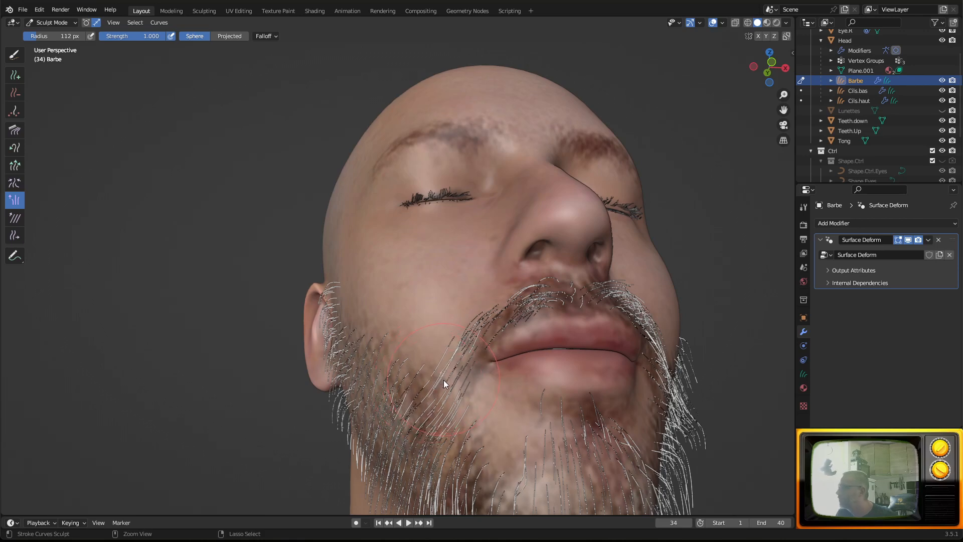
pyautogui.moveTo(444, 380)
pyautogui.keyDown('ctrl'); pyautogui.mouseDown()
pyautogui.moveTo(434, 364)
pyautogui.moveTo(443, 404)
pyautogui.moveTo(445, 365)
pyautogui.mouseUp(); pyautogui.keyUp('ctrl')
pyautogui.moveTo(445, 365)
pyautogui.mouseDown(button='middle')
pyautogui.moveTo(483, 398)
pyautogui.moveTo(457, 414)
pyautogui.mouseUp(button='middle')
pyautogui.moveTo(456, 414)
pyautogui.keyDown('ctrl'); pyautogui.mouseDown()
pyautogui.moveTo(475, 395)
pyautogui.moveTo(480, 405)
pyautogui.mouseUp(); pyautogui.keyUp('ctrl')
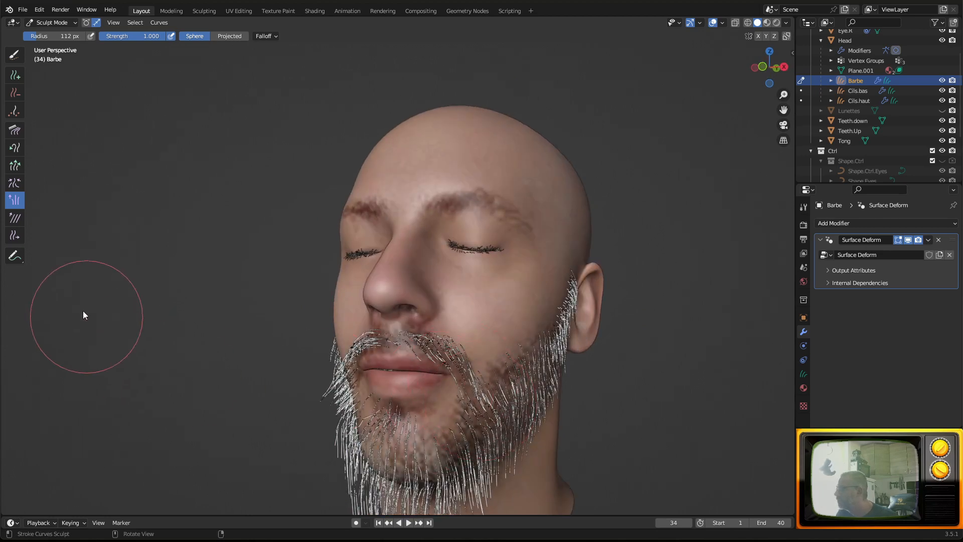
# Gather the strands below the moustache end on the head's right side with the Pinch brush.
pyautogui.click(15, 183)
pyautogui.moveTo(50, 200)
pyautogui.mouseDown(button='middle')
pyautogui.moveTo(331, 335)
pyautogui.moveTo(476, 384)
pyautogui.mouseUp(button='middle')
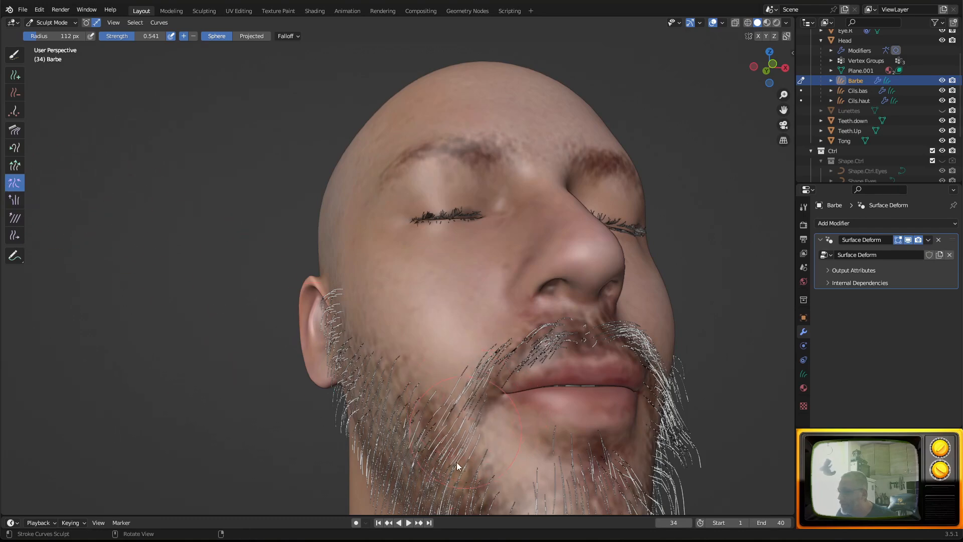
# Pinch the beard hairs on the cheek together and slide the chin hairs just below the lower lip.
pyautogui.moveTo(456, 462)
pyautogui.mouseDown()
pyautogui.moveTo(444, 424)
pyautogui.moveTo(443, 443)
pyautogui.mouseUp()
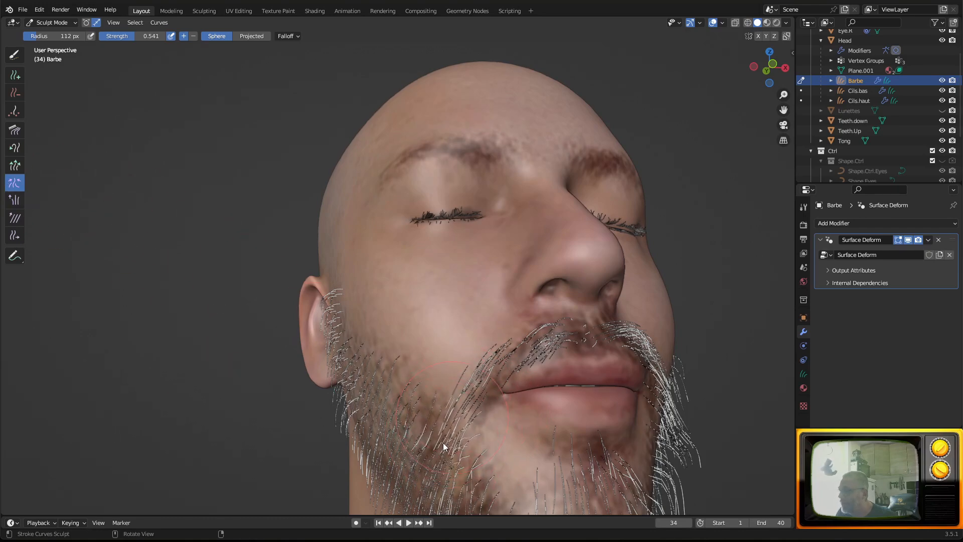
pyautogui.moveTo(444, 443); pyautogui.dragTo(489, 398, button='middle')
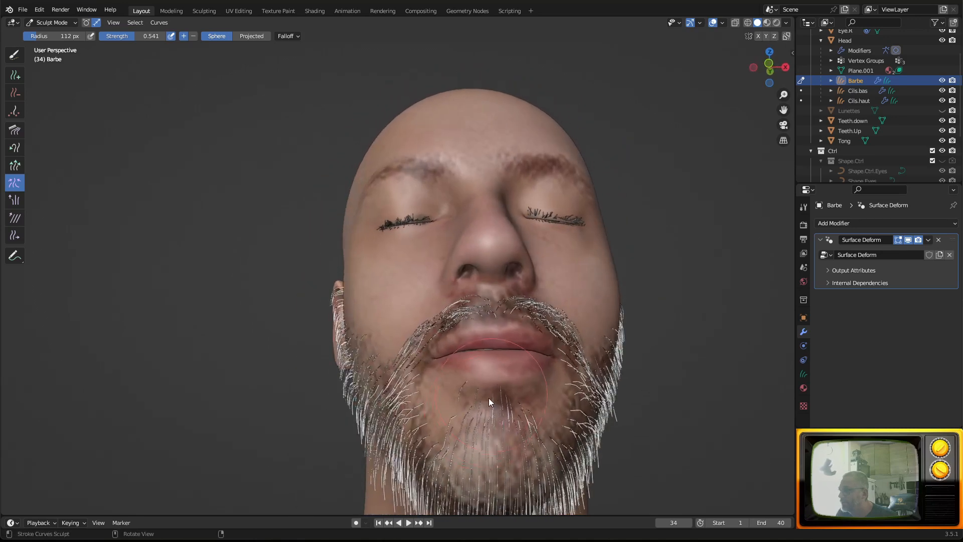
pyautogui.click(14, 235)
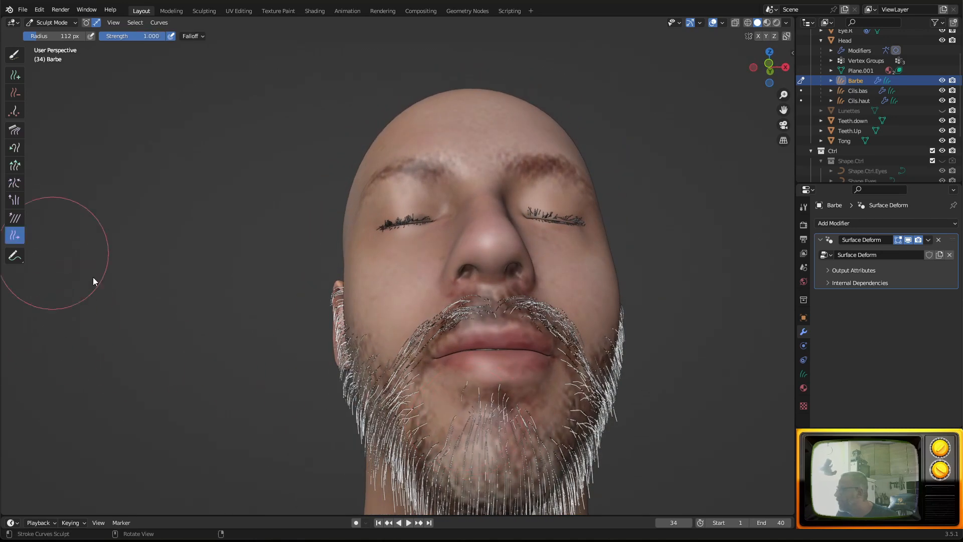
pyautogui.scroll(1, 501, 441)
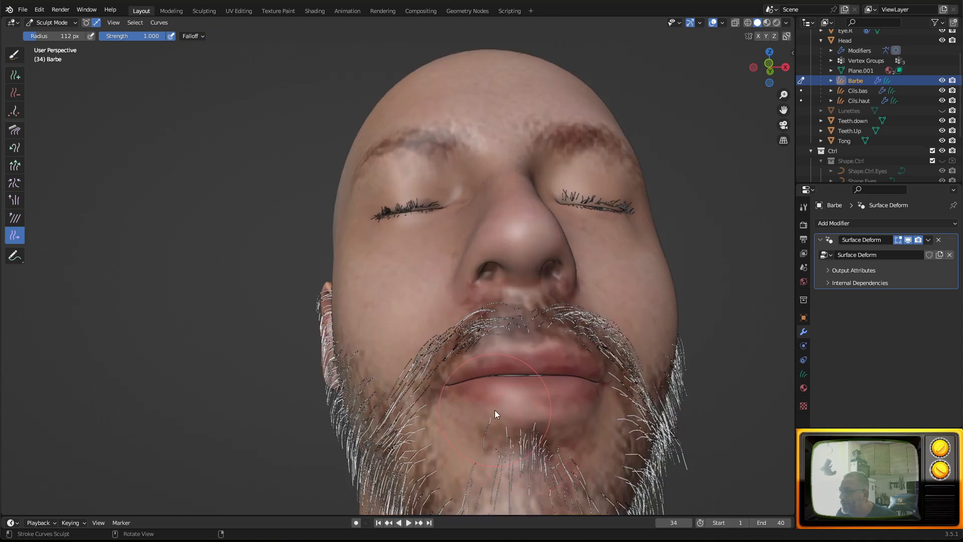
pyautogui.moveTo(494, 411)
pyautogui.mouseDown()
pyautogui.moveTo(504, 432)
pyautogui.moveTo(537, 430)
pyautogui.moveTo(510, 465)
pyautogui.mouseUp()
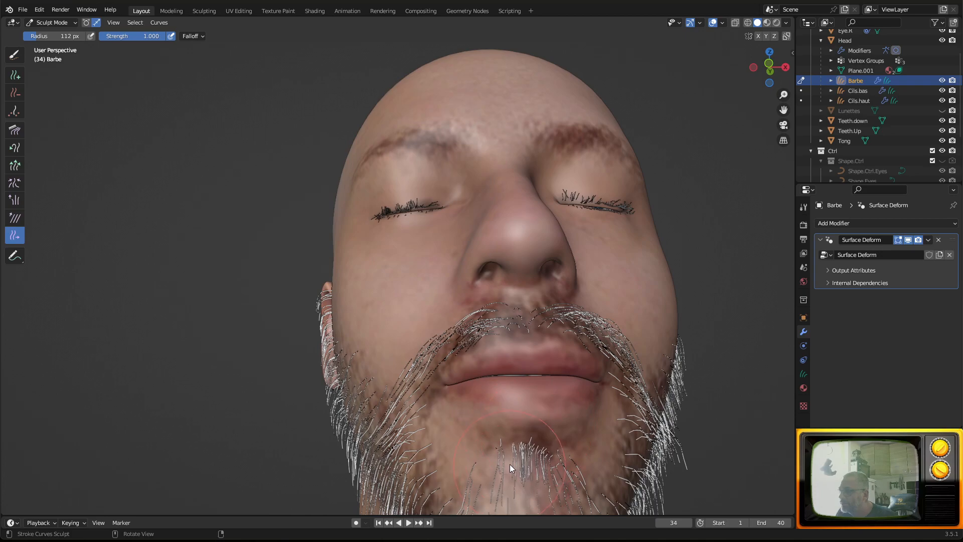
pyautogui.scroll(-1, 507, 447)
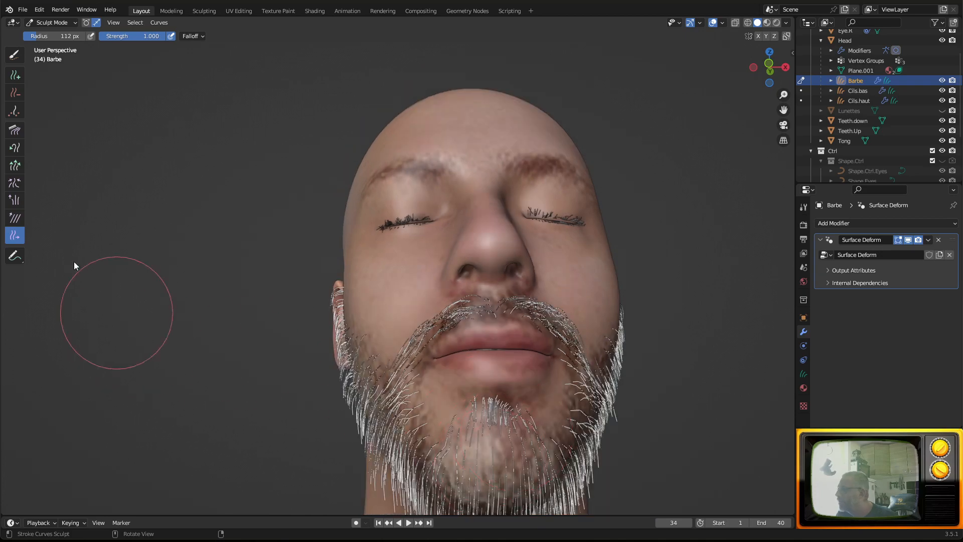
# Fill in the chin beard below the lower lip with the Density brush, using a 53 px radius and a 0.002 m minimum distance.
pyautogui.moveTo(452, 391); pyautogui.dragTo(394, 404, button='middle')
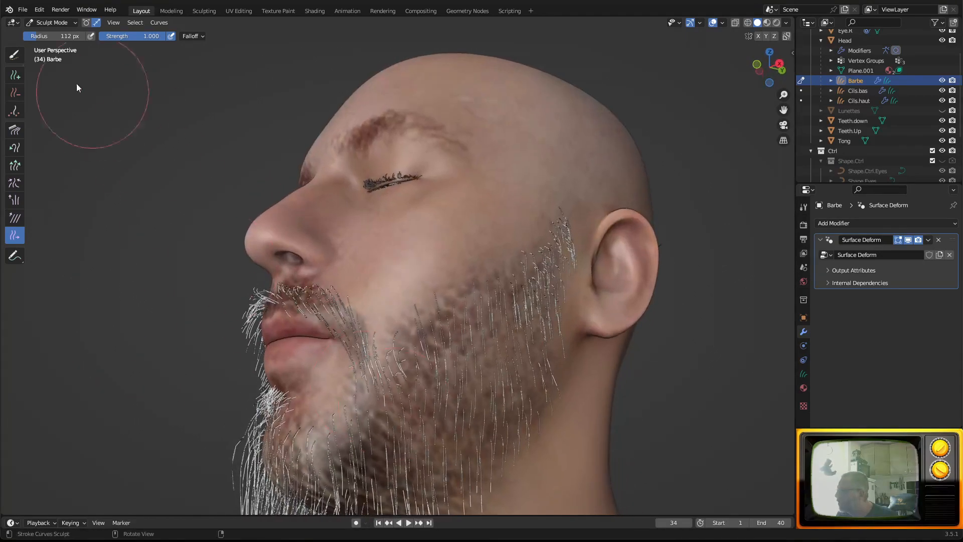
pyautogui.click(14, 130)
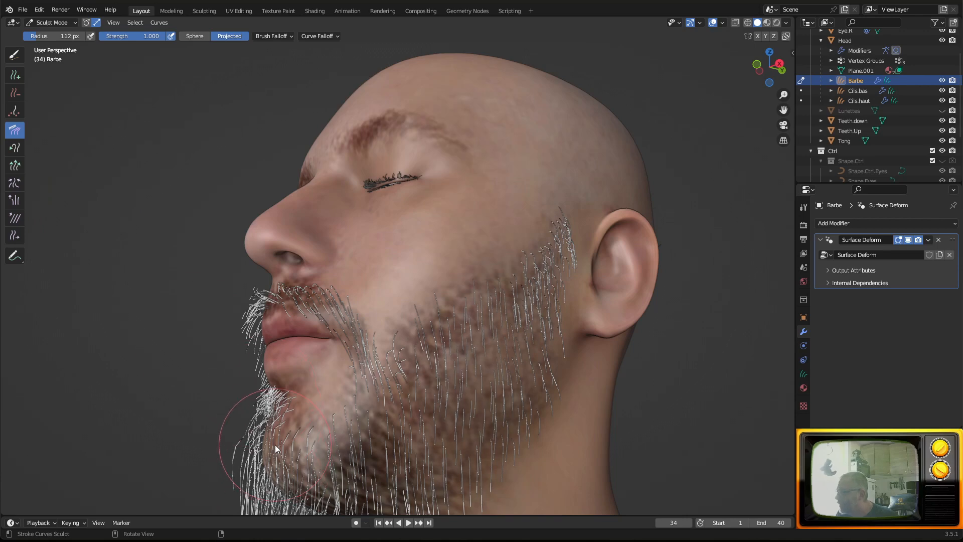
pyautogui.click(15, 115)
pyautogui.moveTo(241, 311); pyautogui.dragTo(402, 384, button='middle')
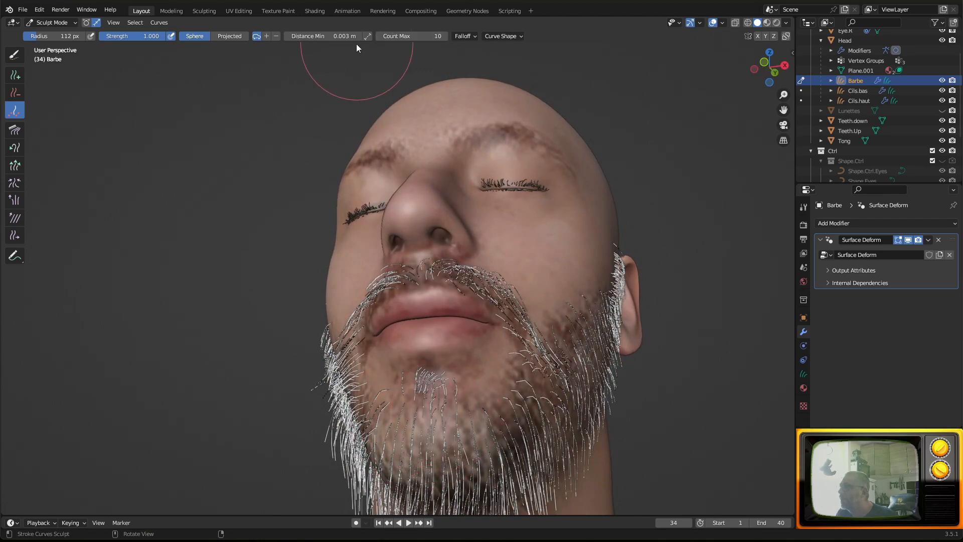
pyautogui.moveTo(466, 421)
pyautogui.mouseDown(button='middle')
pyautogui.moveTo(478, 439)
pyautogui.moveTo(472, 417)
pyautogui.mouseUp(button='middle')
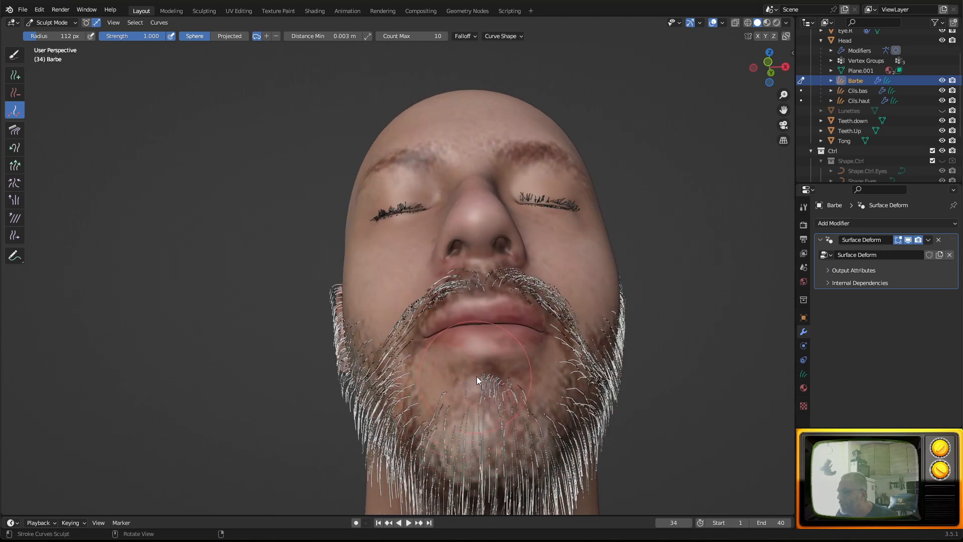
pyautogui.moveTo(477, 376); pyautogui.dragTo(508, 405, button='middle')
pyautogui.press('f')
pyautogui.click(490, 425)
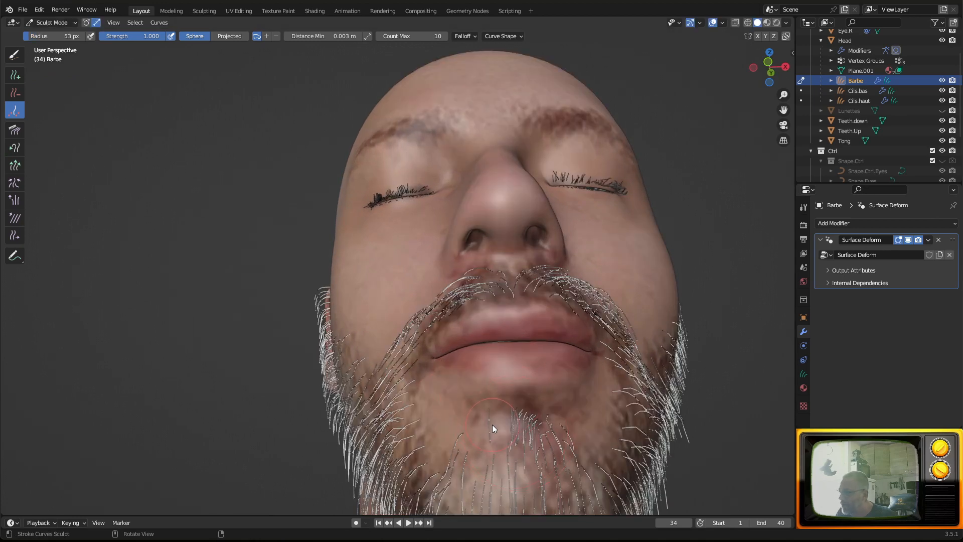
pyautogui.click(289, 38)
pyautogui.click(524, 416)
pyautogui.click(540, 413)
pyautogui.scroll(-3, 498, 441)
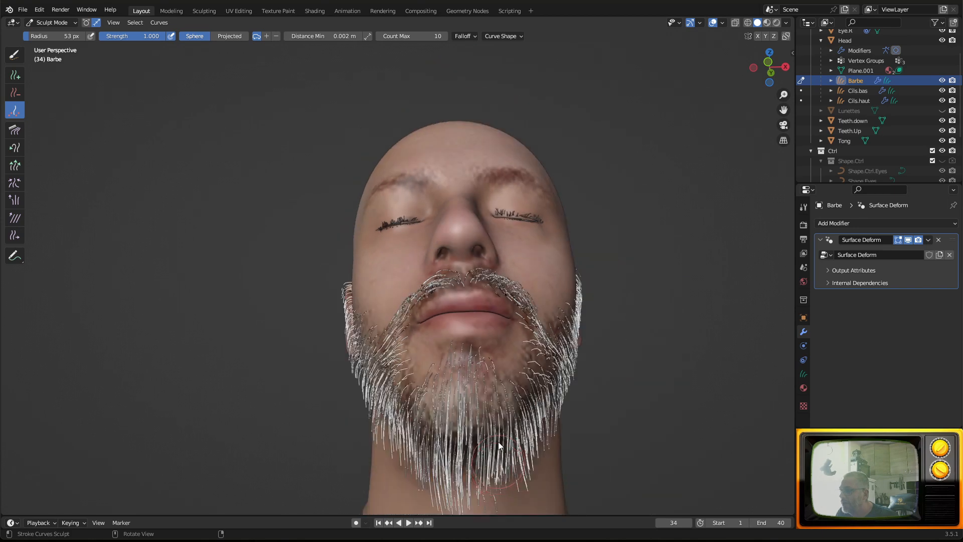
pyautogui.click(424, 431)
# Save the file as a new incremental version named moi2023.010.blend.
pyautogui.moveTo(459, 445)
pyautogui.mouseDown(button='middle')
pyautogui.moveTo(477, 391)
pyautogui.moveTo(524, 412)
pyautogui.moveTo(513, 377)
pyautogui.moveTo(566, 375)
pyautogui.moveTo(482, 356)
pyautogui.moveTo(444, 367)
pyautogui.moveTo(577, 338)
pyautogui.moveTo(582, 320)
pyautogui.moveTo(630, 335)
pyautogui.moveTo(577, 337)
pyautogui.mouseUp(button='middle')
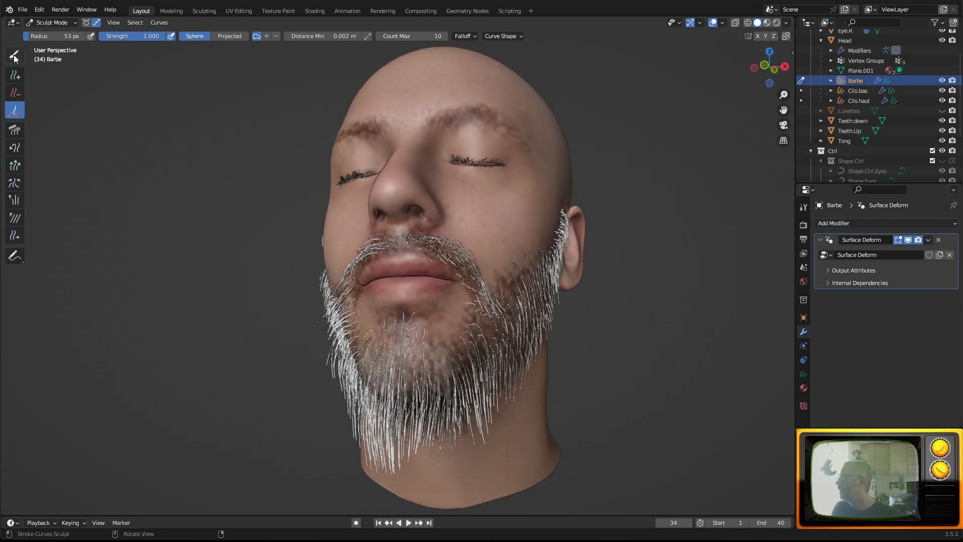
pyautogui.click(22, 10)
pyautogui.click(64, 93)
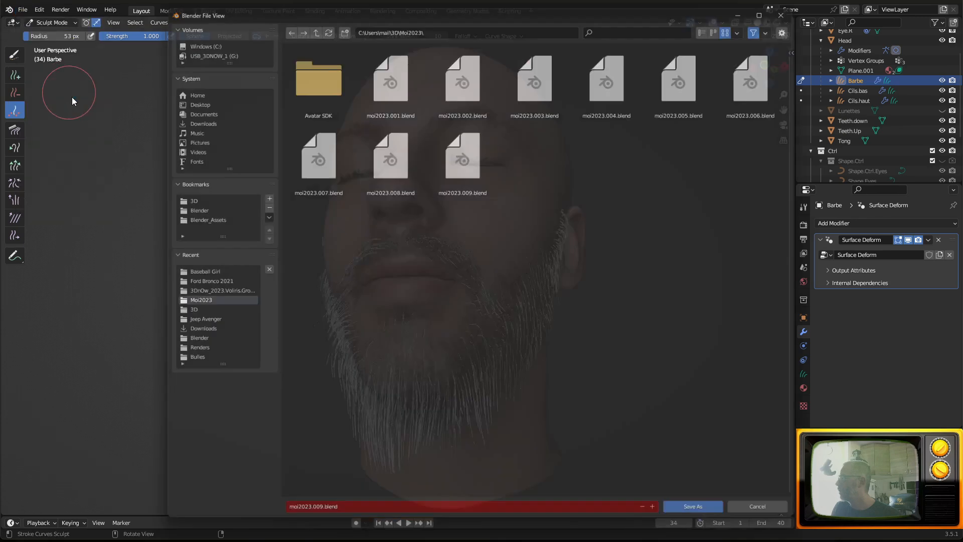
pyautogui.click(664, 521)
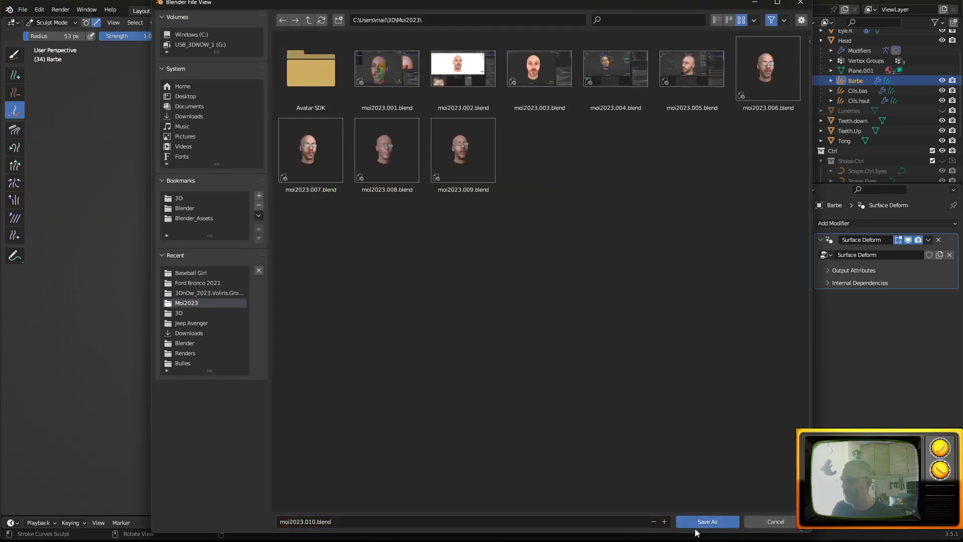
pyautogui.click(705, 522)
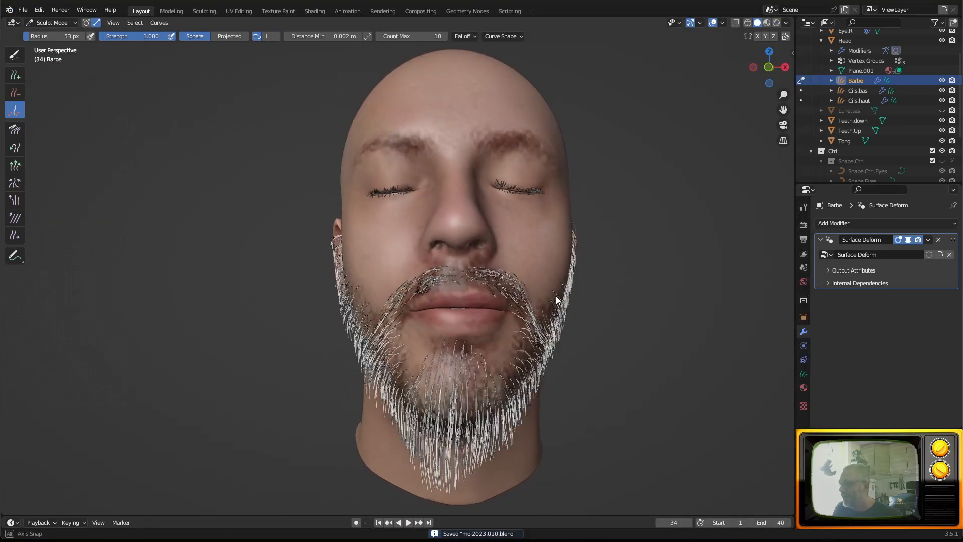
# Leave curve sculpting for Object Mode and deselect the Barbe hair object.
pyautogui.click(59, 22)
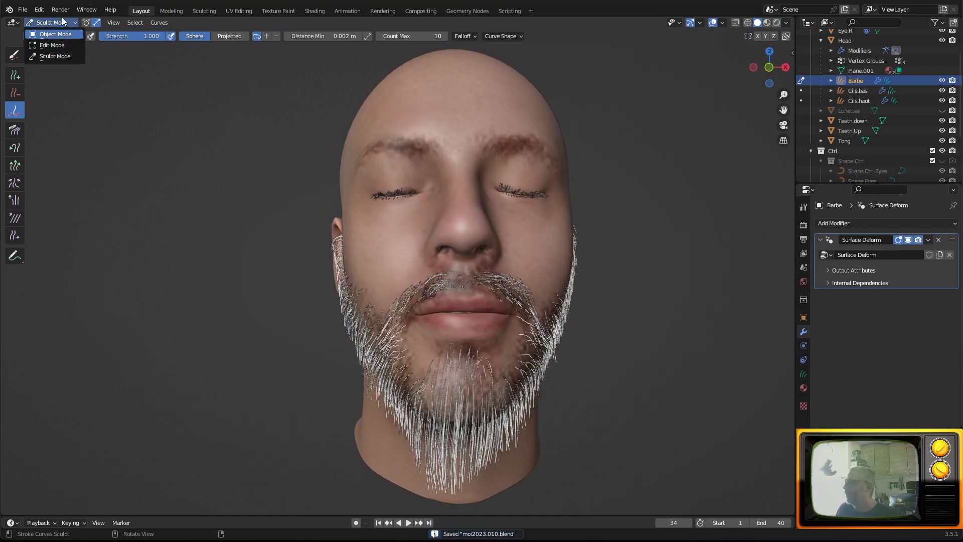
pyautogui.click(65, 33)
pyautogui.scroll(-2, 476, 242)
pyautogui.click(567, 302)
pyautogui.moveTo(568, 302); pyautogui.dragTo(475, 362, button='middle')
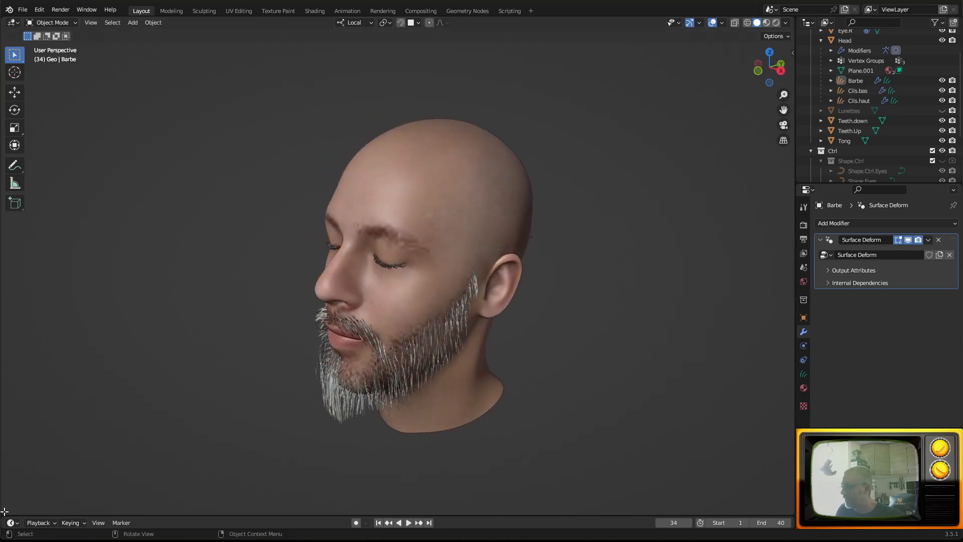
# Split off a narrow area beside the 3D viewport as an Asset Browser showing the Essentials library with its Hair catalog expanded.
pyautogui.moveTo(4, 511); pyautogui.dragTo(248, 493)
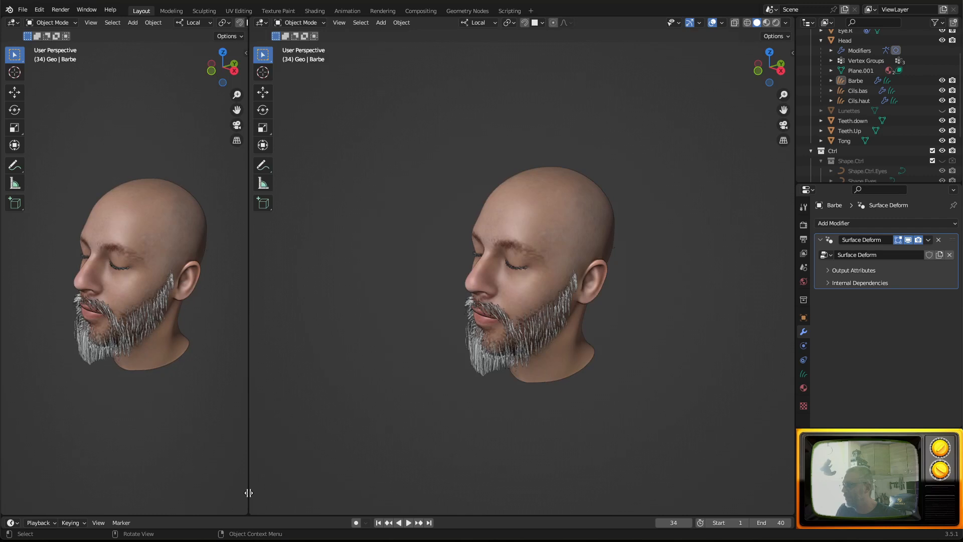
pyautogui.click(12, 22)
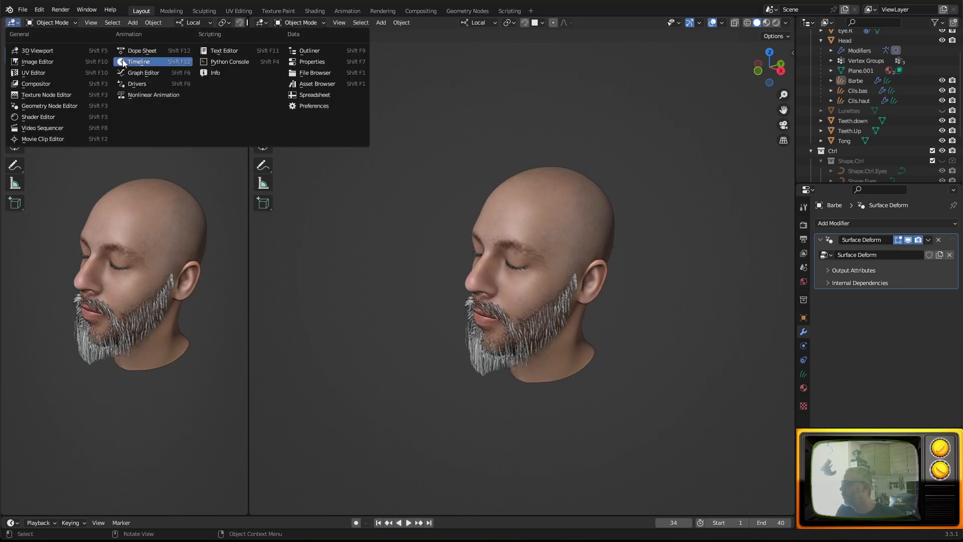
pyautogui.click(320, 82)
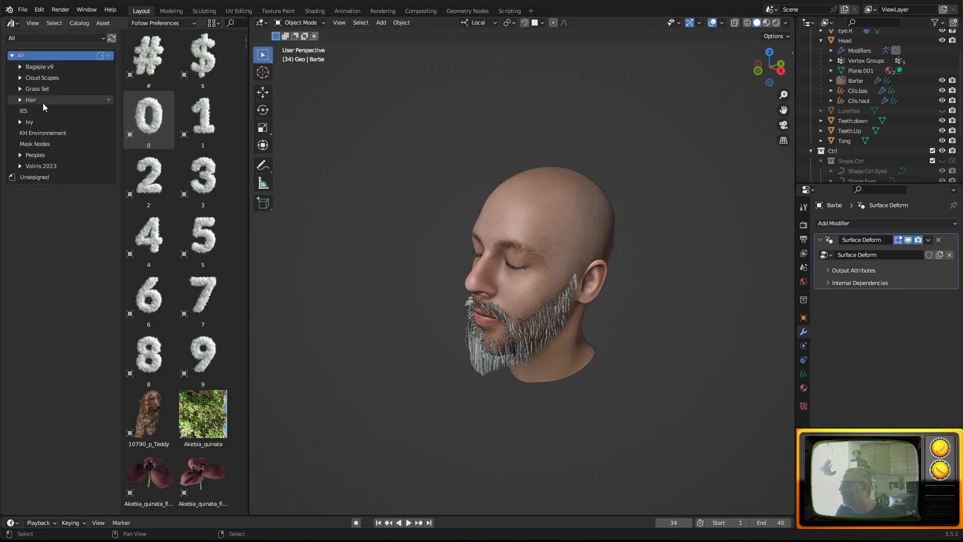
pyautogui.click(36, 38)
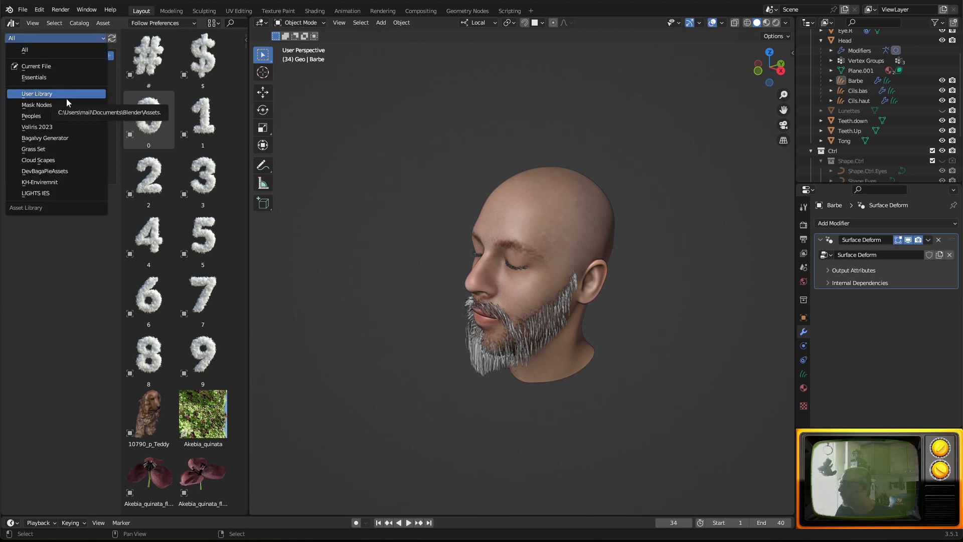
pyautogui.click(65, 77)
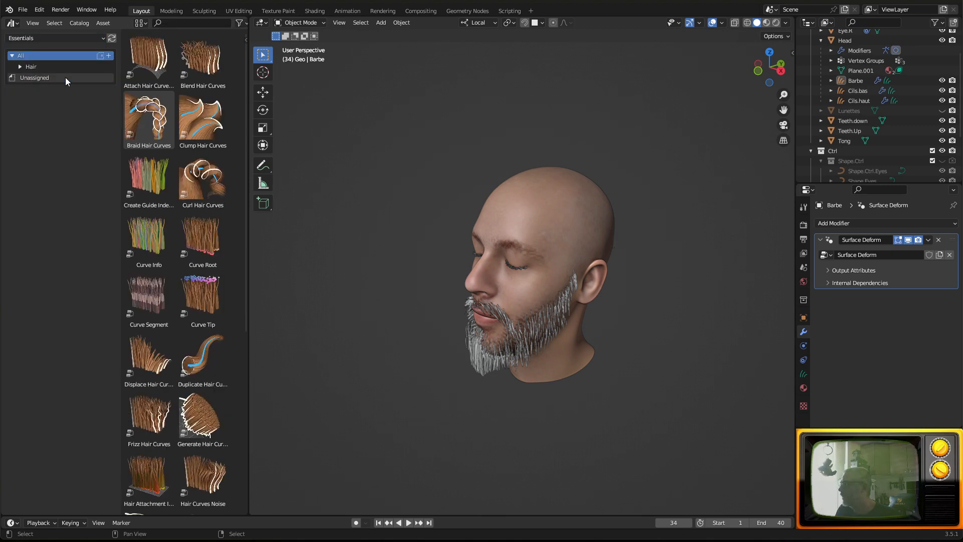
pyautogui.click(20, 67)
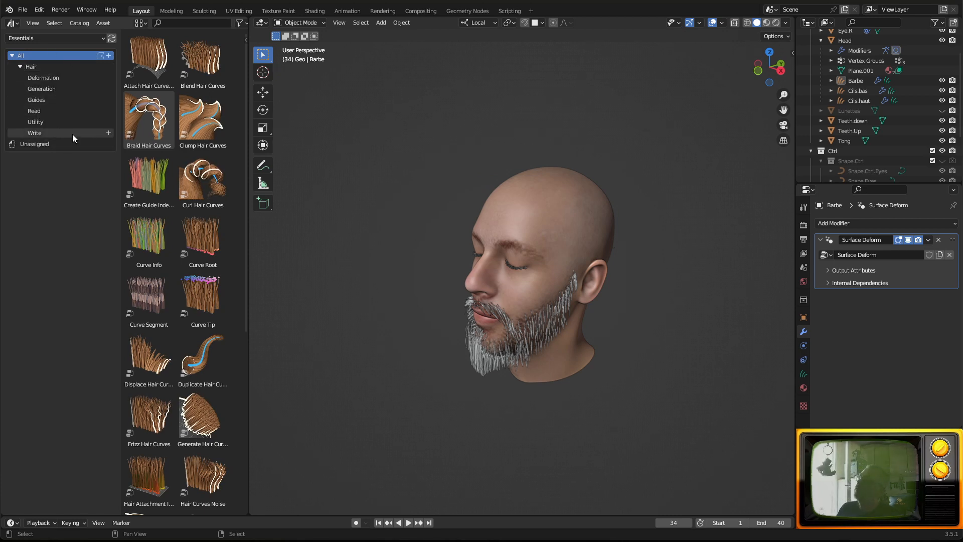
# Split the 3D viewport horizontally and turn the lower area into a Geometry Node Editor showing the beard's Surface Deform nodes.
pyautogui.moveTo(516, 364); pyautogui.dragTo(608, 324, button='middle')
pyautogui.scroll(2, 612, 334)
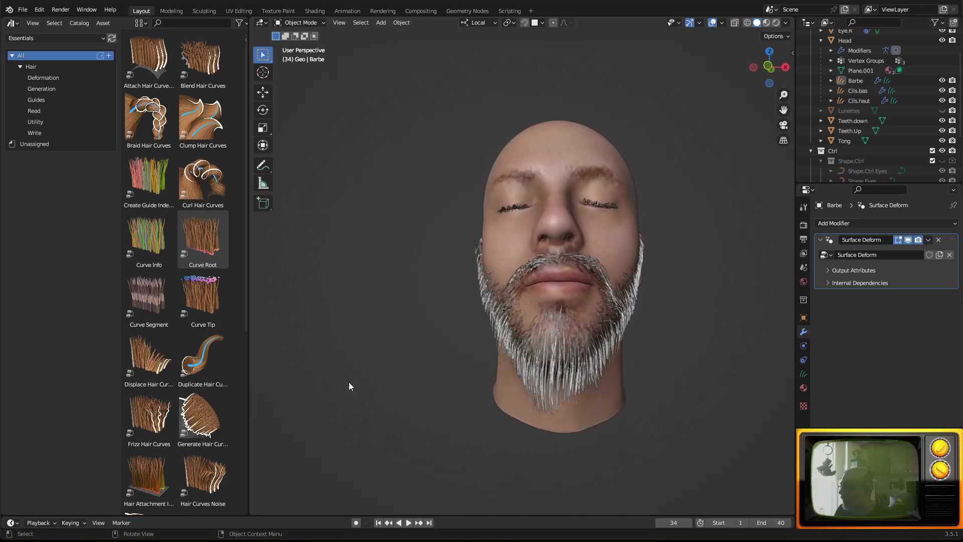
pyautogui.moveTo(257, 510); pyautogui.dragTo(291, 272)
pyautogui.click(260, 284)
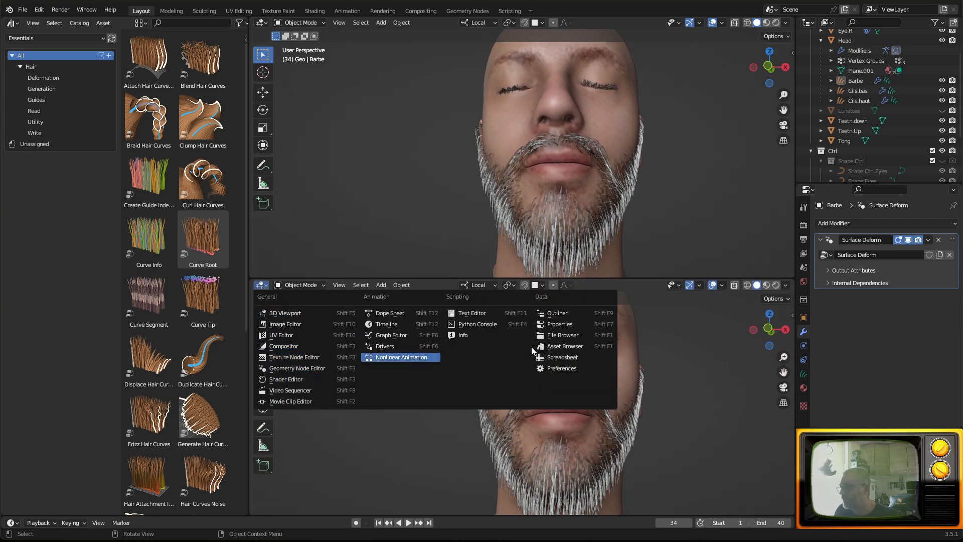
pyautogui.click(318, 370)
pyautogui.moveTo(495, 404); pyautogui.dragTo(534, 323, button='middle')
pyautogui.scroll(1, 508, 366)
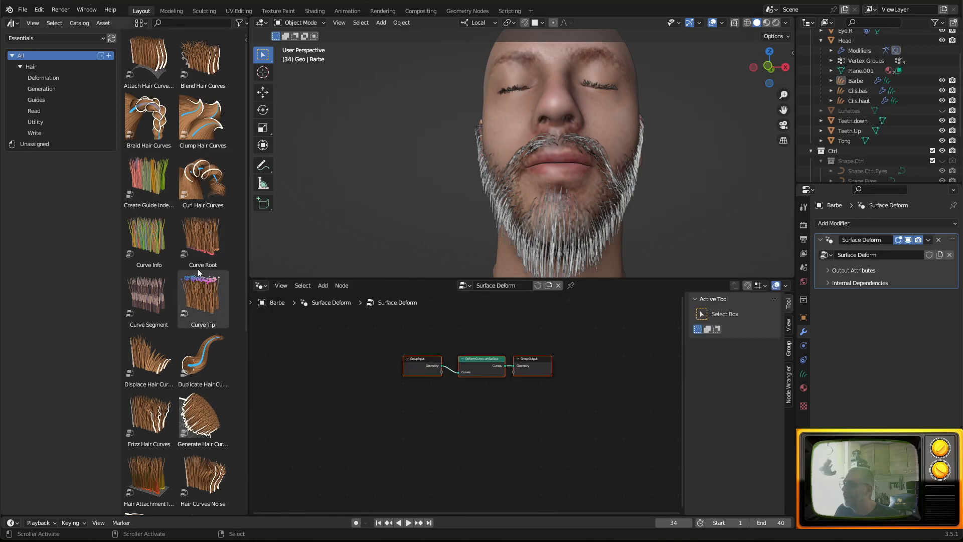
# Set the viewport display shape of curves to Strip in the render settings and inspect the beard up close.
pyautogui.scroll(1, 525, 218)
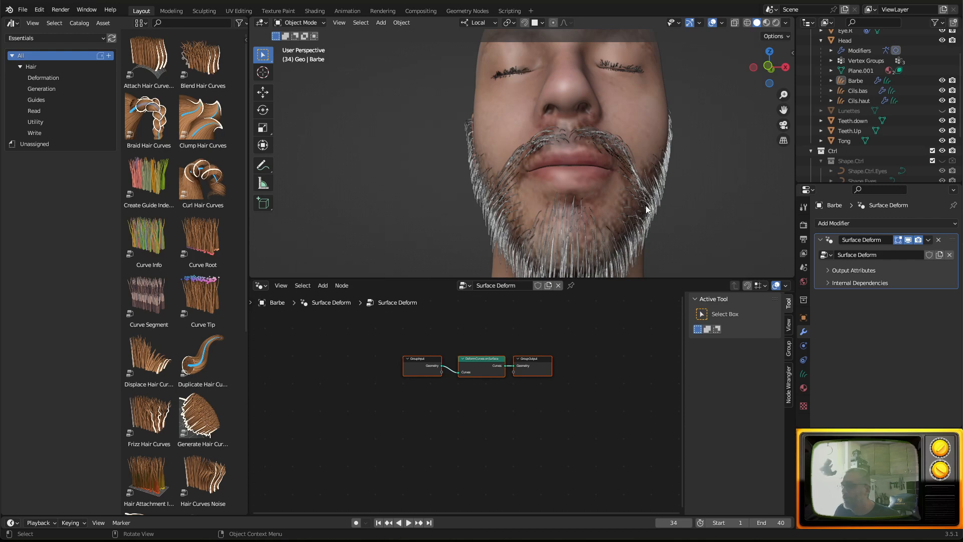
pyautogui.click(804, 226)
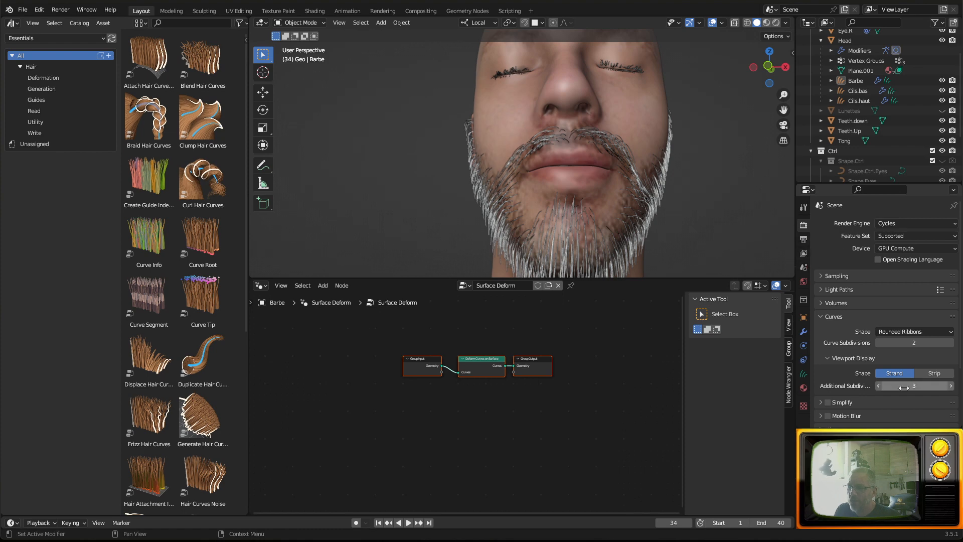
pyautogui.click(934, 373)
pyautogui.moveTo(516, 203); pyautogui.dragTo(537, 222, button='middle')
pyautogui.scroll(4, 592, 206)
pyautogui.moveTo(592, 207); pyautogui.dragTo(572, 199, button='middle')
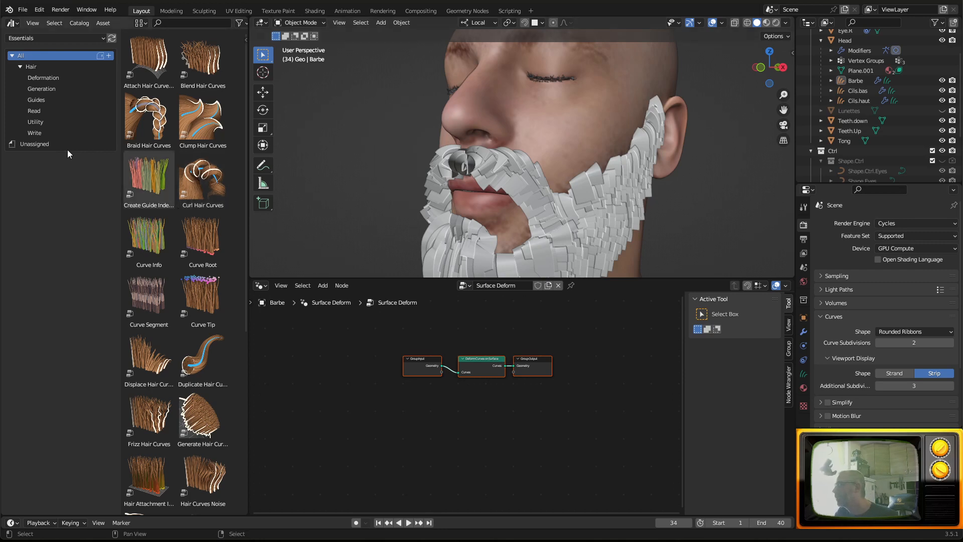
# Insert the Set Hair Curve Profile asset from the Write catalog between Deform Curves on Surface and Group Output, and space out the nodes.
pyautogui.click(92, 133)
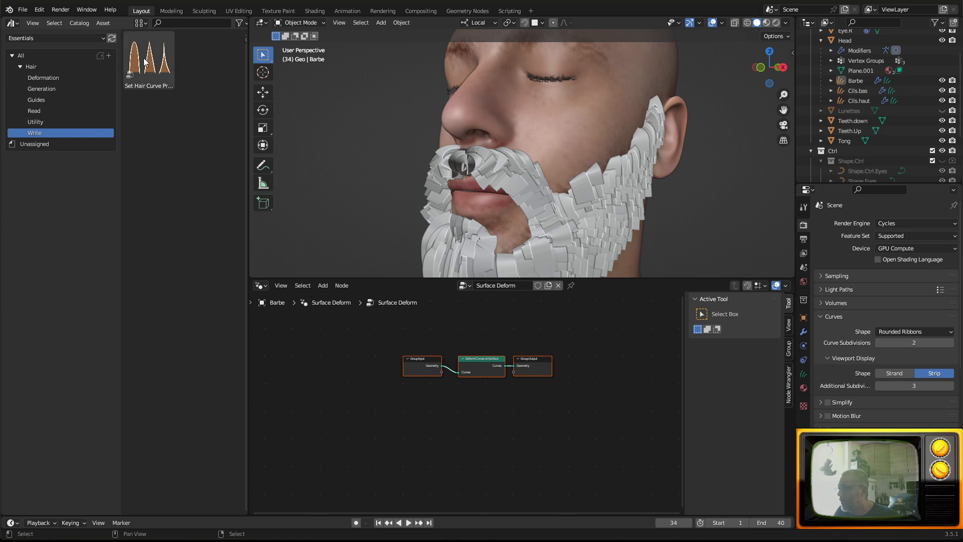
pyautogui.click(145, 61)
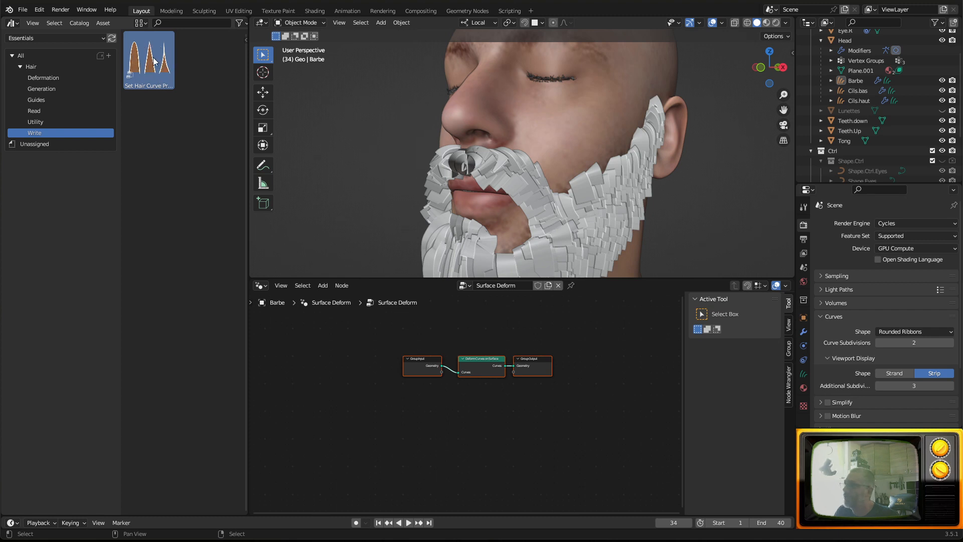
pyautogui.moveTo(154, 62); pyautogui.dragTo(572, 286)
pyautogui.scroll(3, 477, 421)
pyautogui.scroll(2, 562, 374)
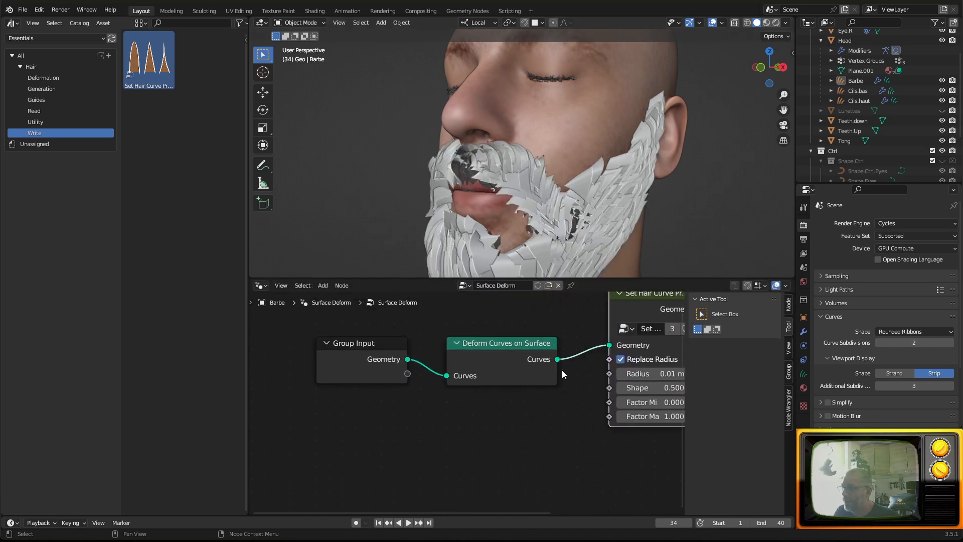
pyautogui.moveTo(582, 407); pyautogui.dragTo(422, 425, button='middle')
pyautogui.moveTo(364, 361); pyautogui.dragTo(358, 346)
pyautogui.moveTo(486, 317); pyautogui.dragTo(466, 337)
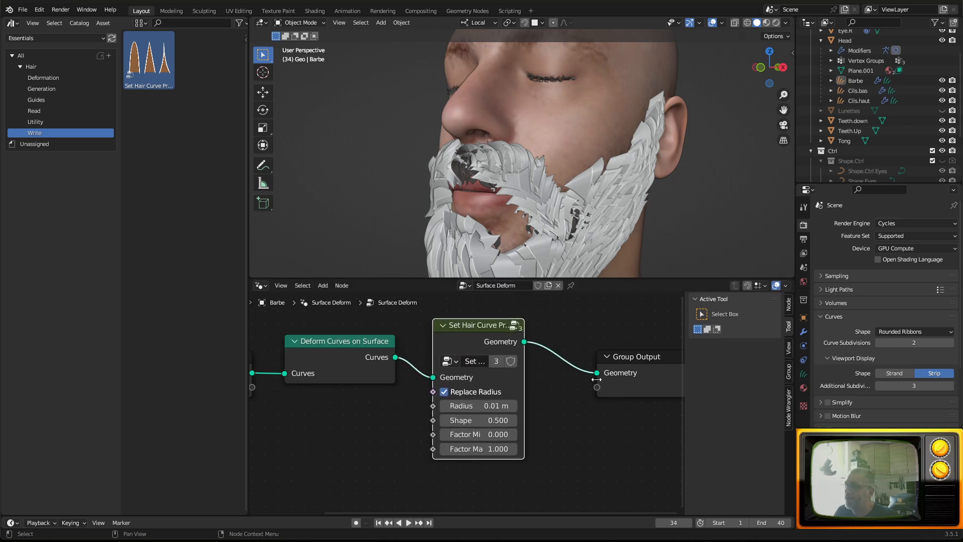
pyautogui.scroll(-2, 552, 377)
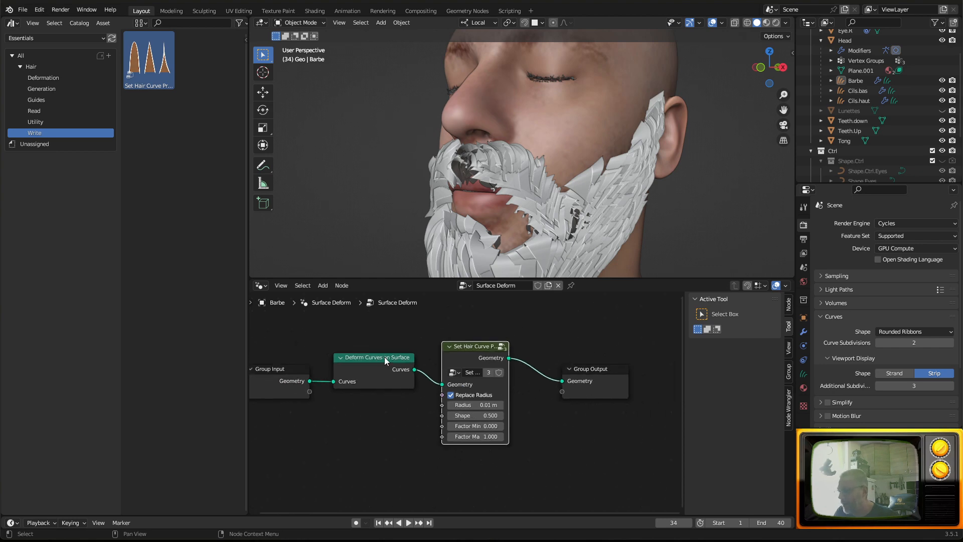
# Replace the Set Hair Curve Profile node with a fresh copy between Deform Curves on Surface and Group Output, and set Factor Max to 0.060.
pyautogui.moveTo(490, 353); pyautogui.dragTo(487, 339)
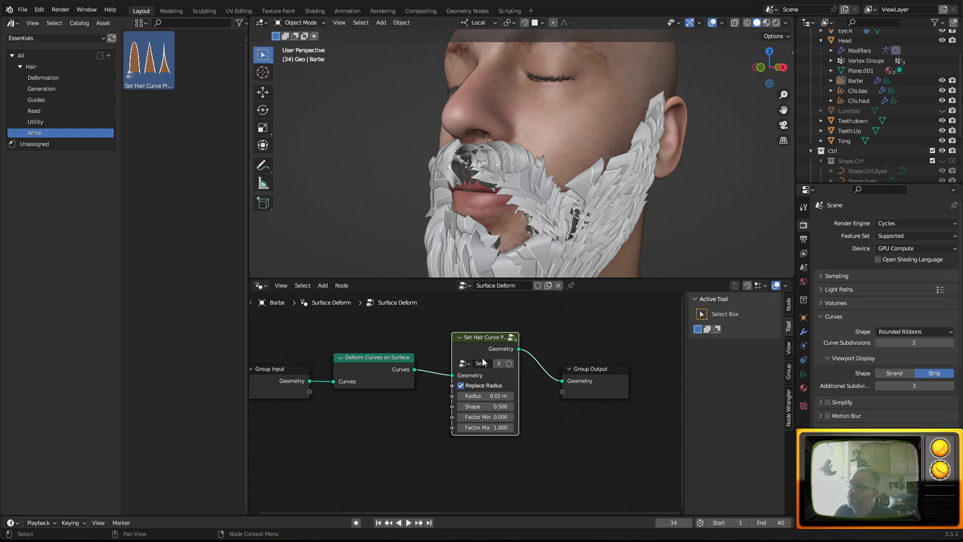
pyautogui.hotkey('ctrl', 'x')
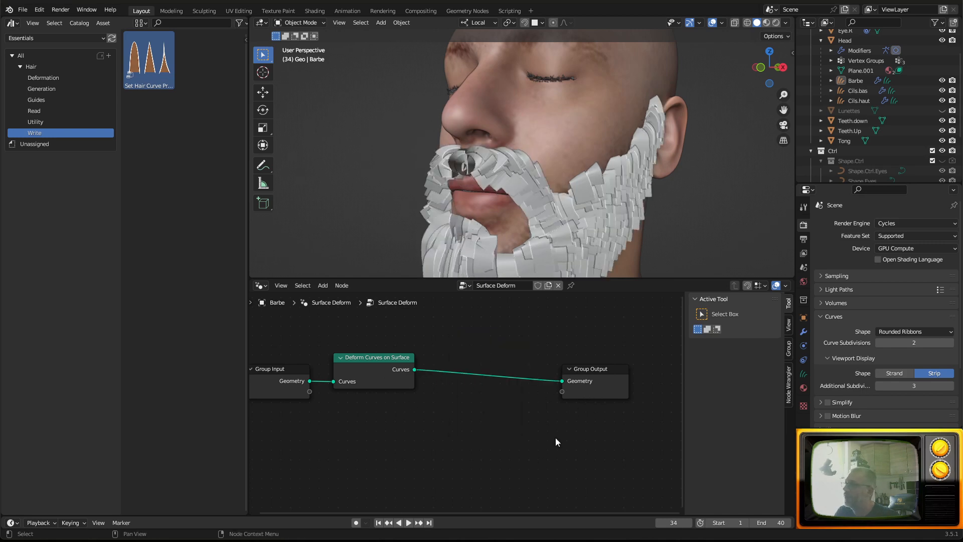
pyautogui.moveTo(149, 60); pyautogui.dragTo(461, 428)
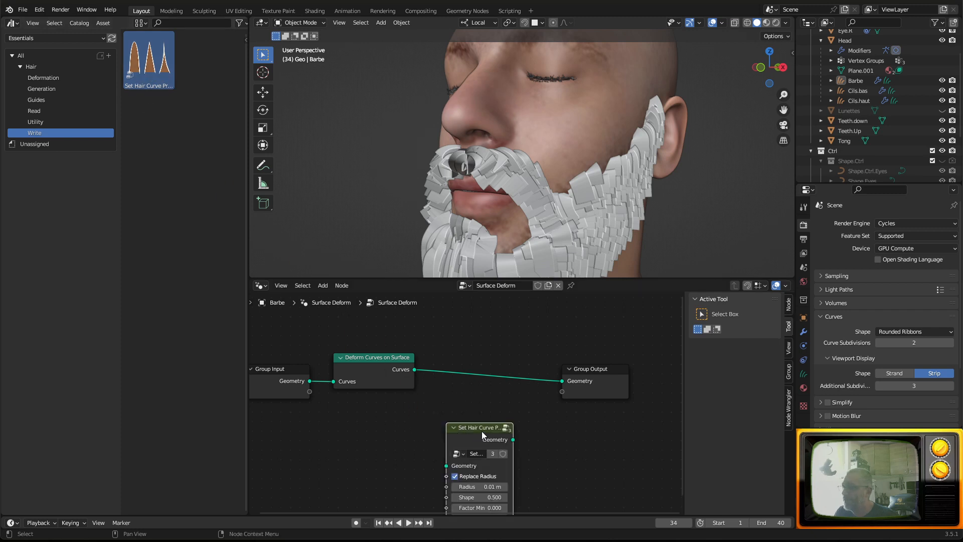
pyautogui.click(479, 358)
pyautogui.scroll(2, 490, 481)
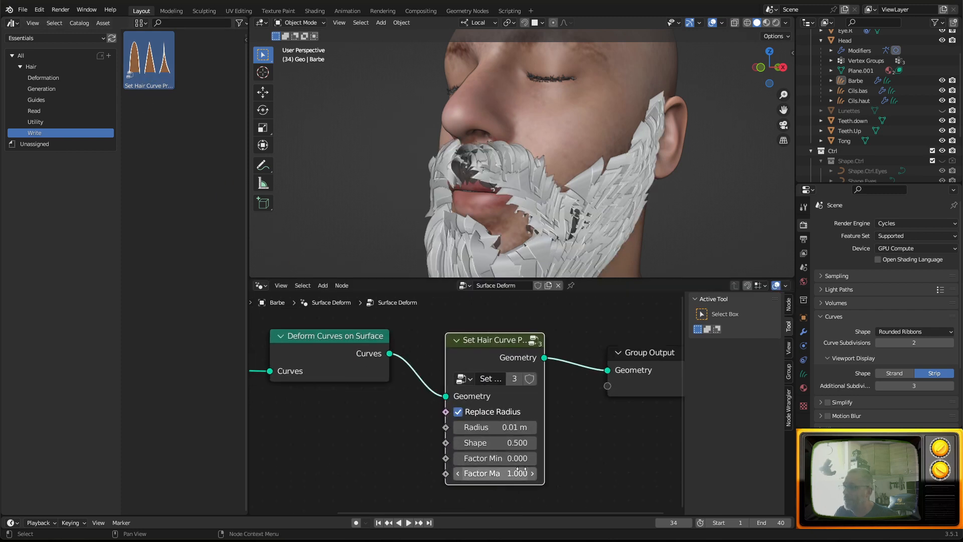
pyautogui.moveTo(522, 470); pyautogui.dragTo(494, 474)
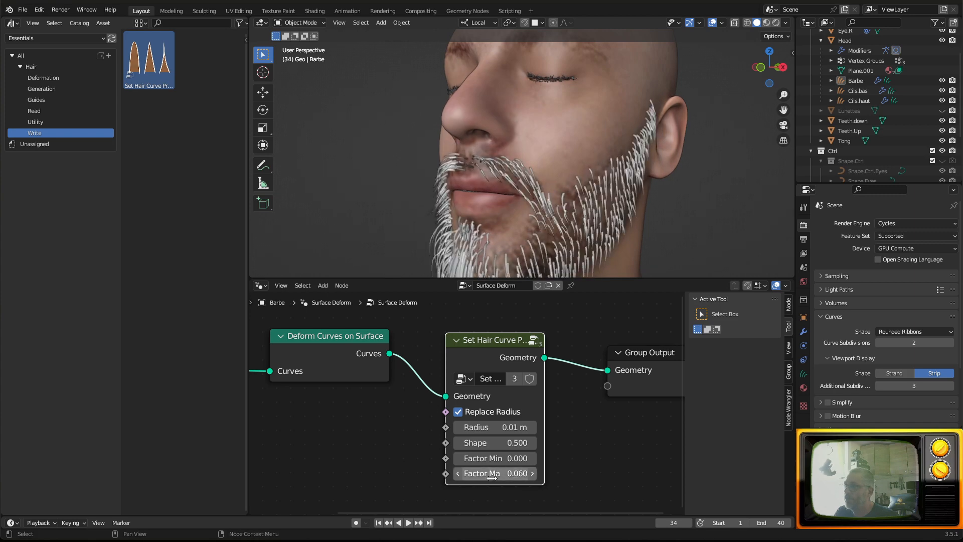
pyautogui.moveTo(579, 170); pyautogui.dragTo(602, 177, button='middle')
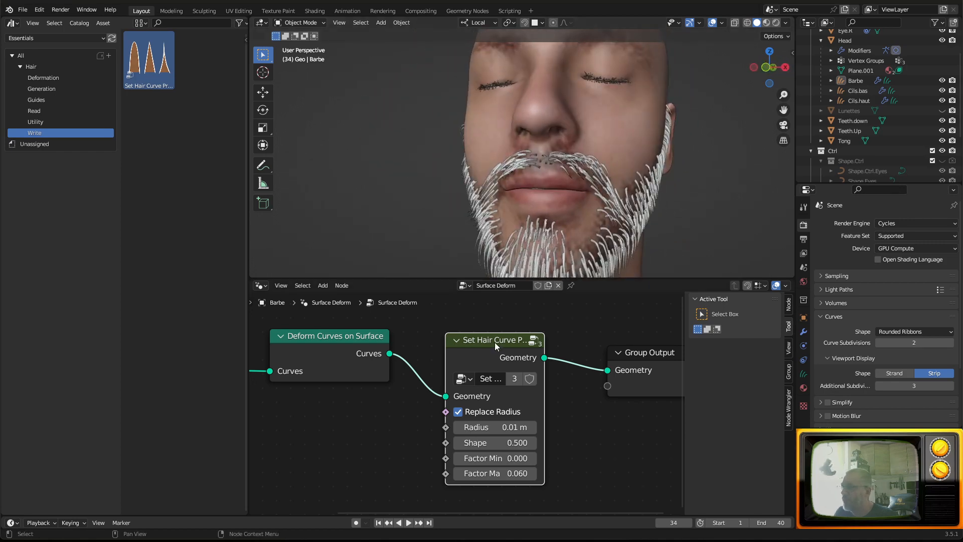
# Delete the Set Hair Curve Profile node while keeping its neighbours linked, and merge the Geometry Node Editor area into the 3D viewport.
pyautogui.hotkey('ctrl', 'x')
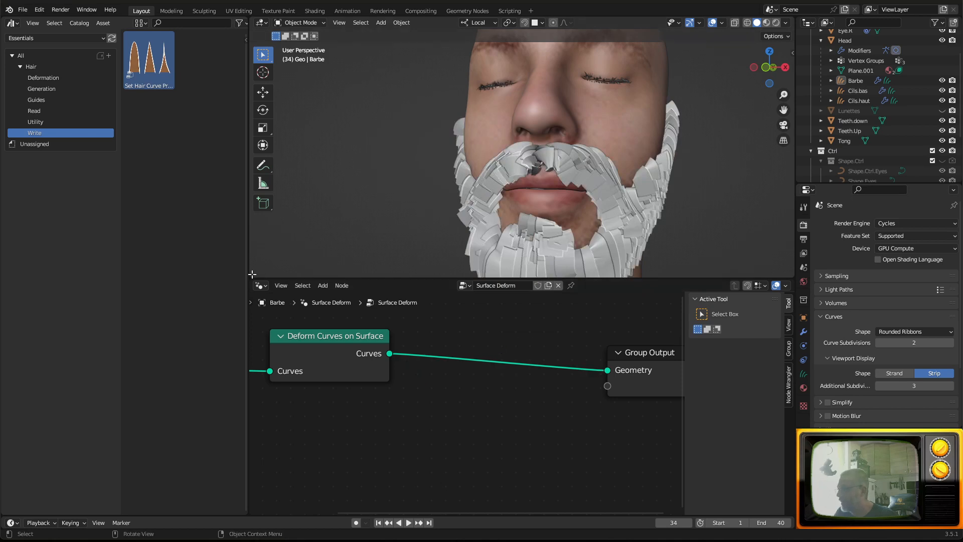
pyautogui.moveTo(252, 275); pyautogui.dragTo(281, 327)
pyautogui.moveTo(609, 307); pyautogui.dragTo(588, 304, button='middle')
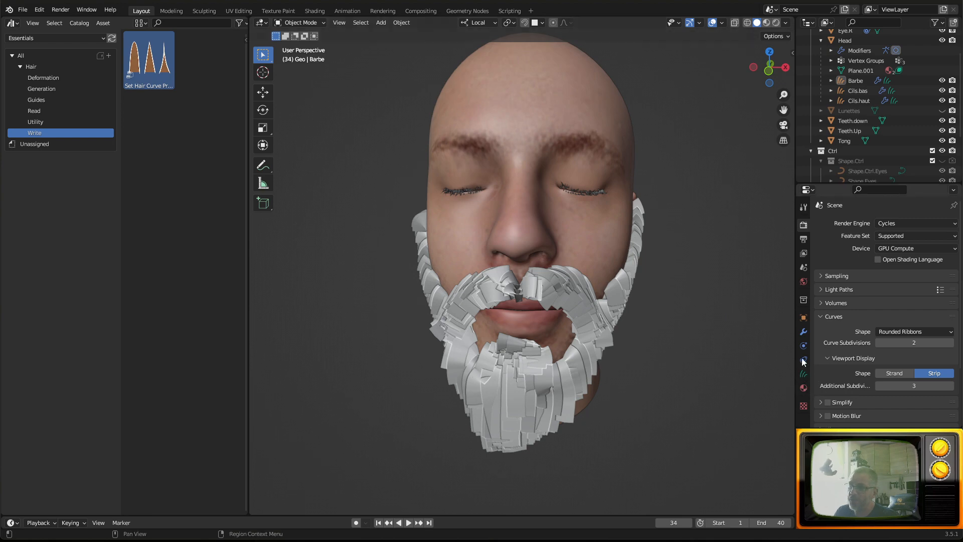
# Apply the Set Hair Curve Profile asset to the beard as a modifier below Surface Deform, and collapse the Surface Deform modifier.
pyautogui.click(804, 332)
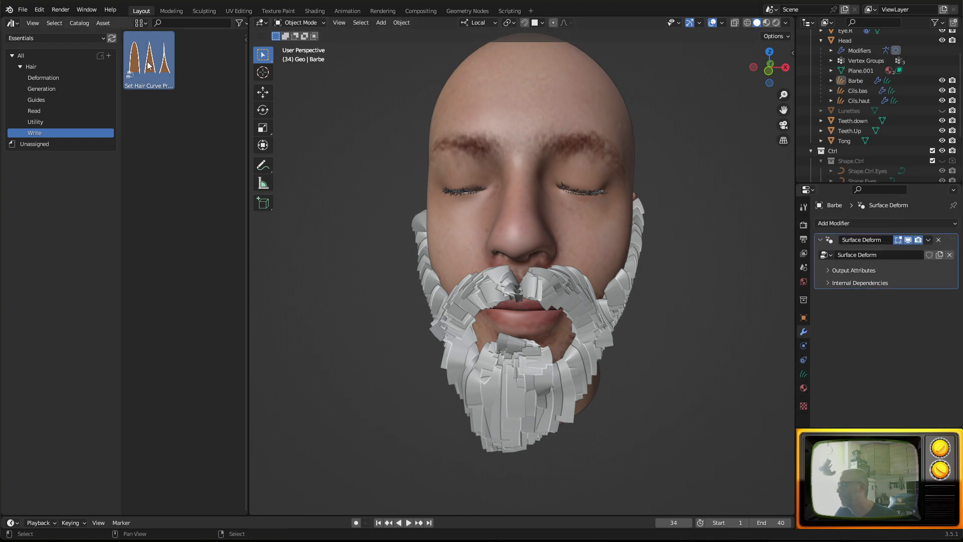
pyautogui.moveTo(155, 57); pyautogui.dragTo(508, 400)
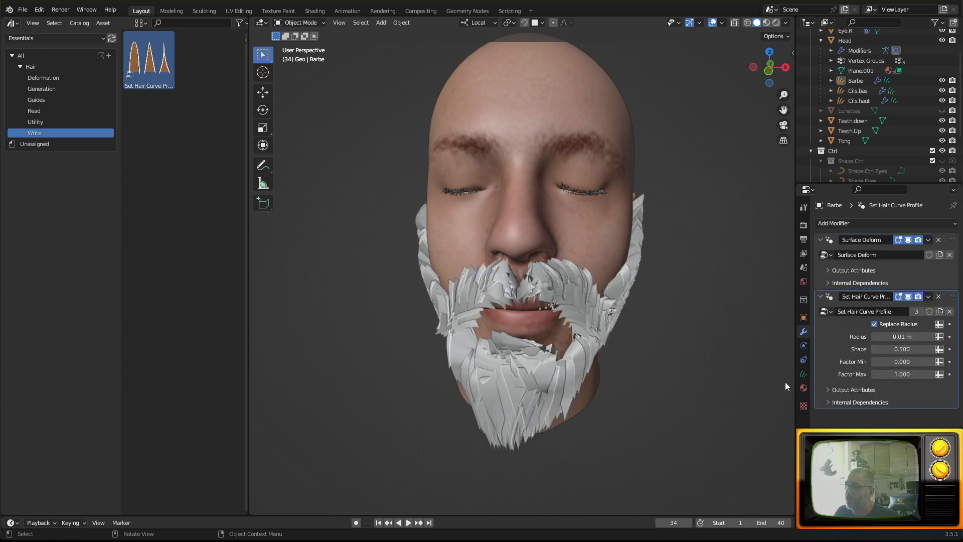
pyautogui.click(821, 237)
pyautogui.click(821, 237)
pyautogui.click(821, 238)
pyautogui.click(821, 237)
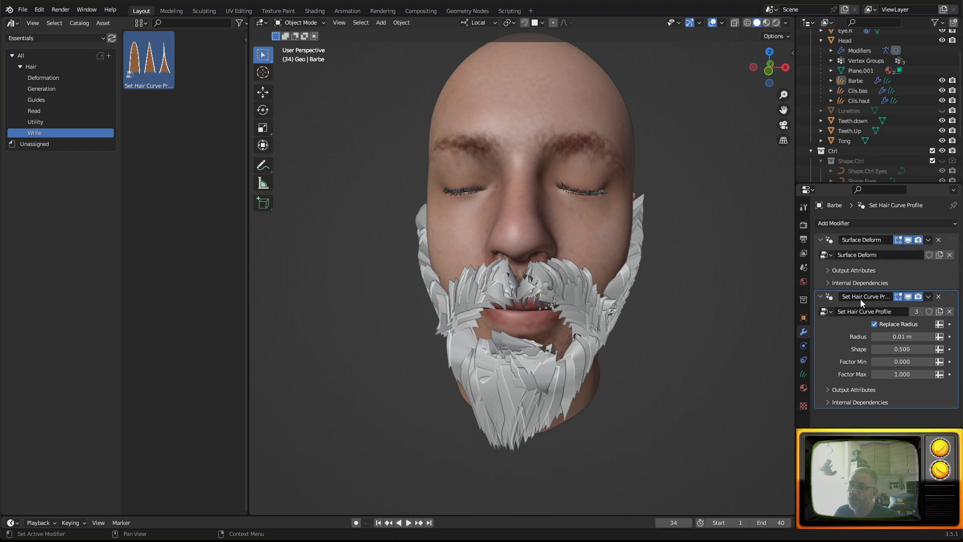
pyautogui.click(821, 239)
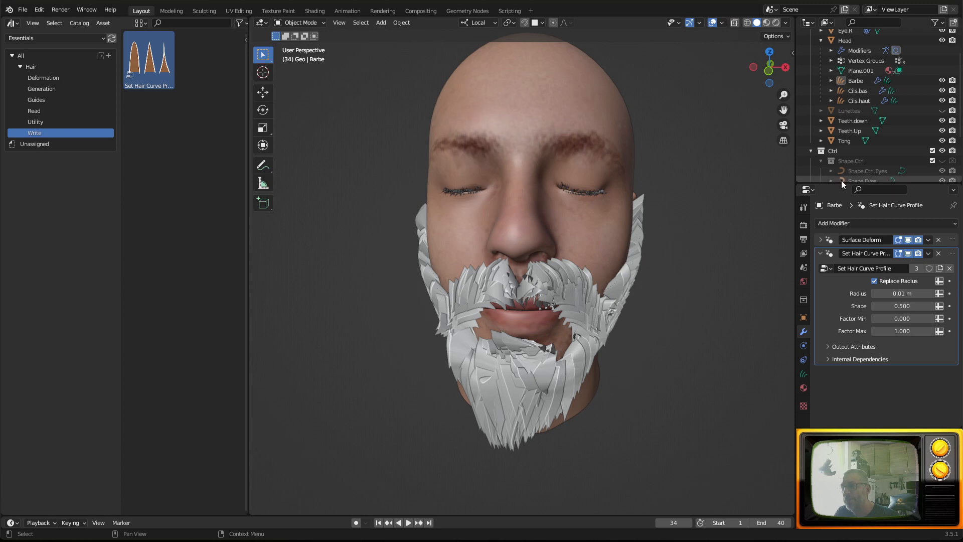
# Enlarge the Properties editor over the Outliner and set the hair curve profile's Factor Max to 0.029, checking the beard up close.
pyautogui.moveTo(838, 184); pyautogui.dragTo(853, 31)
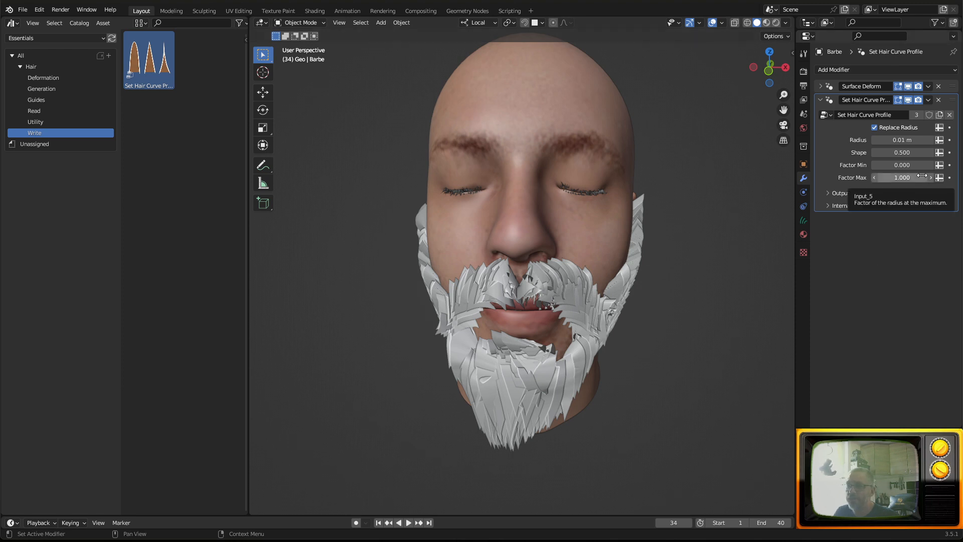
pyautogui.moveTo(922, 176)
pyautogui.mouseDown()
pyautogui.moveTo(873, 177)
pyautogui.moveTo(919, 178)
pyautogui.mouseUp()
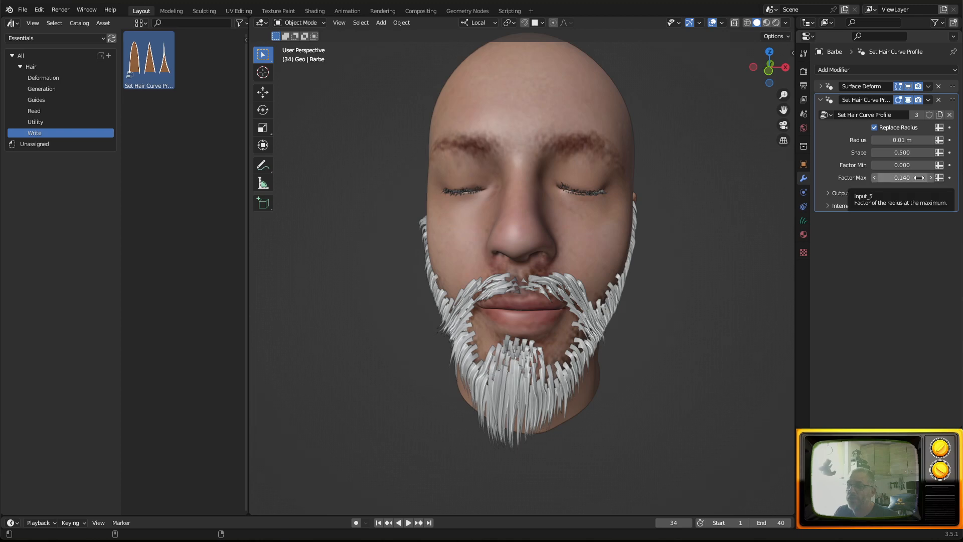
pyautogui.moveTo(903, 177)
pyautogui.mouseDown()
pyautogui.moveTo(884, 177)
pyautogui.moveTo(919, 178)
pyautogui.mouseUp()
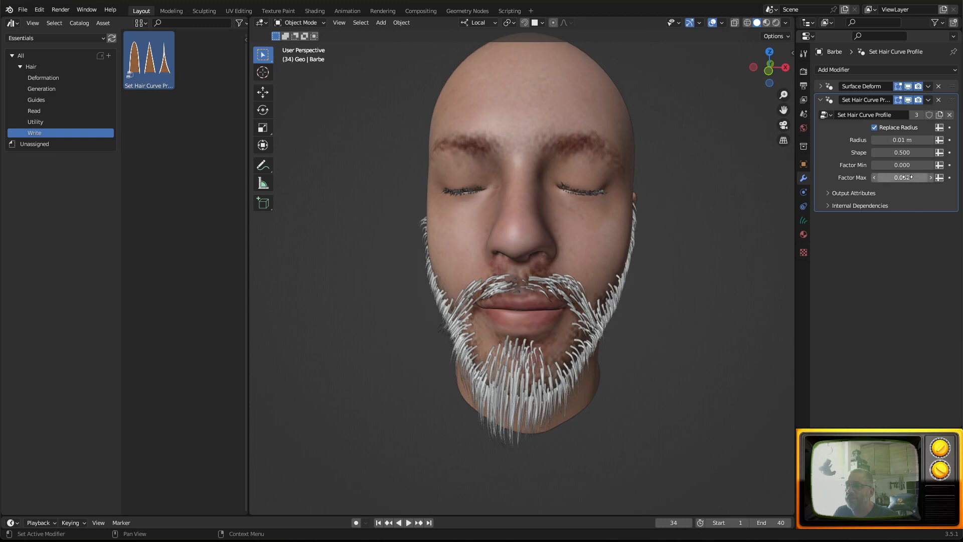
pyautogui.moveTo(558, 390); pyautogui.dragTo(609, 358, button='middle')
pyautogui.scroll(6, 609, 358)
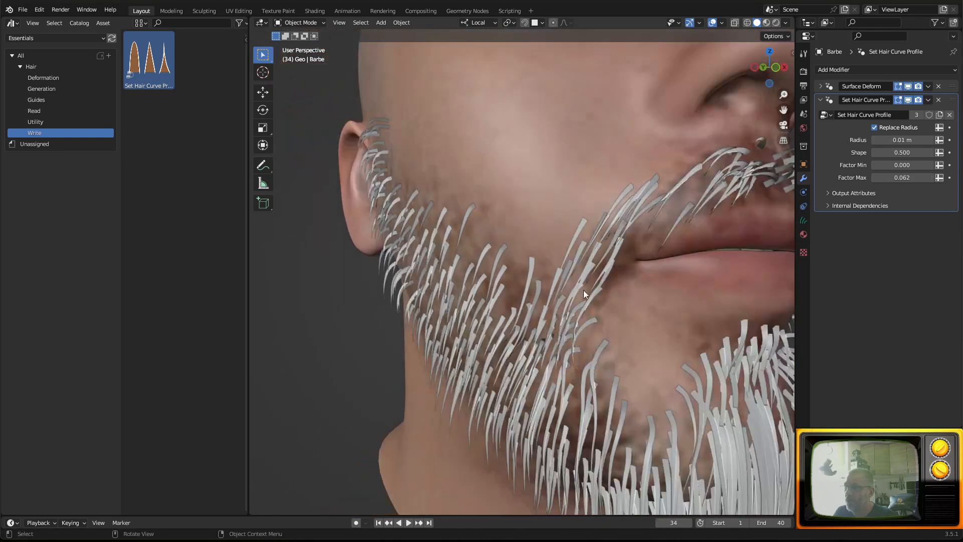
pyautogui.moveTo(918, 177); pyautogui.dragTo(880, 177)
pyautogui.scroll(-5, 602, 291)
pyautogui.moveTo(602, 291)
pyautogui.mouseDown(button='middle')
pyautogui.moveTo(625, 298)
pyautogui.moveTo(608, 303)
pyautogui.mouseUp(button='middle')
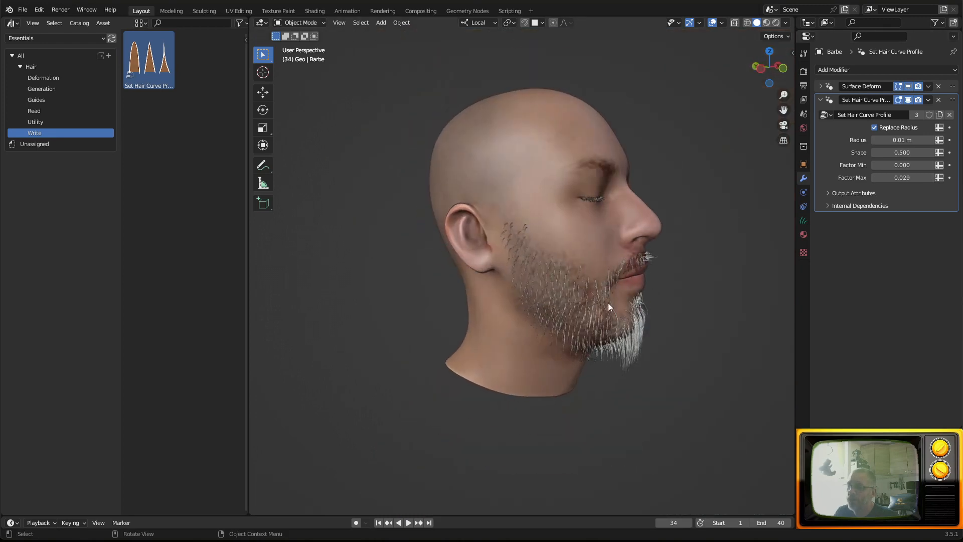
pyautogui.scroll(3, 627, 335)
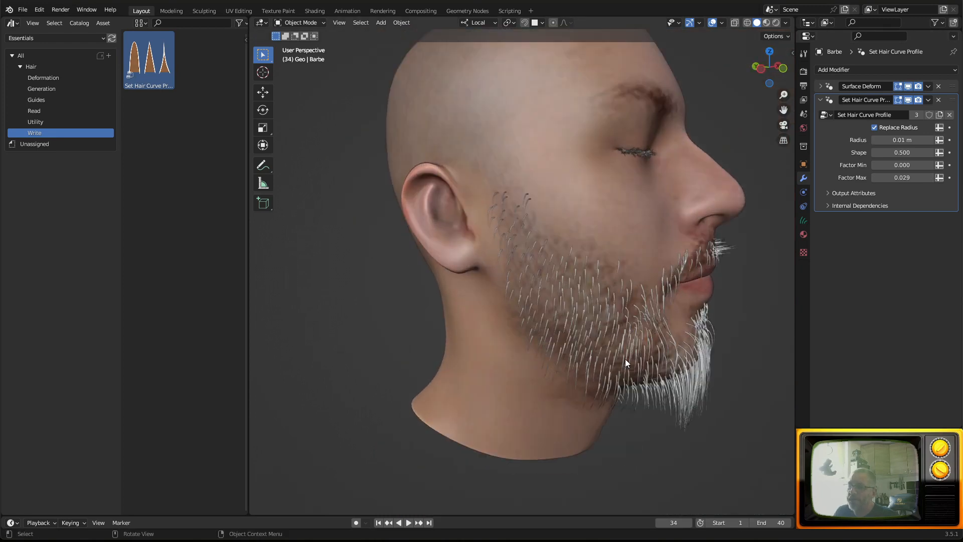
pyautogui.moveTo(695, 387); pyautogui.dragTo(713, 354, button='middle')
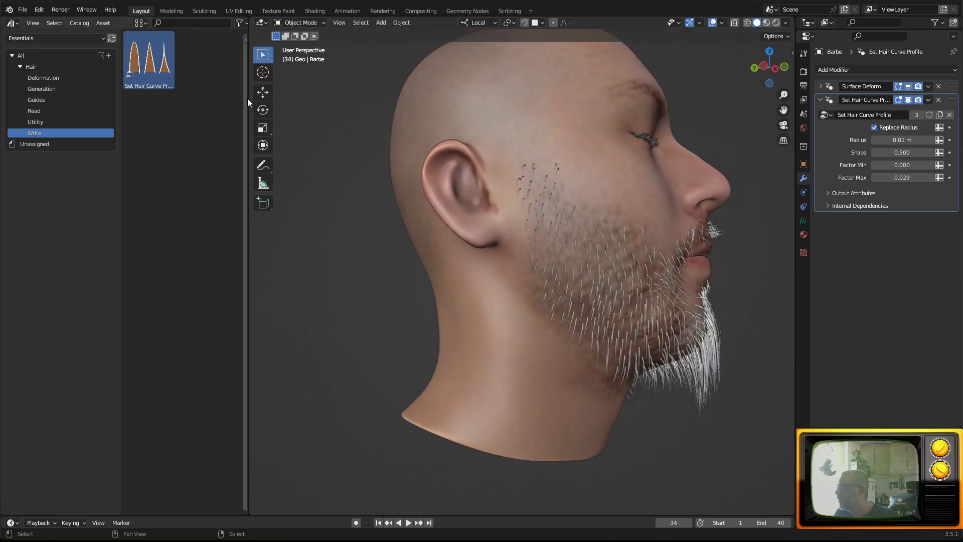
# Switch the beard to Sculpt Mode and lengthen the hairs under the chin with the Grow/Shrink brush set to Projected falloff.
pyautogui.click(309, 22)
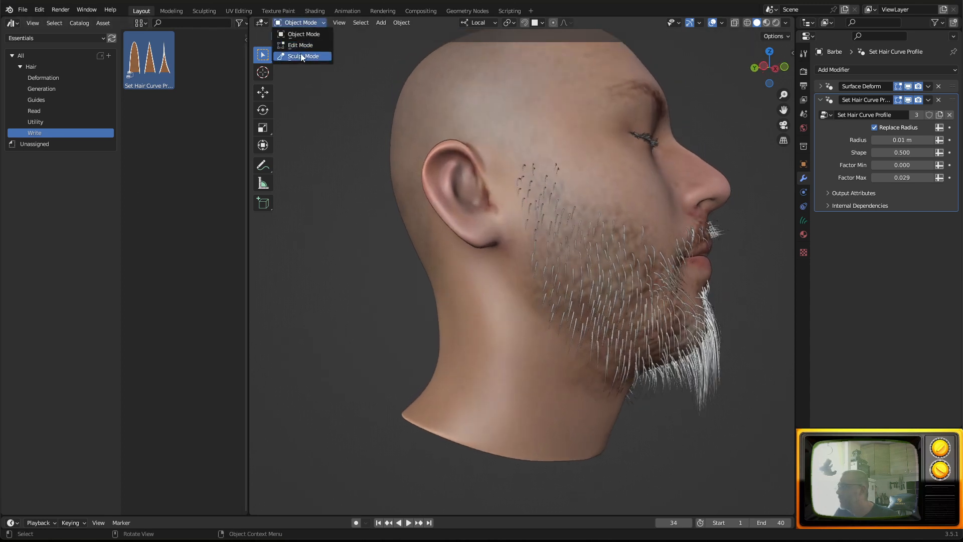
pyautogui.click(300, 55)
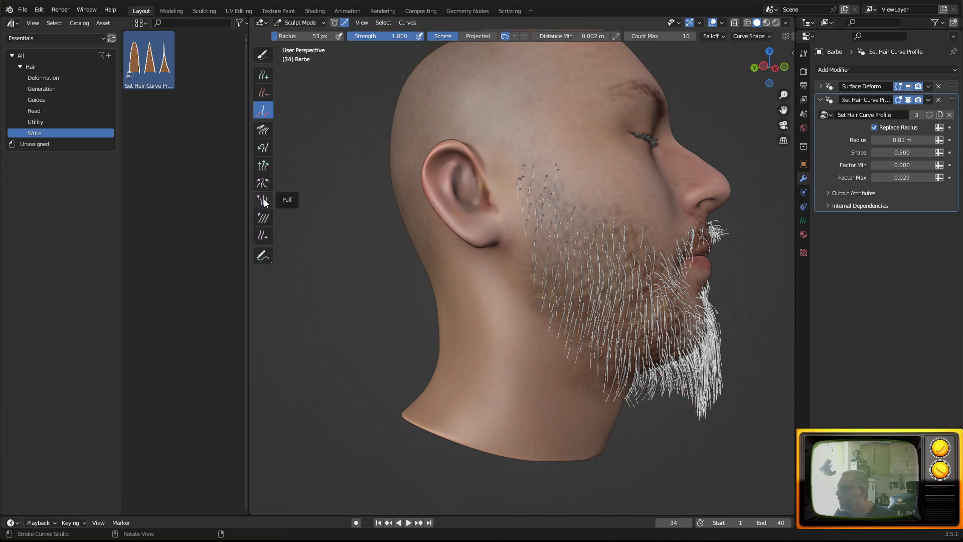
pyautogui.click(263, 165)
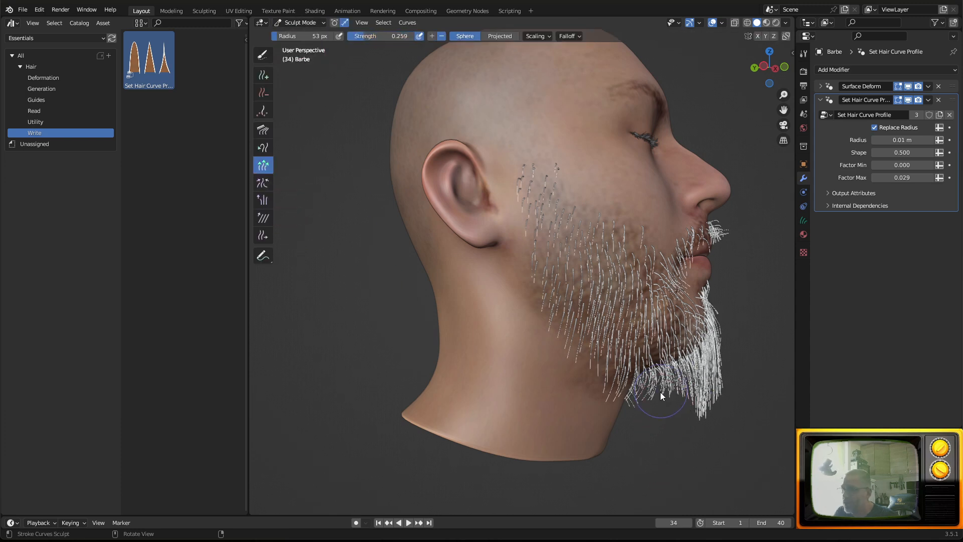
pyautogui.keyDown('ctrl'); pyautogui.moveTo(658, 400); pyautogui.dragTo(673, 383); pyautogui.keyUp('ctrl')
pyautogui.click(502, 34)
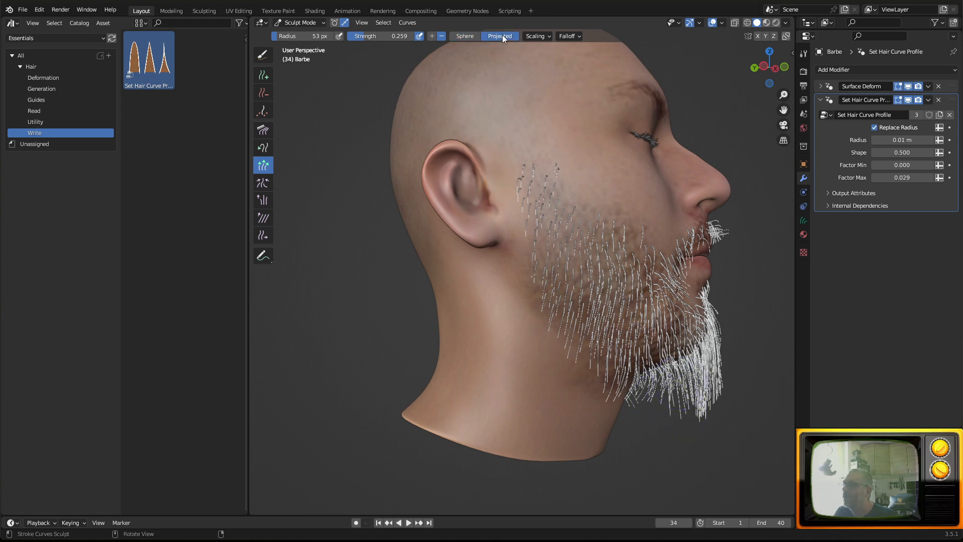
pyautogui.moveTo(602, 232); pyautogui.dragTo(616, 248, button='middle')
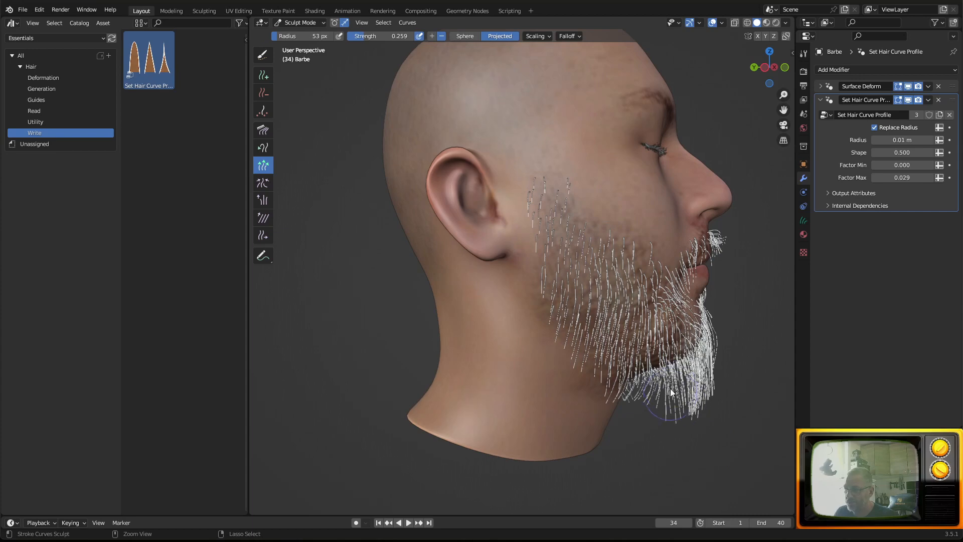
pyautogui.moveTo(646, 399); pyautogui.dragTo(668, 413)
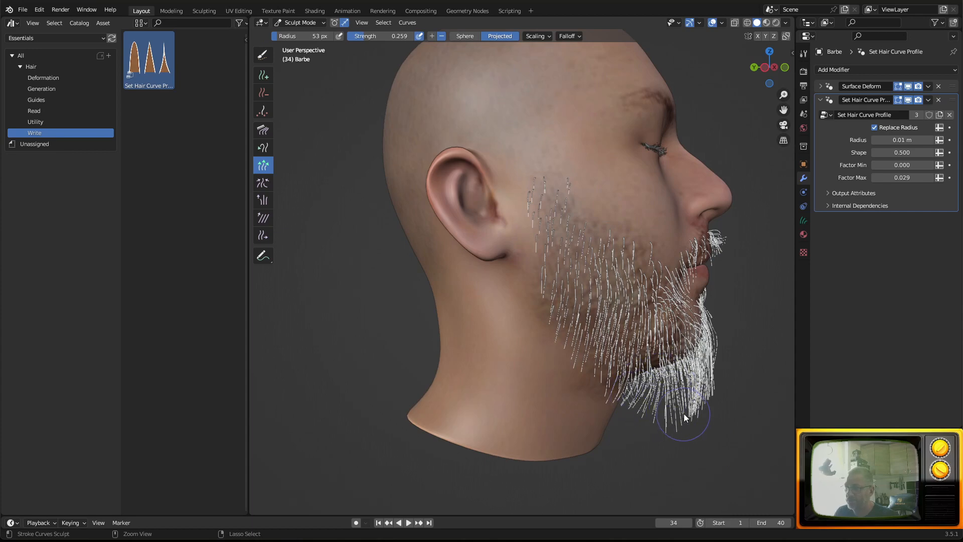
pyautogui.moveTo(685, 414); pyautogui.dragTo(694, 407, button='middle')
# Smooth the direction of the lengthened hairs under the chin with the Comb brush.
pyautogui.click(263, 131)
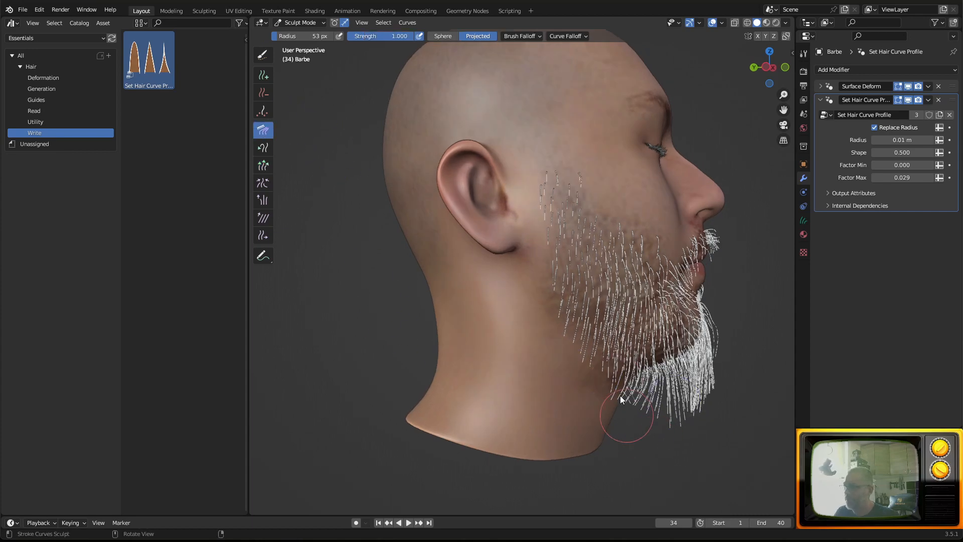
pyautogui.moveTo(680, 394); pyautogui.dragTo(649, 384)
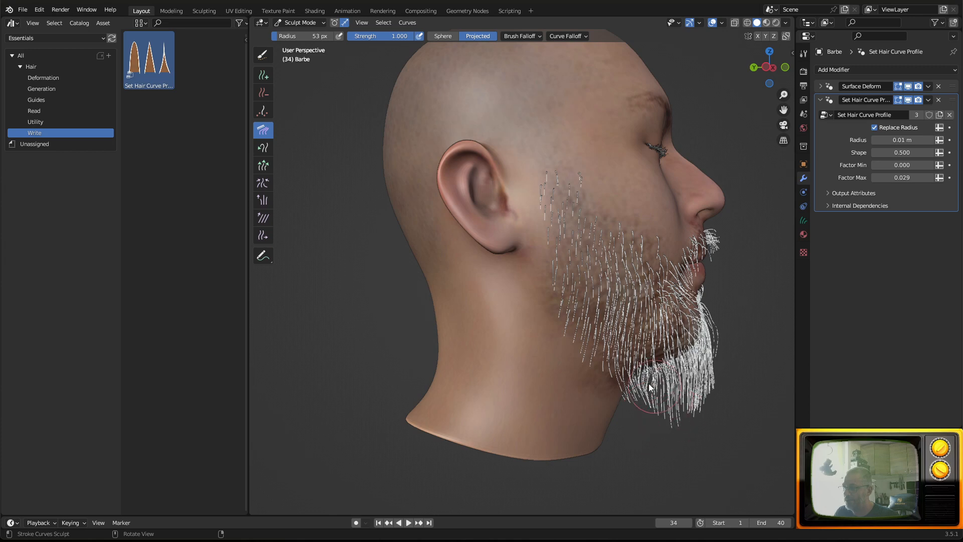
pyautogui.moveTo(673, 438); pyautogui.dragTo(511, 429, button='middle')
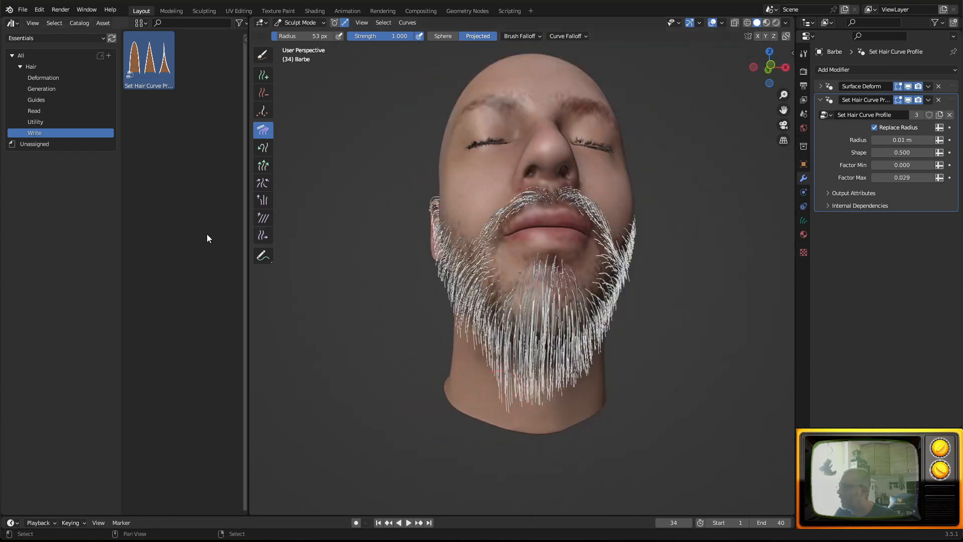
# Comb the moustache hairs from beneath the nose outward along the upper lip.
pyautogui.click(262, 165)
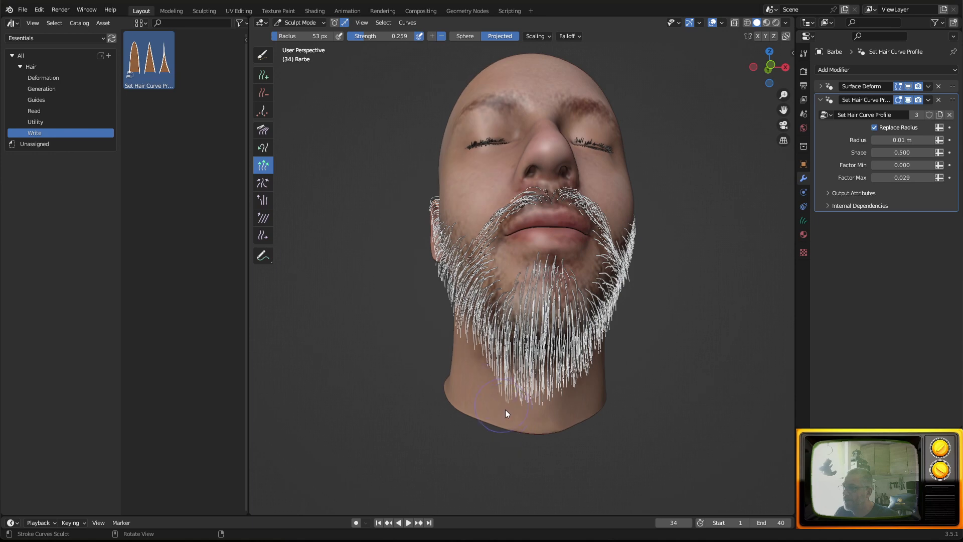
pyautogui.moveTo(505, 411); pyautogui.dragTo(538, 481, button='middle')
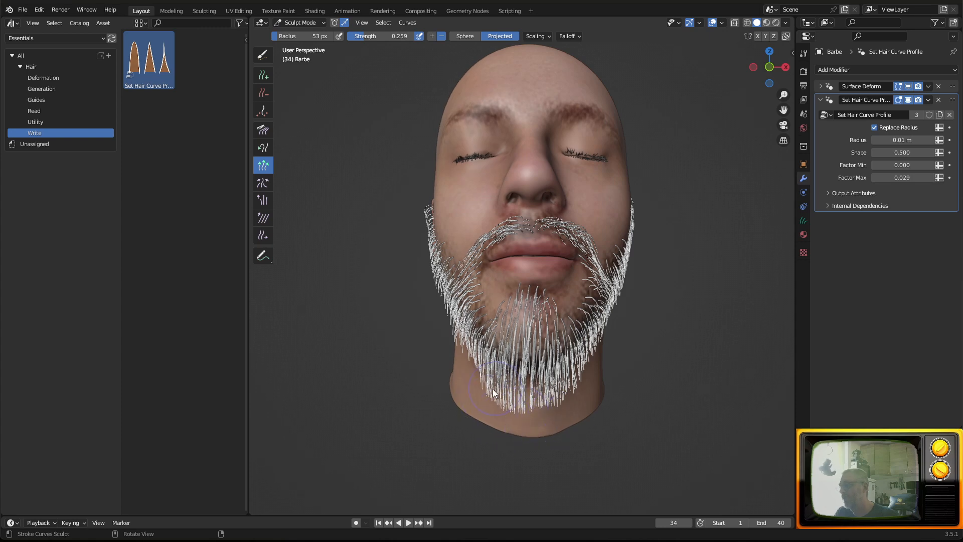
pyautogui.moveTo(522, 414); pyautogui.dragTo(602, 370, button='middle')
pyautogui.scroll(2, 672, 129)
pyautogui.keyDown('shift'); pyautogui.moveTo(672, 129); pyautogui.dragTo(603, 229, button='middle'); pyautogui.keyUp('shift')
pyautogui.scroll(1, 613, 250)
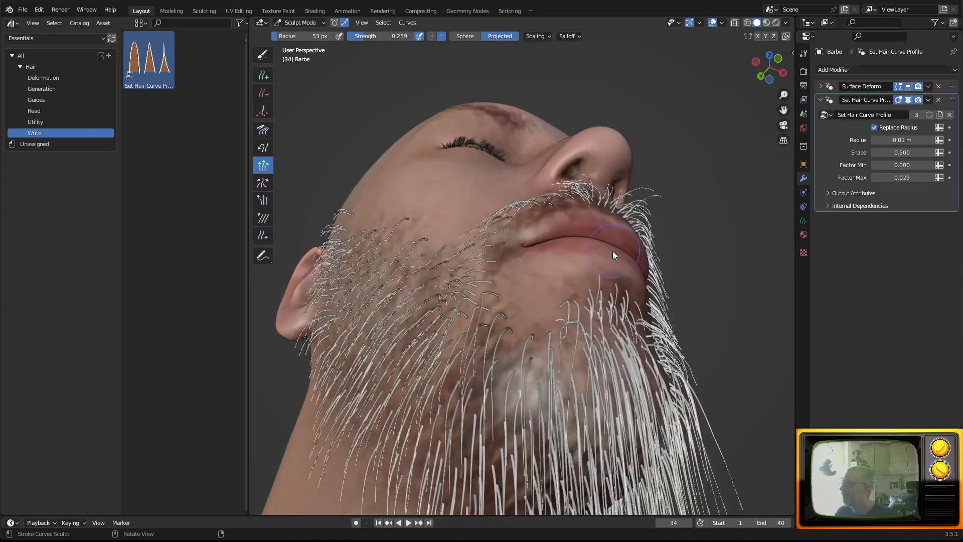
pyautogui.click(263, 130)
pyautogui.moveTo(662, 146); pyautogui.dragTo(623, 125, button='middle')
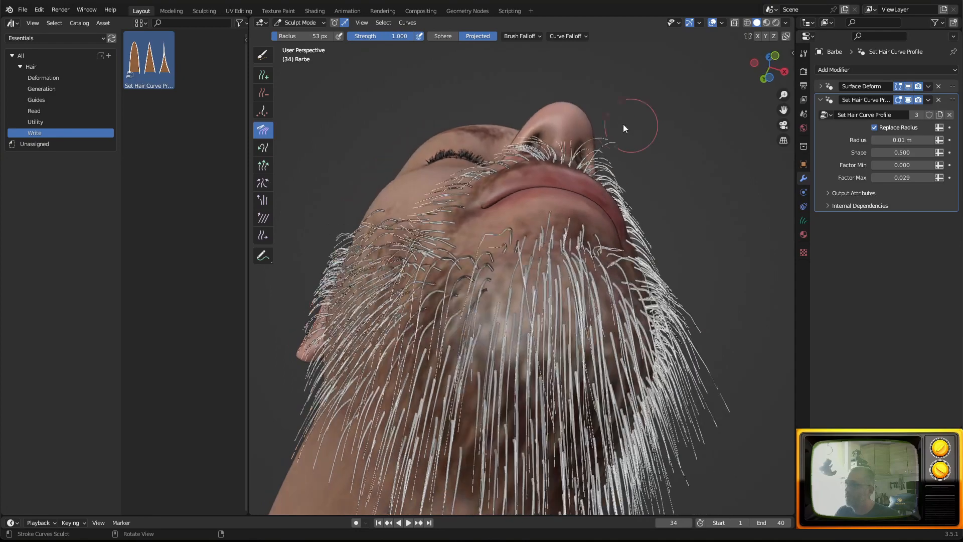
pyautogui.moveTo(590, 146); pyautogui.dragTo(632, 172)
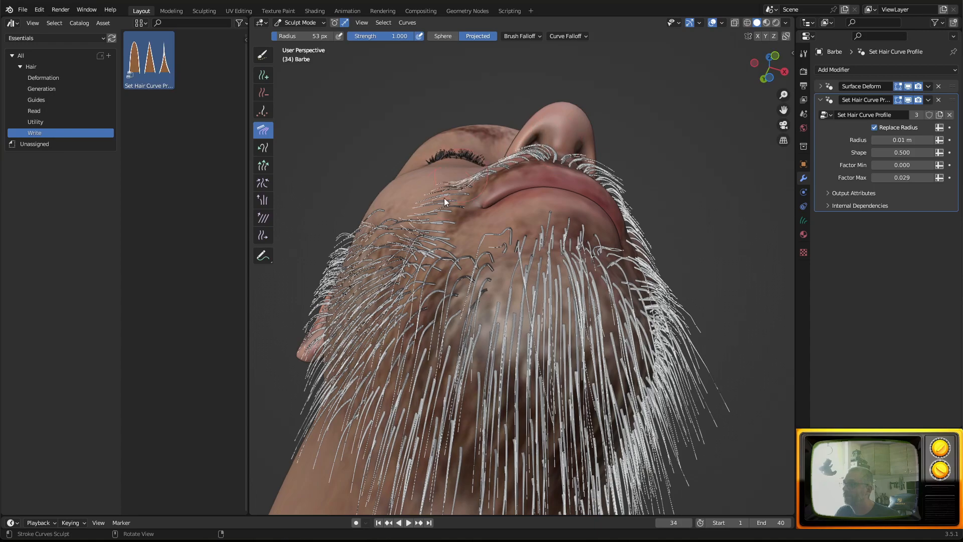
# Comb the hairs sticking out along the outer cheek and jaw downward so they follow the beard's contour.
pyautogui.moveTo(498, 204)
pyautogui.mouseDown(button='middle')
pyautogui.moveTo(506, 311)
pyautogui.moveTo(491, 338)
pyautogui.moveTo(471, 343)
pyautogui.moveTo(409, 305)
pyautogui.moveTo(435, 294)
pyautogui.moveTo(427, 288)
pyautogui.mouseUp(button='middle')
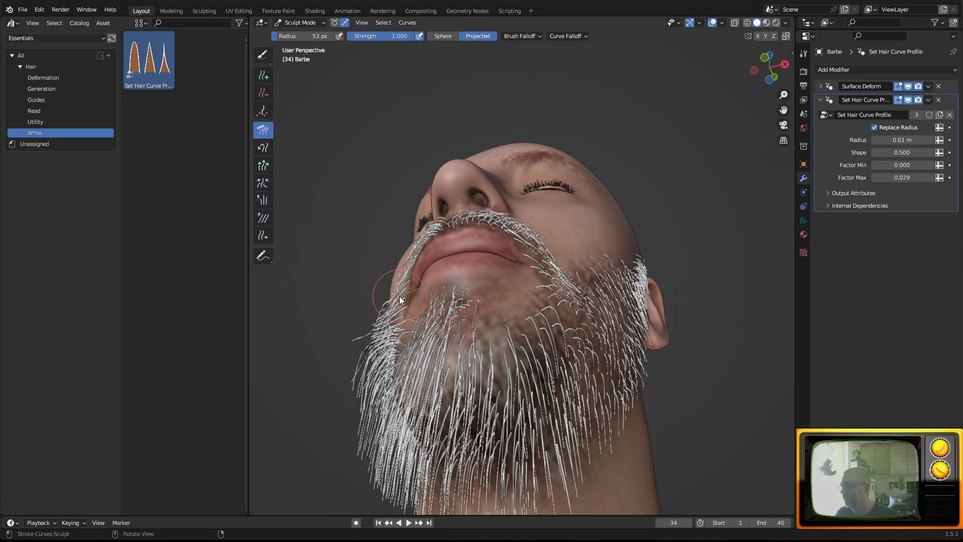
pyautogui.moveTo(346, 326); pyautogui.dragTo(339, 464)
pyautogui.moveTo(339, 464); pyautogui.dragTo(540, 410, button='middle')
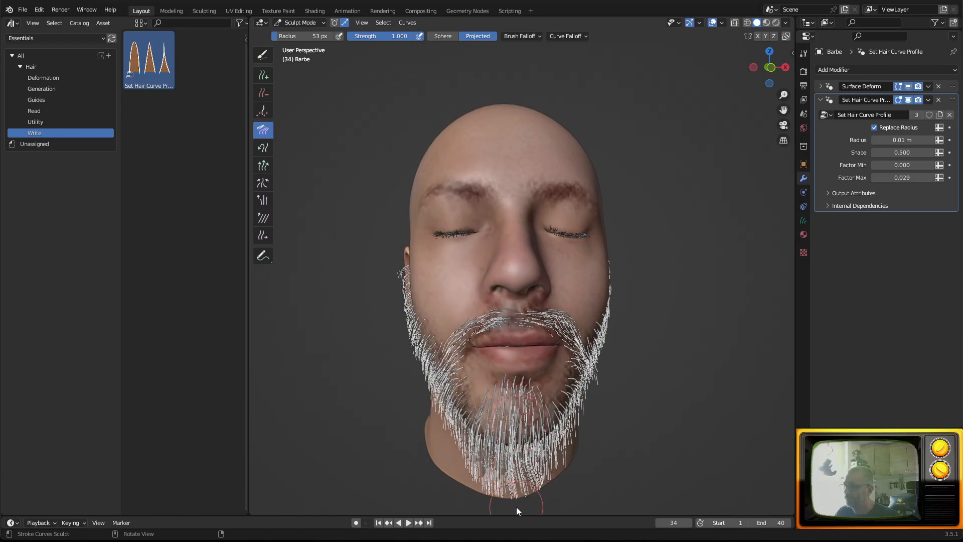
# Return the beard to Object Mode and inspect the combed hair close up from the side of the face.
pyautogui.moveTo(516, 510)
pyautogui.mouseDown(button='middle')
pyautogui.moveTo(544, 384)
pyautogui.moveTo(579, 362)
pyautogui.mouseUp(button='middle')
pyautogui.click(305, 23)
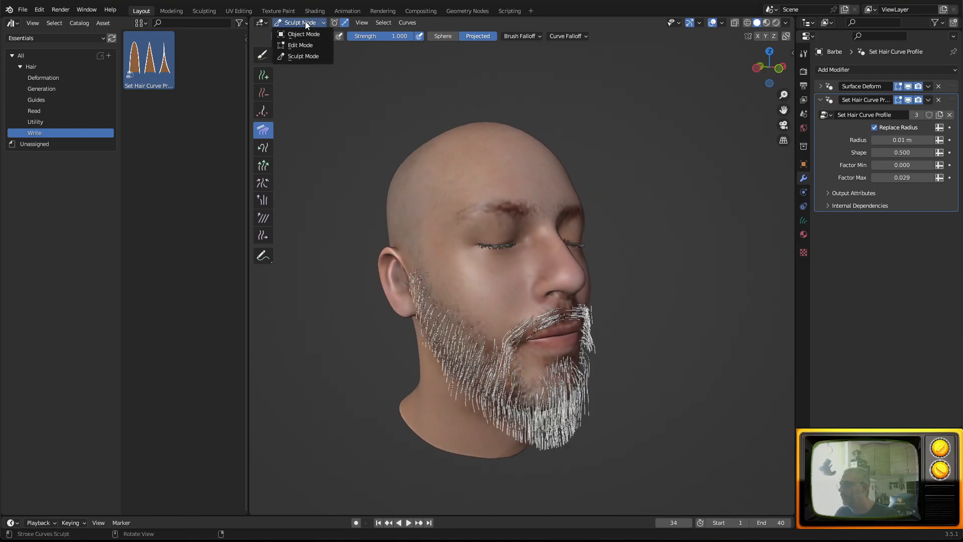
pyautogui.click(304, 34)
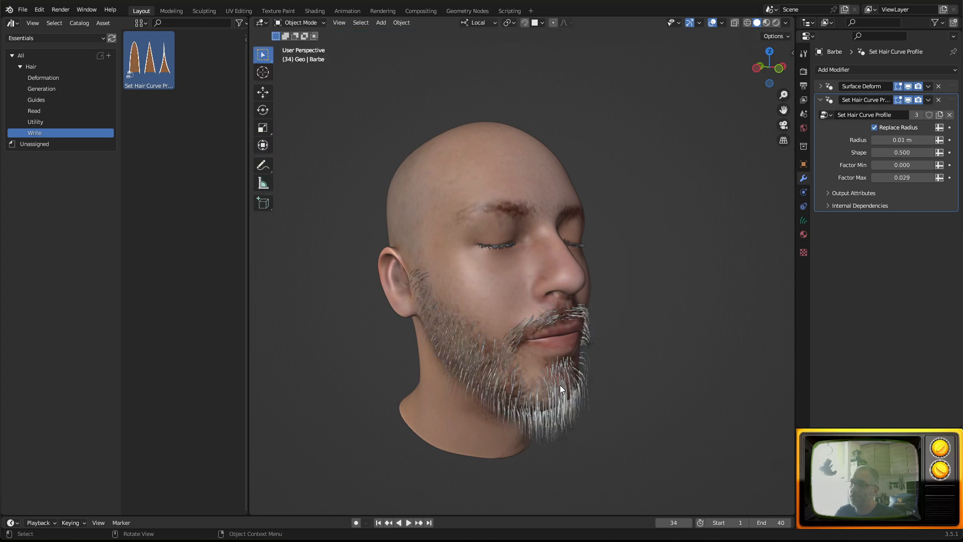
pyautogui.moveTo(560, 385); pyautogui.dragTo(502, 330, button='middle')
pyautogui.scroll(3, 589, 334)
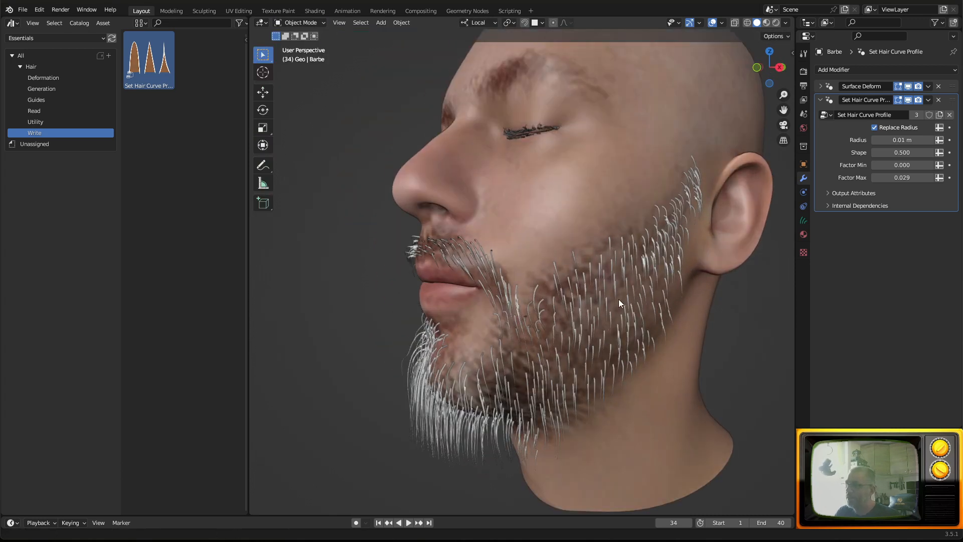
pyautogui.moveTo(618, 299); pyautogui.dragTo(608, 329, button='middle')
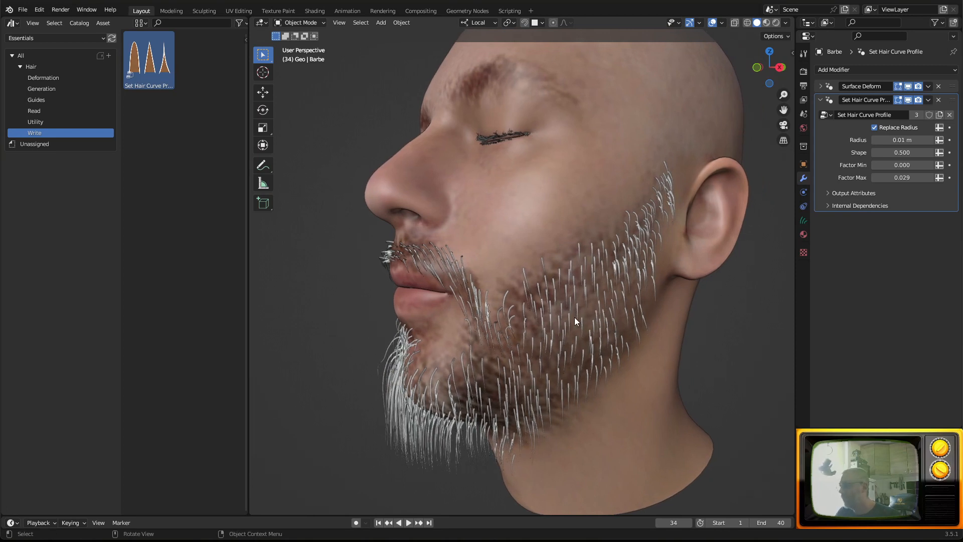
# Split the Asset Browser area in two, turn the lower half into a Shader Editor and collapse its sidebar.
pyautogui.moveTo(245, 514); pyautogui.dragTo(218, 200)
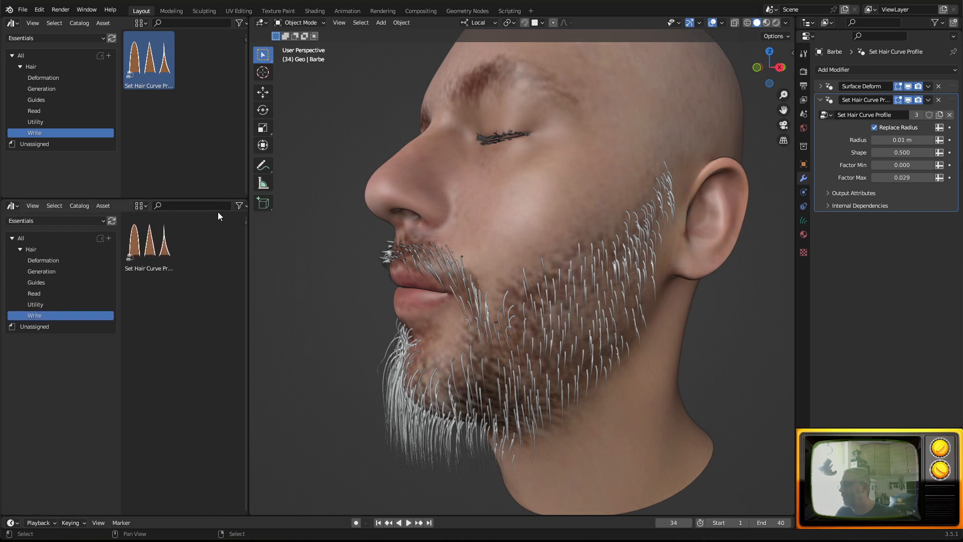
pyautogui.click(12, 209)
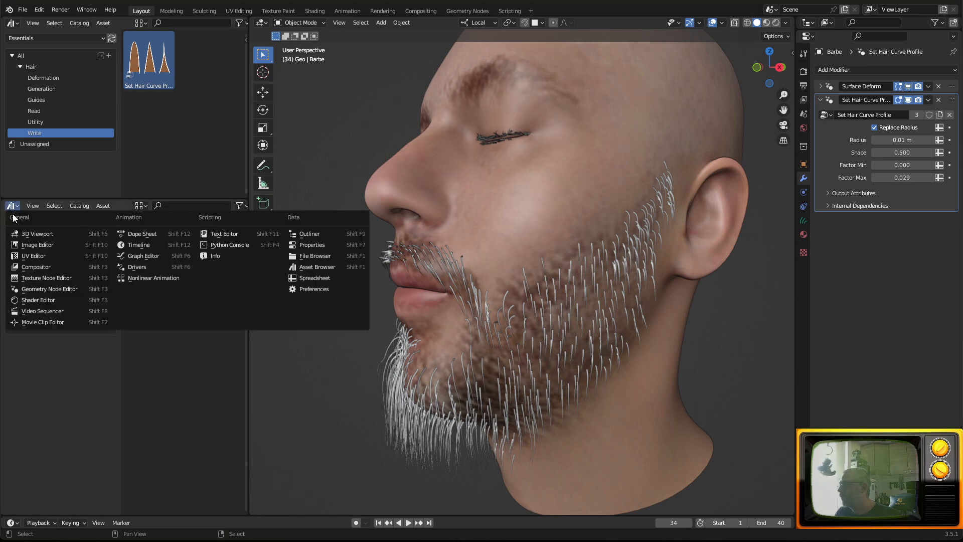
pyautogui.click(55, 303)
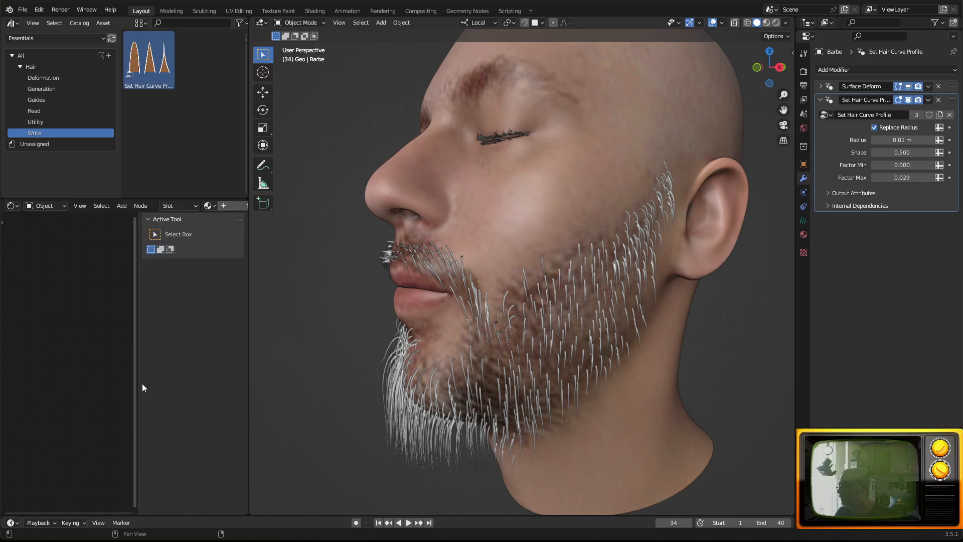
pyautogui.moveTo(135, 383); pyautogui.dragTo(253, 393)
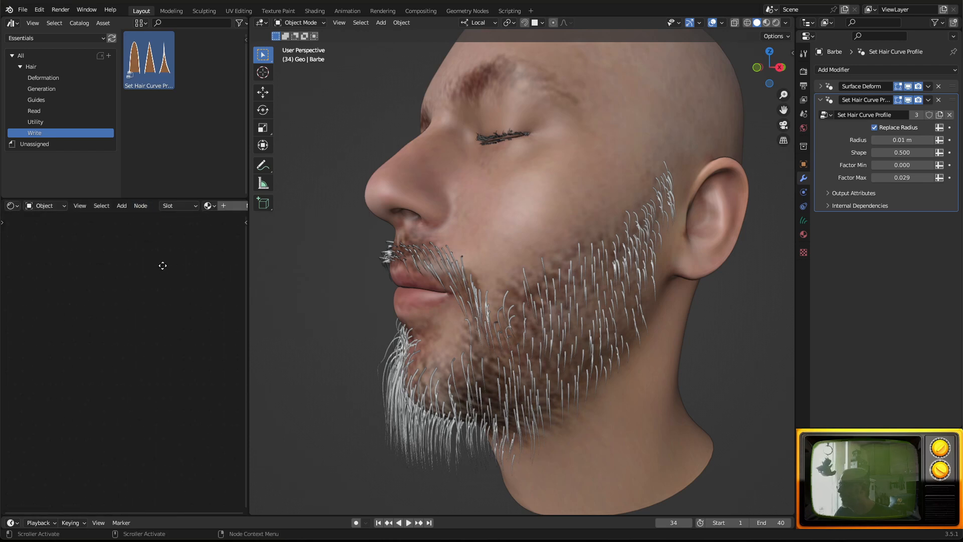
# Create a new material for the Barbe hair curves and bring its nodes into view.
pyautogui.click(238, 205)
pyautogui.moveTo(83, 369); pyautogui.dragTo(169, 284, button='middle')
pyautogui.scroll(4, 170, 284)
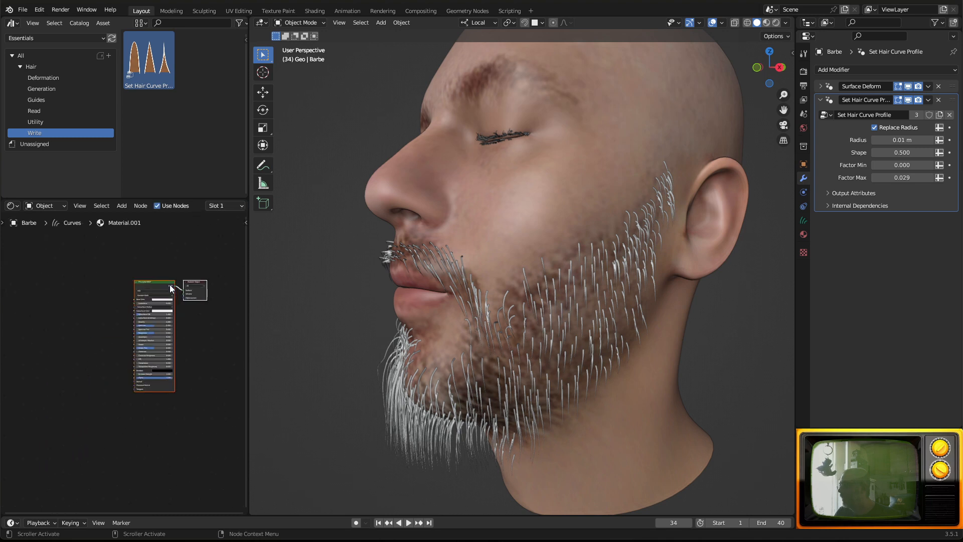
pyautogui.scroll(4, 172, 297)
pyautogui.moveTo(138, 340); pyautogui.dragTo(170, 427, button='middle')
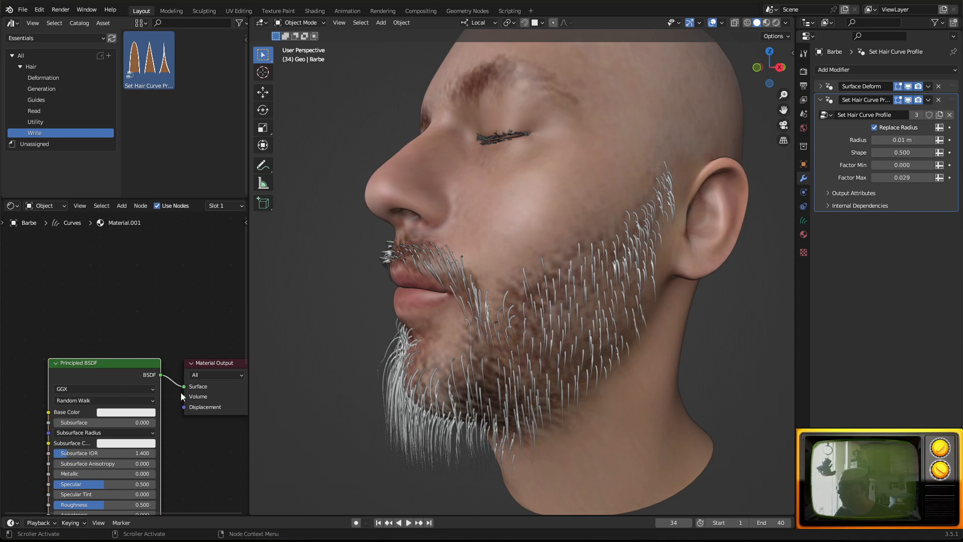
# Place the Principled BSDF node, disconnected from the Material Output, lower in the node tree to free space above it.
pyautogui.scroll(-5, 163, 366)
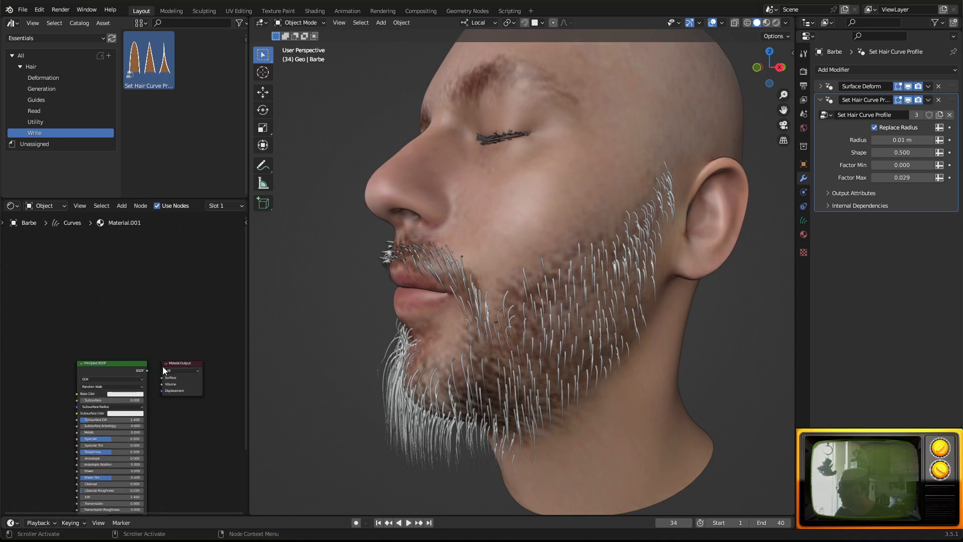
pyautogui.moveTo(125, 366); pyautogui.dragTo(113, 443)
pyautogui.moveTo(122, 408); pyautogui.dragTo(155, 336, button='middle')
pyautogui.scroll(2, 148, 339)
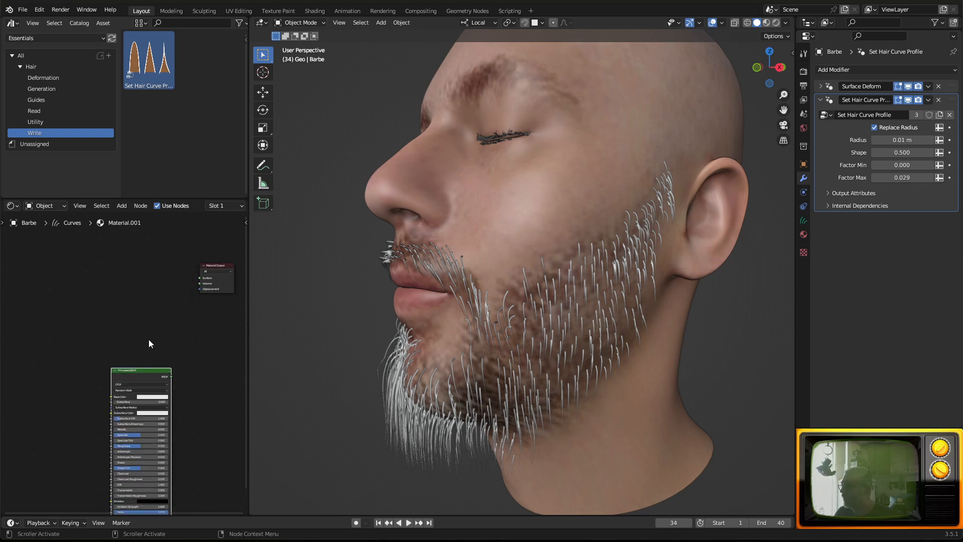
# Check the render engine, add a Principled Hair BSDF node and connect it to the Material Output's Surface.
pyautogui.click(803, 71)
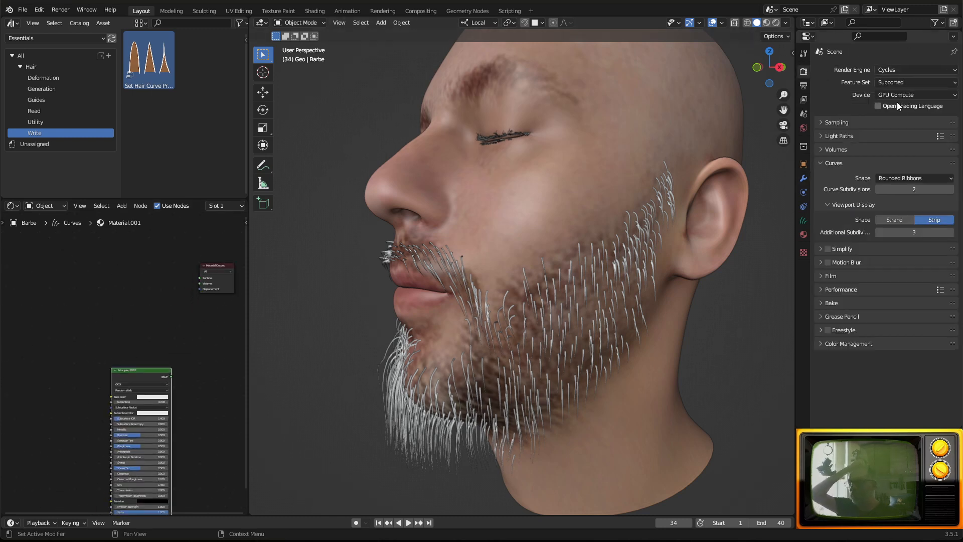
pyautogui.click(123, 207)
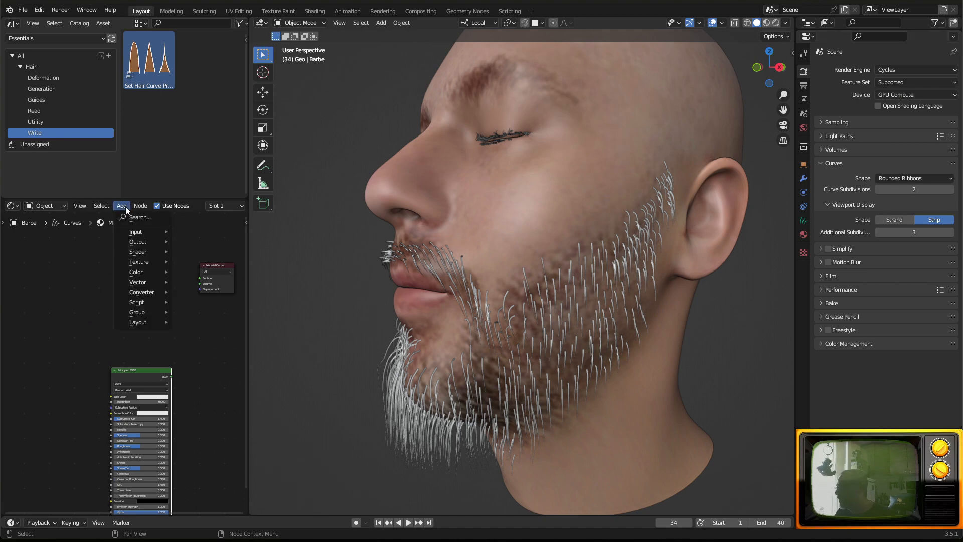
pyautogui.moveTo(147, 255)
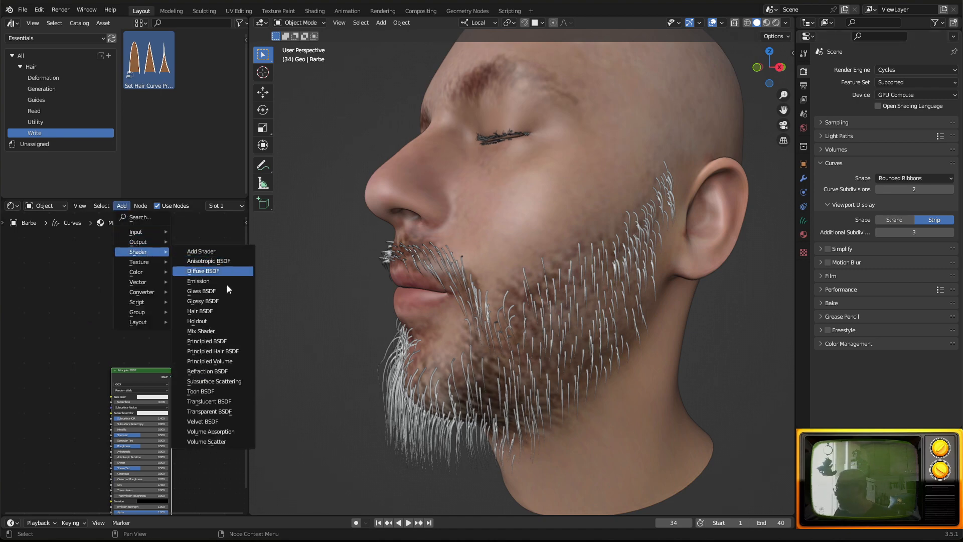
pyautogui.click(229, 350)
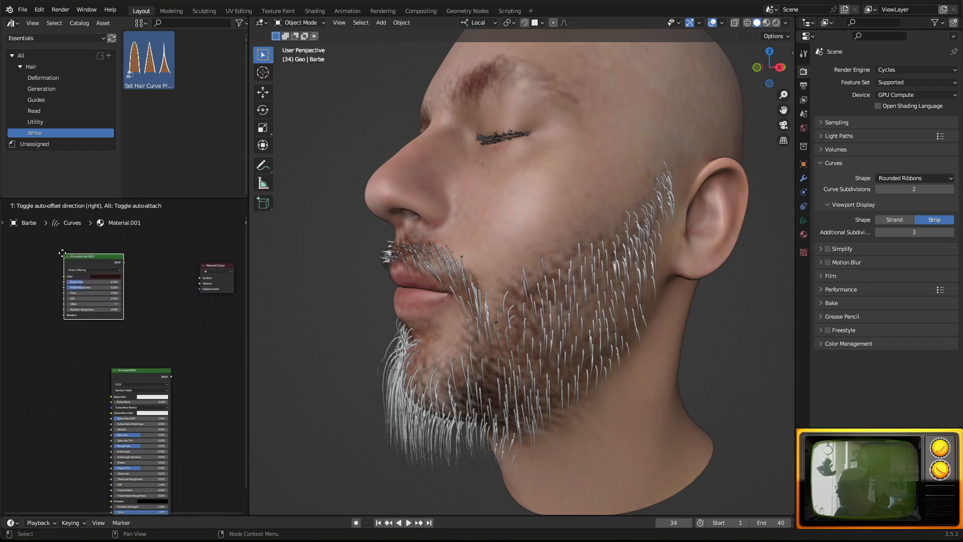
pyautogui.click(86, 255)
pyautogui.scroll(2, 169, 300)
pyautogui.moveTo(170, 299); pyautogui.dragTo(82, 297, button='middle')
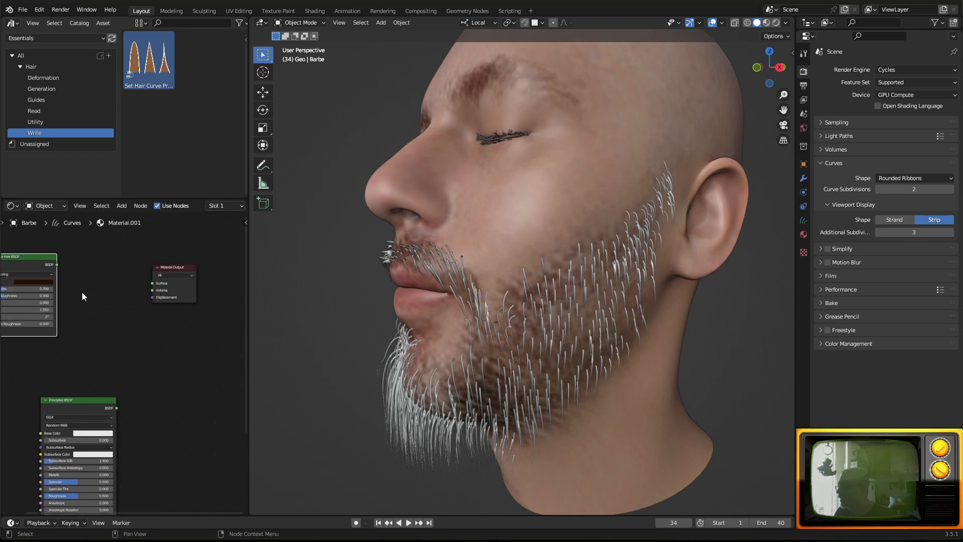
pyautogui.moveTo(56, 264); pyautogui.dragTo(155, 286)
pyautogui.moveTo(176, 364); pyautogui.dragTo(245, 337, button='middle')
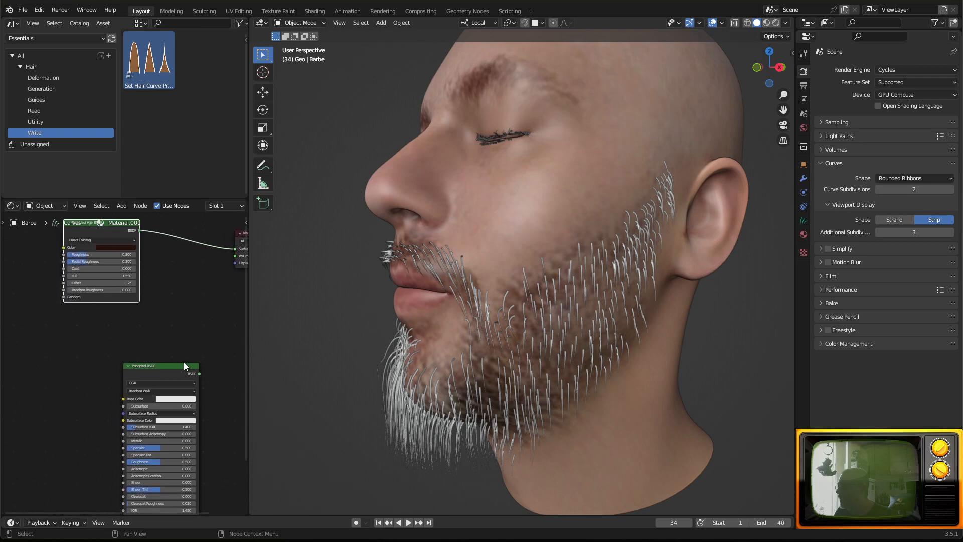
# Duplicate the Material Output beside the Principled BSDF and connect that shader to the copy's Surface.
pyautogui.moveTo(174, 368); pyautogui.dragTo(105, 351)
pyautogui.moveTo(185, 332); pyautogui.dragTo(144, 366, button='middle')
pyautogui.scroll(-3, 136, 371)
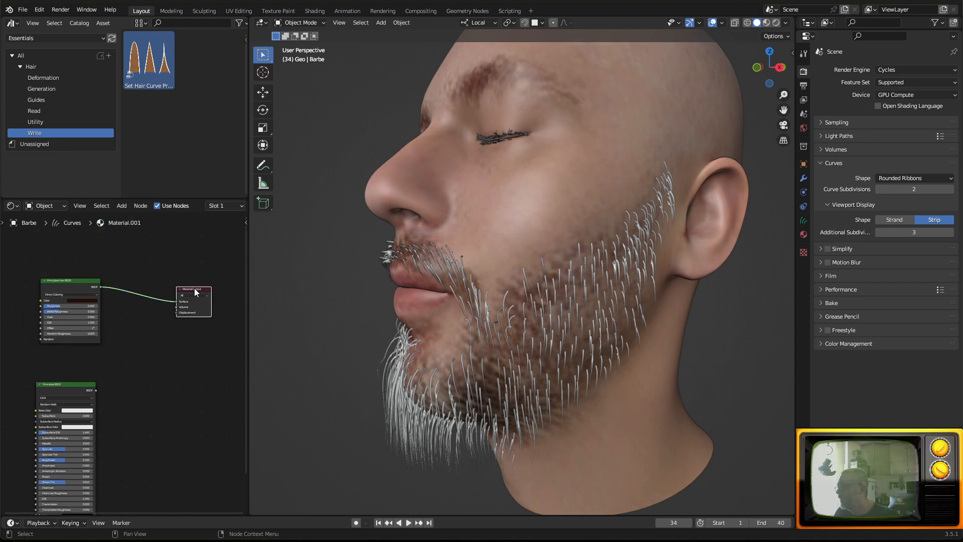
pyautogui.moveTo(194, 288); pyautogui.dragTo(164, 299)
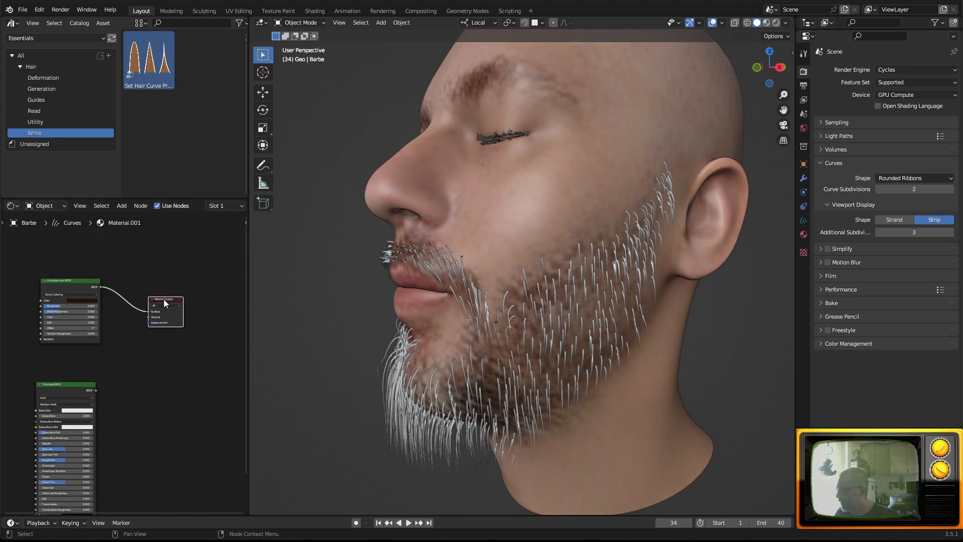
pyautogui.hotkey('shift', 'd')
pyautogui.click(157, 399)
pyautogui.scroll(2, 95, 407)
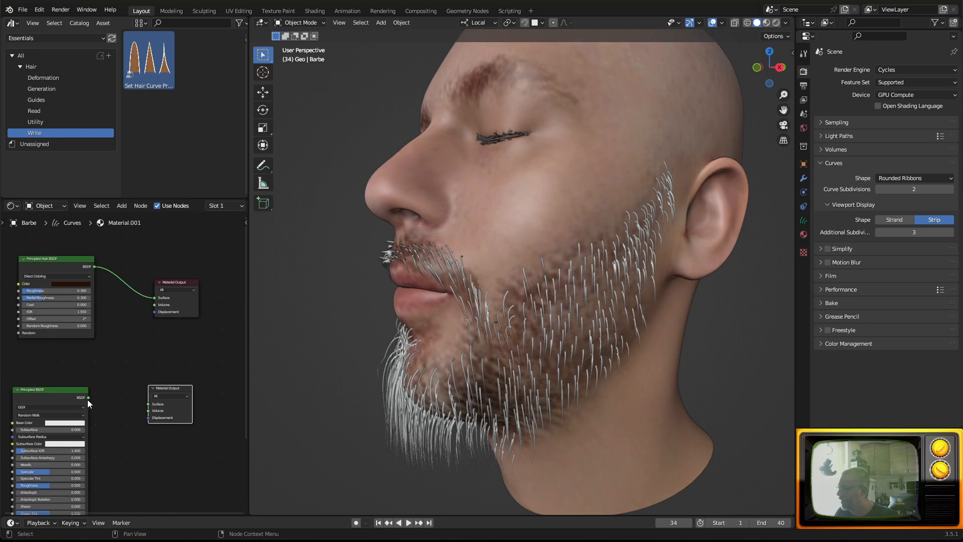
pyautogui.moveTo(89, 397); pyautogui.dragTo(150, 404)
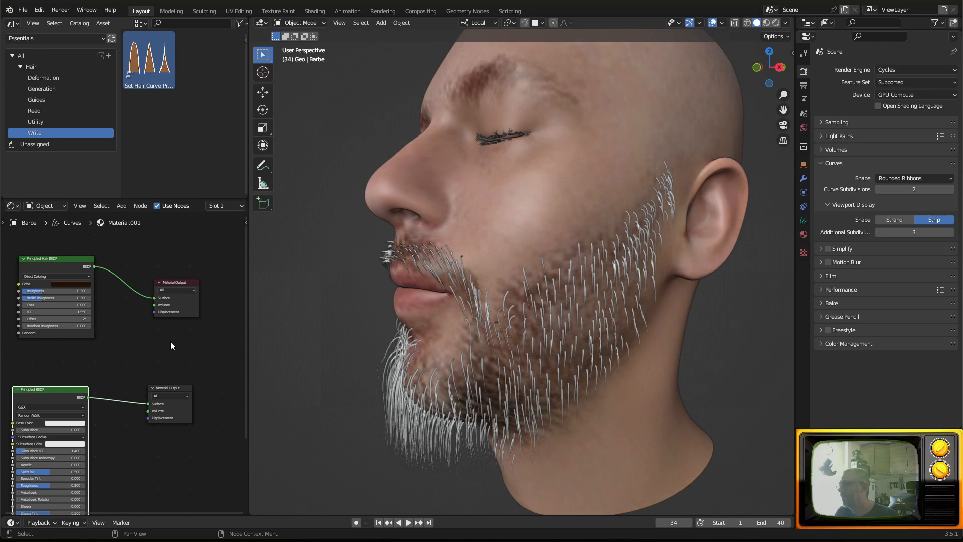
# Set the Principled Hair BSDF's output target to Cycles and the Principled BSDF's output target to Eevee.
pyautogui.click(186, 289)
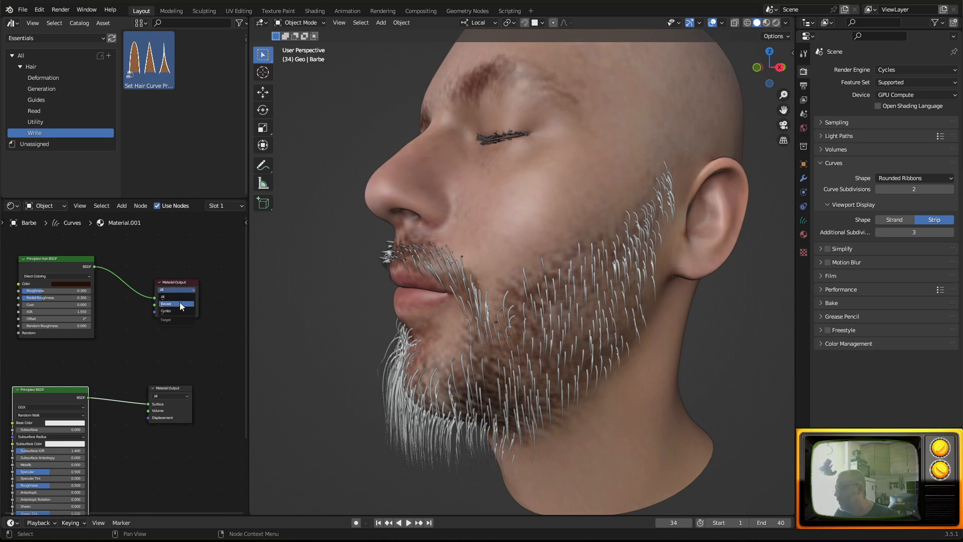
pyautogui.click(182, 312)
pyautogui.click(171, 390)
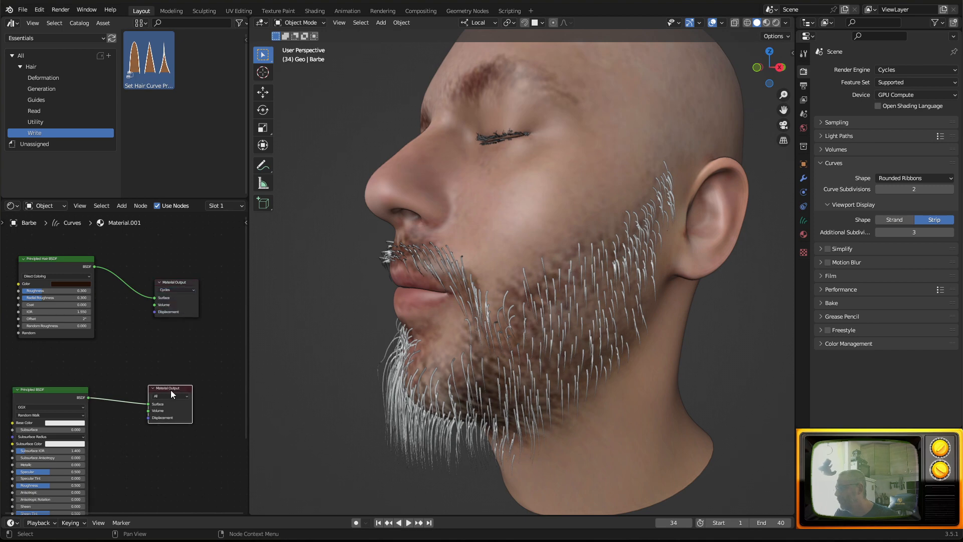
pyautogui.click(174, 394)
pyautogui.click(178, 410)
# Set the Principled BSDF's base color to a reddish brown and preview the beard in Material Preview and Rendered shading.
pyautogui.scroll(2, 150, 400)
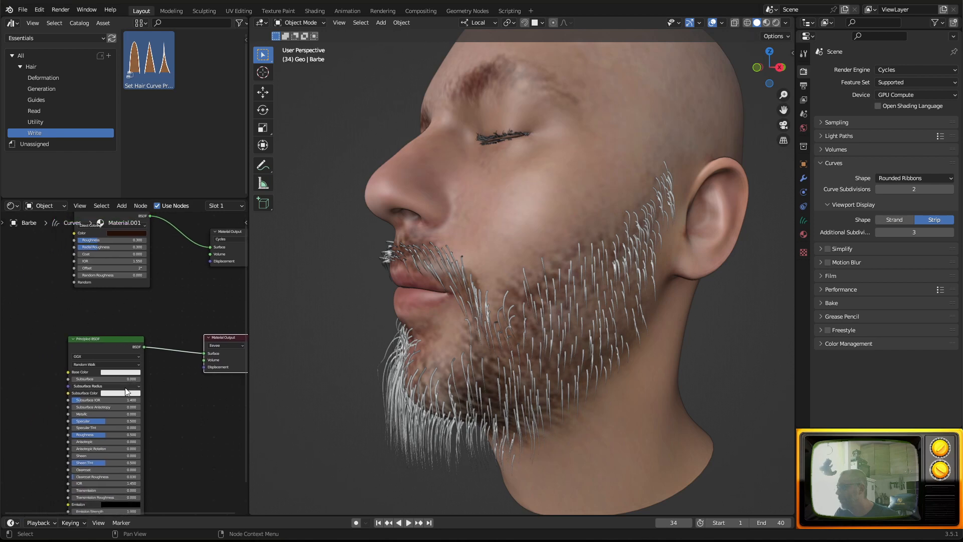
pyautogui.click(125, 375)
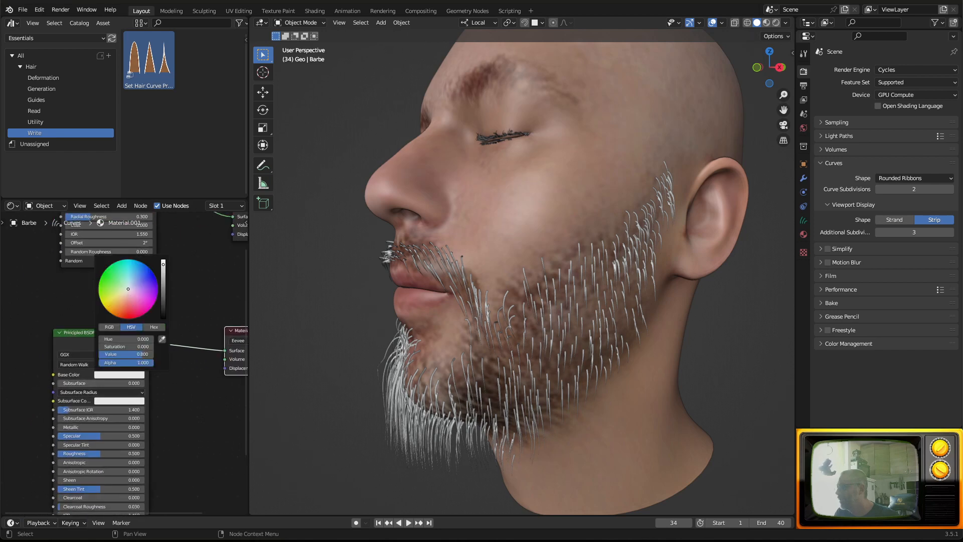
pyautogui.moveTo(128, 290); pyautogui.dragTo(125, 301)
pyautogui.moveTo(163, 264); pyautogui.dragTo(163, 289)
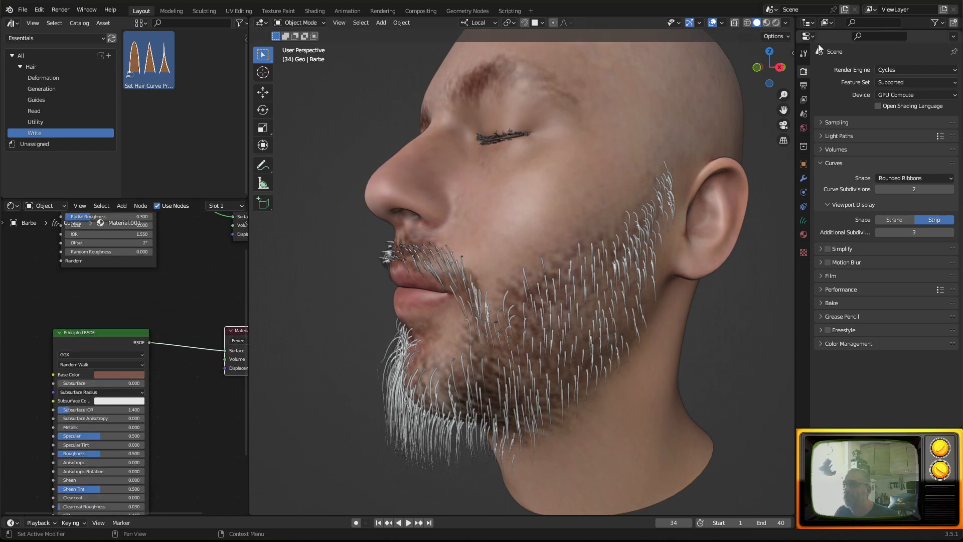
pyautogui.click(767, 22)
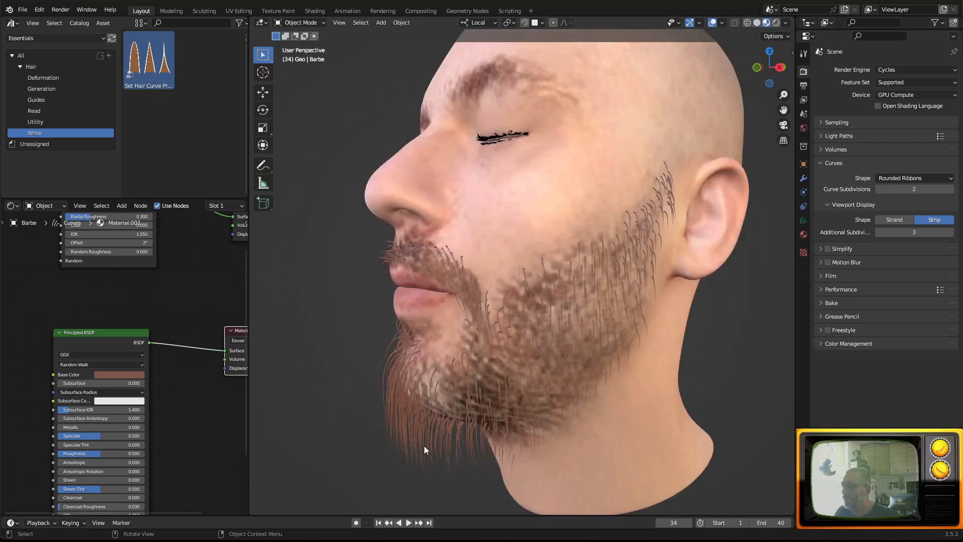
pyautogui.click(776, 22)
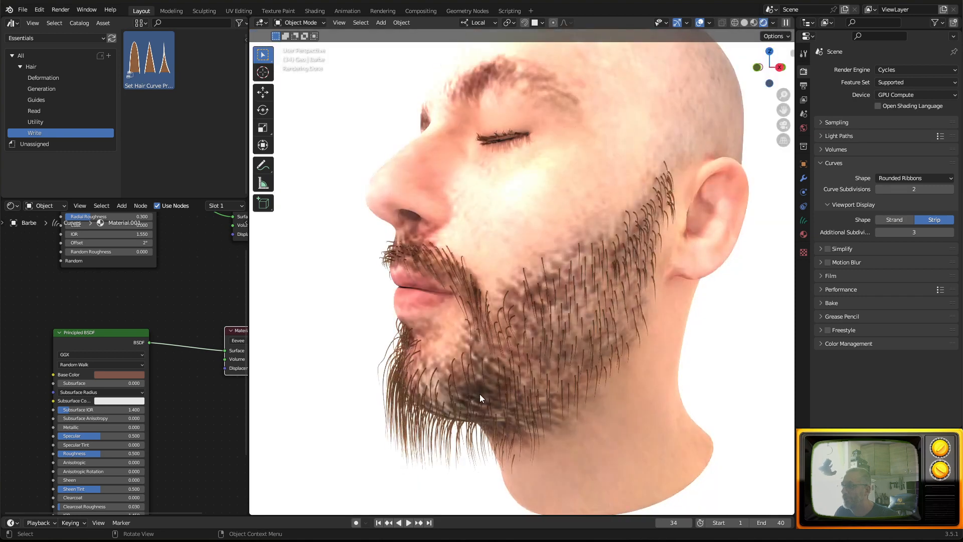
# Stack the Cycles Material Output directly above the Eevee one and align the two nodes.
pyautogui.moveTo(196, 259); pyautogui.dragTo(182, 332, button='middle')
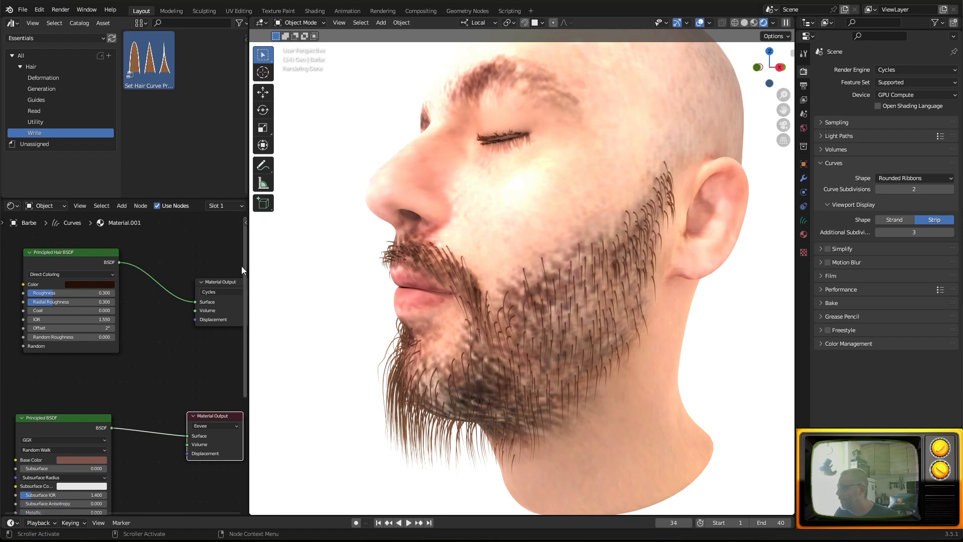
pyautogui.moveTo(218, 282); pyautogui.dragTo(215, 358)
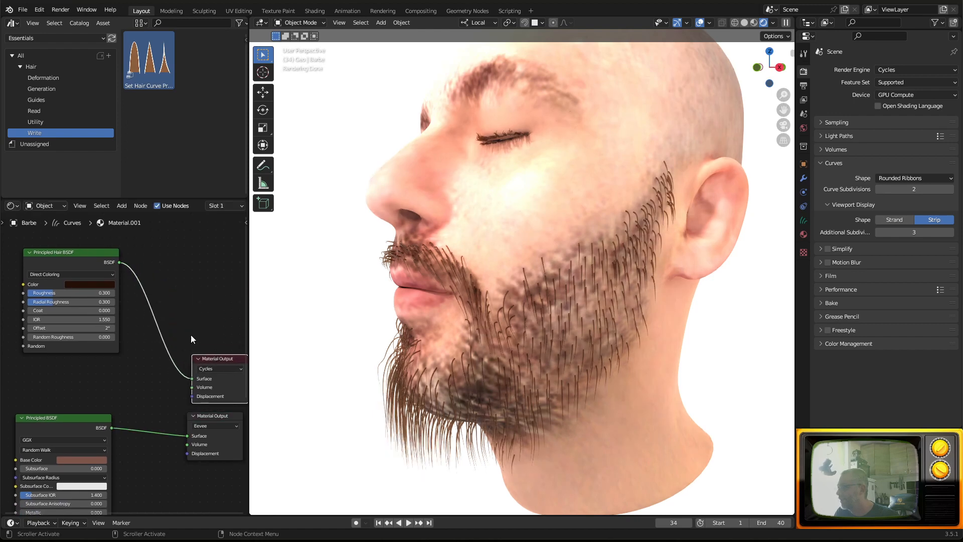
pyautogui.click(210, 415)
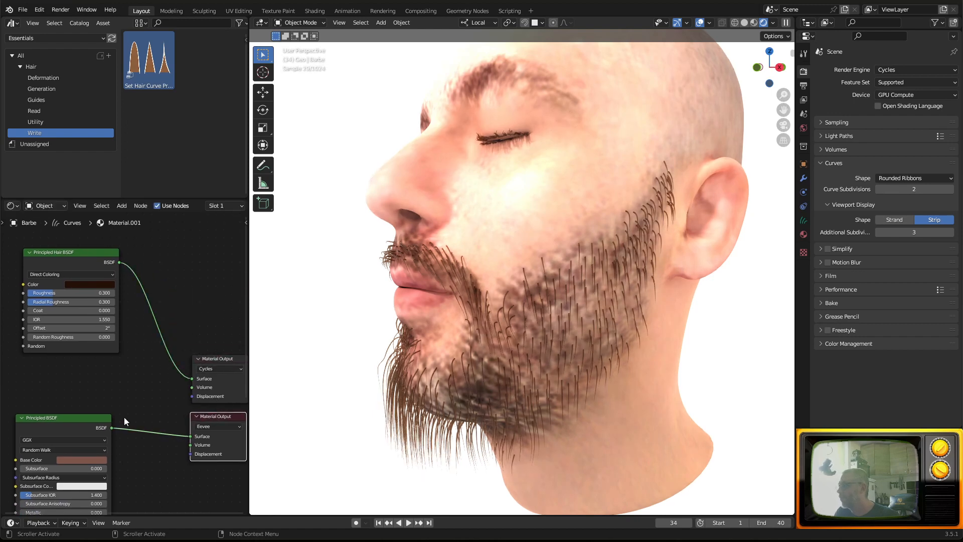
# Add a Curves Info node to the material's node tree, well before the Principled Hair BSDF.
pyautogui.moveTo(54, 437); pyautogui.dragTo(175, 399, button='middle')
pyautogui.scroll(-3, 175, 376)
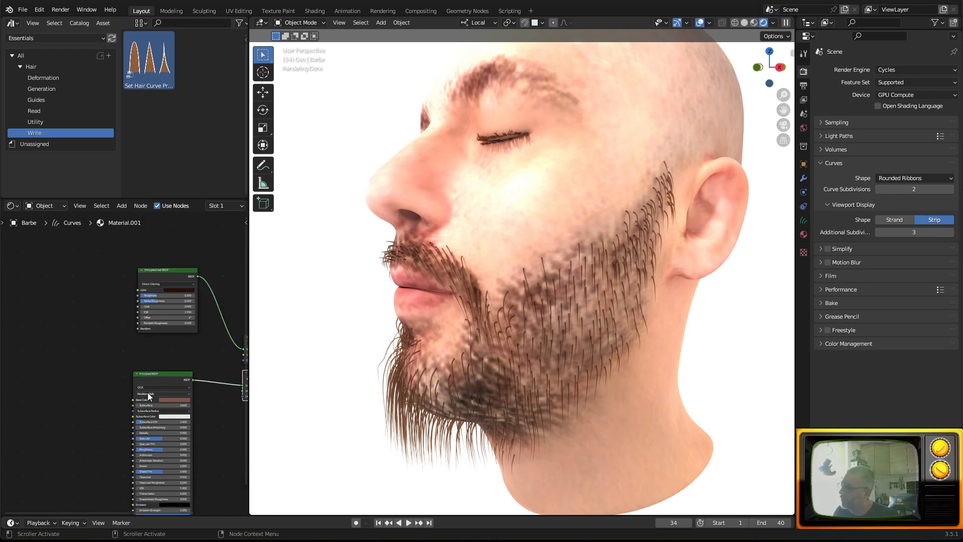
pyautogui.scroll(-2, 150, 389)
pyautogui.moveTo(164, 381); pyautogui.dragTo(103, 361, button='middle')
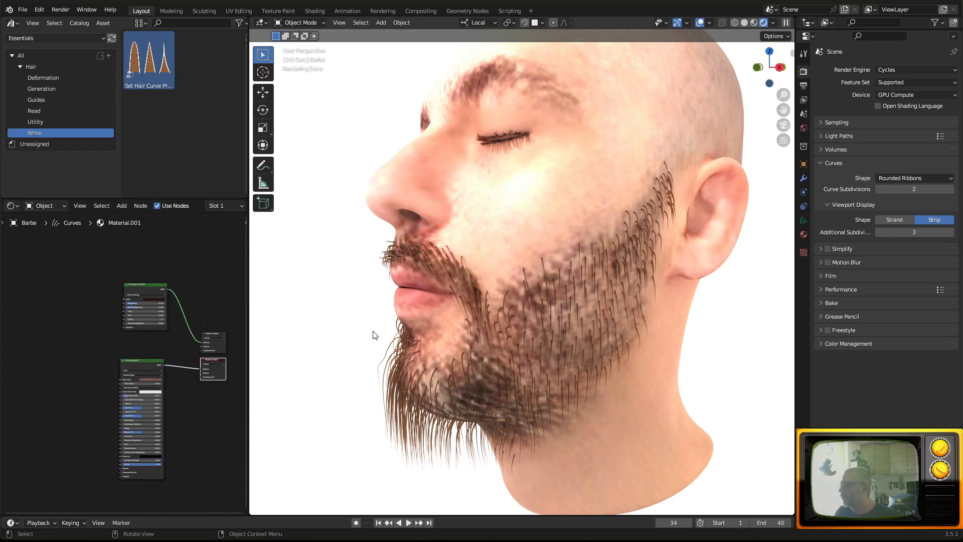
pyautogui.click(120, 206)
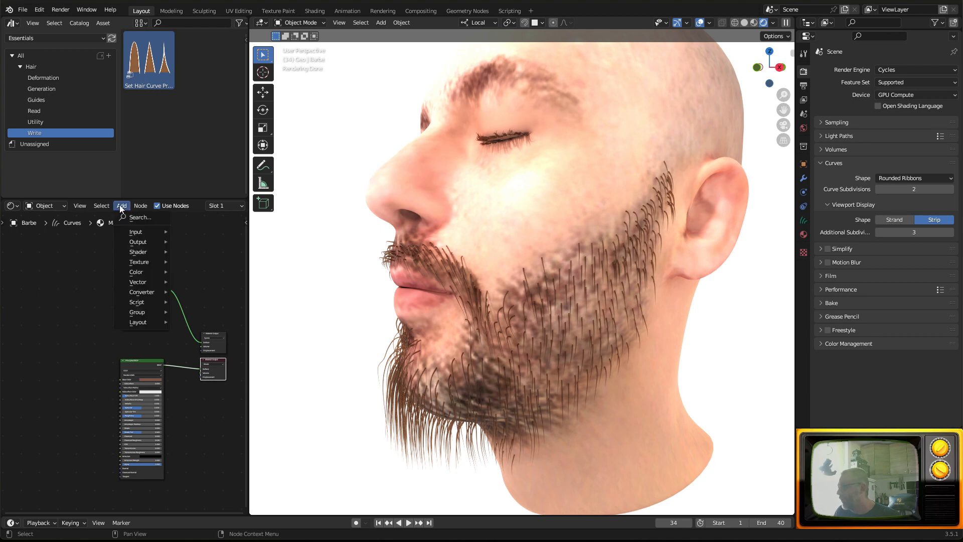
pyautogui.moveTo(140, 232)
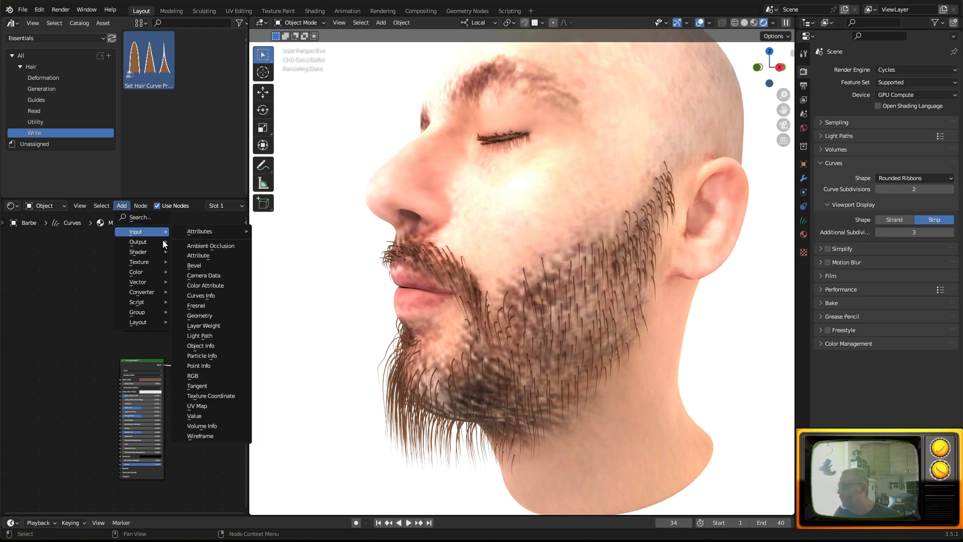
pyautogui.click(217, 300)
pyautogui.click(40, 313)
pyautogui.moveTo(68, 297); pyautogui.dragTo(93, 265, button='middle')
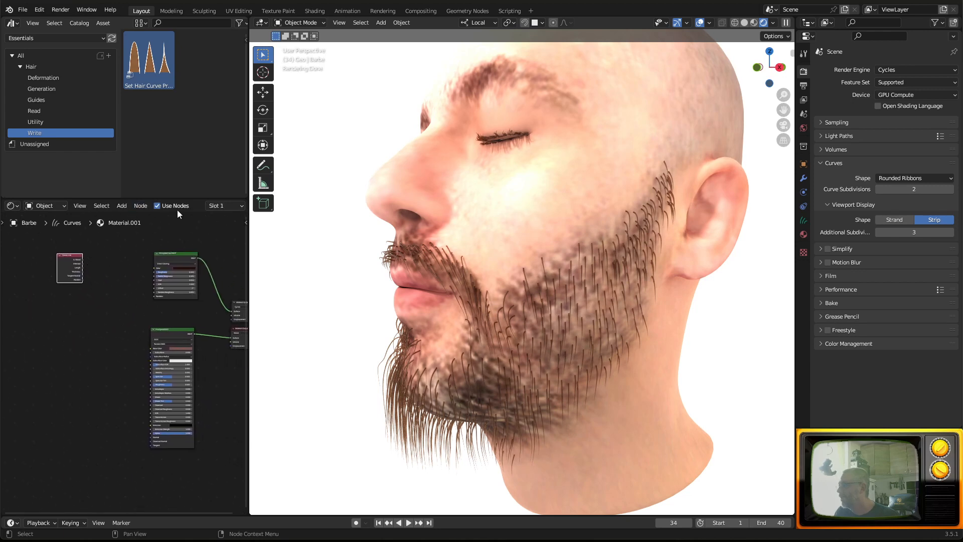
# Add a ColorRamp between the Curves Info node and the Principled Hair BSDF, and place a duplicate ramp beneath it.
pyautogui.click(121, 206)
pyautogui.moveTo(150, 295)
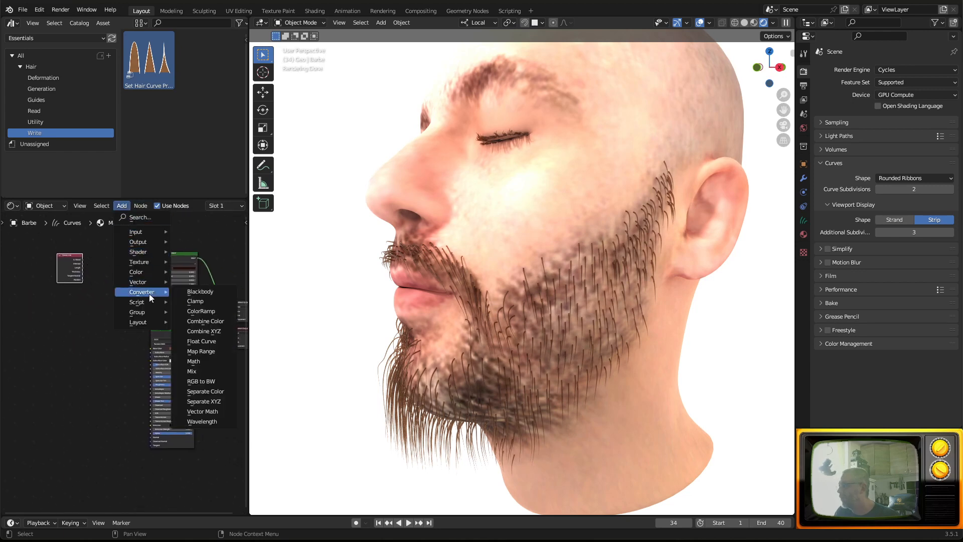
pyautogui.click(201, 311)
pyautogui.click(95, 258)
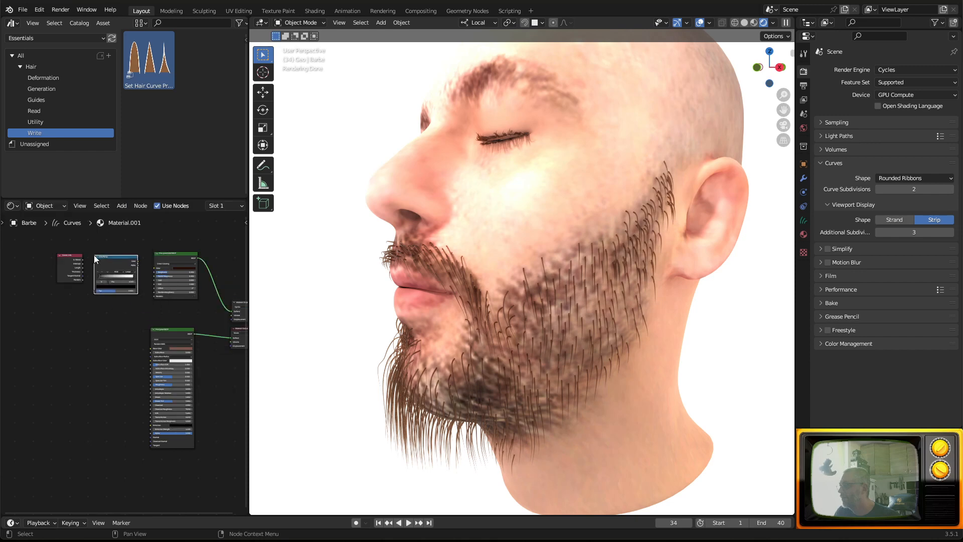
pyautogui.hotkey('shift', 'd')
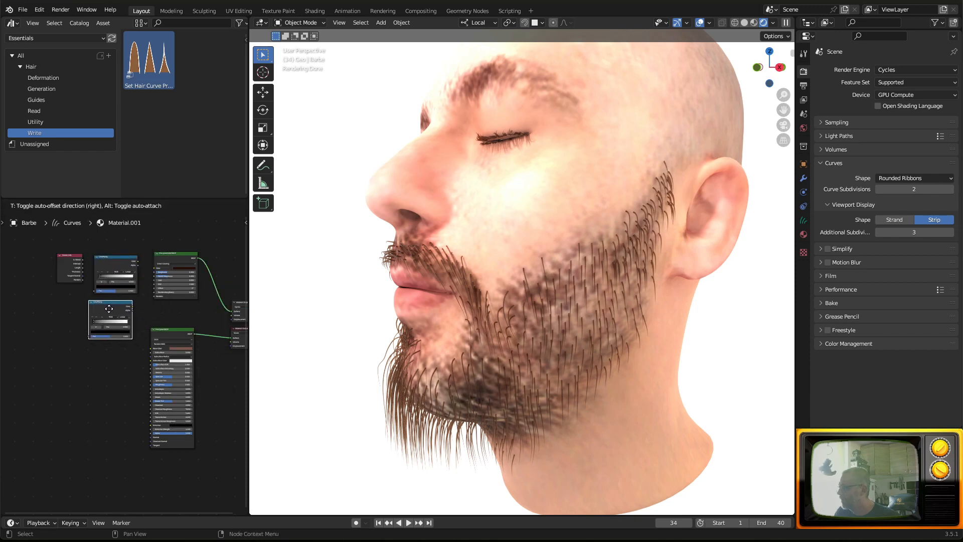
pyautogui.click(133, 301)
# Connect the Curves Info node's Intercept output to the upper ColorRamp's Fac input.
pyautogui.scroll(1, 134, 299)
pyautogui.scroll(2, 134, 300)
pyautogui.scroll(3, 166, 353)
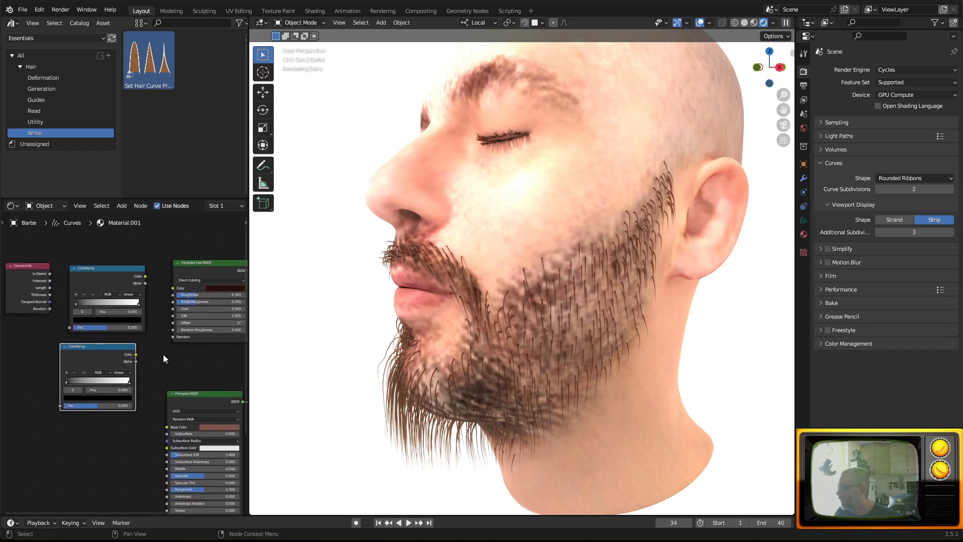
pyautogui.scroll(1, 190, 349)
pyautogui.moveTo(194, 348); pyautogui.dragTo(234, 365, button='middle')
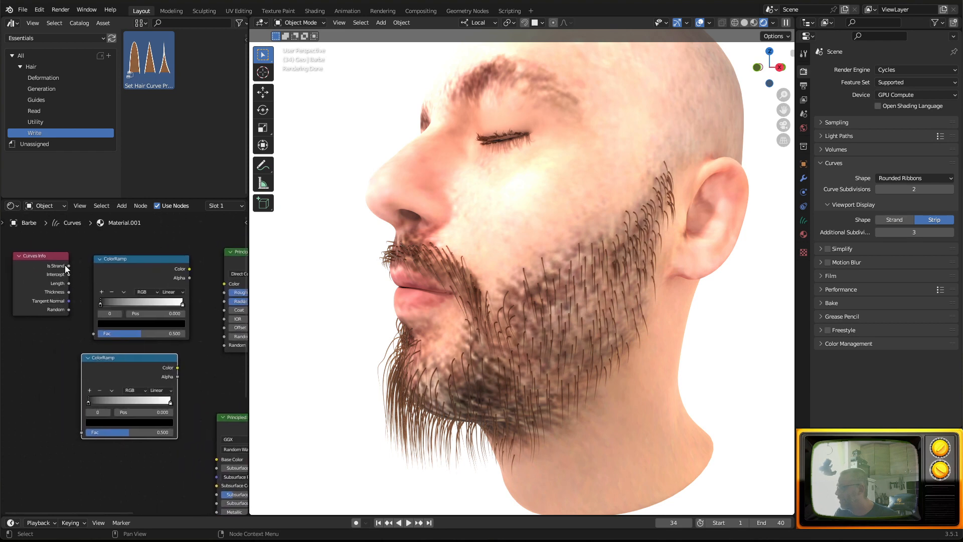
pyautogui.moveTo(68, 275); pyautogui.dragTo(96, 333)
pyautogui.moveTo(163, 269); pyautogui.dragTo(142, 268, button='middle')
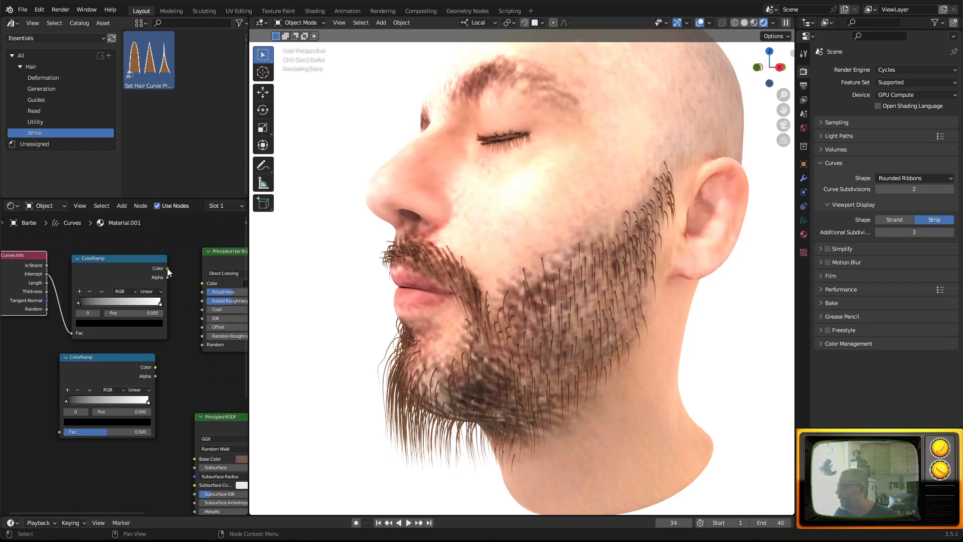
pyautogui.moveTo(167, 268); pyautogui.dragTo(192, 284)
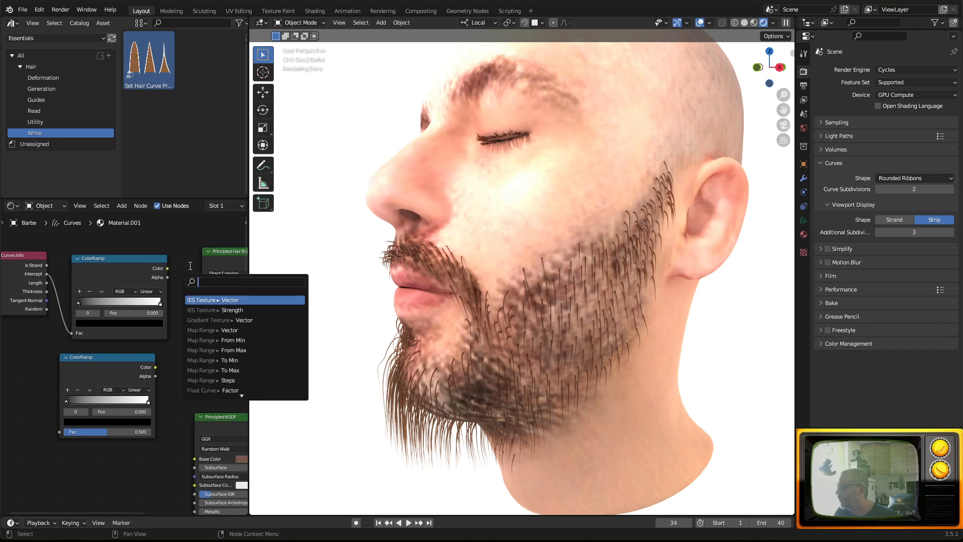
# Darken the Principled Hair BSDF's direct color, then switch its coloring method to Melanin Concentration.
pyautogui.moveTo(226, 255); pyautogui.dragTo(164, 263, button='middle')
pyautogui.click(165, 263)
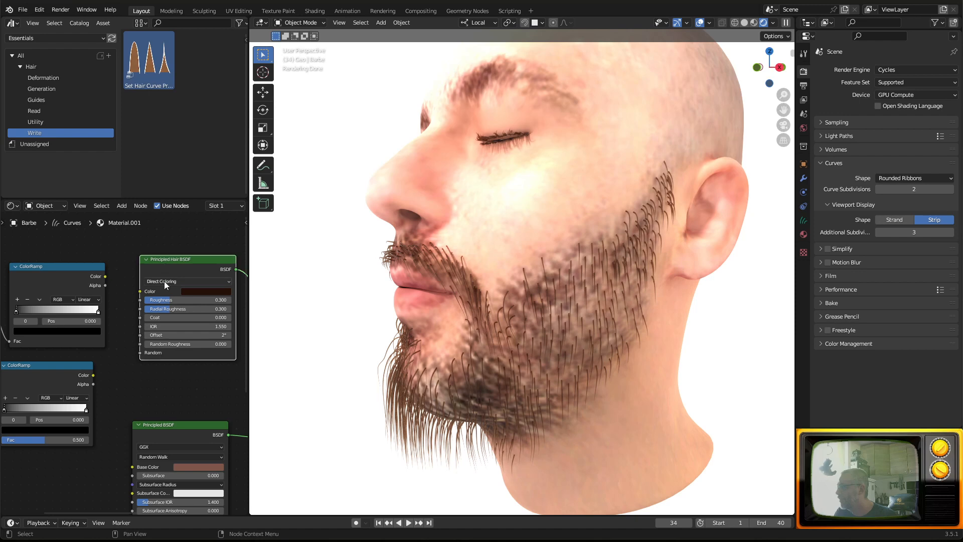
pyautogui.click(200, 292)
pyautogui.moveTo(216, 221)
pyautogui.mouseDown()
pyautogui.moveTo(202, 211)
pyautogui.moveTo(210, 216)
pyautogui.mouseUp()
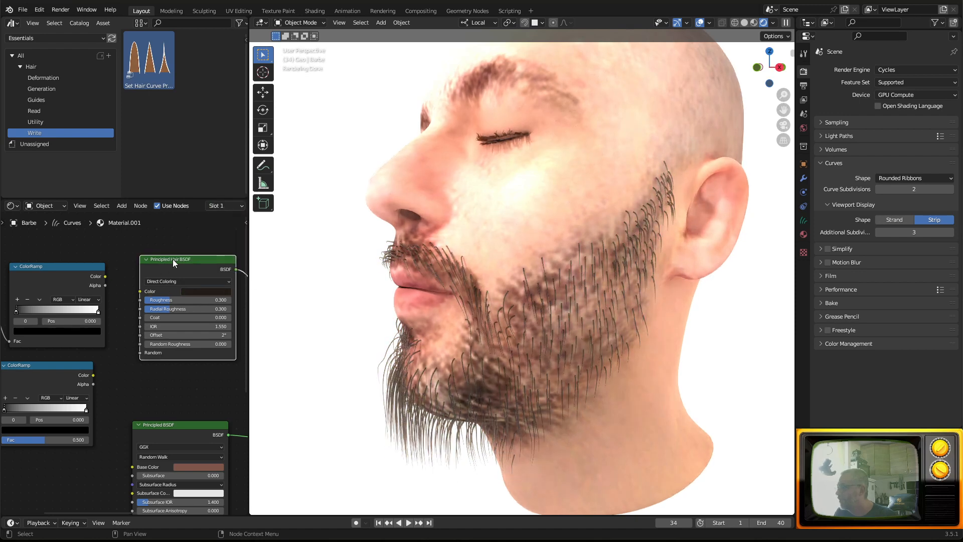
pyautogui.click(176, 279)
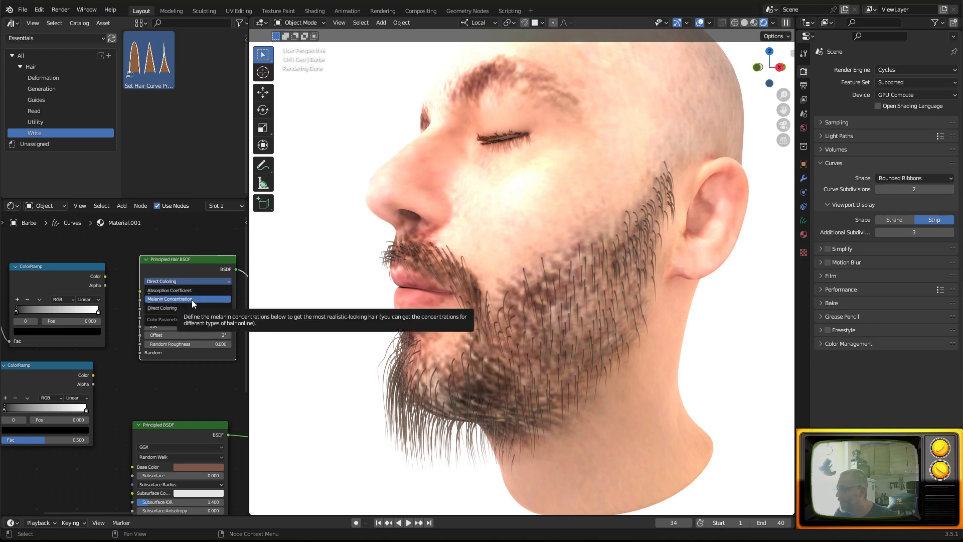
pyautogui.click(192, 300)
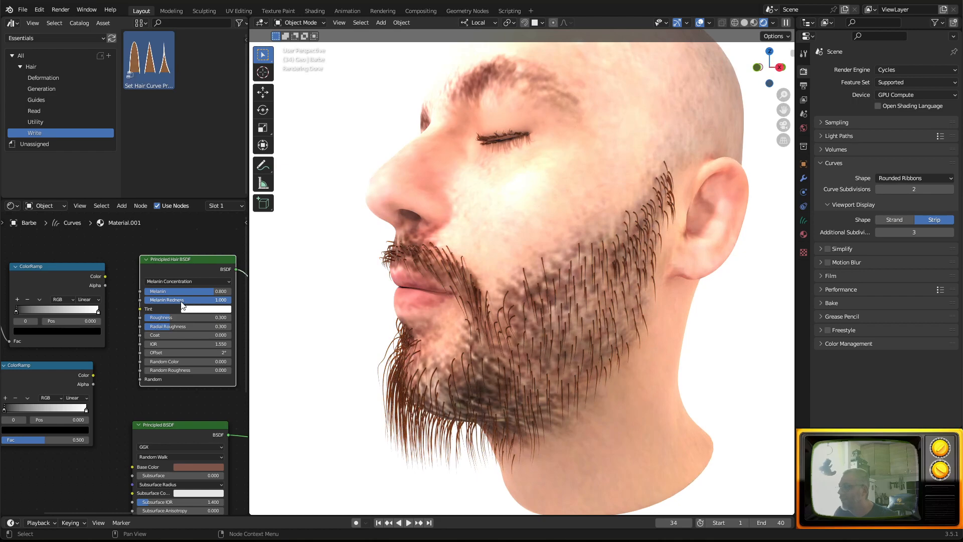
# Set the Principled Hair BSDF's Melanin to 0.182 and Melanin Redness to 0.136.
pyautogui.moveTo(209, 291); pyautogui.dragTo(231, 291)
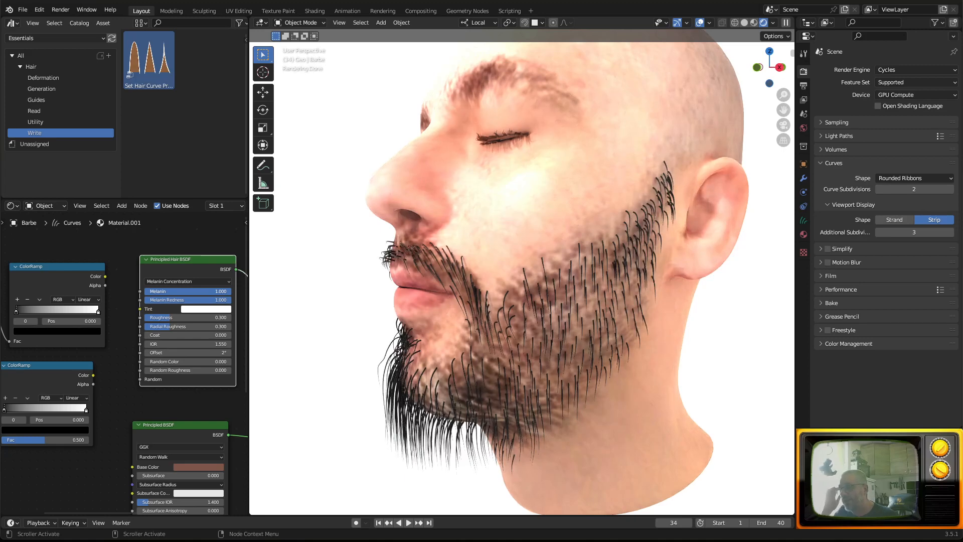
pyautogui.moveTo(231, 291); pyautogui.dragTo(160, 291)
pyautogui.moveTo(233, 299); pyautogui.dragTo(161, 300)
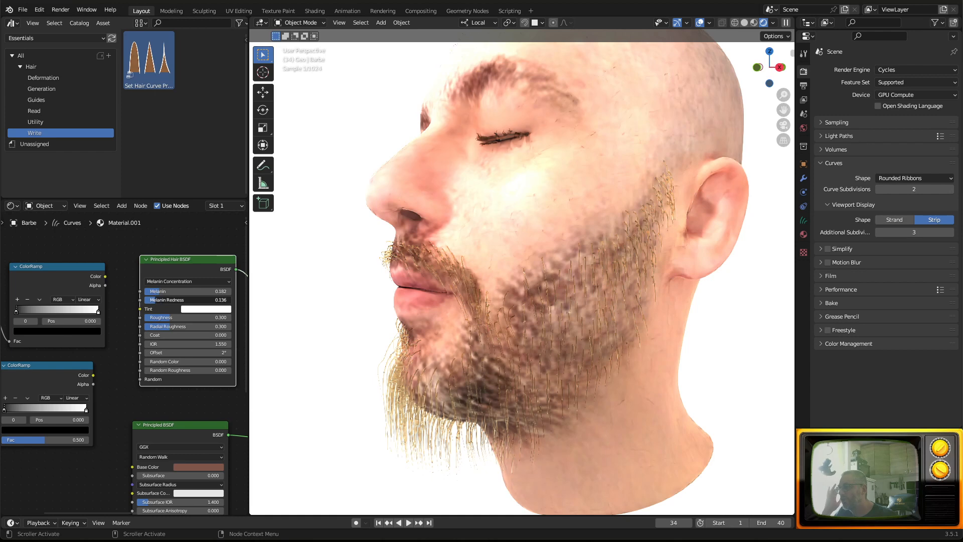
# Connect the upper ColorRamp's Color to the Principled Hair BSDF's Tint and move the ramp's black stop to position 0.155.
pyautogui.moveTo(124, 294); pyautogui.dragTo(148, 269, button='middle')
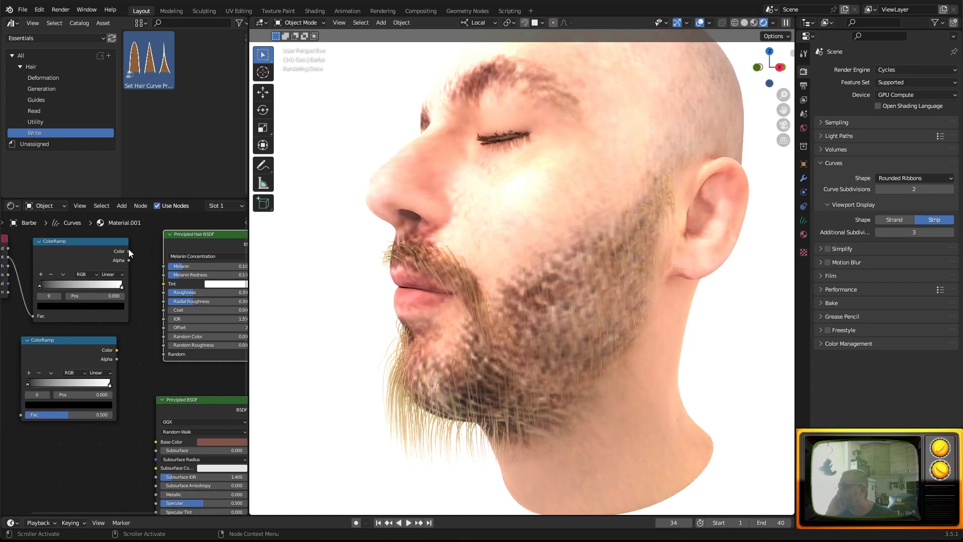
pyautogui.moveTo(128, 249); pyautogui.dragTo(169, 282)
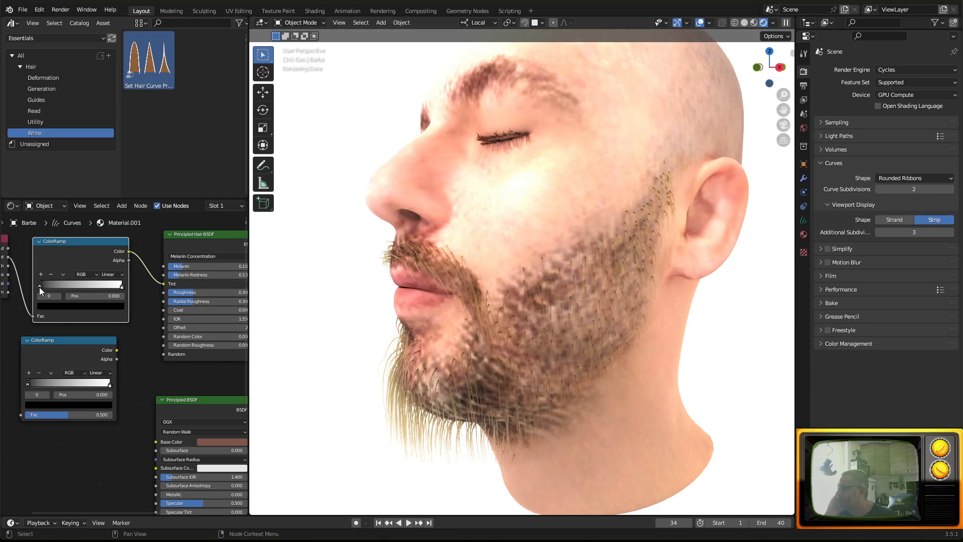
pyautogui.moveTo(39, 287); pyautogui.dragTo(55, 314)
# Set the upper ramp's first stop to a very dark red with hue 0.981, saturation 0.886 and value 0.021.
pyautogui.click(64, 307)
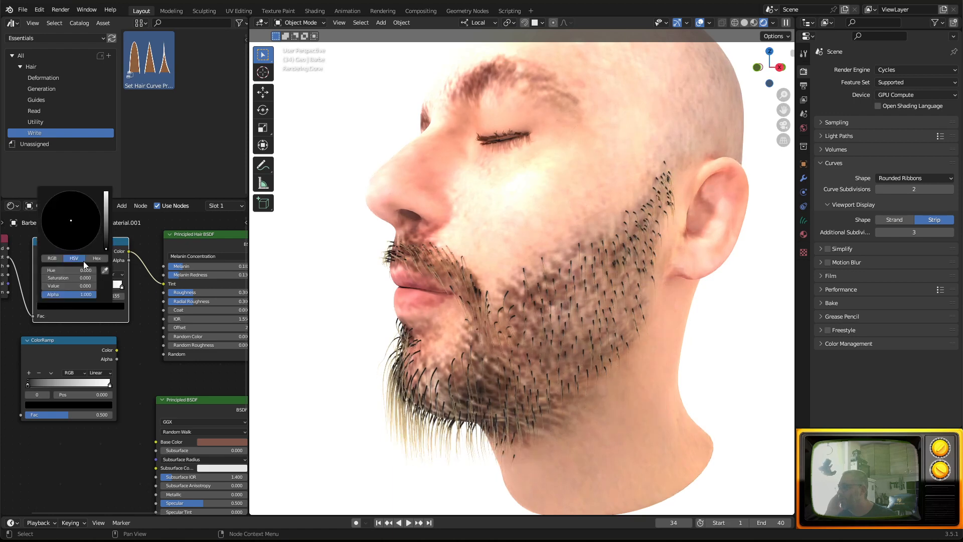
pyautogui.moveTo(105, 245); pyautogui.dragTo(105, 241)
pyautogui.click(74, 227)
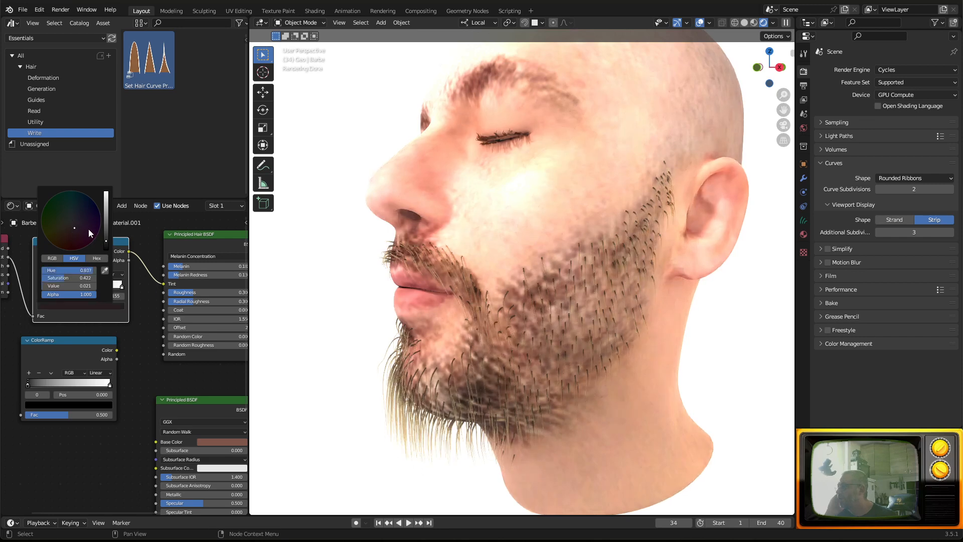
pyautogui.moveTo(94, 294)
pyautogui.mouseDown()
pyautogui.moveTo(43, 294)
pyautogui.moveTo(97, 294)
pyautogui.mouseUp()
pyautogui.moveTo(66, 233); pyautogui.dragTo(76, 244)
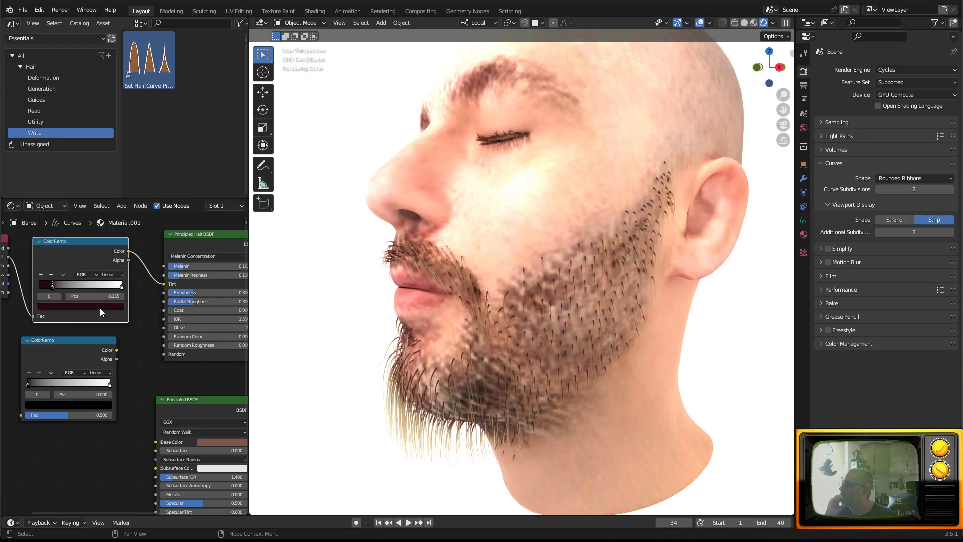
# Recolor the upper ramp's first stop to a dark brown, sampling it from the rendered beard.
pyautogui.click(64, 307)
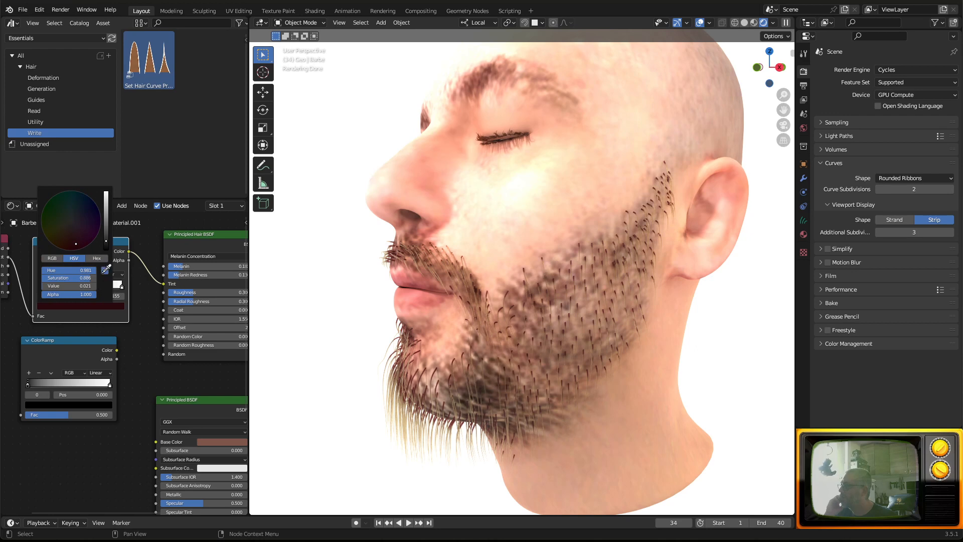
pyautogui.click(105, 269)
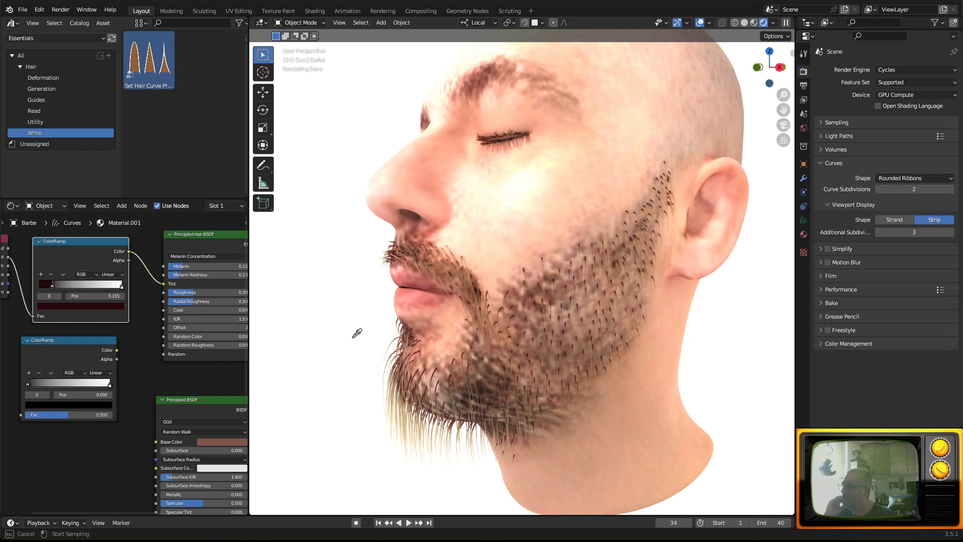
pyautogui.click(485, 382)
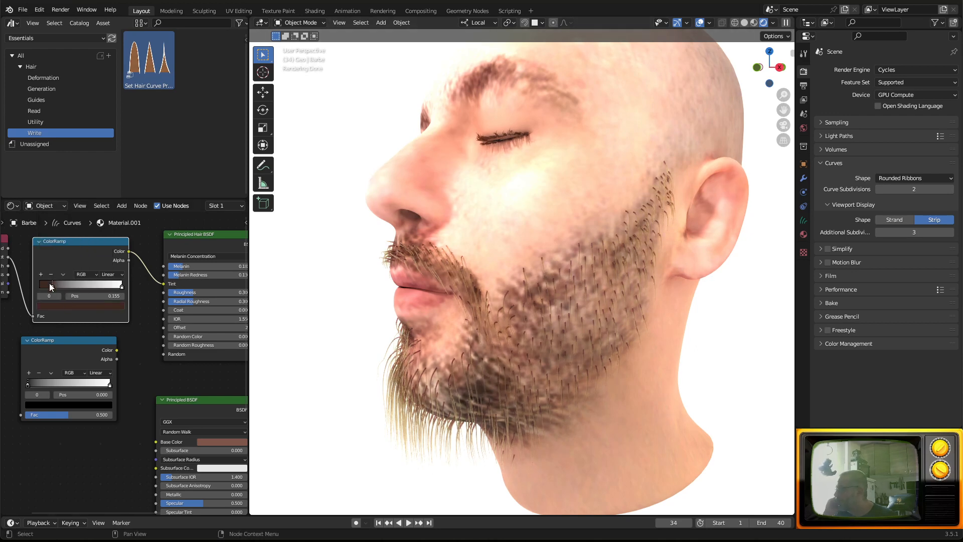
pyautogui.click(82, 306)
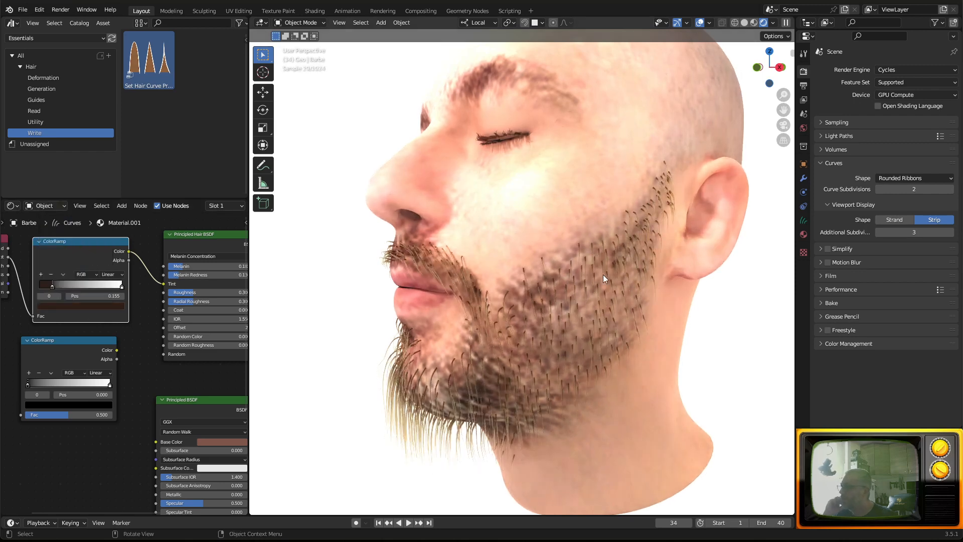
# Connect the Curves Info node's Random output to the lower ColorRamp's Fac and tuck that ramp directly beneath the upper one.
pyautogui.scroll(-3, 594, 321)
pyautogui.moveTo(13, 296); pyautogui.dragTo(86, 300, button='middle')
pyautogui.moveTo(80, 296); pyautogui.dragTo(95, 418)
pyautogui.moveTo(129, 344); pyautogui.dragTo(137, 332)
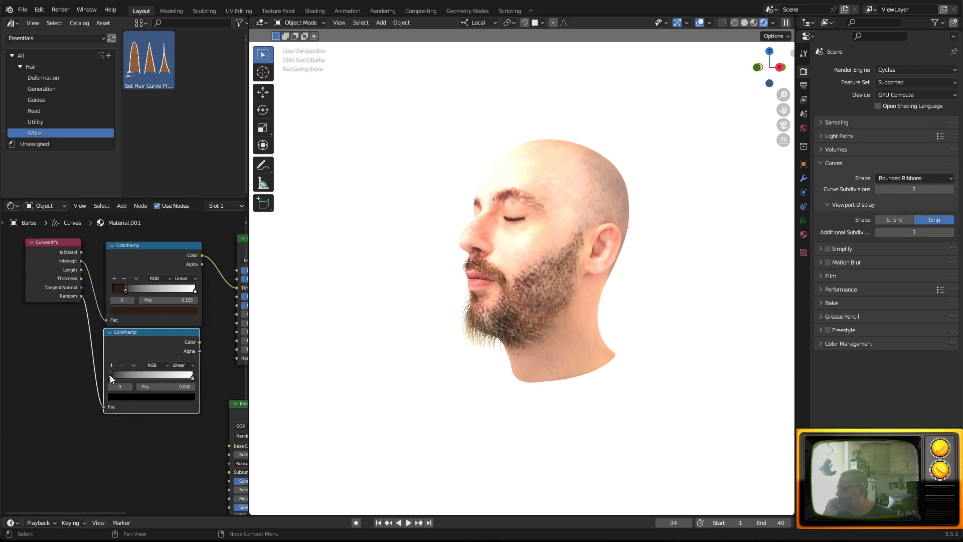
# Set the lower ColorRamp's interpolation to Constant and move its white stop to position 0.218.
pyautogui.moveTo(195, 377); pyautogui.dragTo(132, 380)
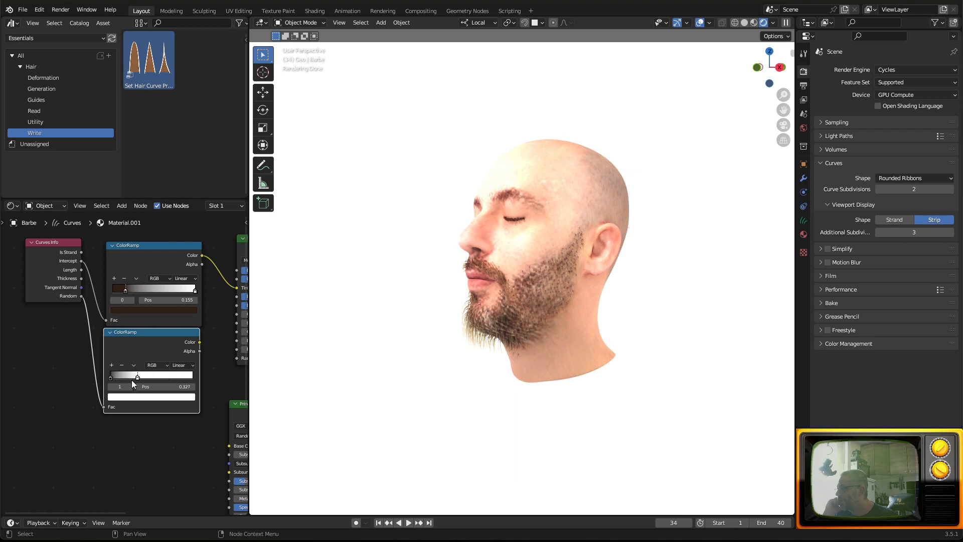
pyautogui.click(181, 365)
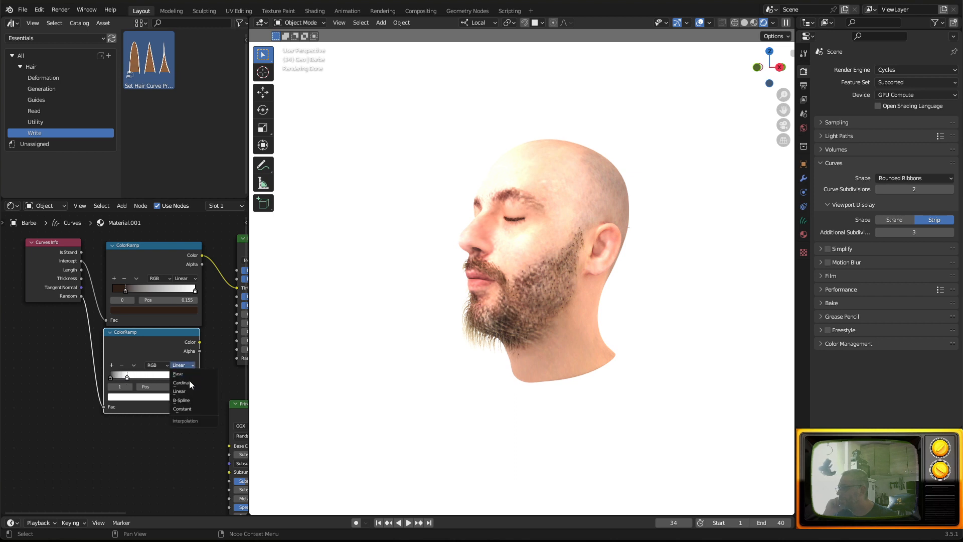
pyautogui.click(190, 410)
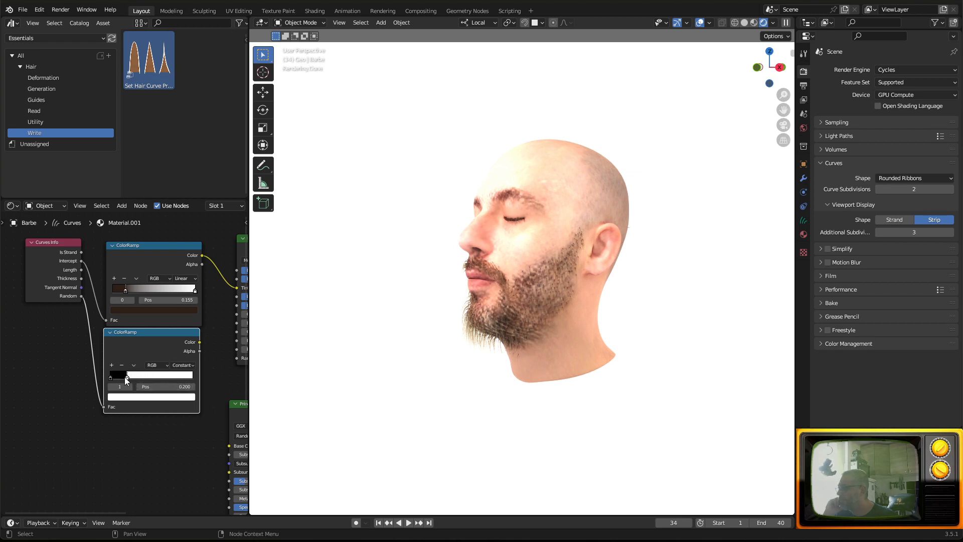
pyautogui.moveTo(118, 378); pyautogui.dragTo(127, 380)
# Connect the lower ColorRamp's Color to the Principled Hair BSDF's Random Color and inspect the rendered beard up close.
pyautogui.moveTo(189, 355); pyautogui.dragTo(78, 371, button='middle')
pyautogui.scroll(5, 199, 355)
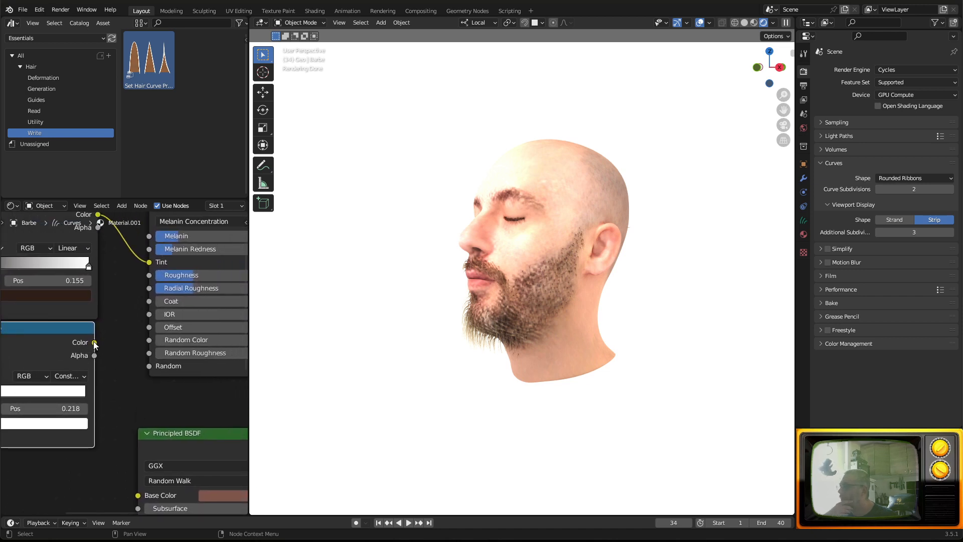
pyautogui.moveTo(94, 343); pyautogui.dragTo(155, 341)
pyautogui.scroll(2, 143, 360)
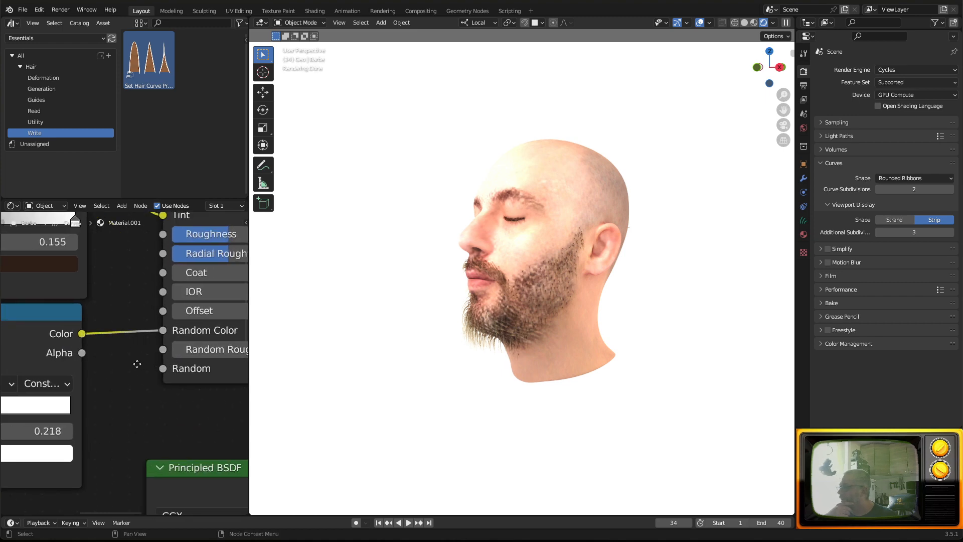
pyautogui.moveTo(137, 364); pyautogui.dragTo(199, 330, button='middle')
pyautogui.scroll(6, 538, 315)
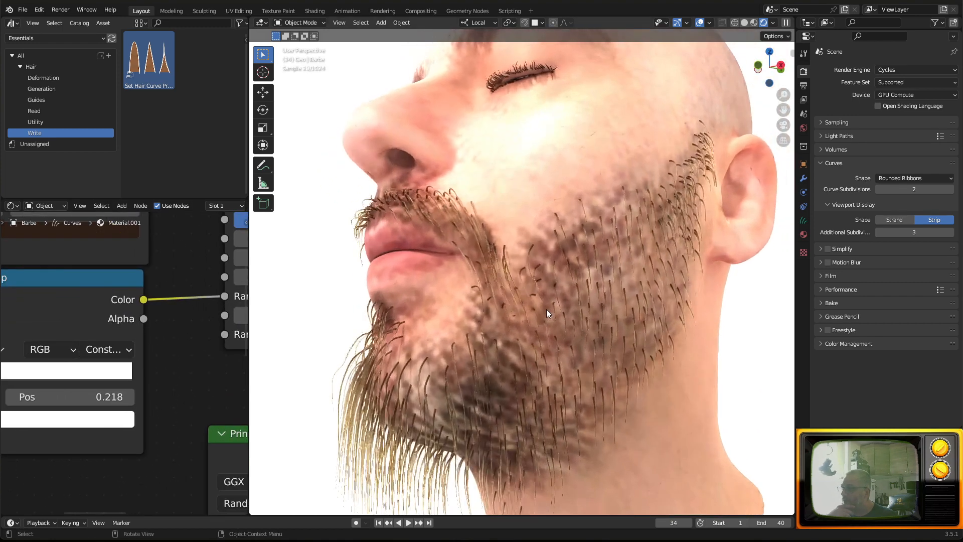
pyautogui.scroll(-2, 546, 309)
pyautogui.scroll(-1, 85, 415)
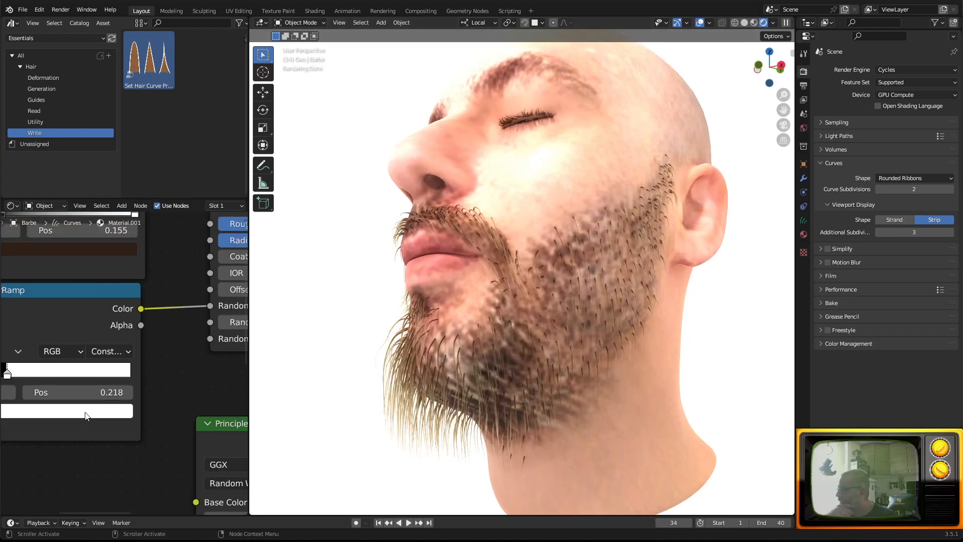
# Move the lower ColorRamp's white stop to position 0.091.
pyautogui.scroll(-3, 92, 405)
pyautogui.moveTo(137, 402); pyautogui.dragTo(216, 401, button='middle')
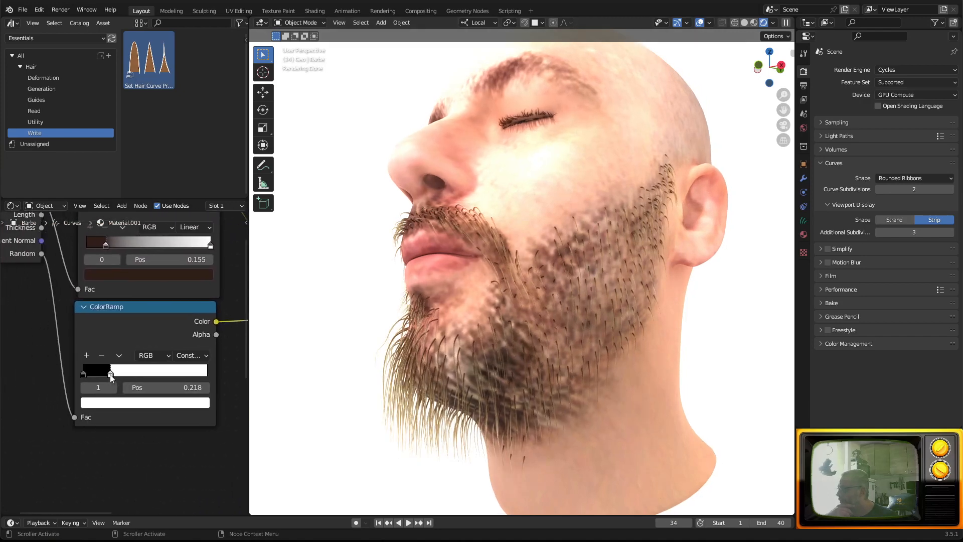
pyautogui.moveTo(112, 377); pyautogui.dragTo(20, 387)
pyautogui.scroll(-8, 167, 305)
pyautogui.moveTo(167, 306); pyautogui.dragTo(136, 290, button='middle')
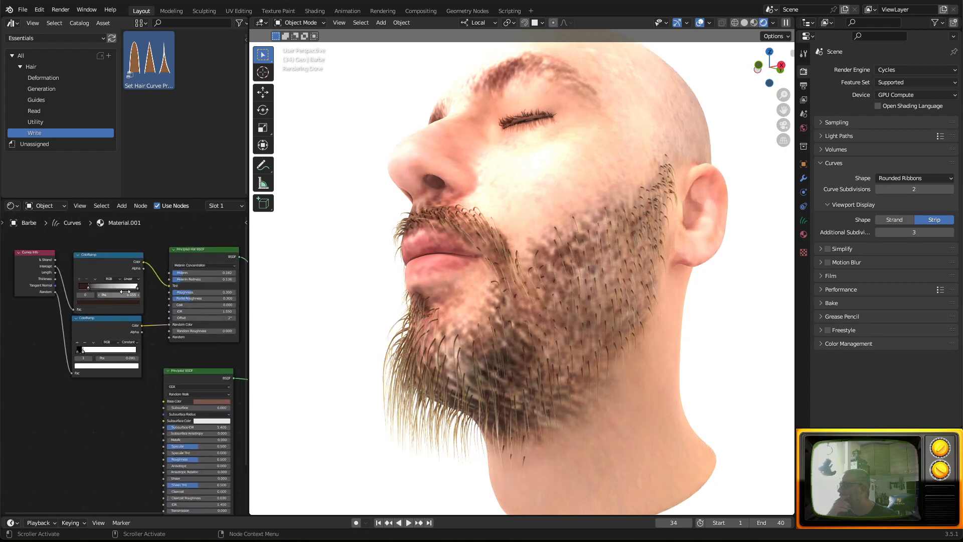
# Space out the node layout, moving Curves Info away from the ramps and aligning the Principled Hair BSDF beside the two ColorRamps.
pyautogui.hotkey('ctrl', 'space')
pyautogui.scroll(2, 333, 307)
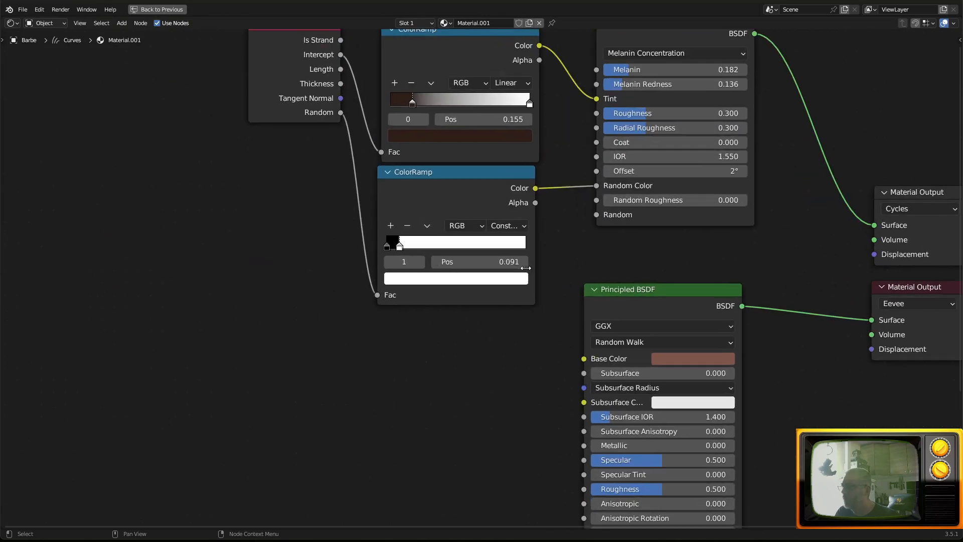
pyautogui.moveTo(525, 268); pyautogui.dragTo(467, 376, button='middle')
pyautogui.moveTo(265, 149); pyautogui.dragTo(211, 247)
pyautogui.moveTo(617, 127); pyautogui.dragTo(610, 139)
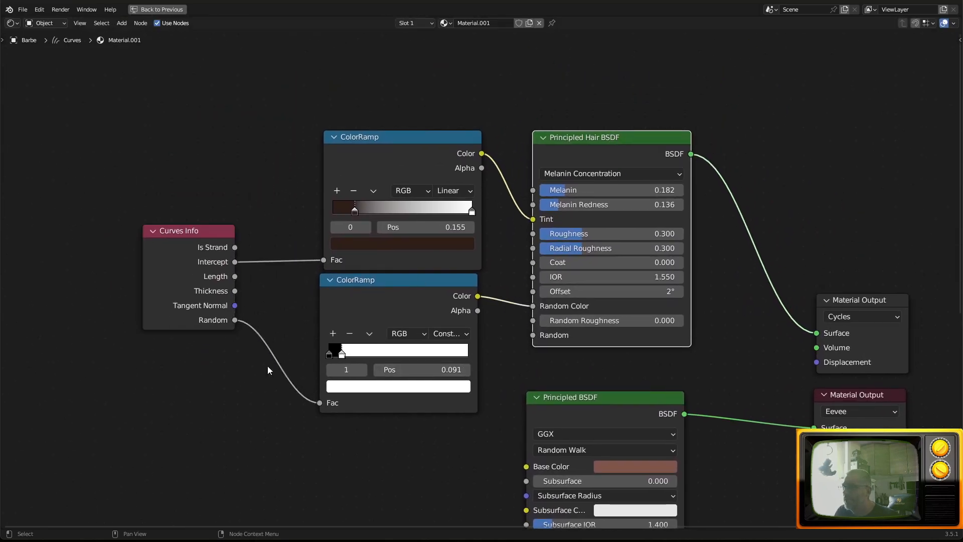
# Place the Principled BSDF beneath the Principled Hair BSDF and collapse it, returning to the full workspace layout.
pyautogui.moveTo(620, 420); pyautogui.dragTo(597, 353, button='middle')
pyautogui.scroll(-5, 598, 352)
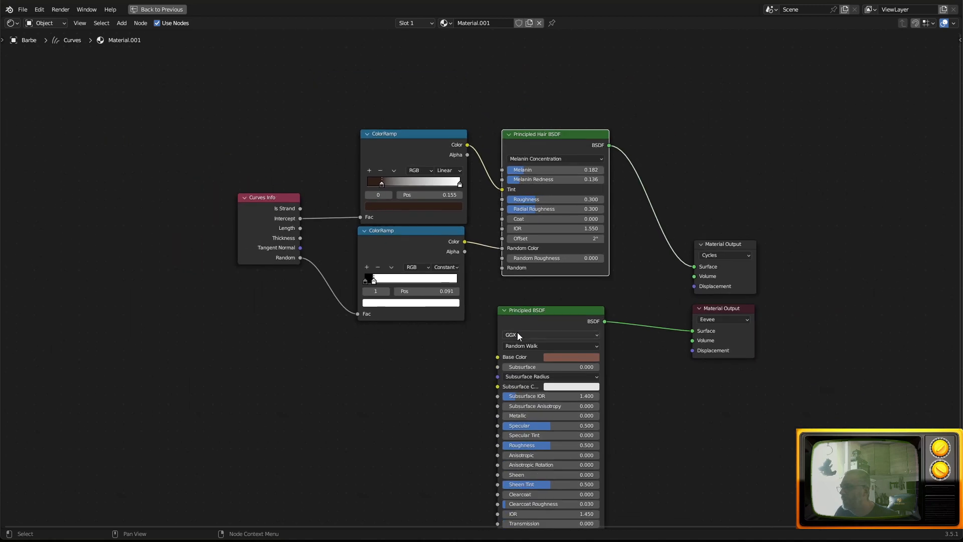
pyautogui.scroll(2, 476, 278)
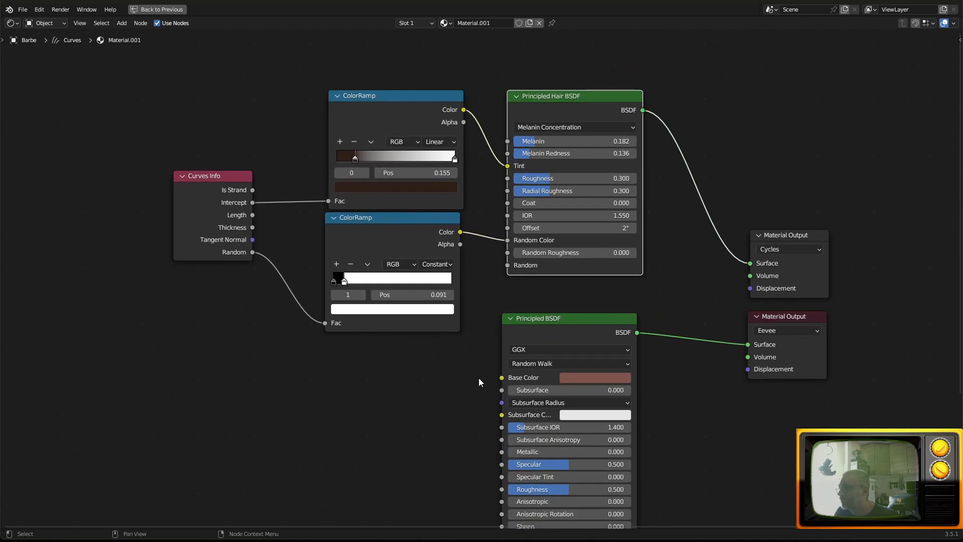
pyautogui.moveTo(570, 328)
pyautogui.mouseDown()
pyautogui.moveTo(617, 306)
pyautogui.moveTo(591, 326)
pyautogui.moveTo(574, 322)
pyautogui.mouseUp()
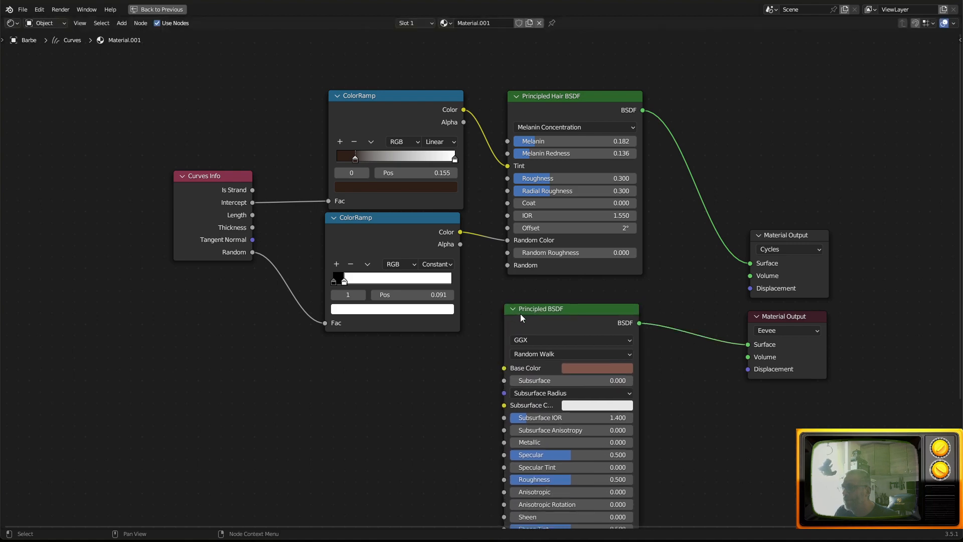
pyautogui.press('h')
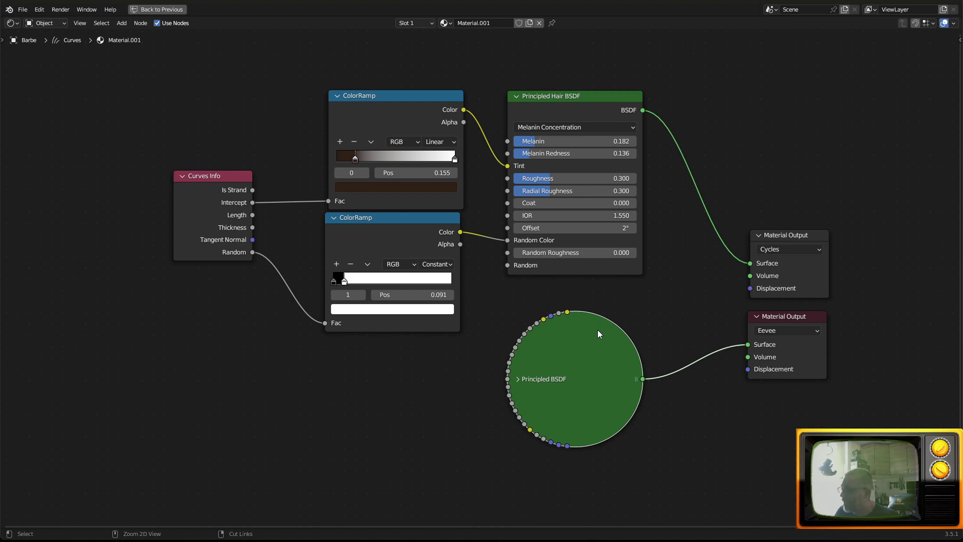
pyautogui.hotkey('ctrl', 'space')
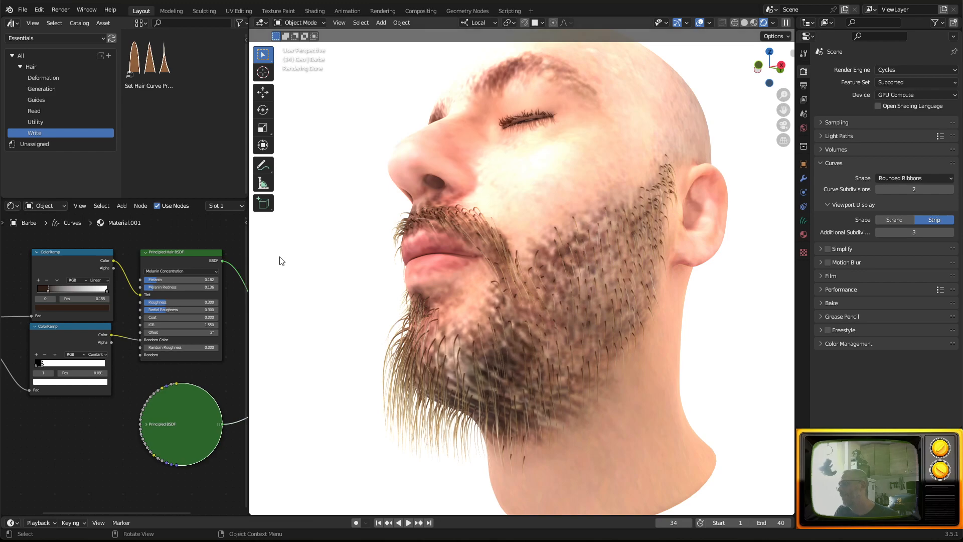
# Add the Duplicate Hair Curves generation asset to the beard as a modifier and view the head from the side.
pyautogui.moveTo(492, 264); pyautogui.dragTo(534, 285, button='middle')
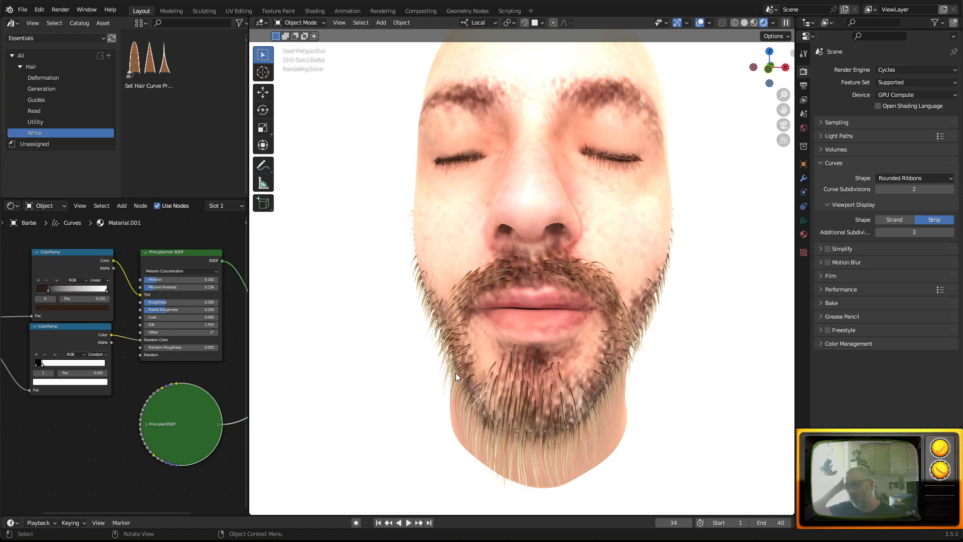
pyautogui.click(803, 178)
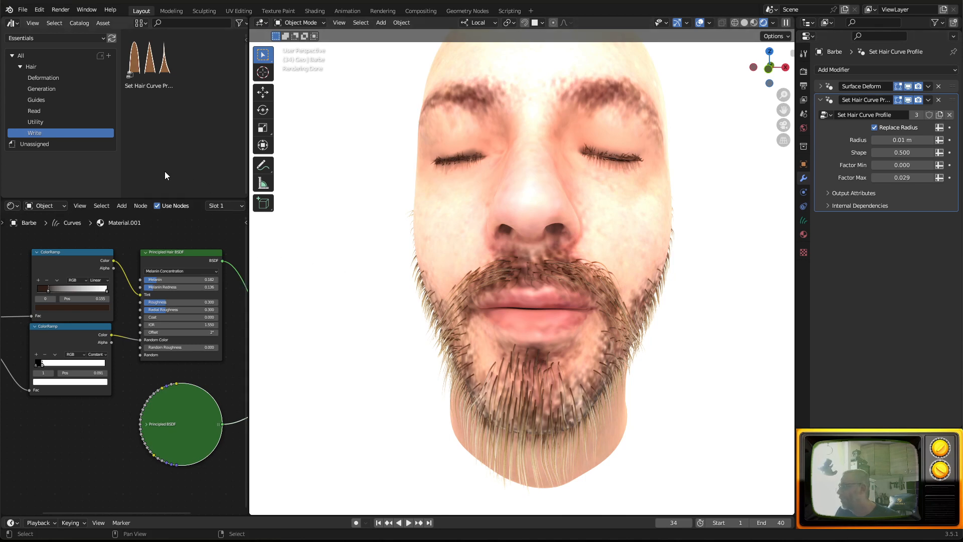
pyautogui.click(53, 88)
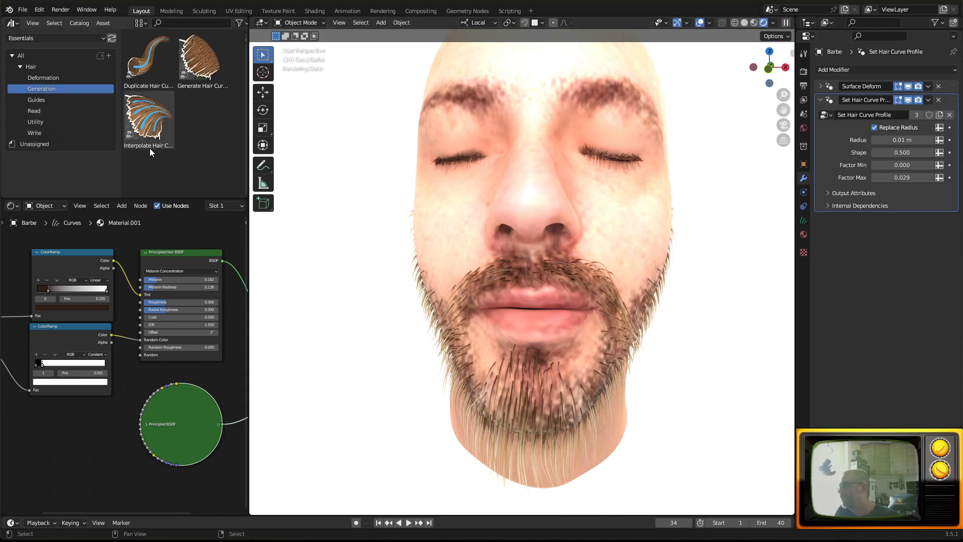
pyautogui.click(148, 74)
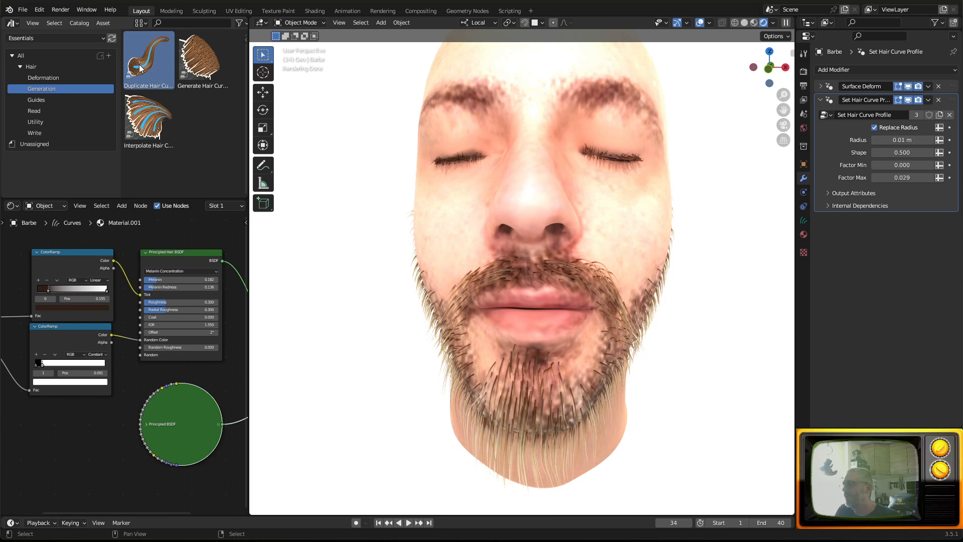
pyautogui.moveTo(141, 68); pyautogui.dragTo(534, 417)
pyautogui.scroll(-3, 538, 357)
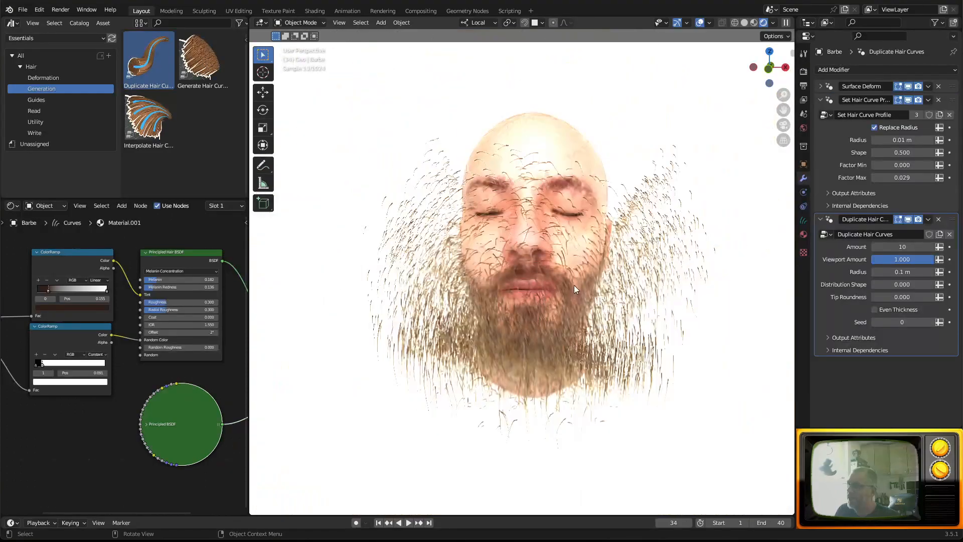
pyautogui.moveTo(574, 285); pyautogui.dragTo(516, 285, button='middle')
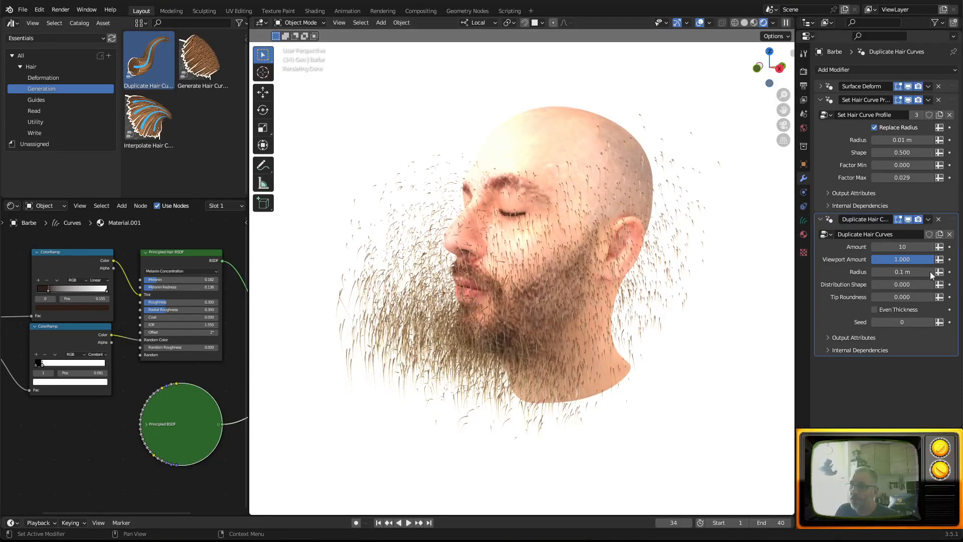
# Set the Duplicate Hair Curves radius to 0.006 m and view the fuller beard from the front.
pyautogui.click(906, 271)
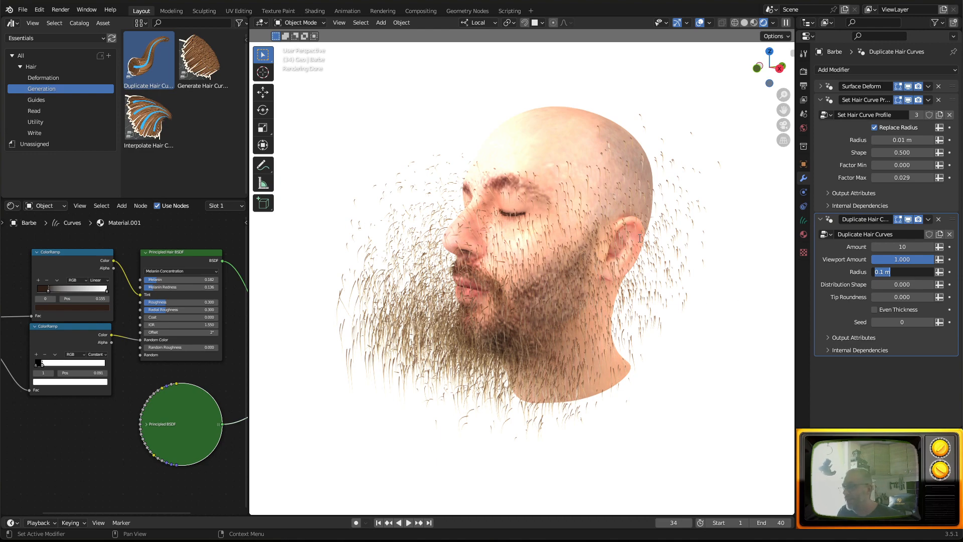
pyautogui.press('Return')
pyautogui.moveTo(613, 274)
pyautogui.mouseDown(button='middle')
pyautogui.moveTo(615, 287)
pyautogui.moveTo(616, 271)
pyautogui.mouseUp(button='middle')
pyautogui.click(904, 271)
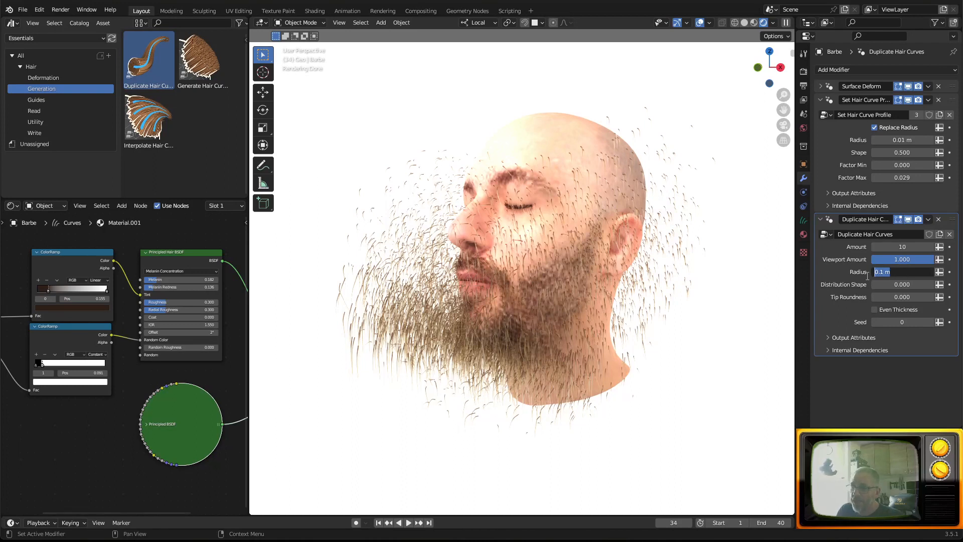
pyautogui.write('.0')
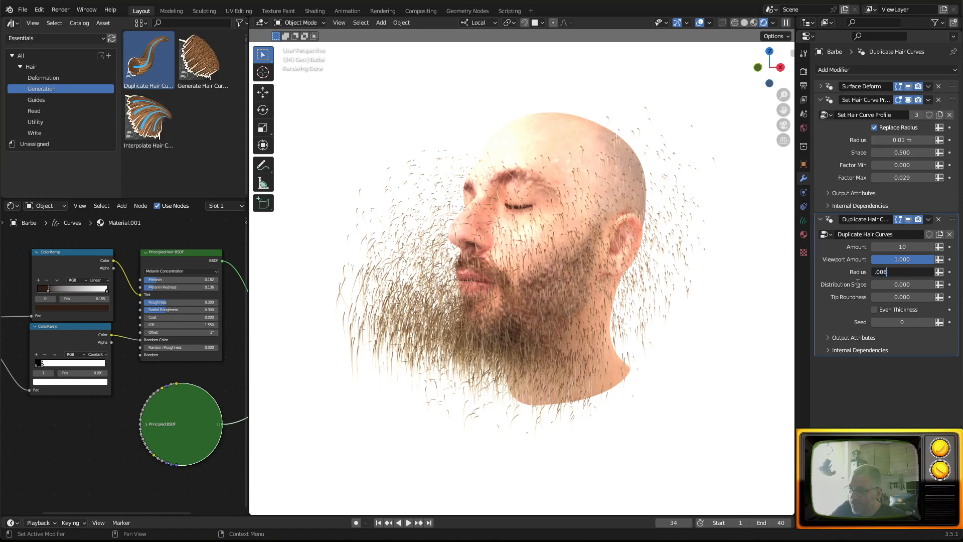
pyautogui.write('06')
pyautogui.press('Return')
pyautogui.scroll(4, 543, 312)
pyautogui.moveTo(543, 311); pyautogui.dragTo(583, 328, button='middle')
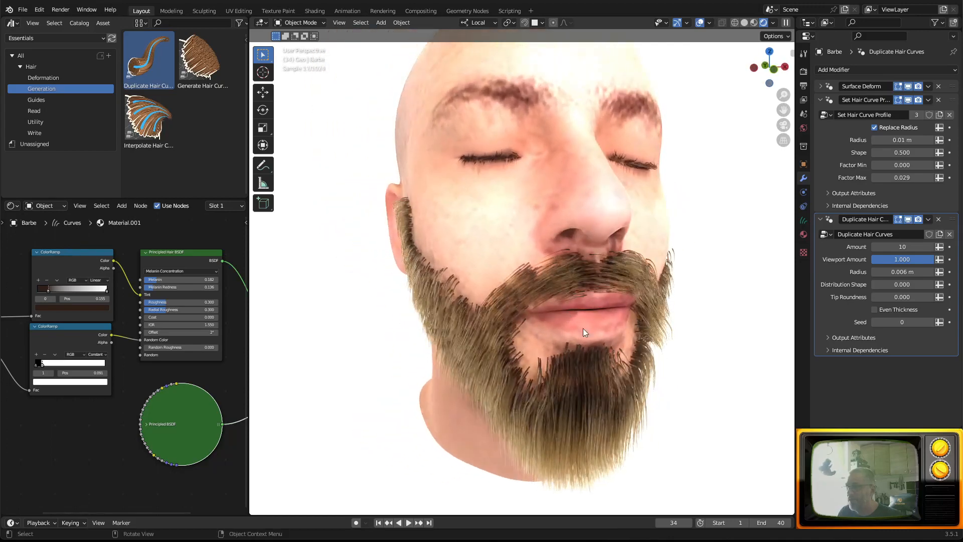
# Reduce the Duplicate Hair Curves radius to 0.004 m and inspect the hair roots around the cheek and moustache up close.
pyautogui.moveTo(907, 271)
pyautogui.mouseDown()
pyautogui.moveTo(874, 271)
pyautogui.moveTo(890, 271)
pyautogui.mouseUp()
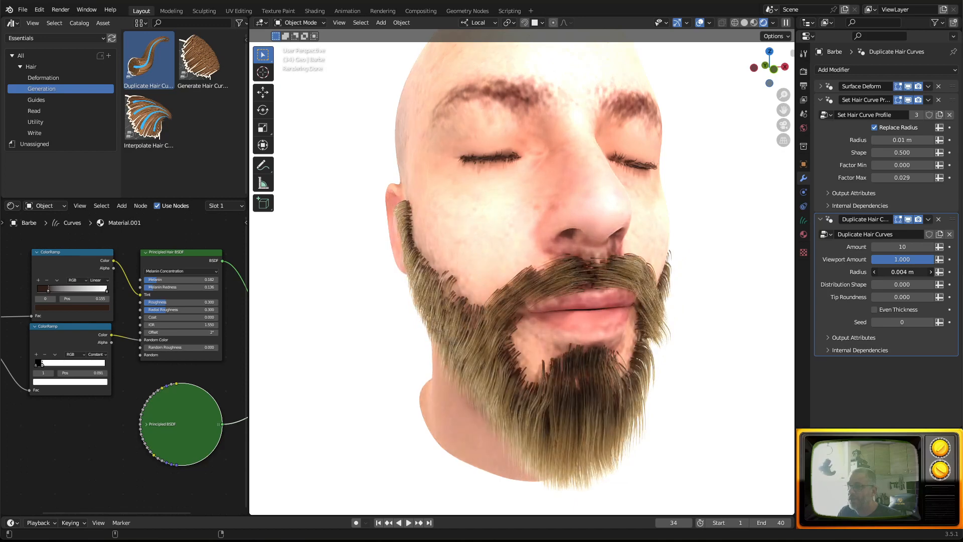
pyautogui.moveTo(532, 315); pyautogui.dragTo(550, 297, button='middle')
pyautogui.scroll(8, 634, 338)
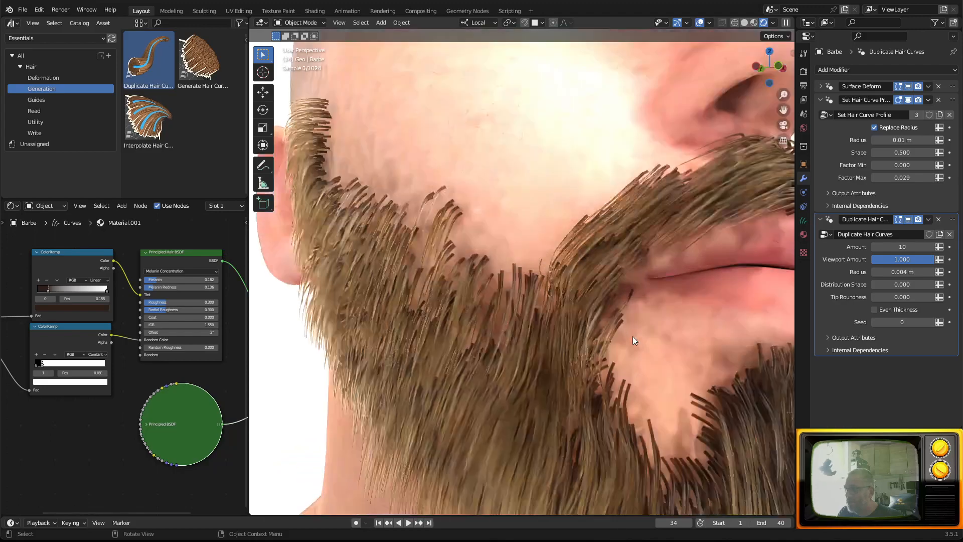
pyautogui.moveTo(622, 323)
pyautogui.mouseDown(button='middle')
pyautogui.moveTo(632, 343)
pyautogui.moveTo(612, 338)
pyautogui.moveTo(630, 307)
pyautogui.mouseUp(button='middle')
pyautogui.moveTo(629, 253); pyautogui.dragTo(587, 238, button='middle')
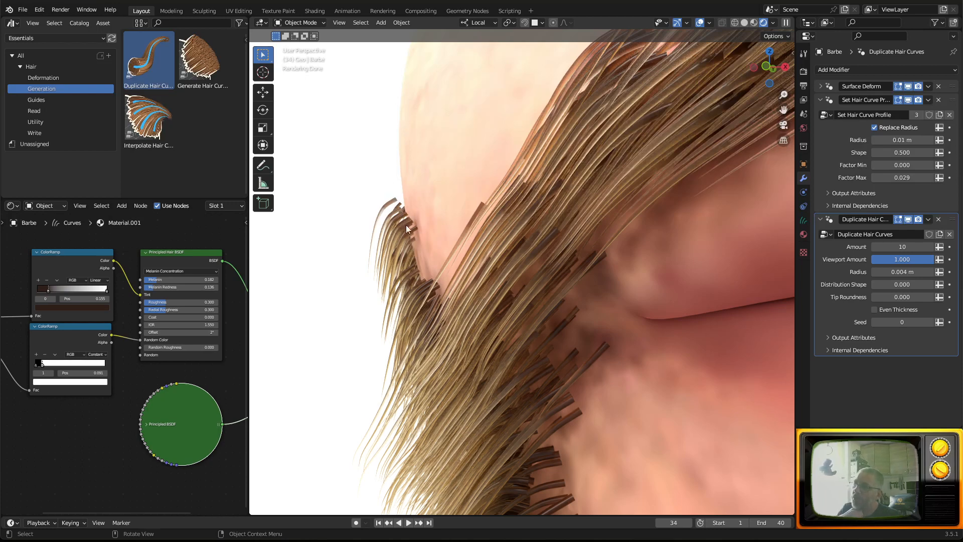
# Add the Attach Hair Curves to Surface utility asset to the beard and choose Head as its surface.
pyautogui.click(73, 120)
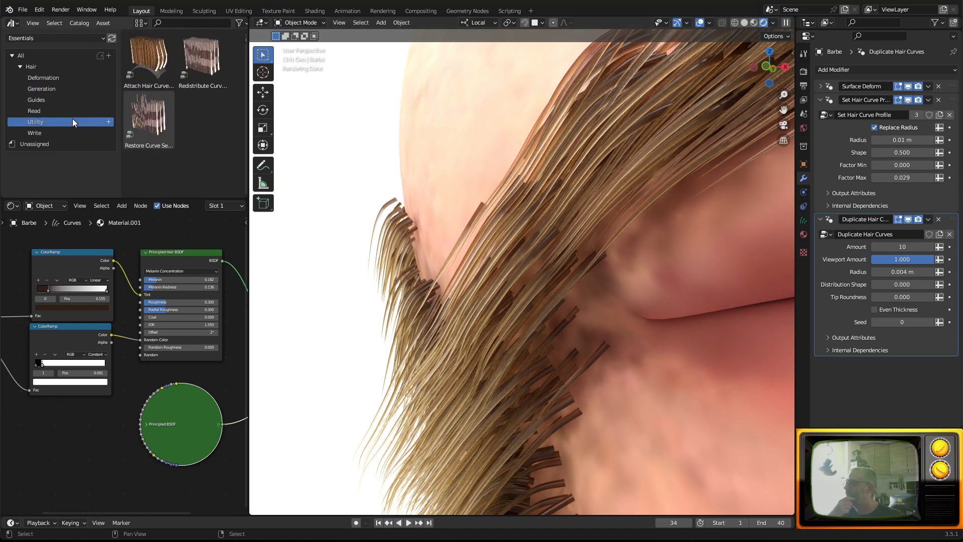
pyautogui.click(151, 66)
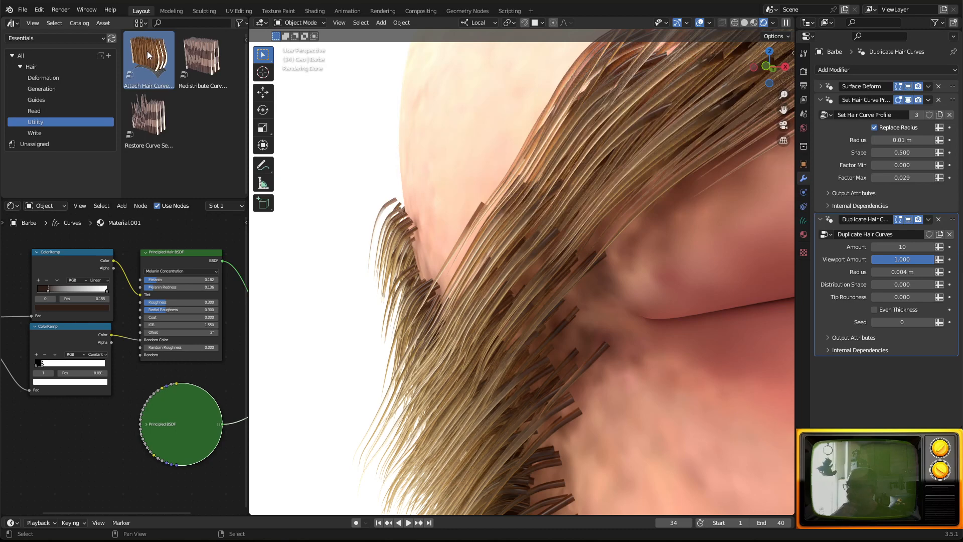
pyautogui.moveTo(147, 54); pyautogui.dragTo(397, 252)
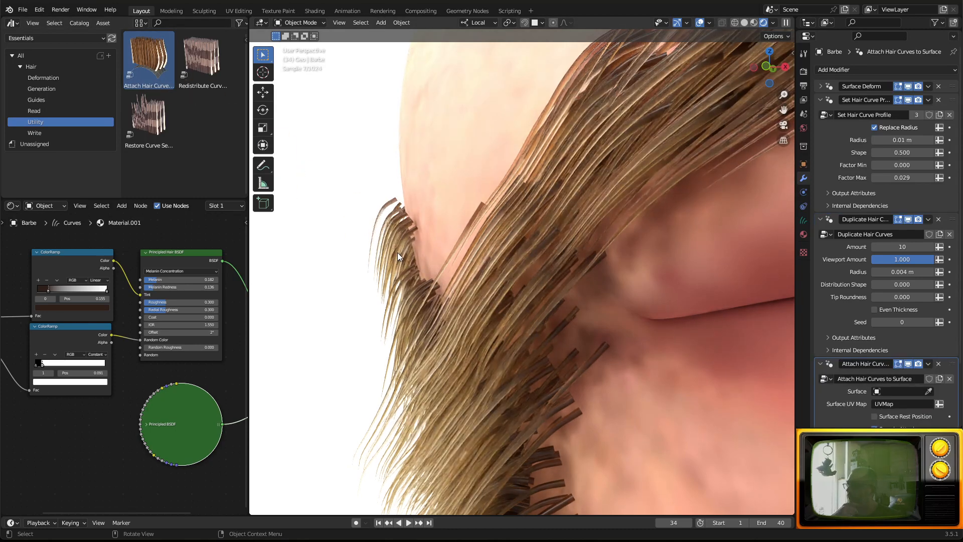
pyautogui.click(820, 100)
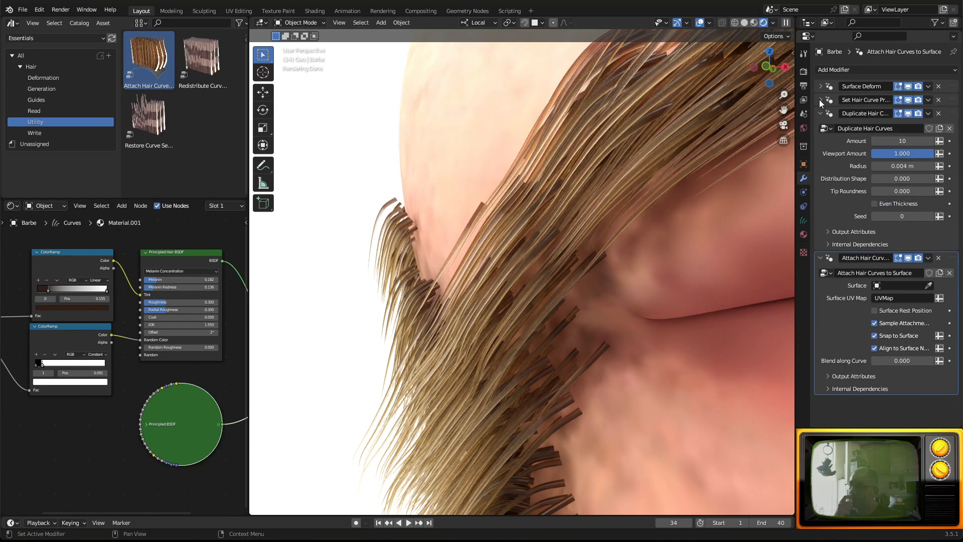
pyautogui.click(873, 287)
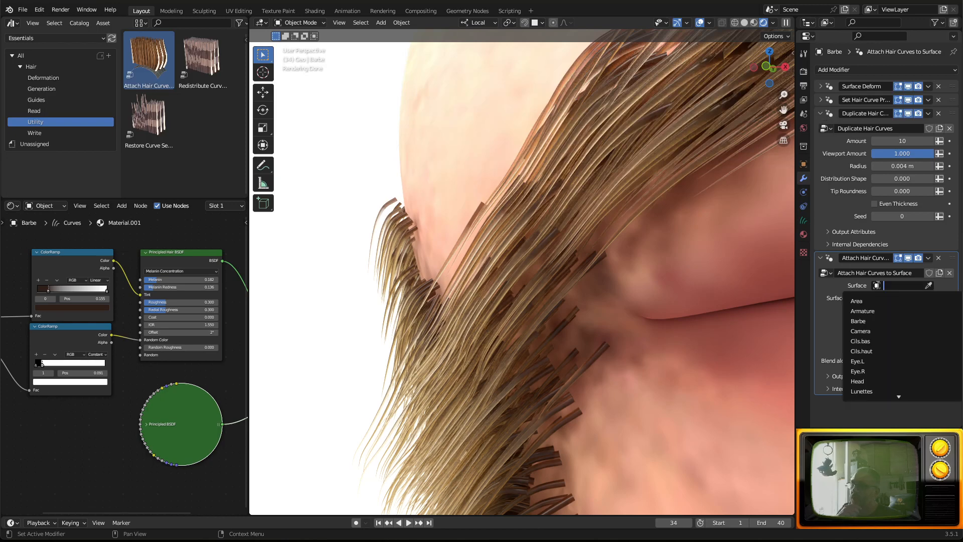
pyautogui.click(882, 385)
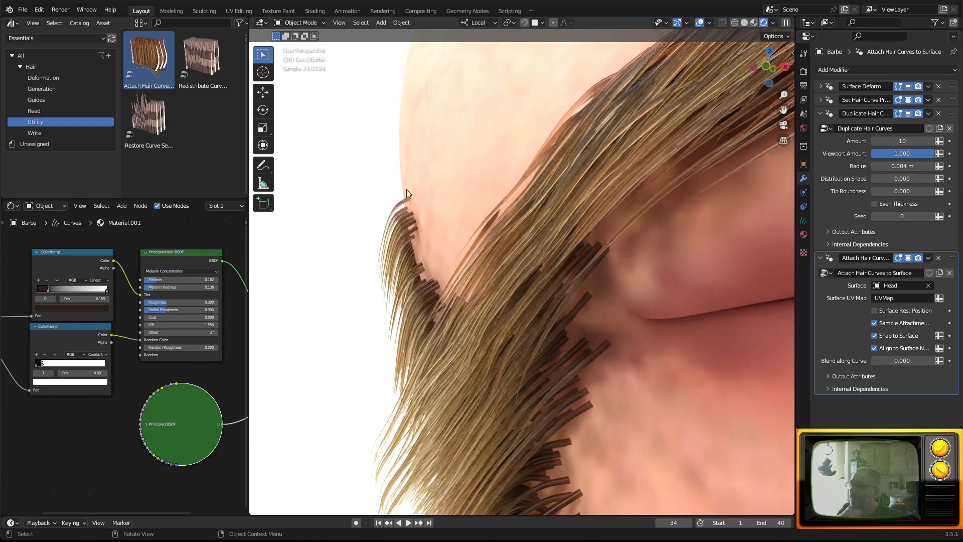
# Raise the Duplicate Hair Curves radius to 0.006 m while checking the beard's edge along the cheek.
pyautogui.moveTo(409, 230); pyautogui.dragTo(459, 296, button='middle')
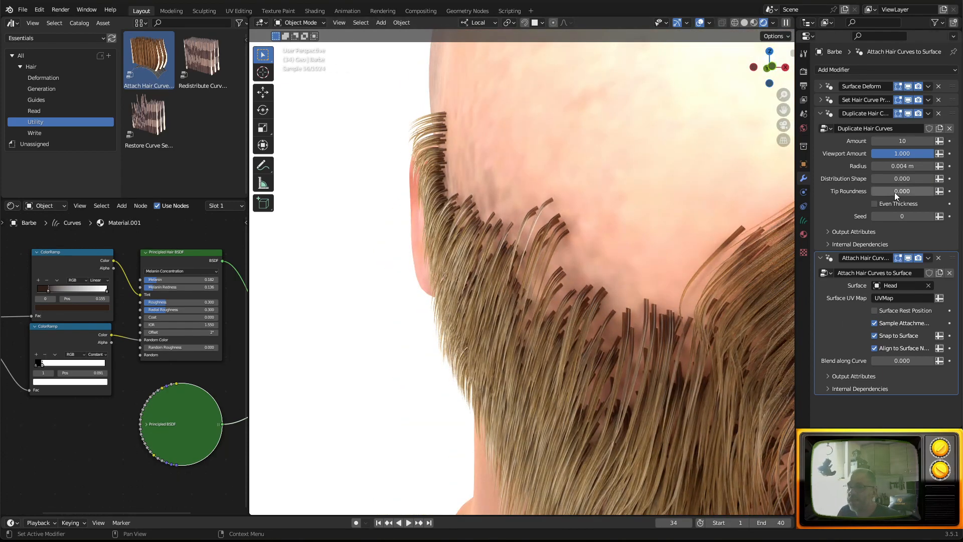
pyautogui.moveTo(902, 165)
pyautogui.mouseDown()
pyautogui.moveTo(923, 166)
pyautogui.moveTo(878, 166)
pyautogui.moveTo(898, 166)
pyautogui.mouseUp()
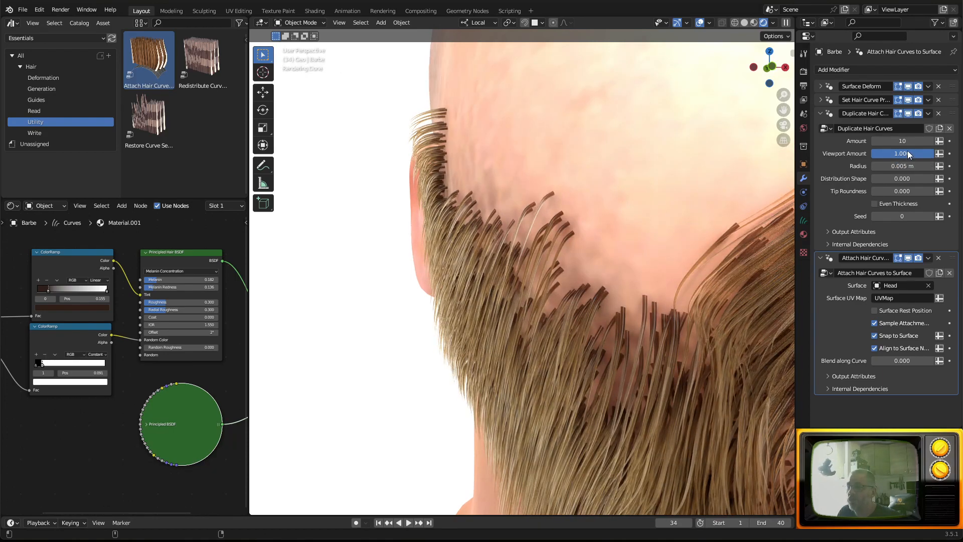
pyautogui.click(922, 167)
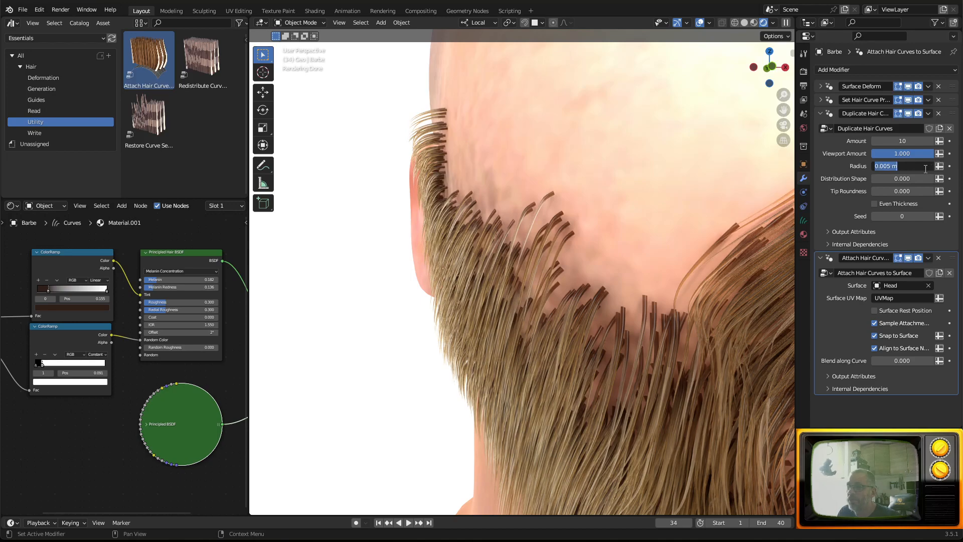
pyautogui.click(922, 168)
pyautogui.click(885, 167)
pyautogui.press('Return')
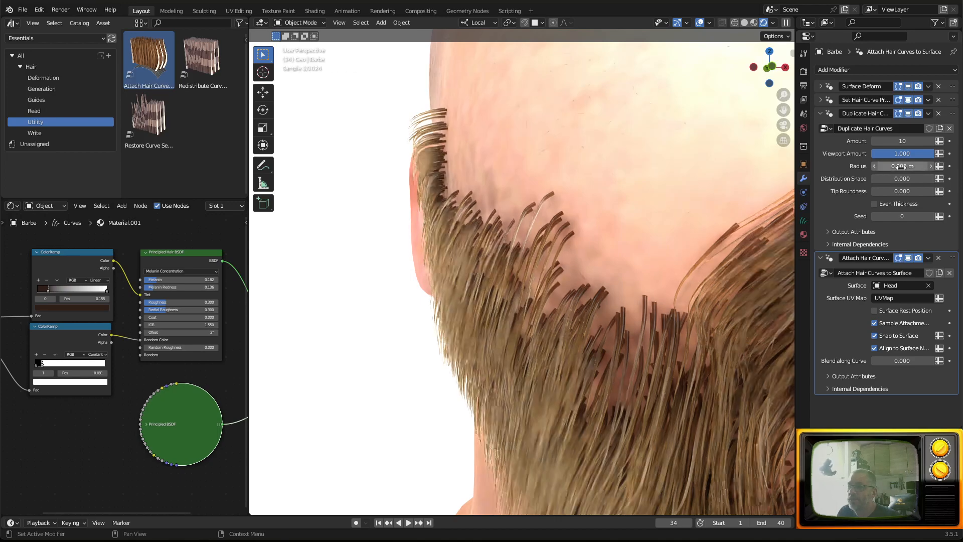
pyautogui.moveTo(896, 166)
pyautogui.mouseDown()
pyautogui.moveTo(876, 166)
pyautogui.moveTo(900, 166)
pyautogui.mouseUp()
pyautogui.scroll(-4, 577, 271)
pyautogui.moveTo(577, 271); pyautogui.dragTo(621, 268, button='middle')
pyautogui.scroll(-2, 620, 268)
# Set the duplicate amount to 30 hairs and lower the viewport amount to 0.457.
pyautogui.click(913, 141)
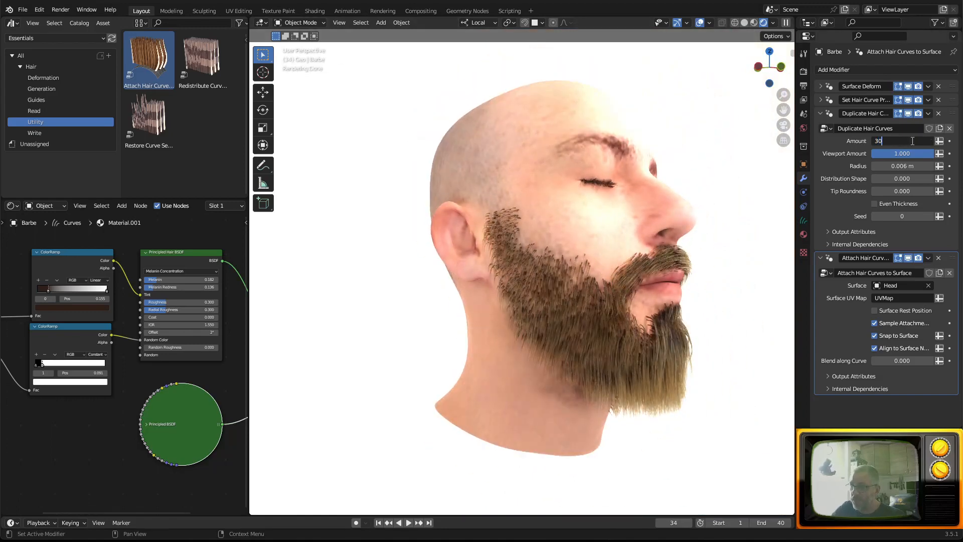
pyautogui.press('Return')
pyautogui.moveTo(544, 248); pyautogui.dragTo(505, 213, button='middle')
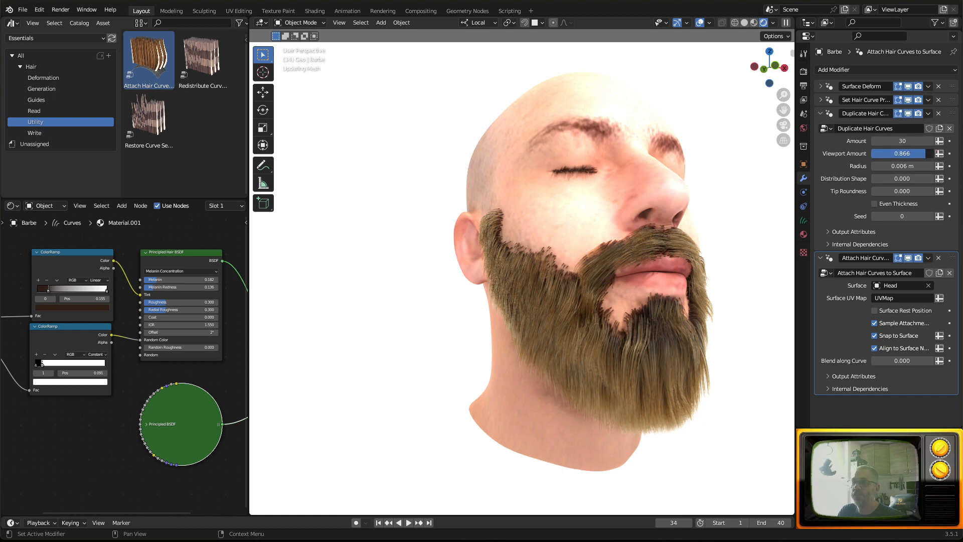
pyautogui.moveTo(926, 153); pyautogui.dragTo(899, 153)
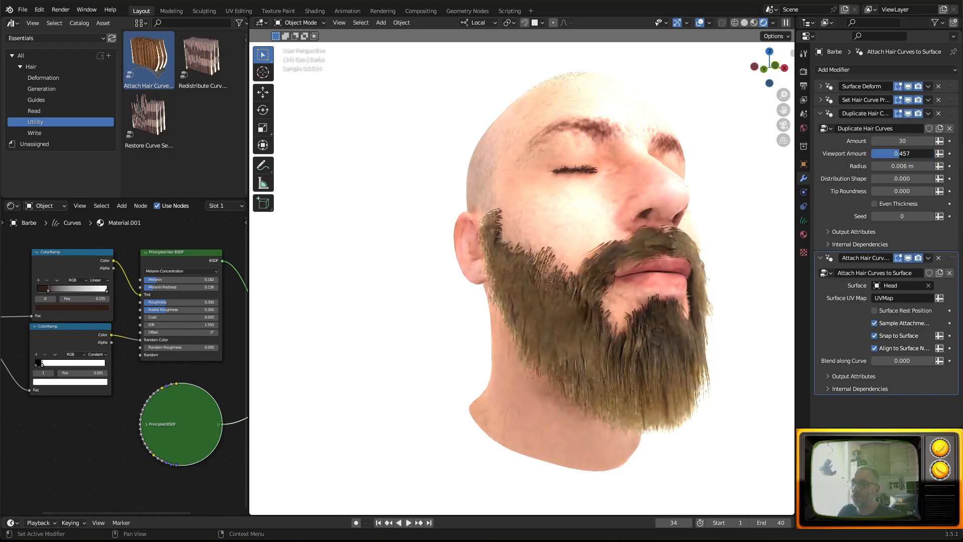
# Turn on Even Thickness for the duplicated hairs and raise the viewport amount to 1.000.
pyautogui.moveTo(471, 285); pyautogui.dragTo(525, 435, button='middle')
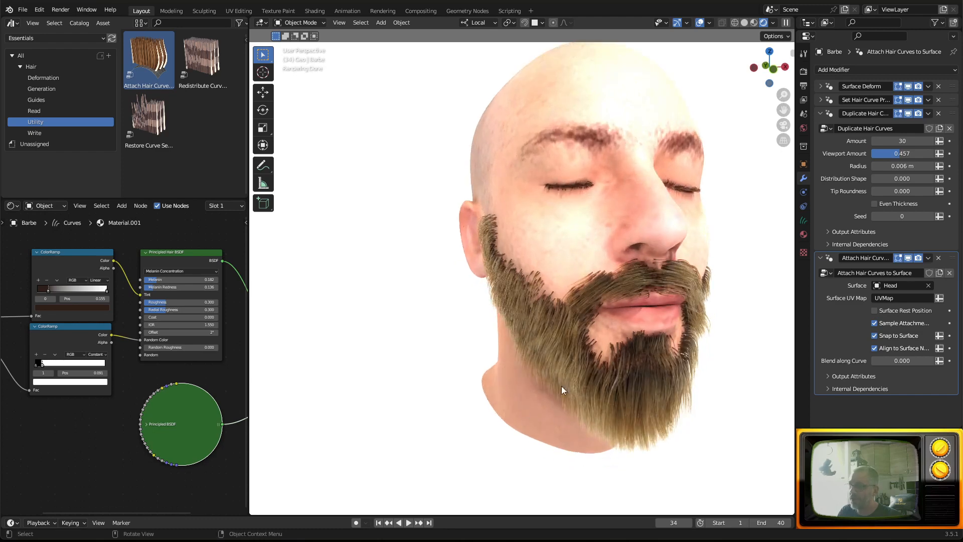
pyautogui.click(875, 204)
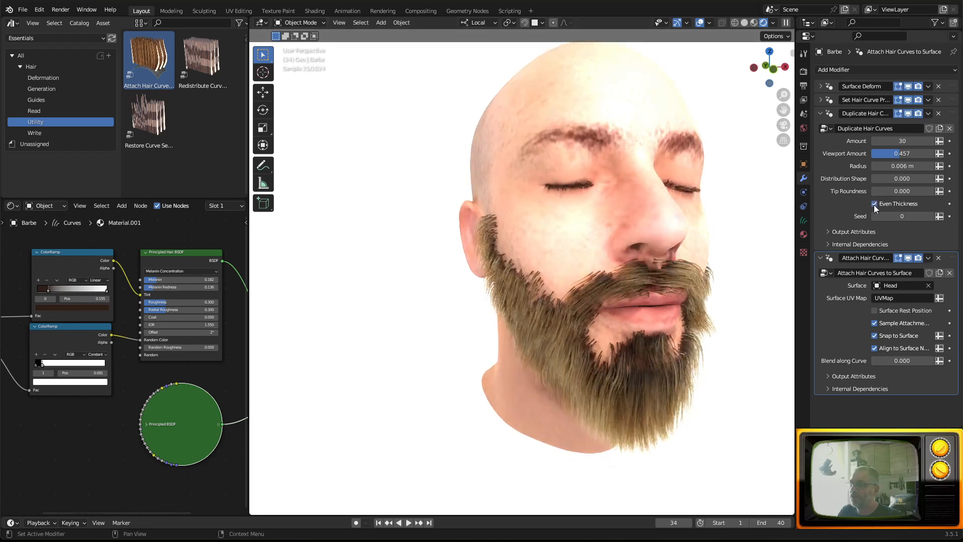
pyautogui.moveTo(904, 154); pyautogui.dragTo(937, 153)
pyautogui.moveTo(611, 243); pyautogui.dragTo(747, 271, button='middle')
pyautogui.scroll(3, 532, 294)
pyautogui.scroll(-3, 643, 277)
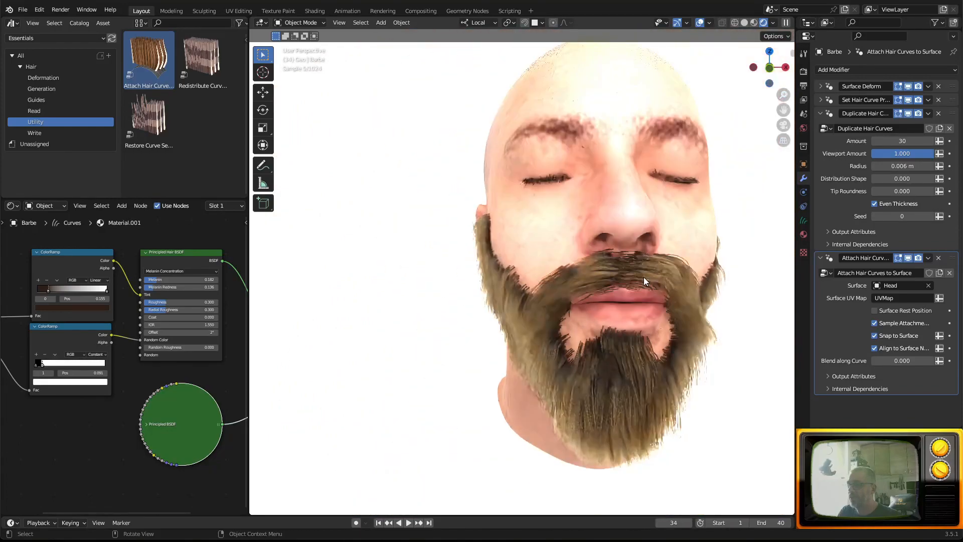
pyautogui.moveTo(643, 277); pyautogui.dragTo(625, 281, button='middle')
pyautogui.scroll(-2, 532, 282)
pyautogui.scroll(1, 577, 272)
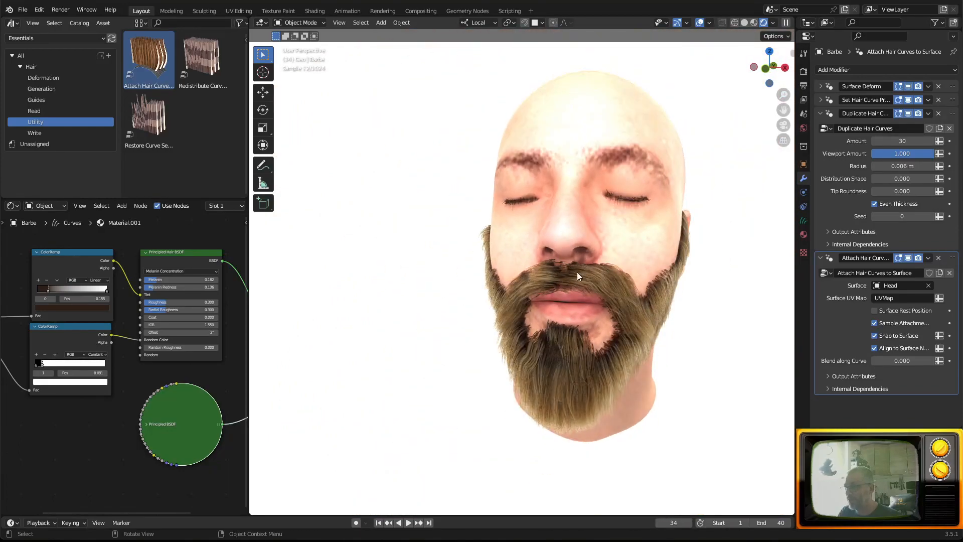
# Enter Sculpt Mode on the beard and shorten the moustache hairs above the upper lip with the Grow/Shrink brush at strength 0.259.
pyautogui.click(303, 23)
pyautogui.click(304, 56)
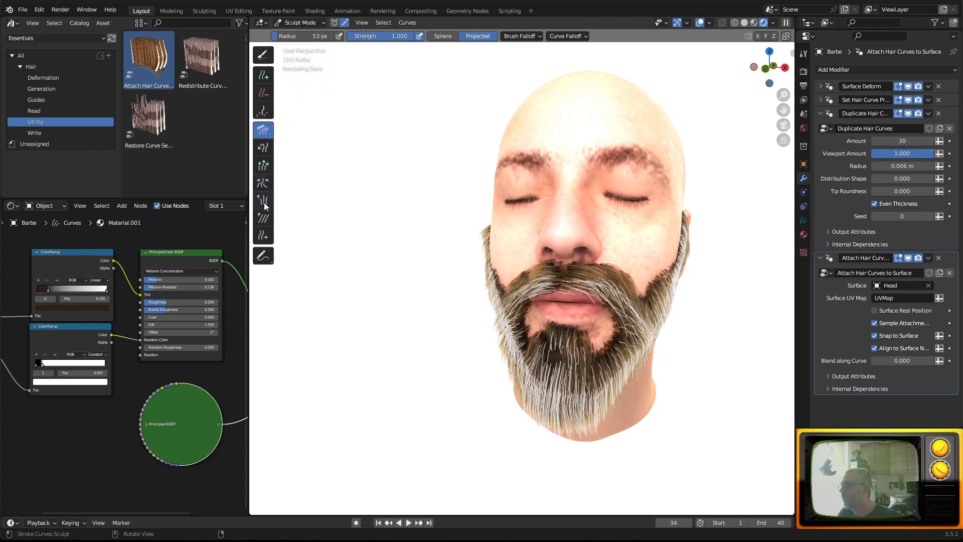
pyautogui.click(263, 165)
pyautogui.keyDown('ctrl'); pyautogui.moveTo(570, 296); pyautogui.dragTo(663, 255, button='middle'); pyautogui.keyUp('ctrl')
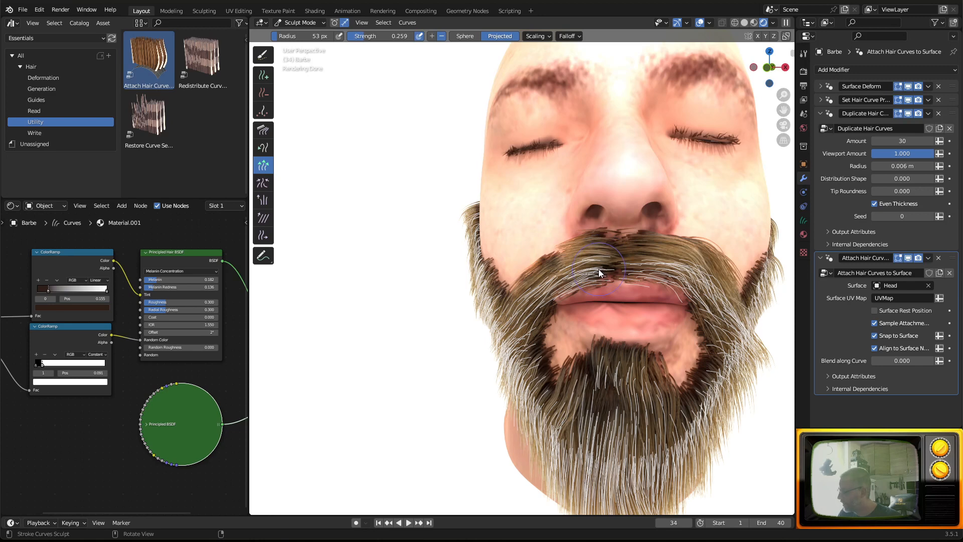
pyautogui.moveTo(606, 269)
pyautogui.mouseDown()
pyautogui.moveTo(585, 272)
pyautogui.moveTo(683, 277)
pyautogui.moveTo(647, 265)
pyautogui.moveTo(599, 275)
pyautogui.mouseUp()
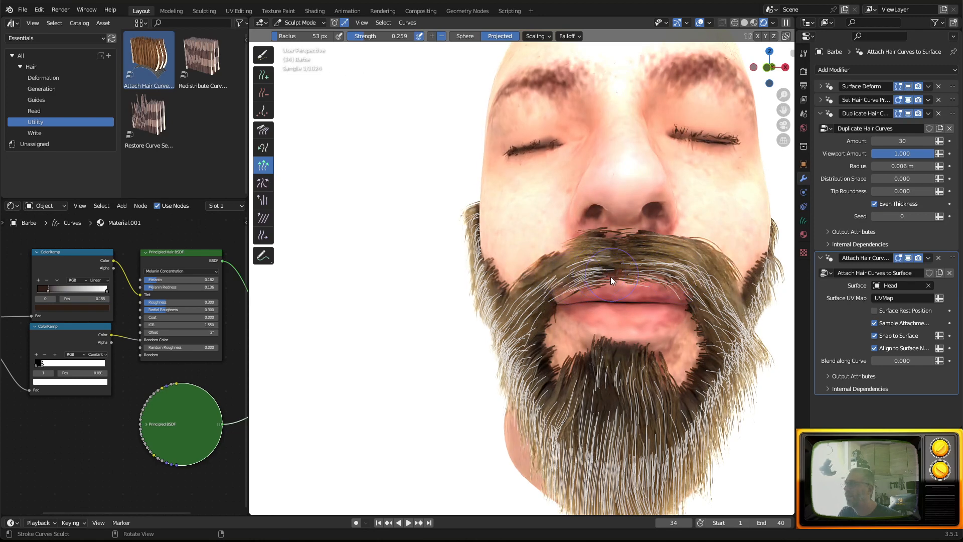
pyautogui.moveTo(605, 275); pyautogui.dragTo(601, 241, button='middle')
pyautogui.moveTo(633, 247)
pyautogui.mouseDown()
pyautogui.moveTo(577, 256)
pyautogui.moveTo(552, 275)
pyautogui.moveTo(569, 249)
pyautogui.mouseUp()
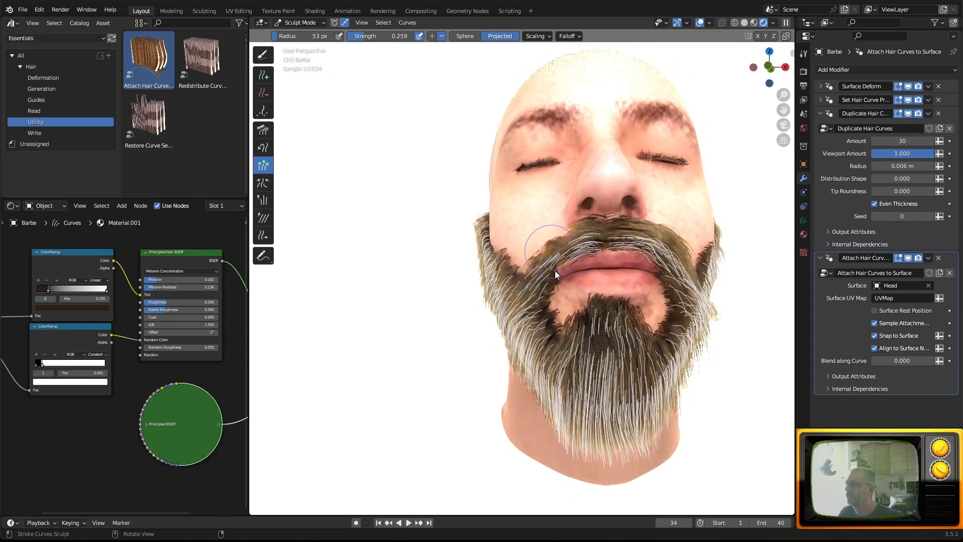
# Raise the Grow/Shrink strength to 0.622 and shorten the hairs over the lip, beside the mouth and along the lower beard edge.
pyautogui.moveTo(359, 37); pyautogui.dragTo(395, 36)
pyautogui.moveTo(641, 242)
pyautogui.mouseDown()
pyautogui.moveTo(628, 236)
pyautogui.moveTo(559, 267)
pyautogui.moveTo(670, 243)
pyautogui.moveTo(634, 257)
pyautogui.moveTo(667, 282)
pyautogui.moveTo(574, 274)
pyautogui.mouseUp()
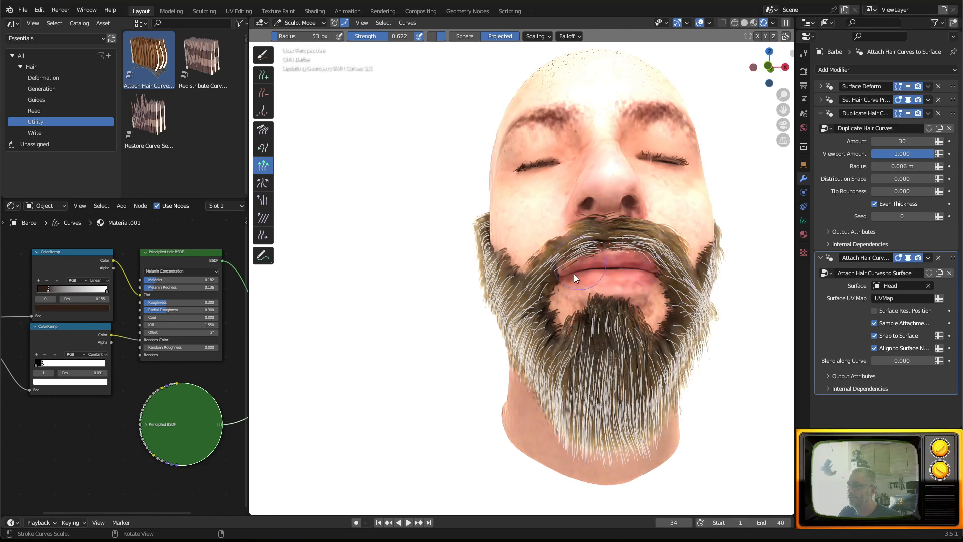
pyautogui.moveTo(589, 270); pyautogui.dragTo(534, 314, button='middle')
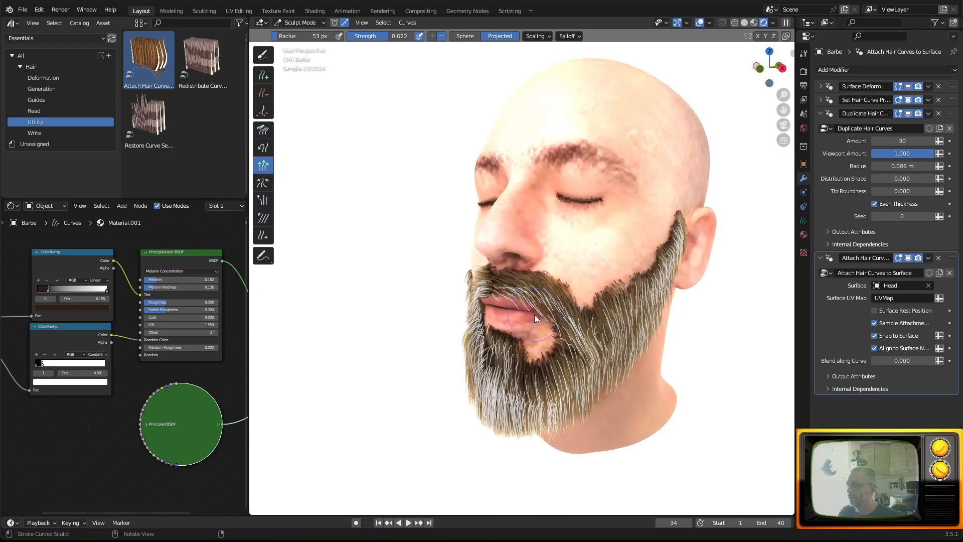
pyautogui.moveTo(535, 315)
pyautogui.mouseDown()
pyautogui.moveTo(535, 299)
pyautogui.moveTo(568, 332)
pyautogui.mouseUp()
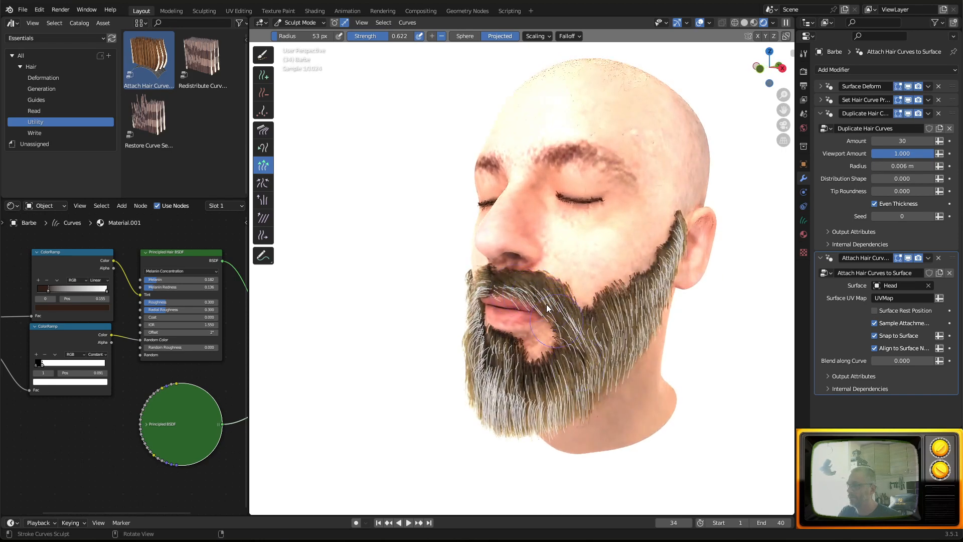
pyautogui.moveTo(553, 424); pyautogui.dragTo(565, 468)
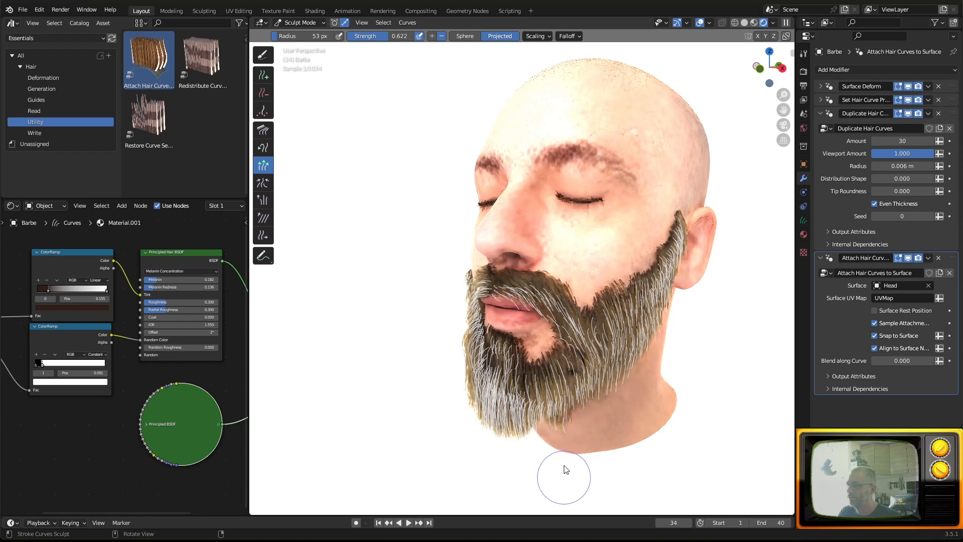
pyautogui.moveTo(564, 420); pyautogui.dragTo(571, 444)
pyautogui.scroll(2, 532, 309)
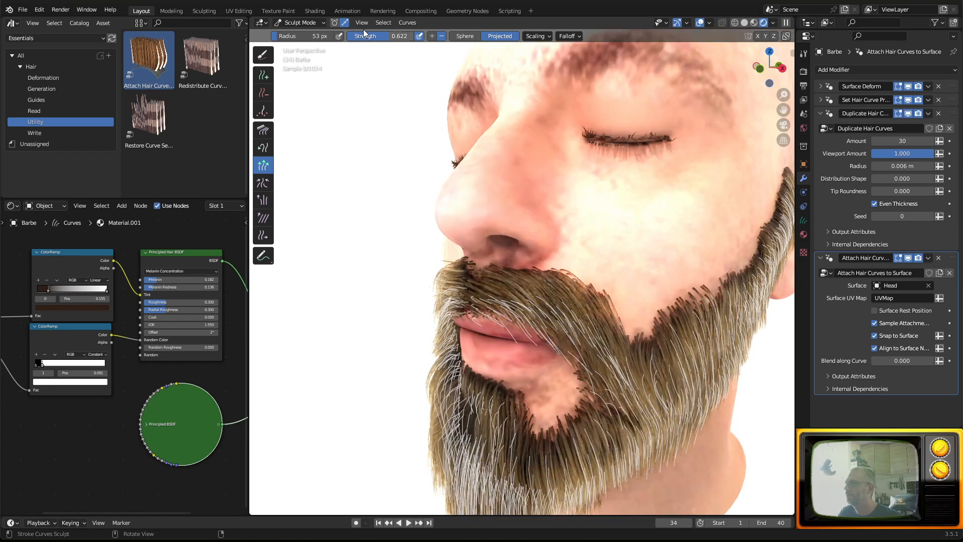
# Switch the curve sculpting selection to control points and return the beard to Object Mode.
pyautogui.click(334, 23)
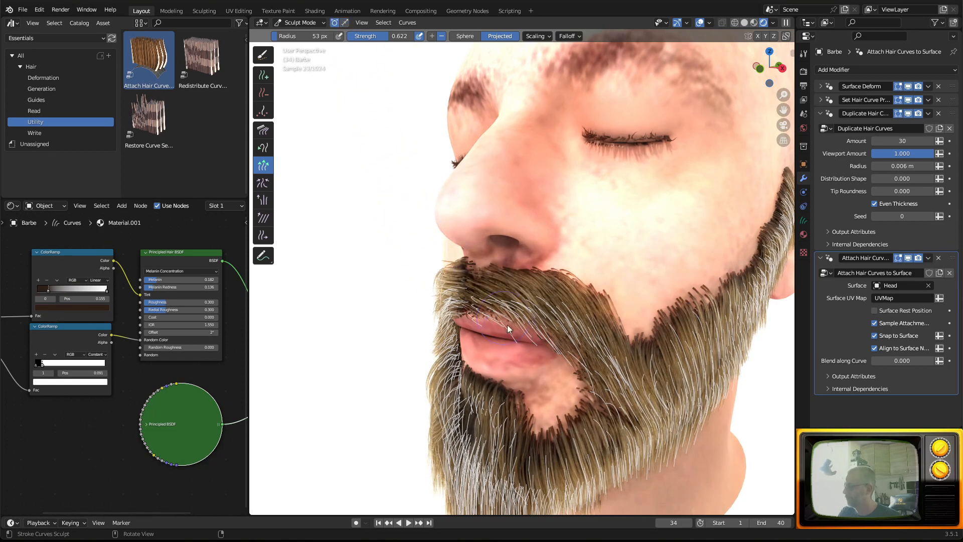
pyautogui.moveTo(533, 338)
pyautogui.mouseDown(button='middle')
pyautogui.moveTo(500, 317)
pyautogui.moveTo(546, 331)
pyautogui.mouseUp(button='middle')
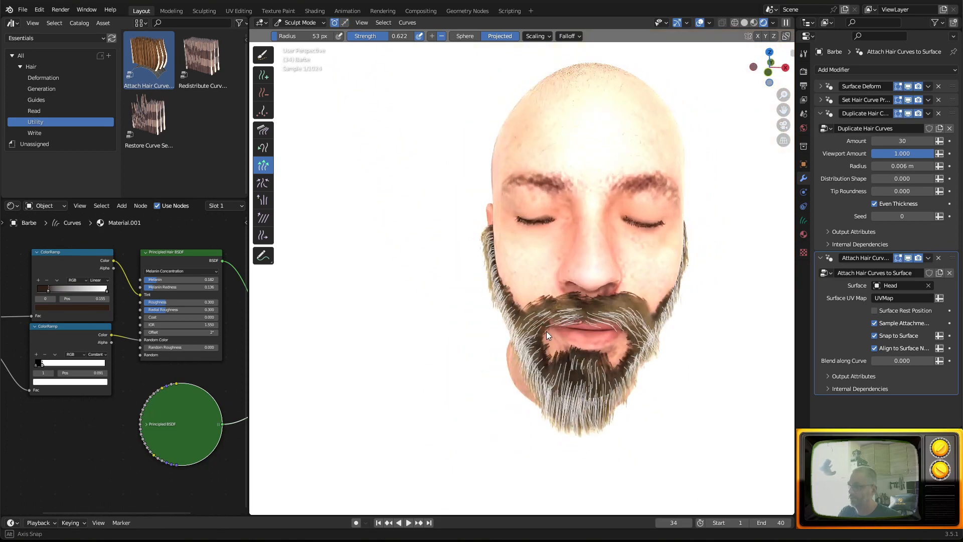
pyautogui.click(300, 22)
pyautogui.click(307, 33)
pyautogui.moveTo(445, 249); pyautogui.dragTo(466, 230, button='middle')
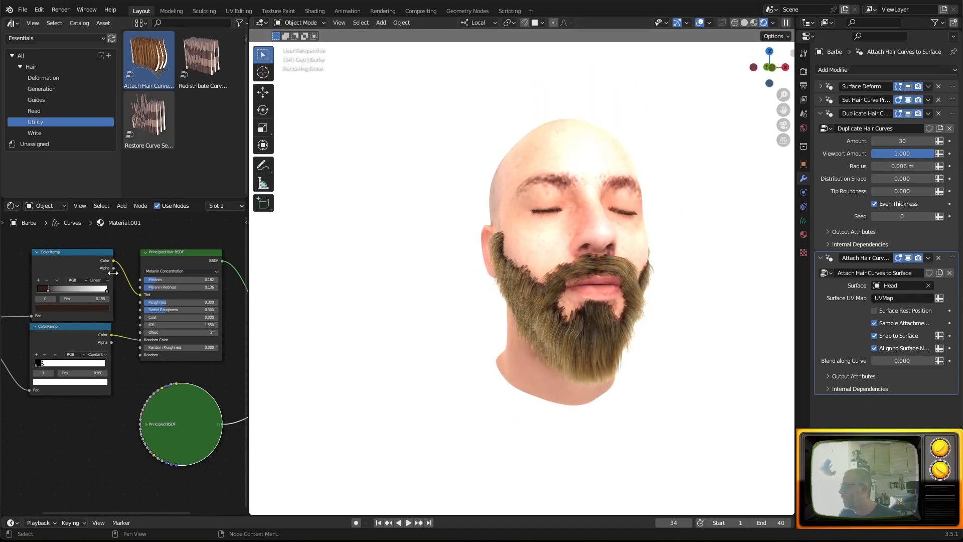
# Lighten the brown stop of the tint ColorRamp and move stop 1 of the random-colour ramp to position 0.041.
pyautogui.scroll(2, 54, 306)
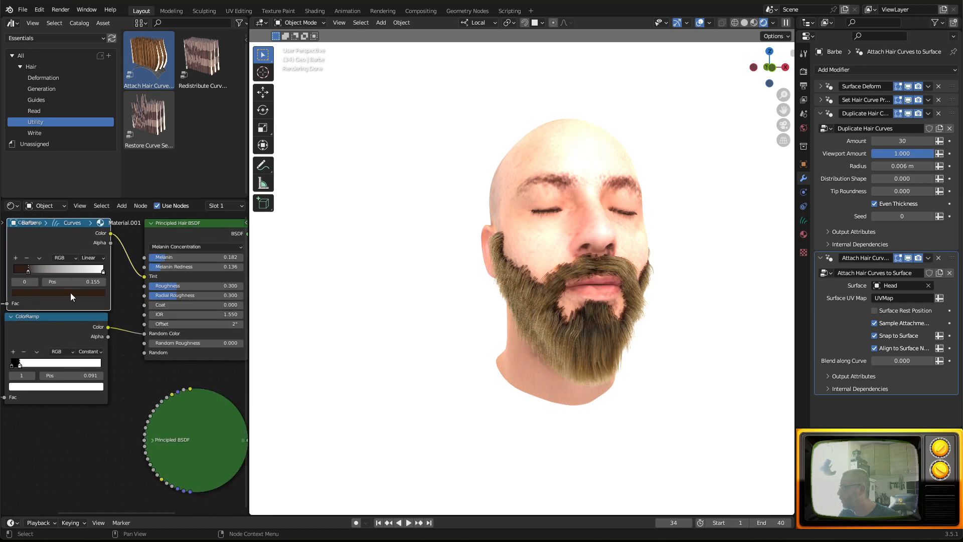
pyautogui.click(70, 293)
pyautogui.moveTo(85, 210); pyautogui.dragTo(86, 209)
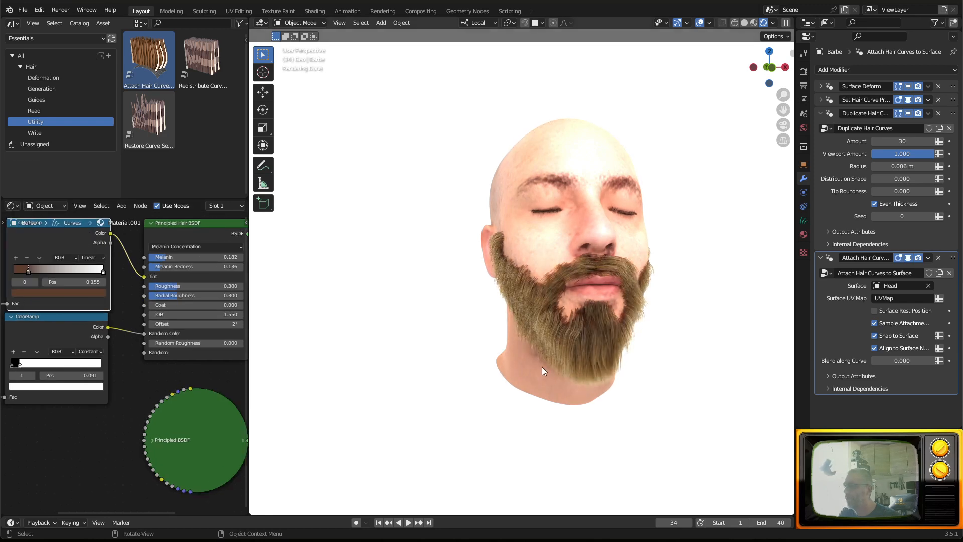
pyautogui.scroll(4, 542, 366)
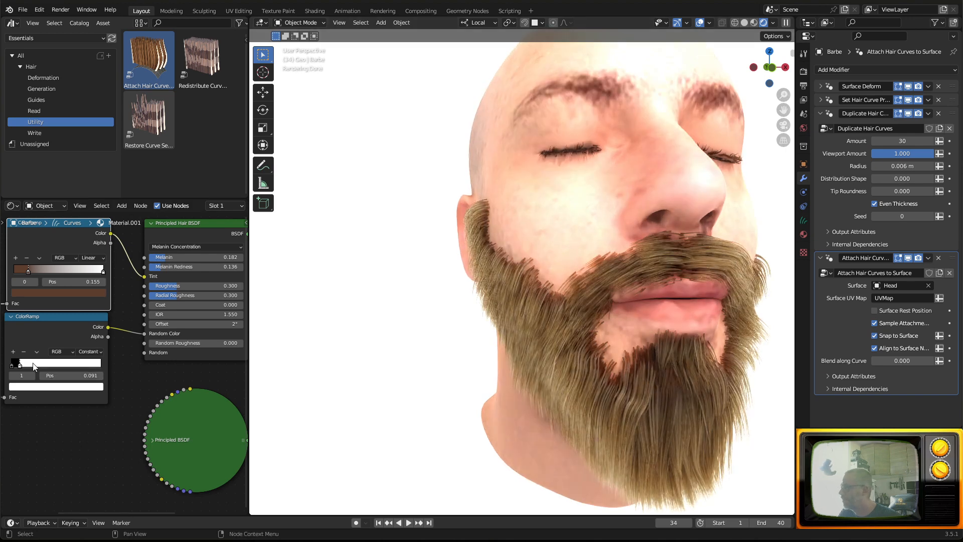
pyautogui.moveTo(18, 368); pyautogui.dragTo(17, 373)
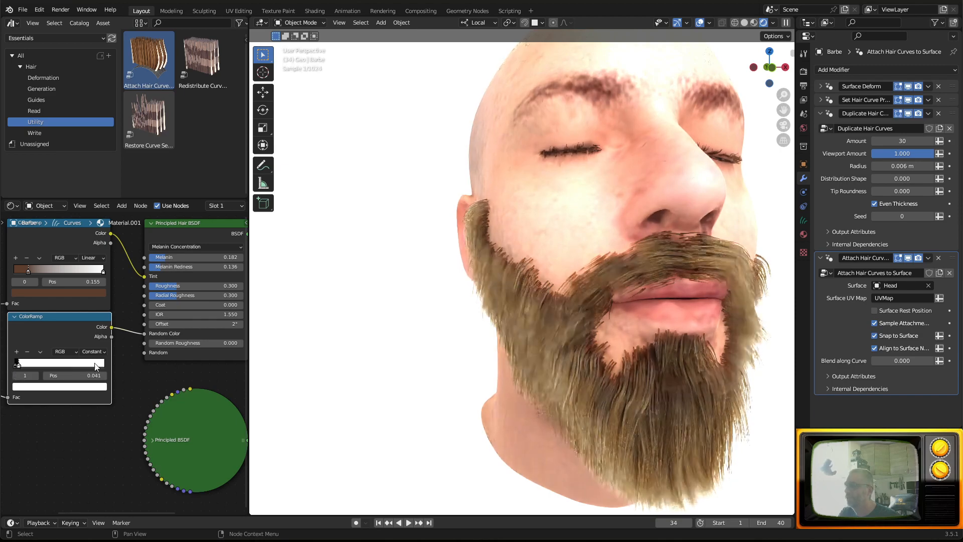
# Remove the stray hairs below the jaw on the neck with the Delete brush in Sculpt Mode.
pyautogui.moveTo(632, 316); pyautogui.dragTo(534, 384, button='middle')
pyautogui.moveTo(548, 300); pyautogui.dragTo(572, 301, button='middle')
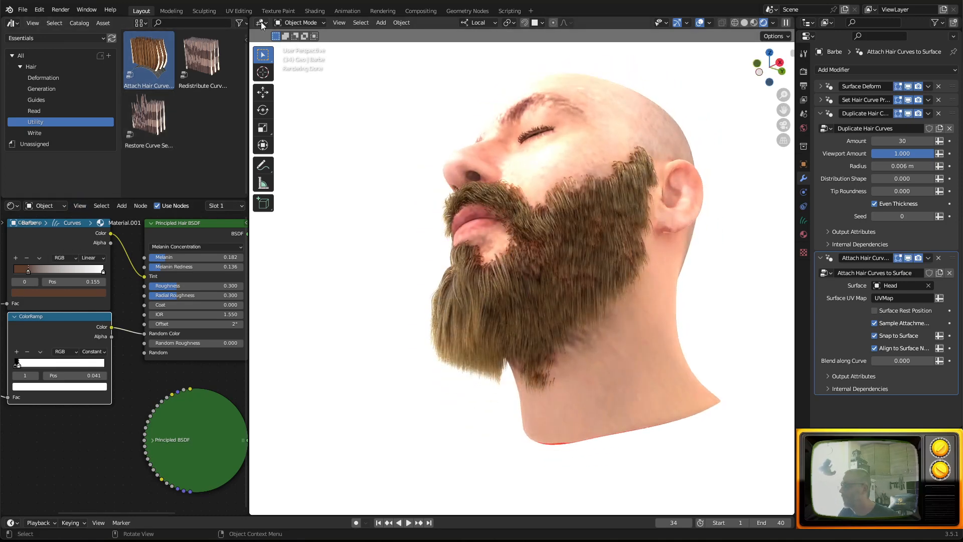
pyautogui.click(300, 56)
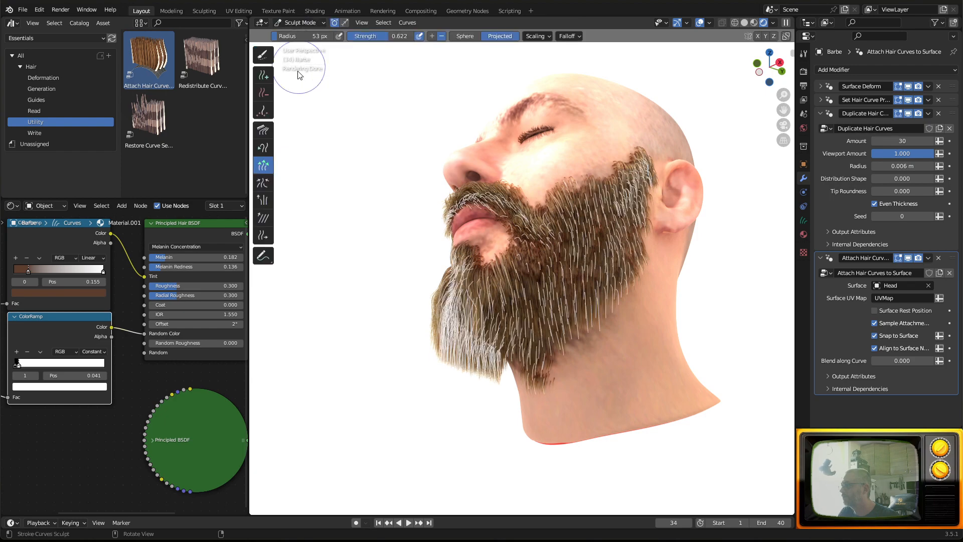
pyautogui.click(267, 92)
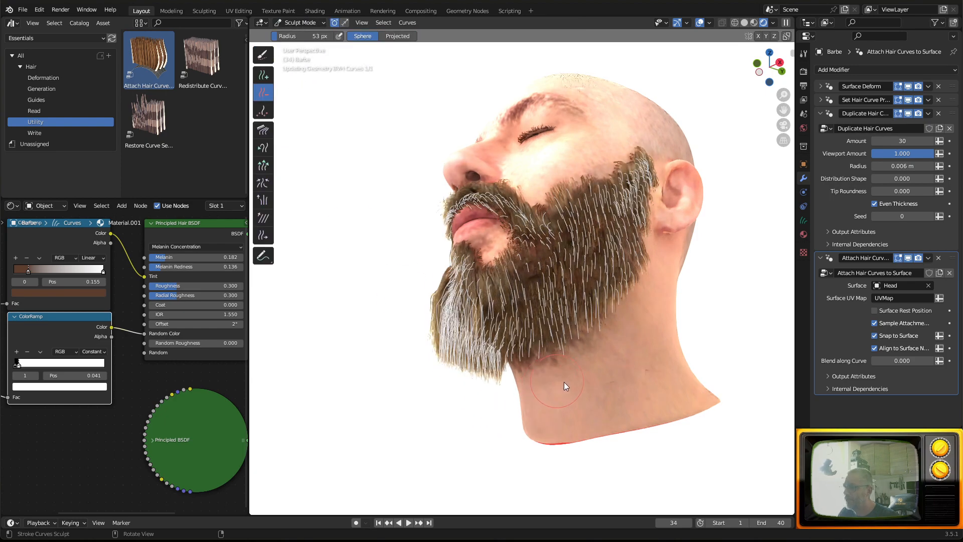
pyautogui.moveTo(610, 376); pyautogui.dragTo(576, 438, button='middle')
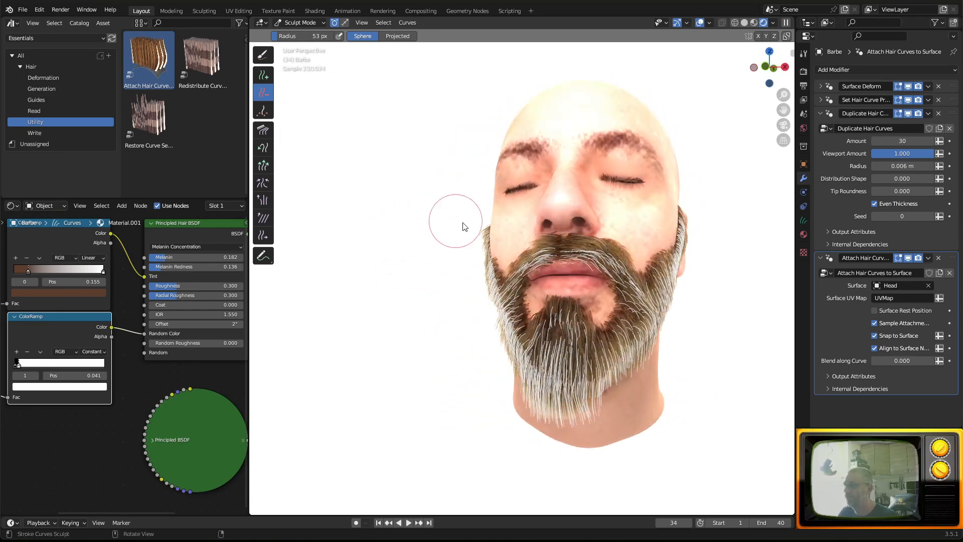
pyautogui.moveTo(458, 216); pyautogui.dragTo(479, 239, button='middle')
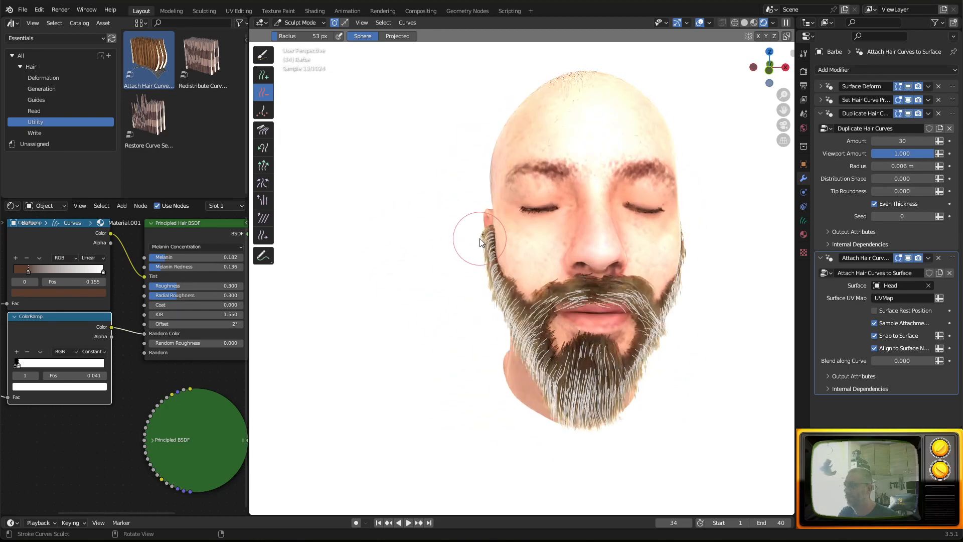
# Slide the roots of the central moustache hairs with the Slide brush, moving them up off the lips towards the nose.
pyautogui.click(262, 235)
pyautogui.scroll(6, 653, 328)
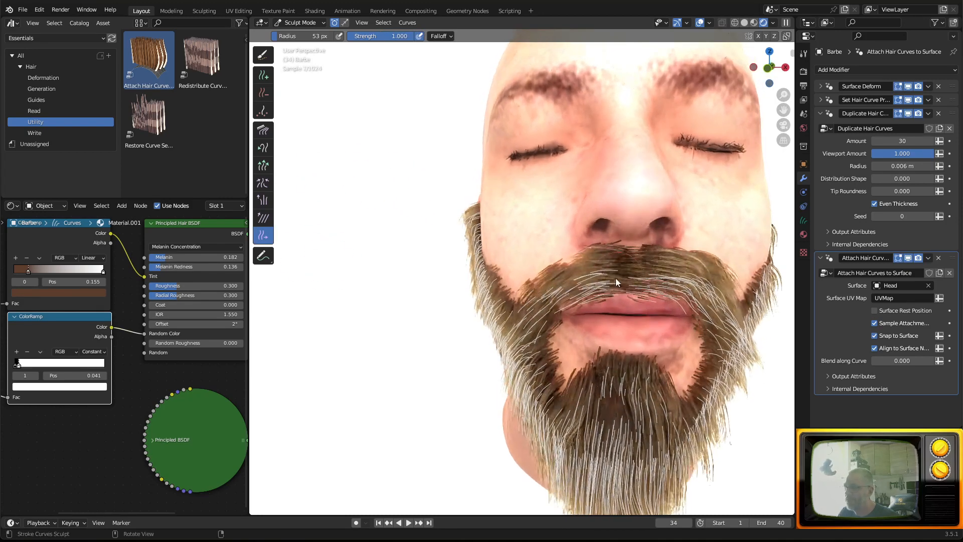
pyautogui.moveTo(615, 278)
pyautogui.mouseDown()
pyautogui.moveTo(612, 300)
pyautogui.moveTo(604, 257)
pyautogui.moveTo(603, 304)
pyautogui.moveTo(581, 261)
pyautogui.moveTo(606, 317)
pyautogui.moveTo(597, 246)
pyautogui.moveTo(644, 292)
pyautogui.mouseUp()
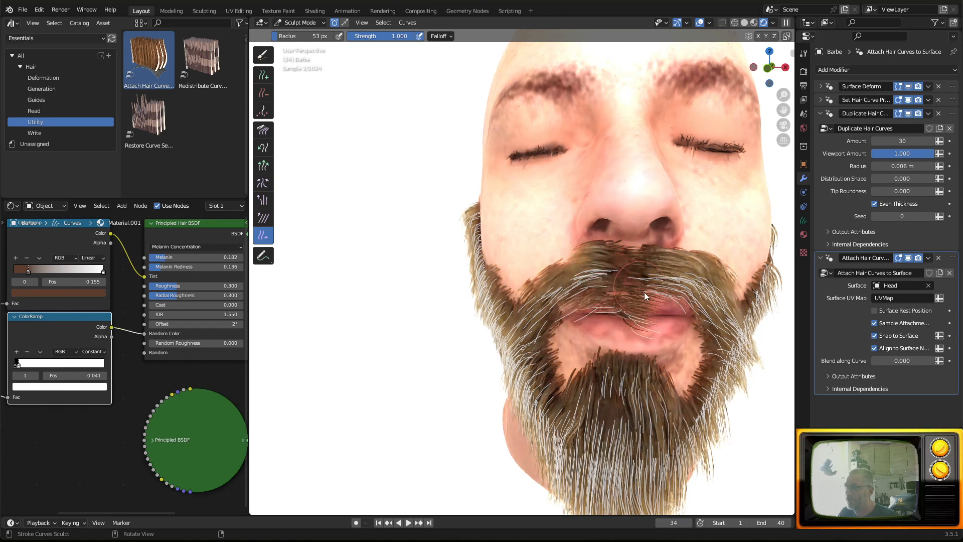
pyautogui.moveTo(644, 292); pyautogui.dragTo(642, 272, button='middle')
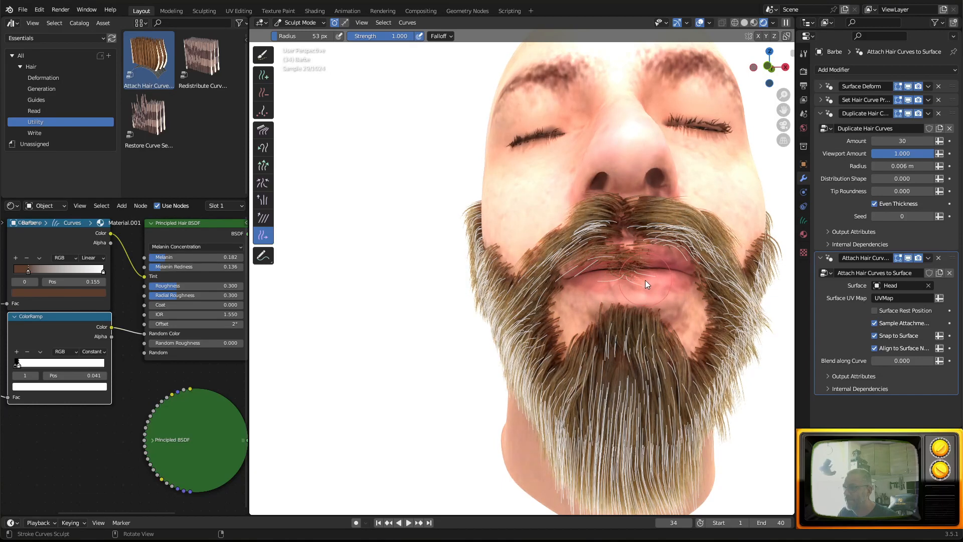
pyautogui.moveTo(645, 280)
pyautogui.mouseDown()
pyautogui.moveTo(628, 266)
pyautogui.moveTo(630, 211)
pyautogui.mouseUp()
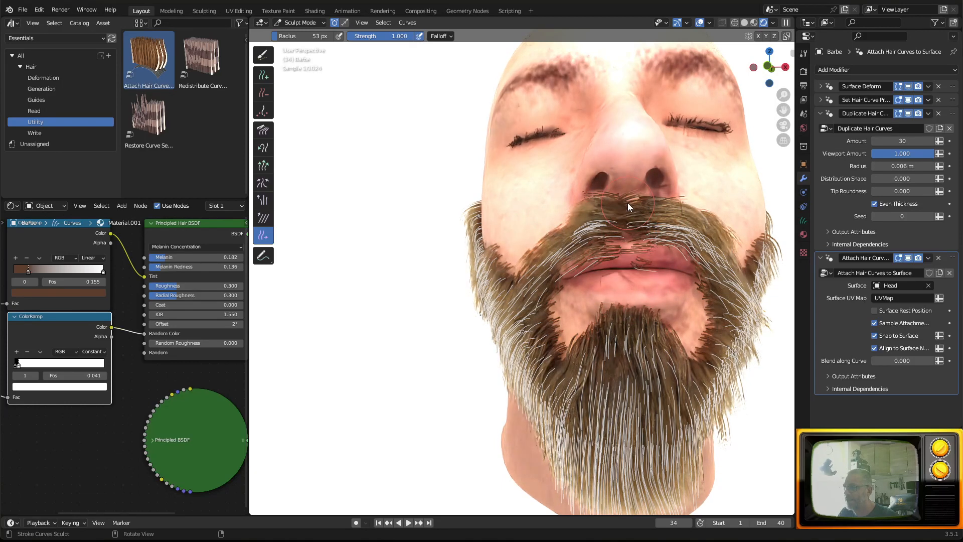
pyautogui.moveTo(646, 260); pyautogui.dragTo(626, 64)
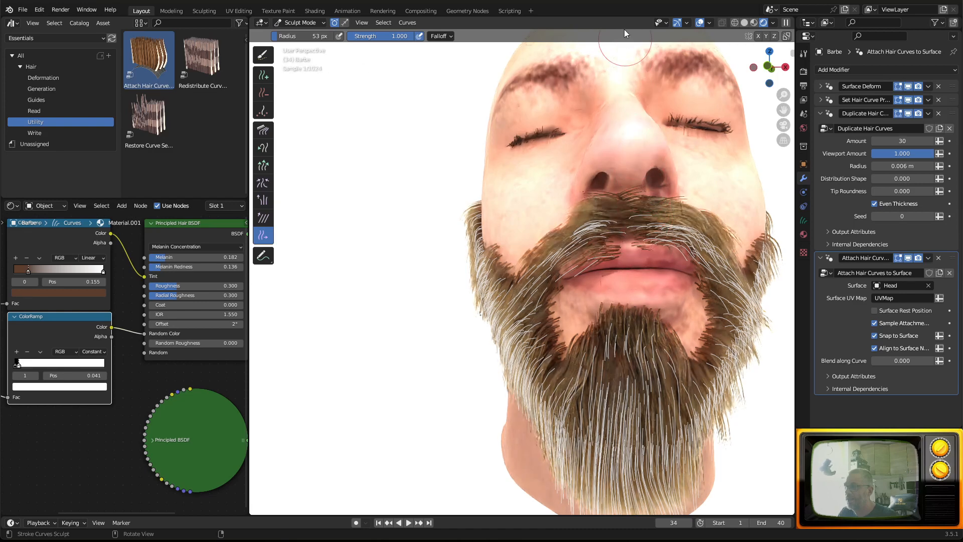
# Slide the remaining moustache hairs off the lips at the right corner of the mouth with the Slide brush.
pyautogui.moveTo(613, 273); pyautogui.dragTo(536, 146)
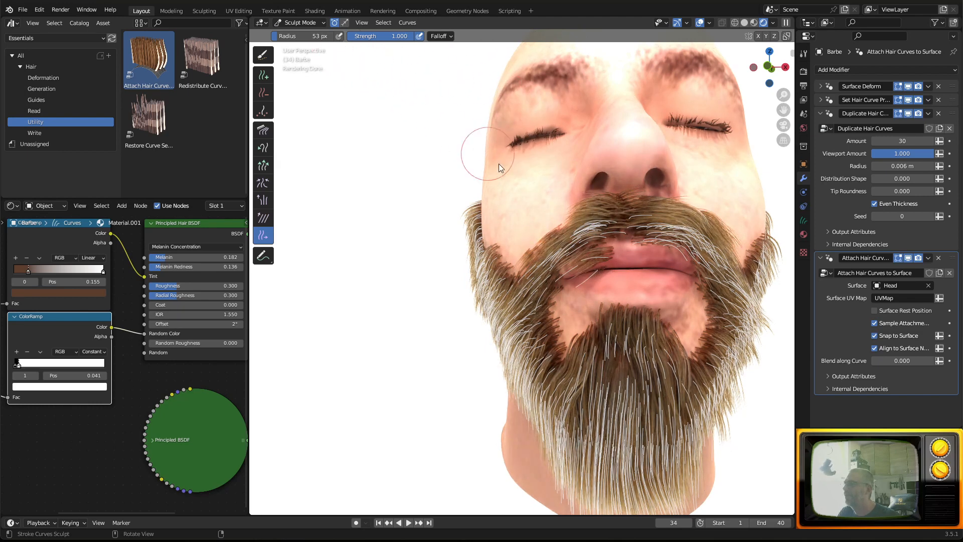
pyautogui.moveTo(600, 287); pyautogui.dragTo(575, 226)
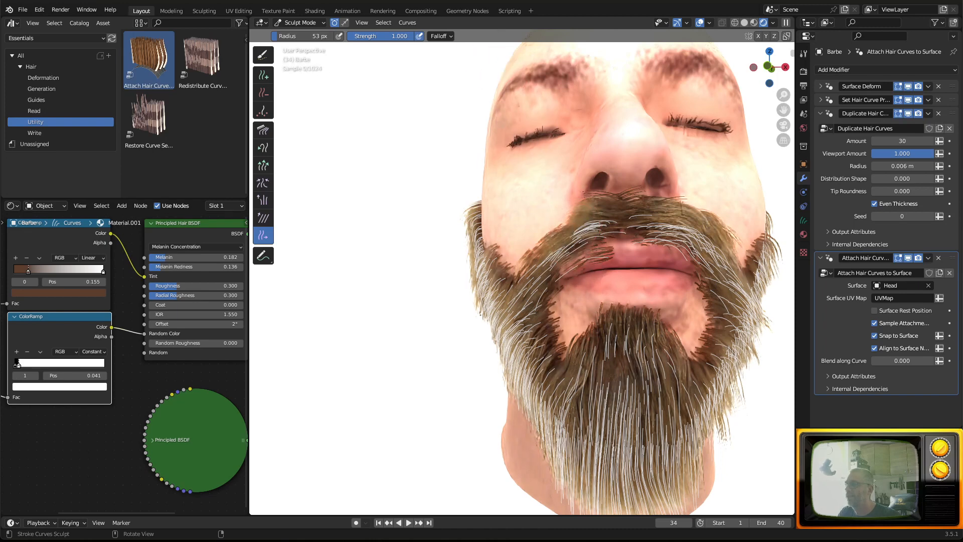
pyautogui.moveTo(606, 255); pyautogui.dragTo(570, 192)
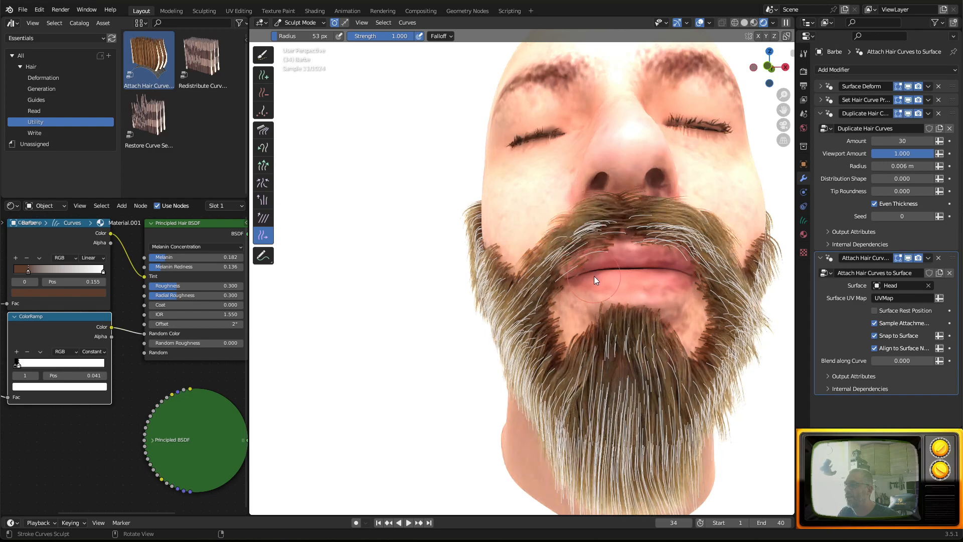
pyautogui.moveTo(594, 276); pyautogui.dragTo(571, 227)
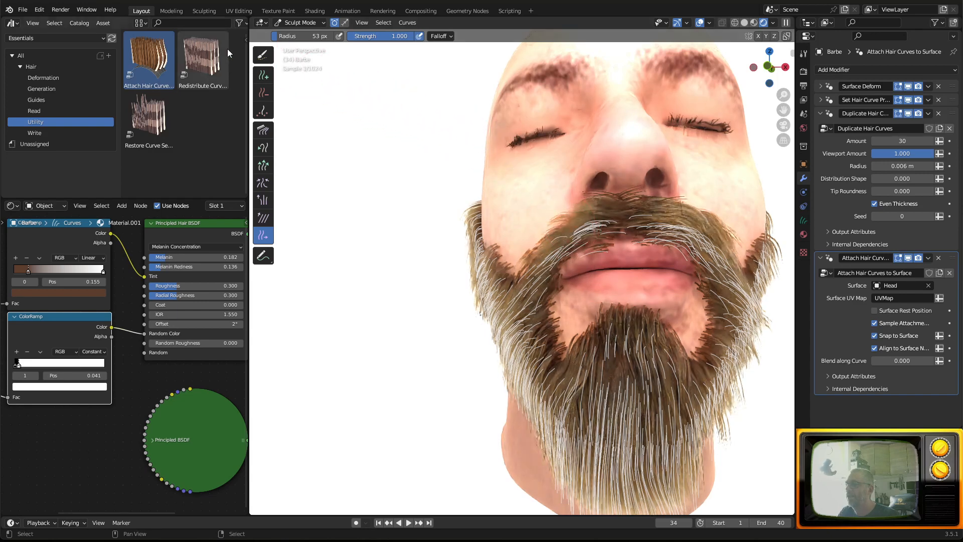
pyautogui.scroll(5, 602, 274)
pyautogui.moveTo(712, 235)
pyautogui.mouseDown()
pyautogui.moveTo(657, 146)
pyautogui.moveTo(622, 136)
pyautogui.mouseUp()
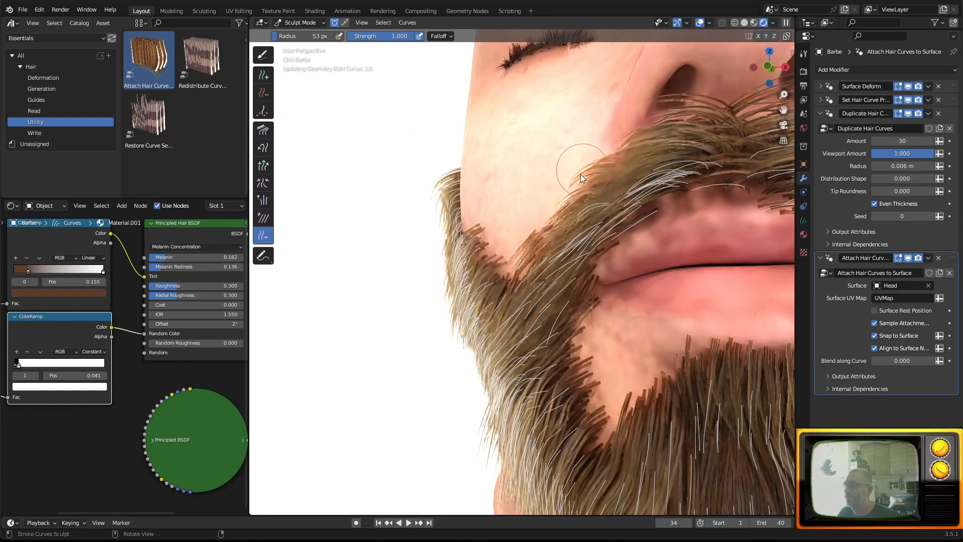
# Return the beard to Object Mode and set the Duplicate Hair Curves amount to 10.
pyautogui.scroll(-5, 587, 201)
pyautogui.moveTo(598, 217); pyautogui.dragTo(610, 243, button='middle')
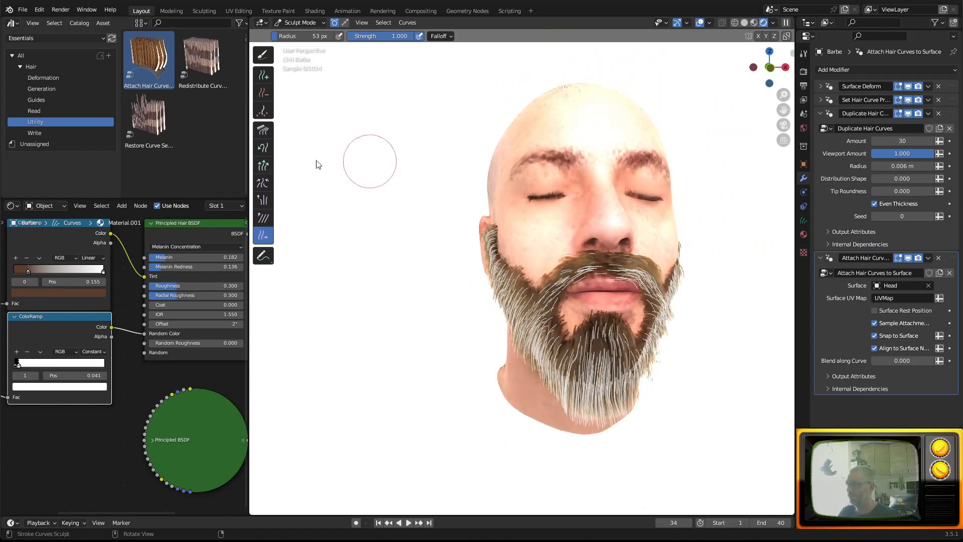
pyautogui.click(300, 34)
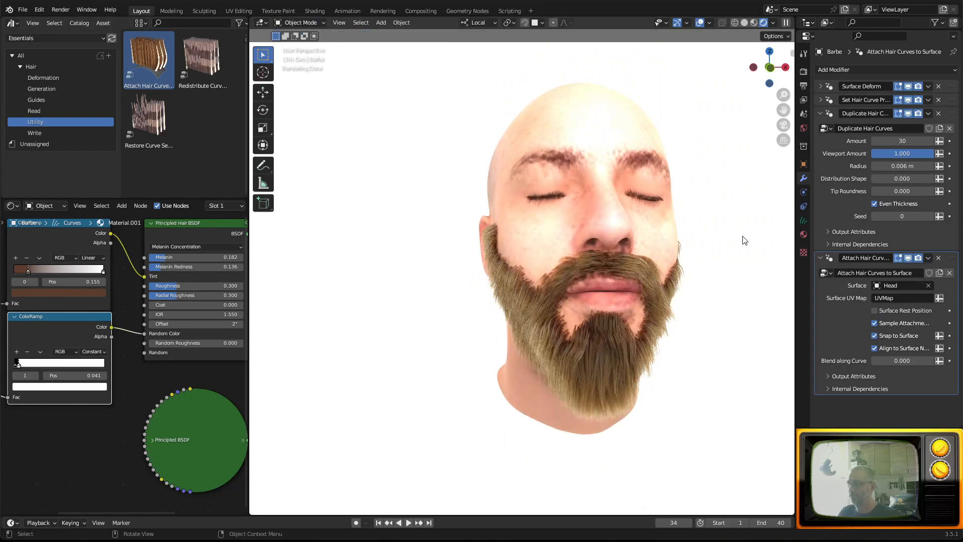
pyautogui.moveTo(745, 240); pyautogui.dragTo(699, 243, button='middle')
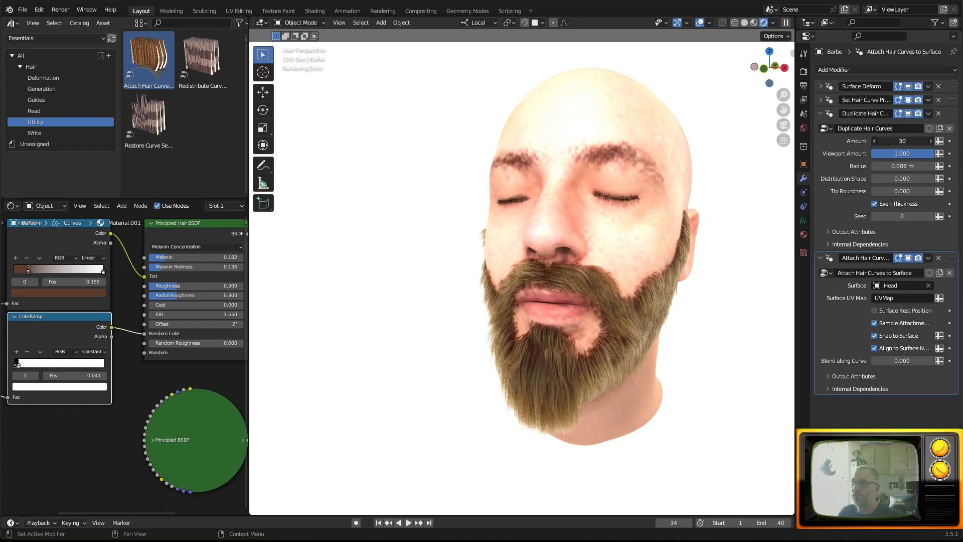
pyautogui.press('Return')
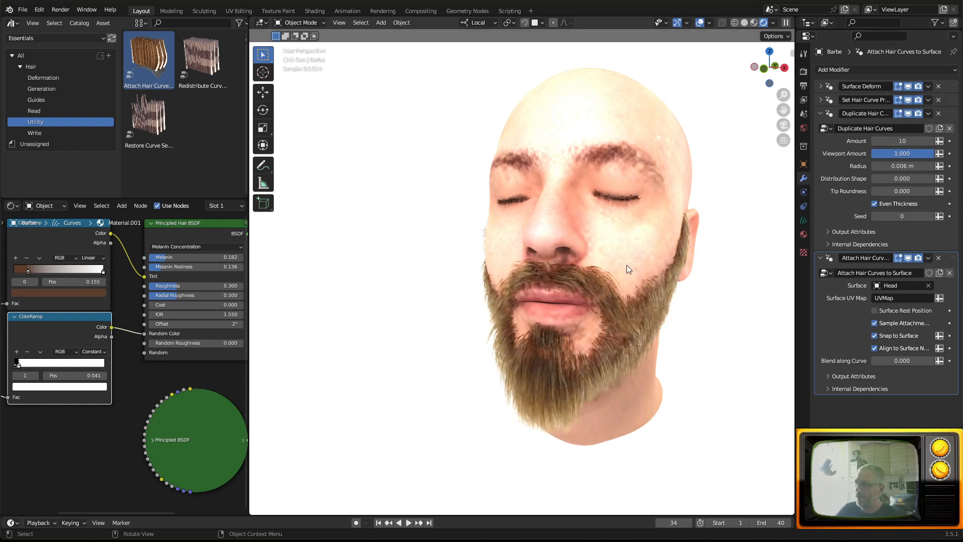
# In Sculpt Mode, slide the hair roots along the head's right sideburn and upper cheek line to tidy the beard edge.
pyautogui.moveTo(627, 265); pyautogui.dragTo(729, 314, button='middle')
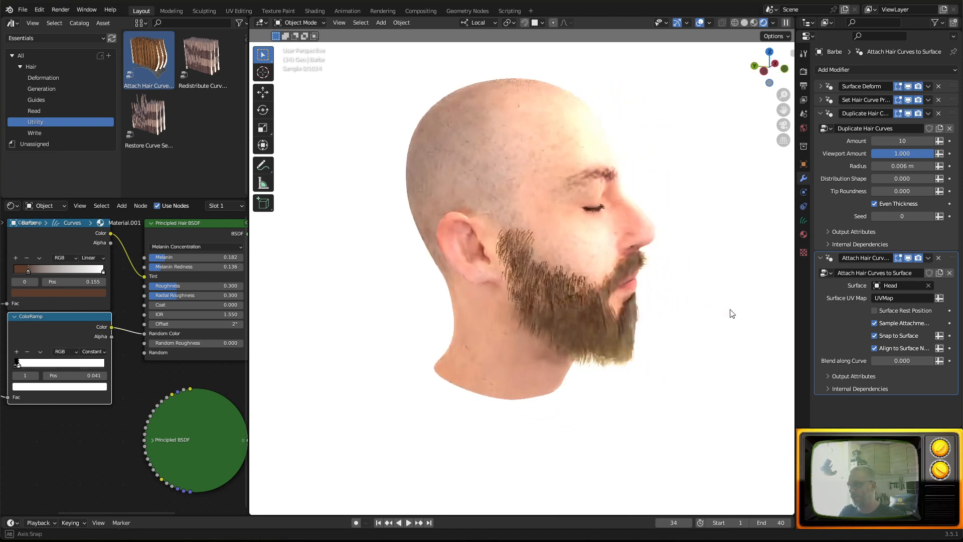
pyautogui.scroll(5, 517, 257)
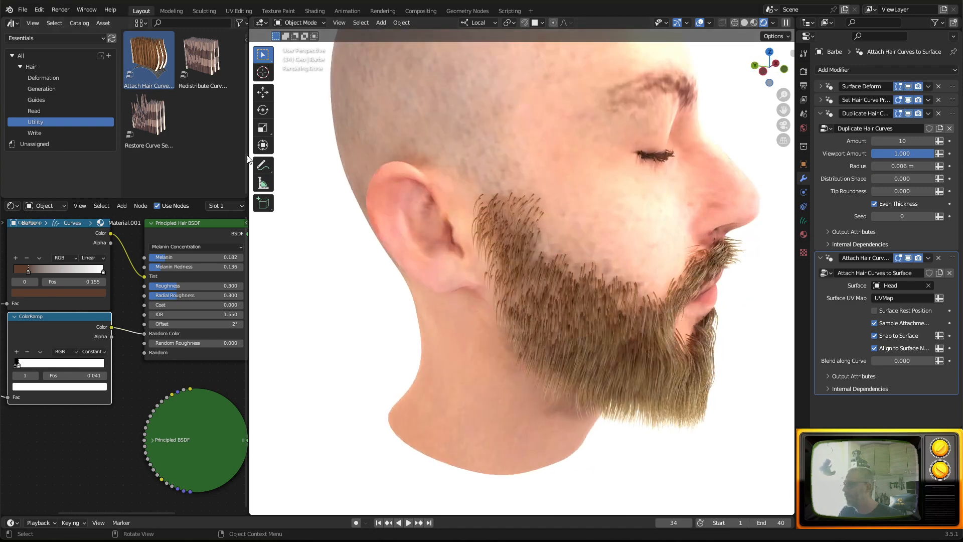
pyautogui.click(291, 22)
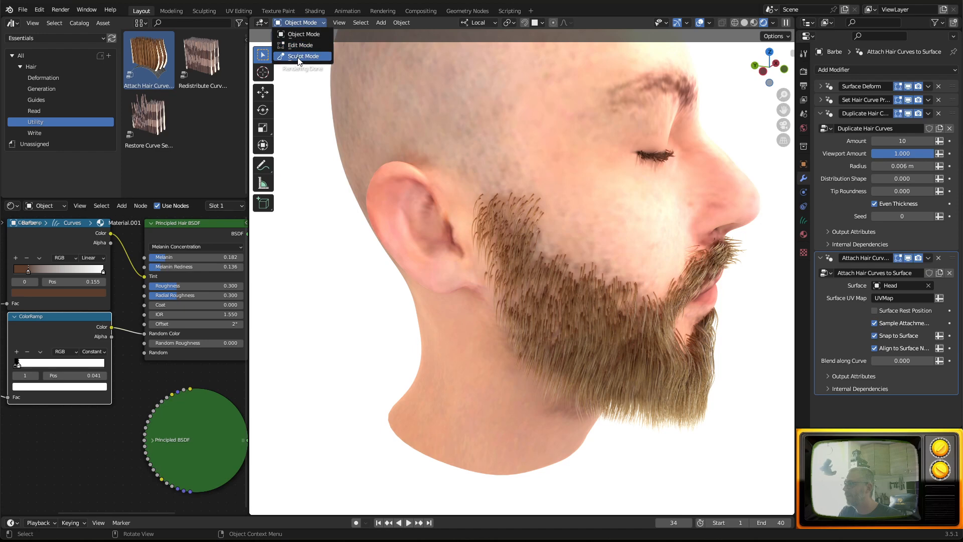
pyautogui.click(301, 61)
pyautogui.moveTo(548, 206); pyautogui.dragTo(528, 213)
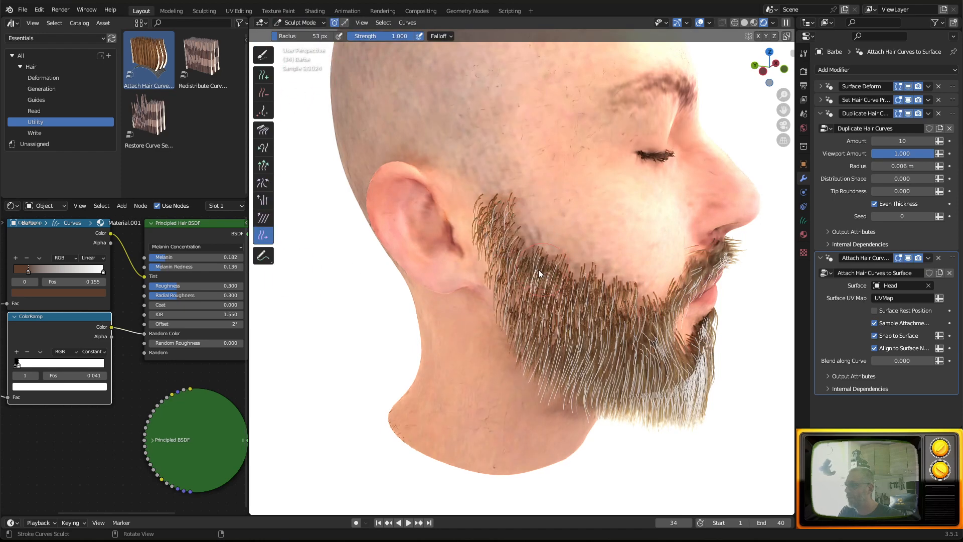
pyautogui.moveTo(526, 258)
pyautogui.mouseDown()
pyautogui.moveTo(569, 263)
pyautogui.moveTo(634, 295)
pyautogui.mouseUp()
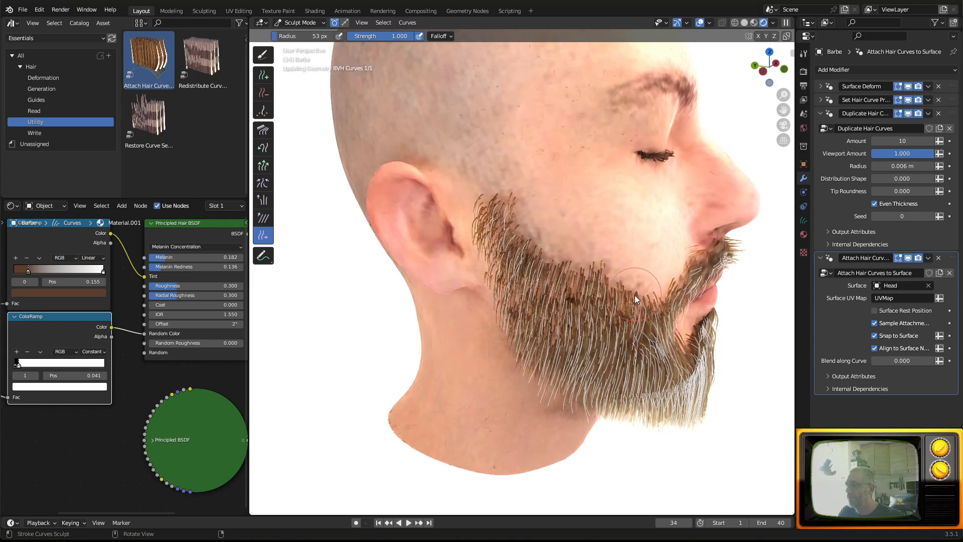
# Slide the hair roots around the mouth and along the head's left cheek line with the Slide brush.
pyautogui.moveTo(630, 292); pyautogui.dragTo(582, 282, button='middle')
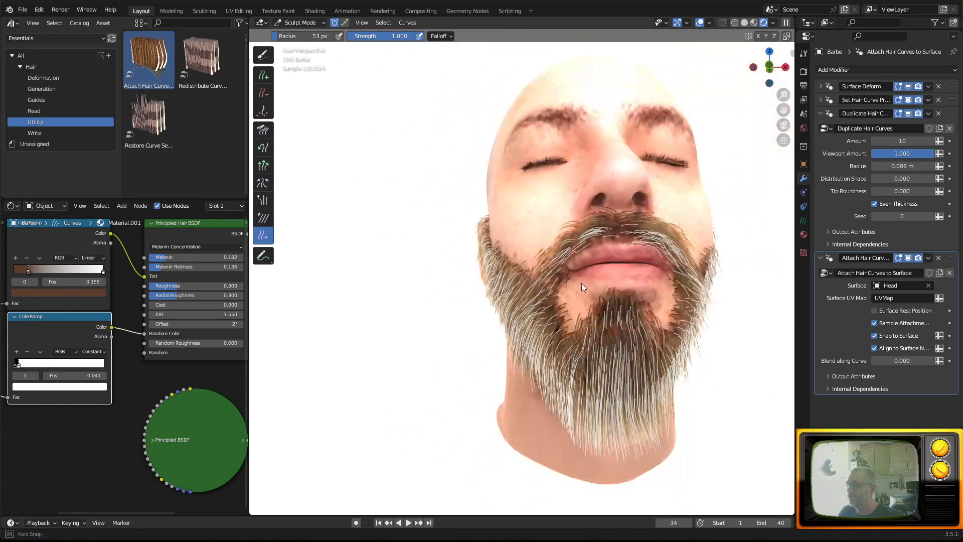
pyautogui.moveTo(558, 298)
pyautogui.mouseDown()
pyautogui.moveTo(627, 308)
pyautogui.moveTo(625, 282)
pyautogui.moveTo(601, 327)
pyautogui.moveTo(606, 290)
pyautogui.moveTo(633, 325)
pyautogui.mouseUp()
pyautogui.moveTo(633, 325); pyautogui.dragTo(544, 261, button='middle')
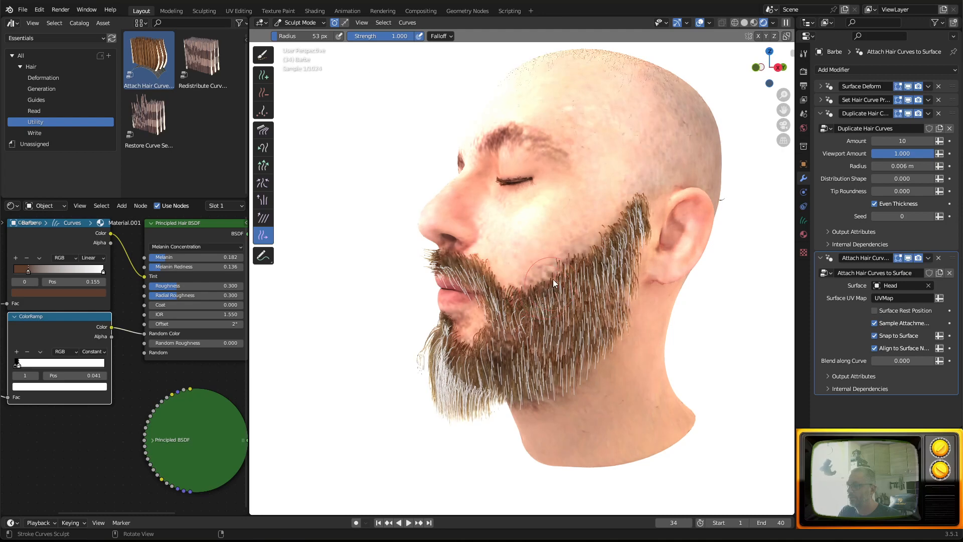
pyautogui.moveTo(574, 276); pyautogui.dragTo(617, 224)
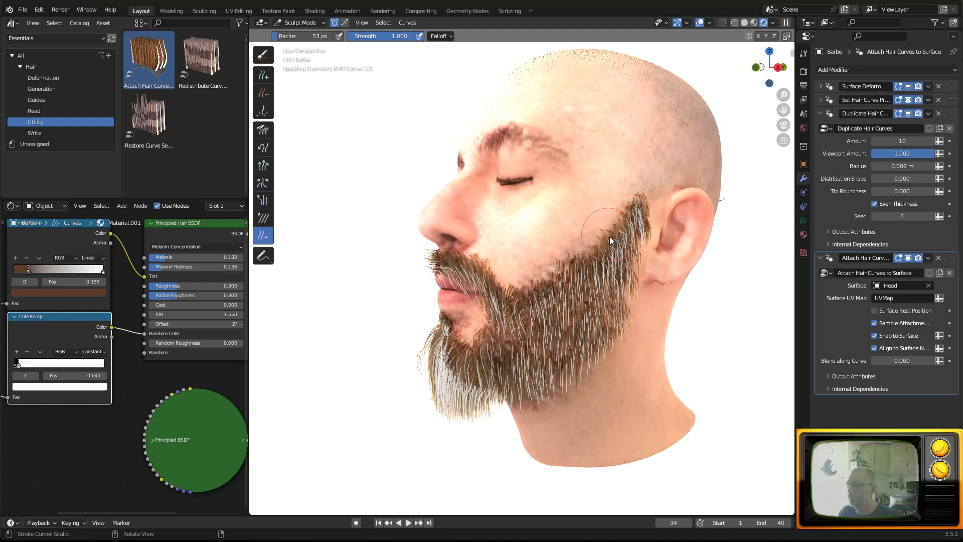
pyautogui.moveTo(608, 249); pyautogui.dragTo(552, 243, button='middle')
pyautogui.moveTo(505, 233)
pyautogui.mouseDown()
pyautogui.moveTo(514, 243)
pyautogui.moveTo(504, 310)
pyautogui.mouseUp()
pyautogui.moveTo(504, 310); pyautogui.dragTo(549, 303, button='middle')
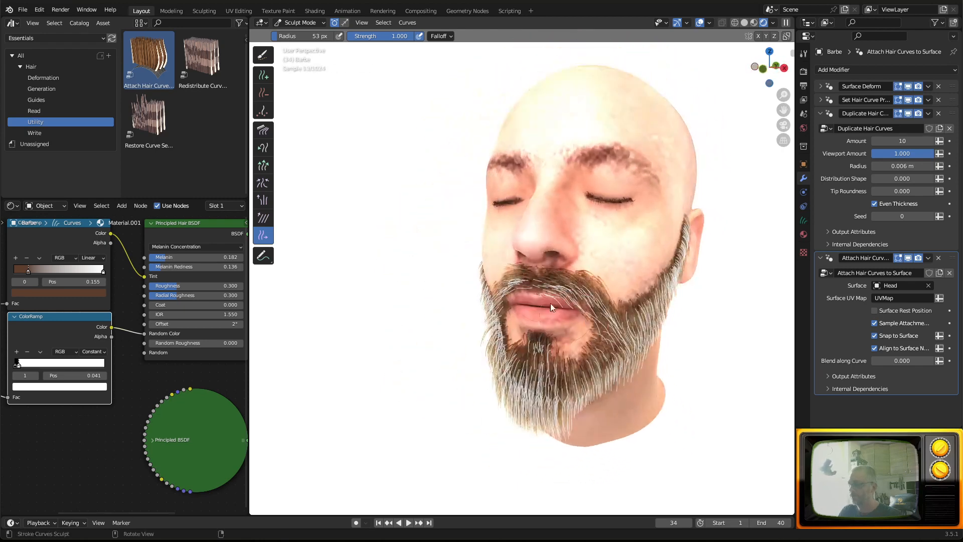
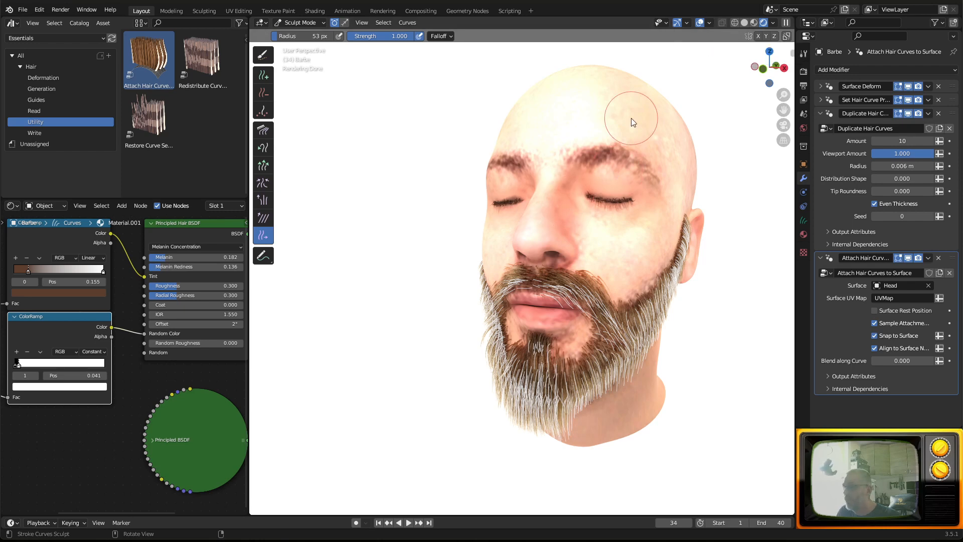
# Toggle the viewport overlays to compare the beard with and without guide curves, leaving them hidden.
pyautogui.click(700, 23)
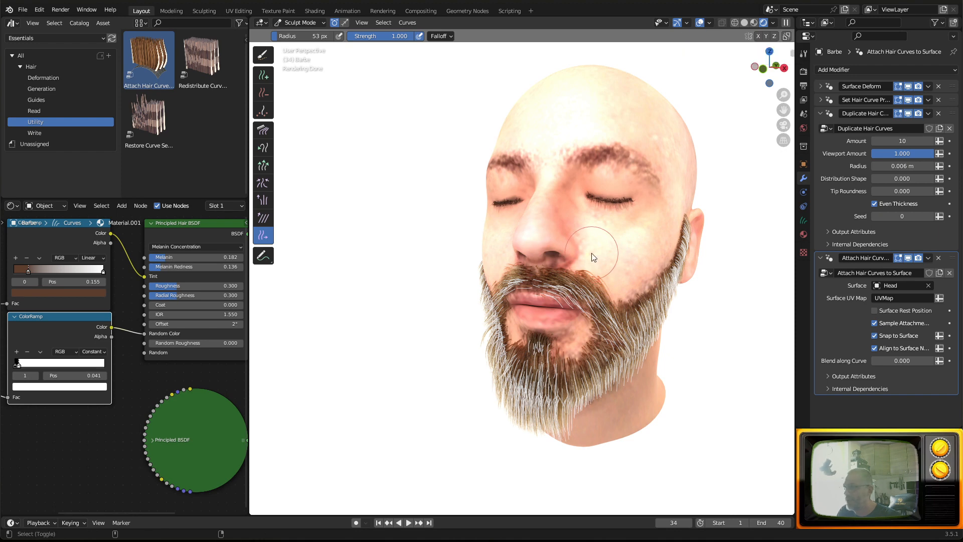
pyautogui.hotkey('shift', 'alt', 'z')
pyautogui.hotkey('shift', 'alt', 'z')
pyautogui.hotkey('shift', 'alt', 'z')
pyautogui.hotkey('shift', 'alt', 'z')
pyautogui.hotkey('shift', 'alt', 'z')
pyautogui.hotkey('shift', 'alt', 'z')
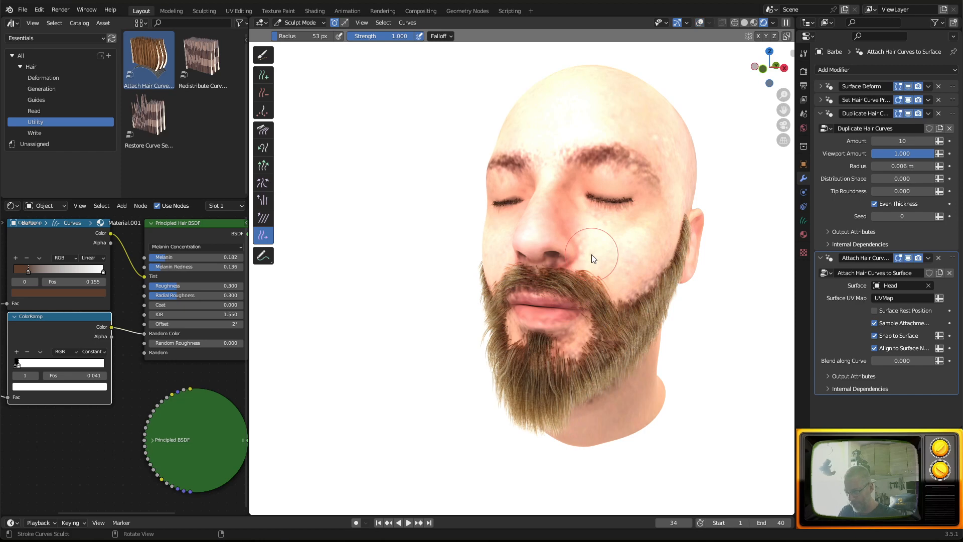
# Apply the Frizz Hair Curves asset from the Deformation hair category to the beard.
pyautogui.moveTo(591, 254)
pyautogui.mouseDown(button='middle')
pyautogui.moveTo(654, 254)
pyautogui.moveTo(582, 258)
pyautogui.moveTo(610, 254)
pyautogui.mouseUp(button='middle')
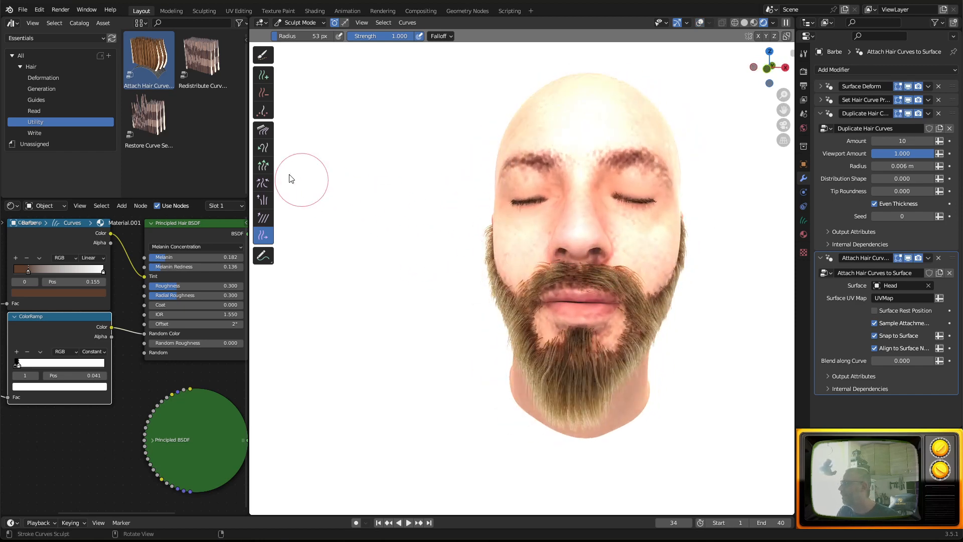
pyautogui.click(53, 77)
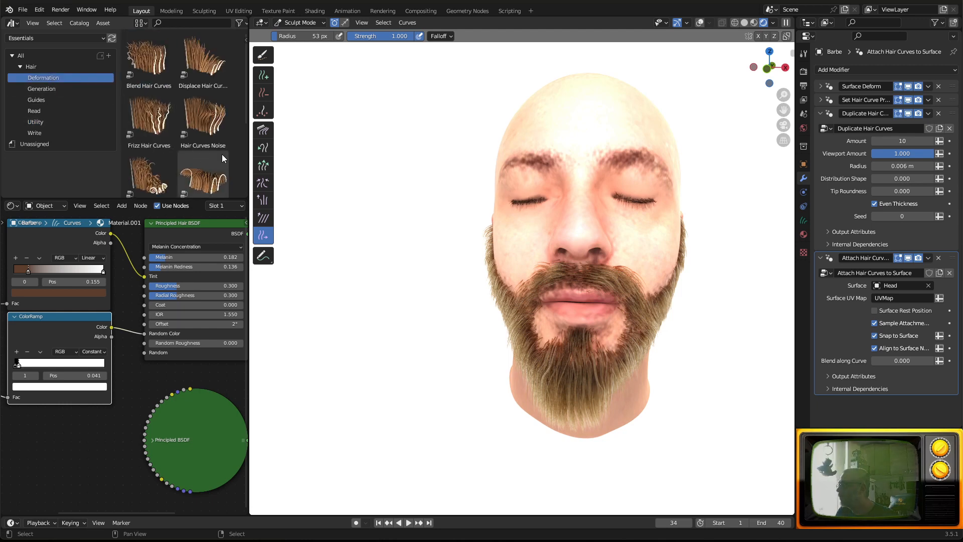
pyautogui.scroll(-3, 222, 158)
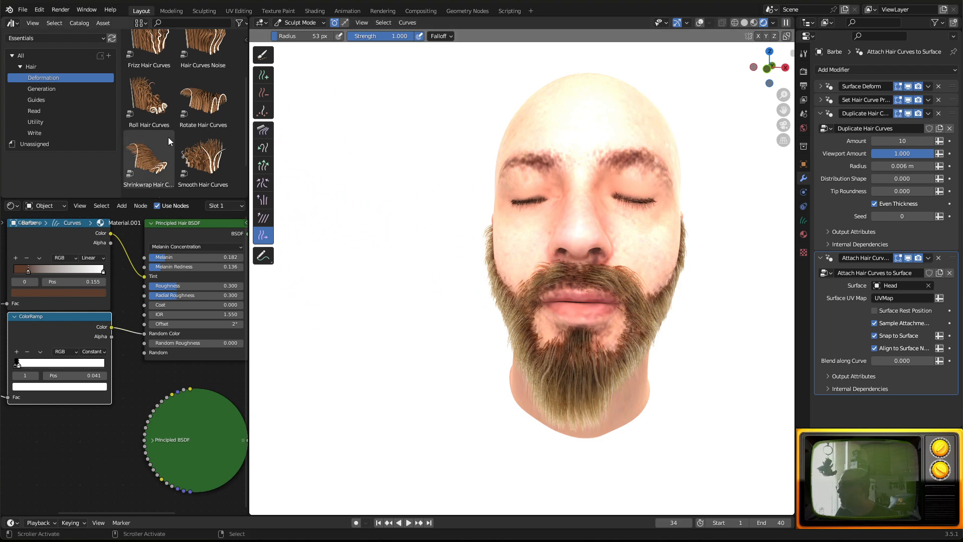
pyautogui.scroll(1, 216, 123)
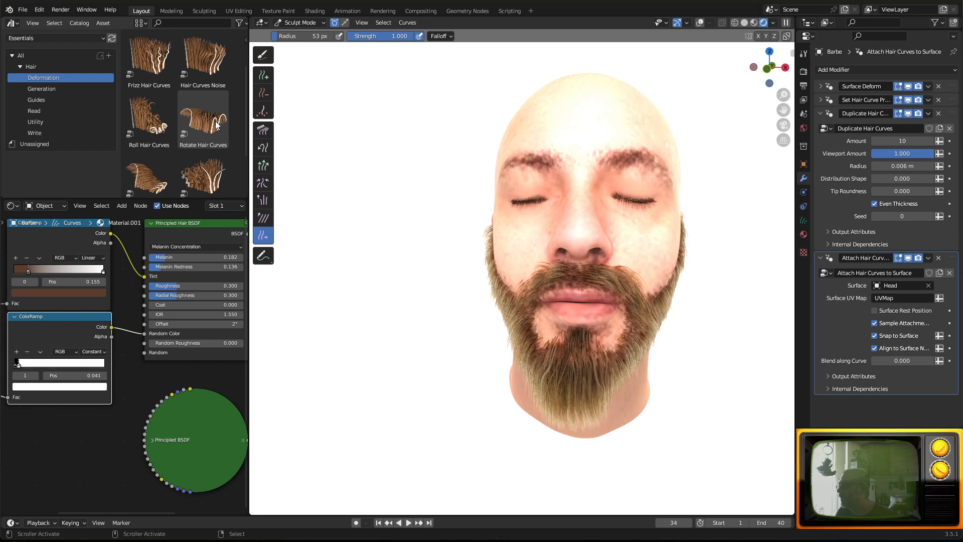
pyautogui.click(149, 57)
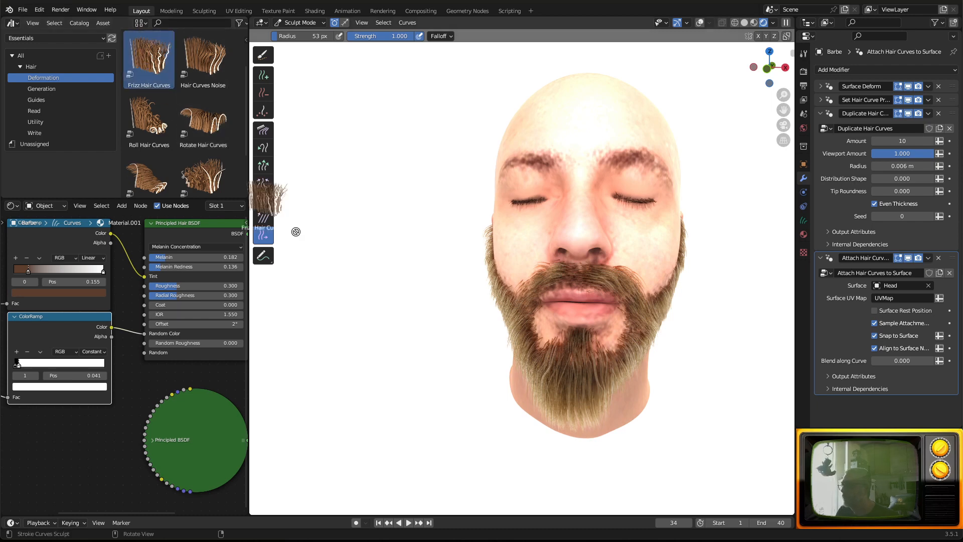
pyautogui.moveTo(585, 405); pyautogui.dragTo(585, 404)
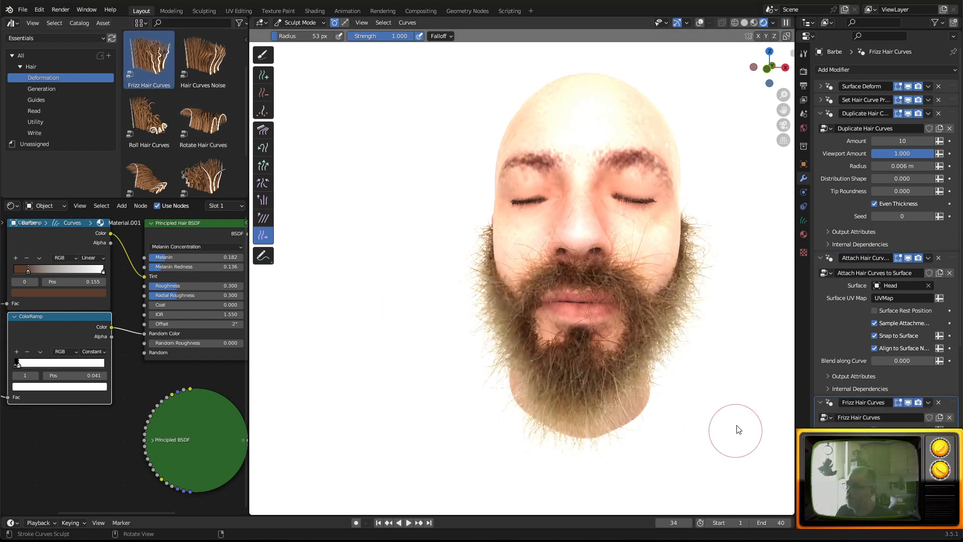
# Collapse the Attach and Duplicate modifiers, then enable Preserve Length on Frizz Hair Curves with Distance 0.005 m.
pyautogui.moveTo(651, 312); pyautogui.dragTo(729, 370, button='middle')
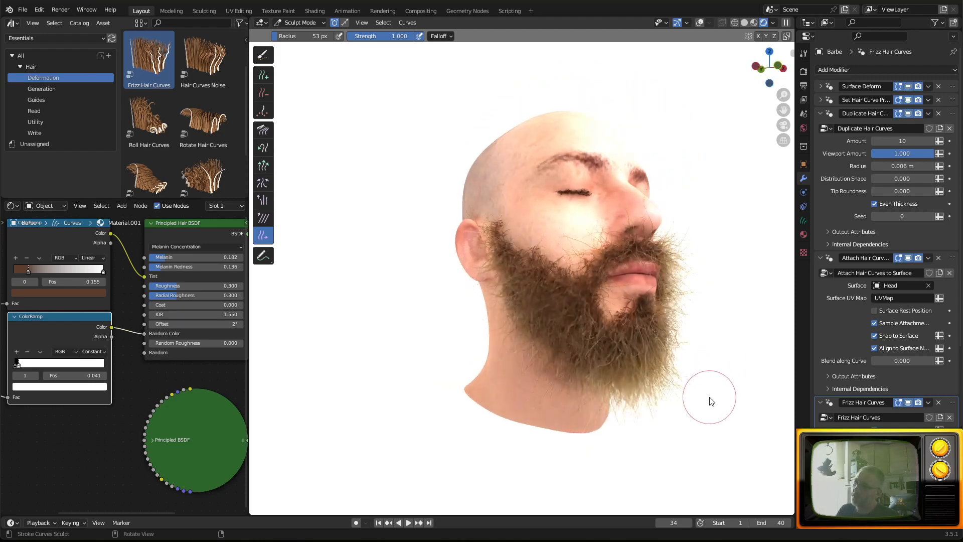
pyautogui.scroll(5, 709, 396)
pyautogui.keyDown('shift'); pyautogui.moveTo(623, 335); pyautogui.dragTo(594, 317, button='middle'); pyautogui.keyUp('shift')
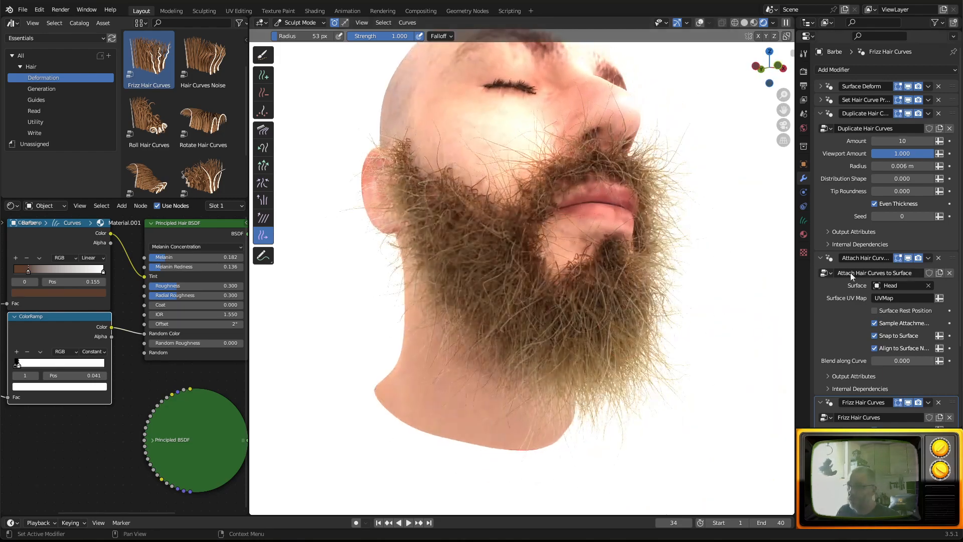
pyautogui.click(821, 258)
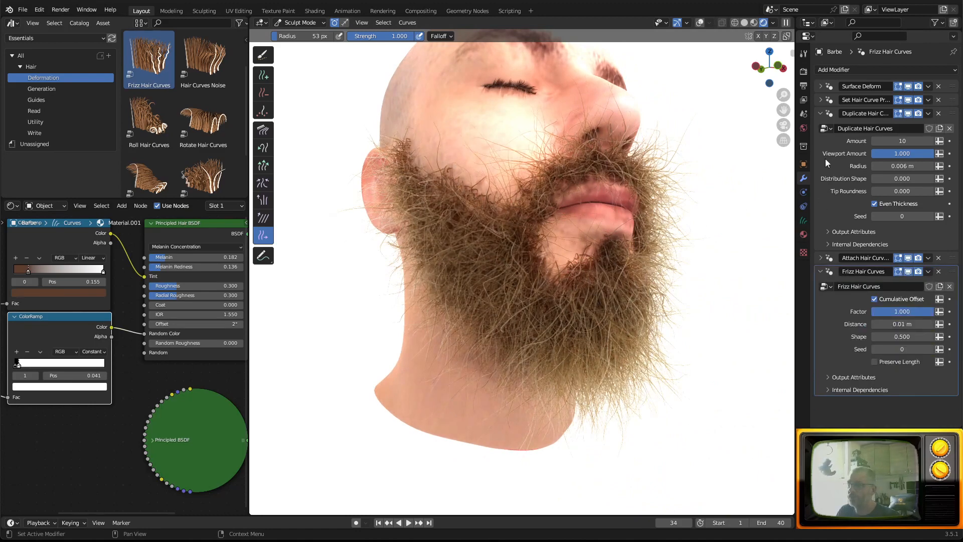
pyautogui.click(820, 115)
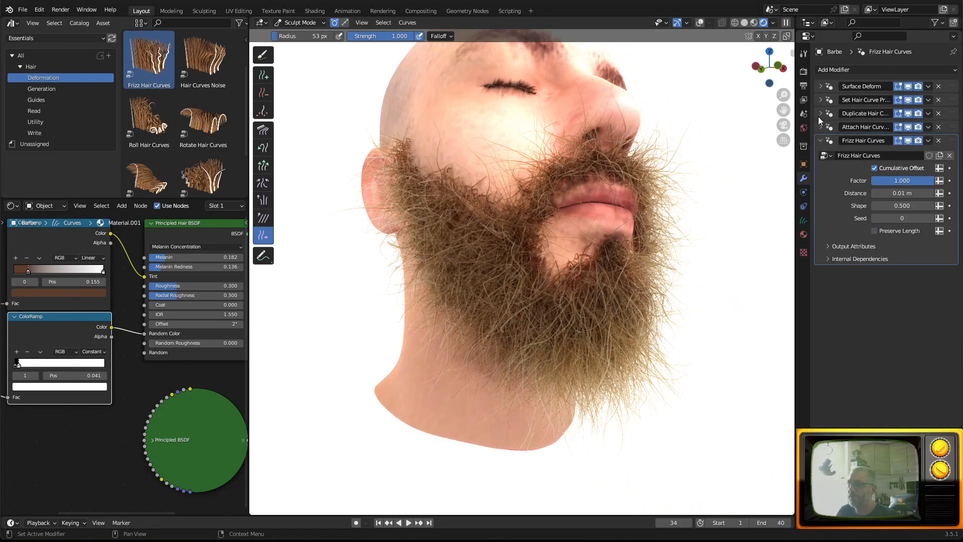
pyautogui.click(876, 231)
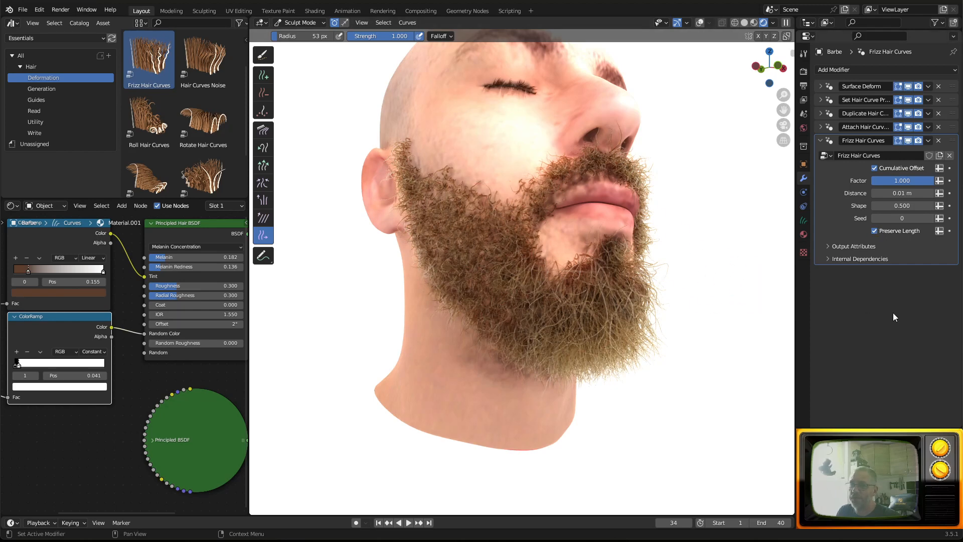
pyautogui.moveTo(906, 198)
pyautogui.mouseDown()
pyautogui.moveTo(962, 194)
pyautogui.moveTo(905, 193)
pyautogui.mouseUp()
pyautogui.rightClick(901, 193)
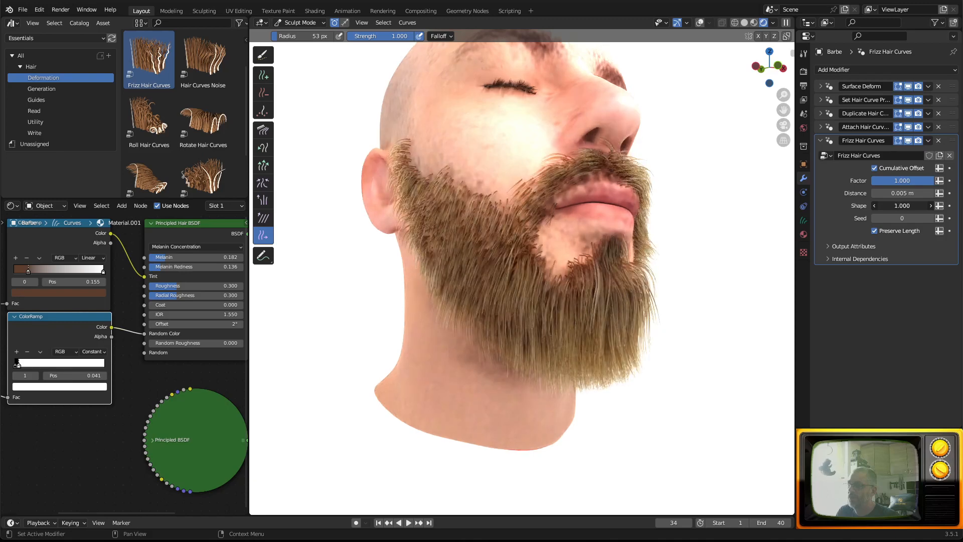
# Try different Shape values on Frizz Hair Curves, settling on 0.500, and raise its Seed to 5.
pyautogui.moveTo(898, 205); pyautogui.dragTo(773, 205)
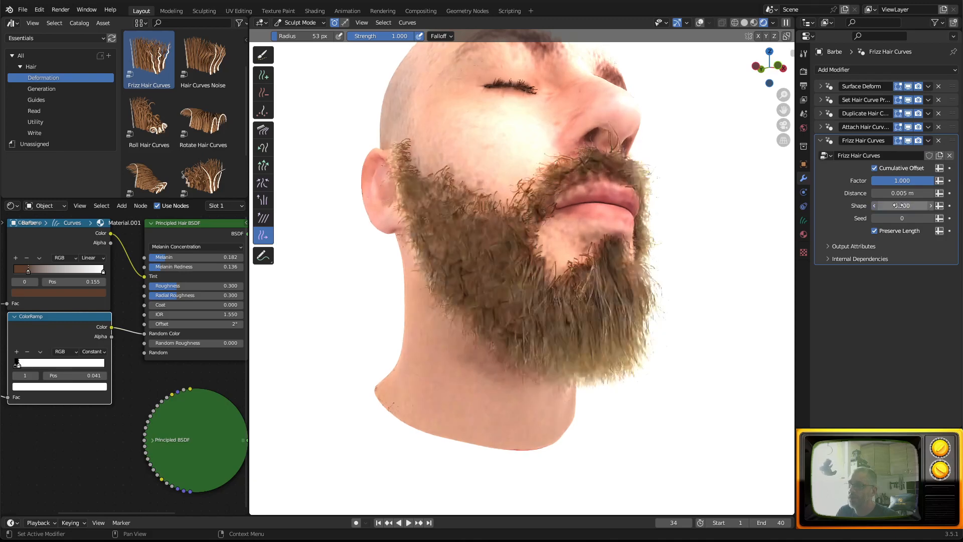
pyautogui.click(930, 218)
pyautogui.click(930, 218)
pyautogui.click(930, 218)
pyautogui.click(930, 218)
pyautogui.click(931, 218)
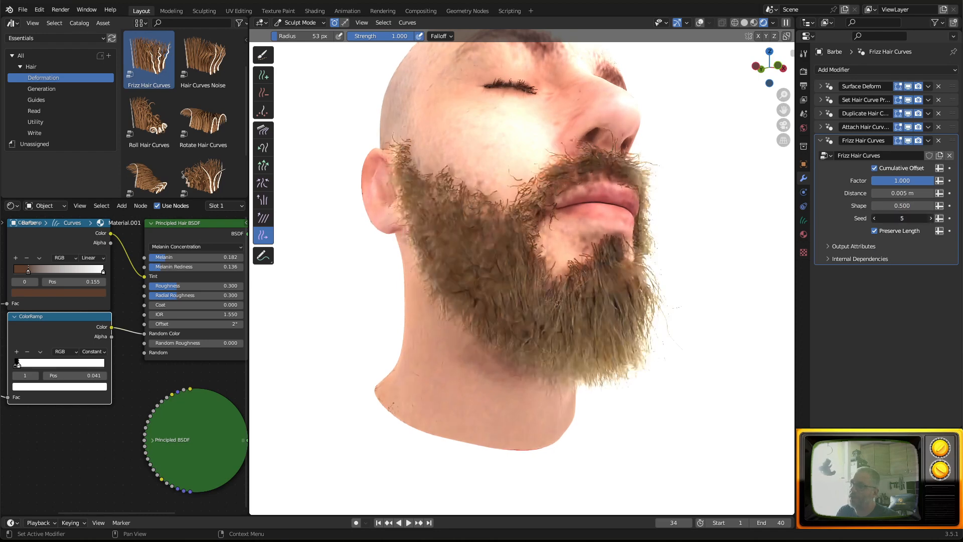
# Set Frizz Hair Curves Seed to 7 and Factor to 0.417, then return the beard to Object Mode.
pyautogui.click(931, 218)
pyautogui.click(931, 219)
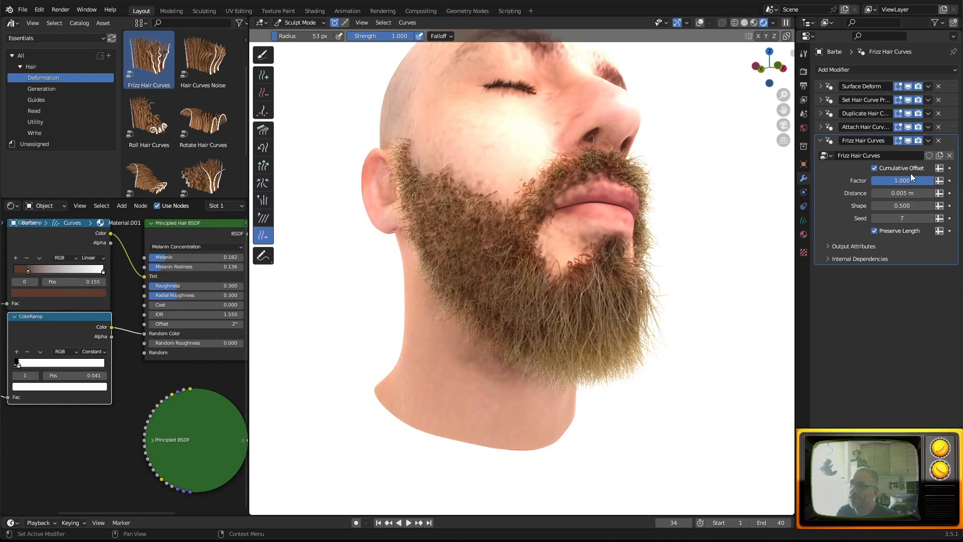
pyautogui.moveTo(931, 181); pyautogui.dragTo(871, 181)
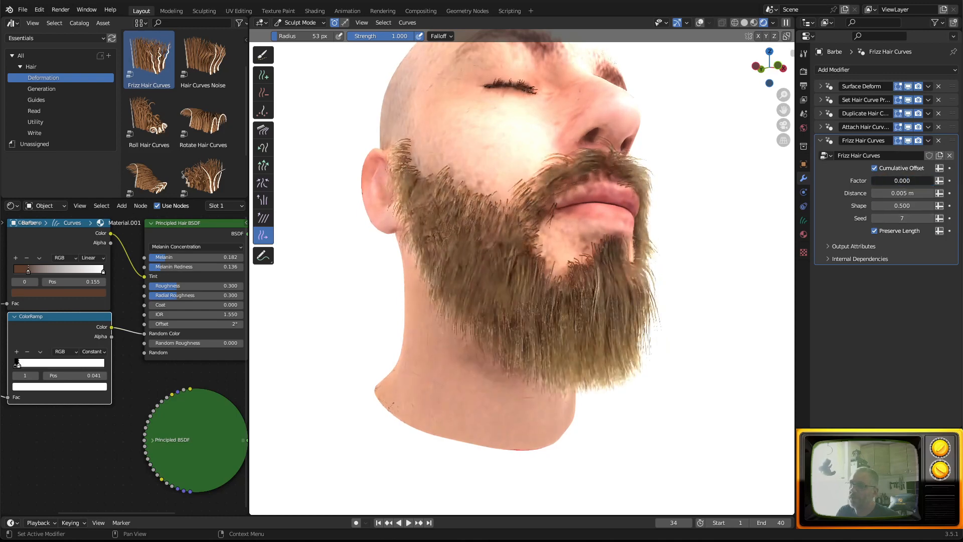
pyautogui.moveTo(871, 180); pyautogui.dragTo(897, 181)
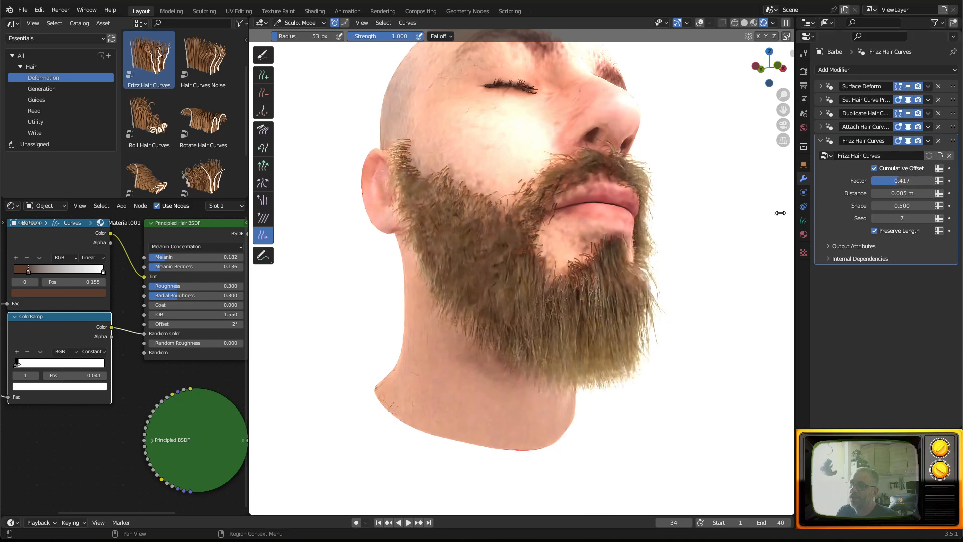
pyautogui.moveTo(680, 233); pyautogui.dragTo(604, 263, button='middle')
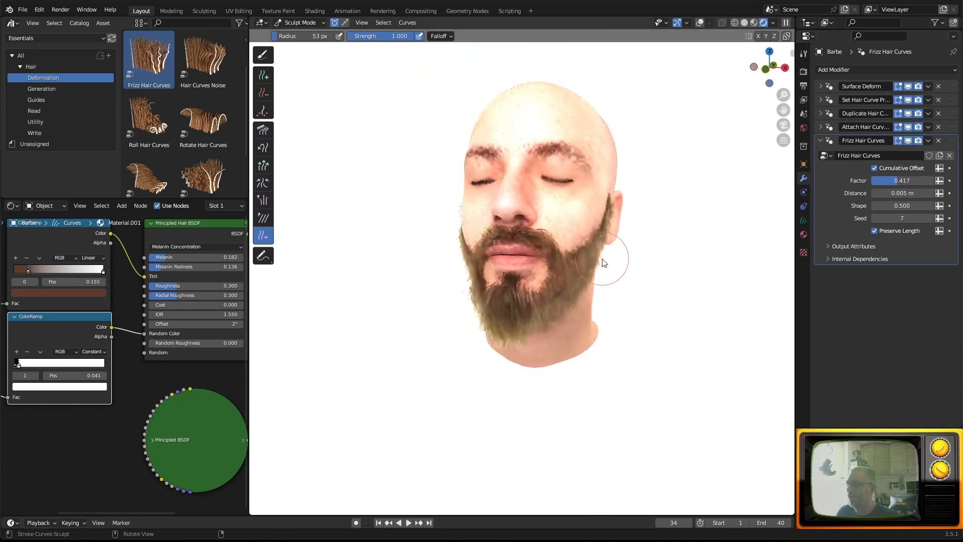
pyautogui.click(821, 141)
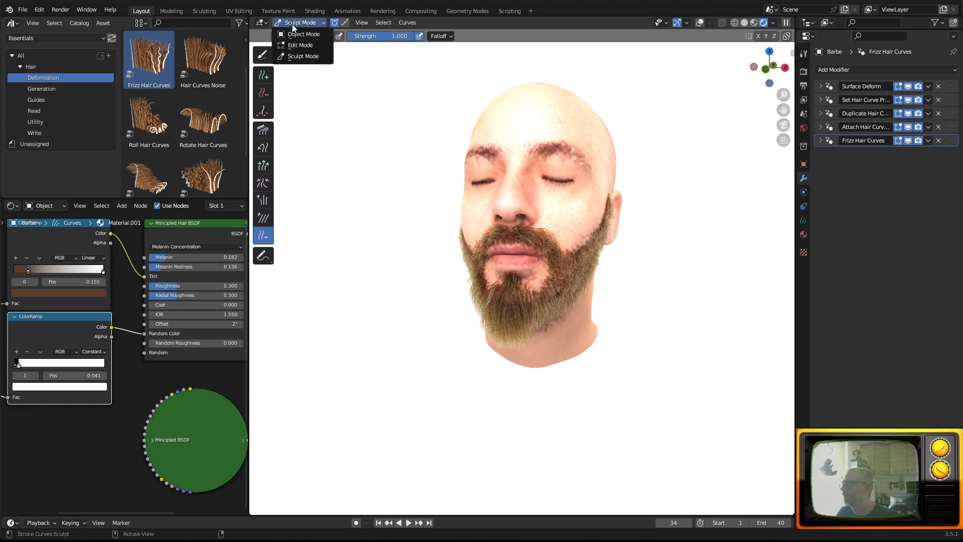
pyautogui.click(297, 34)
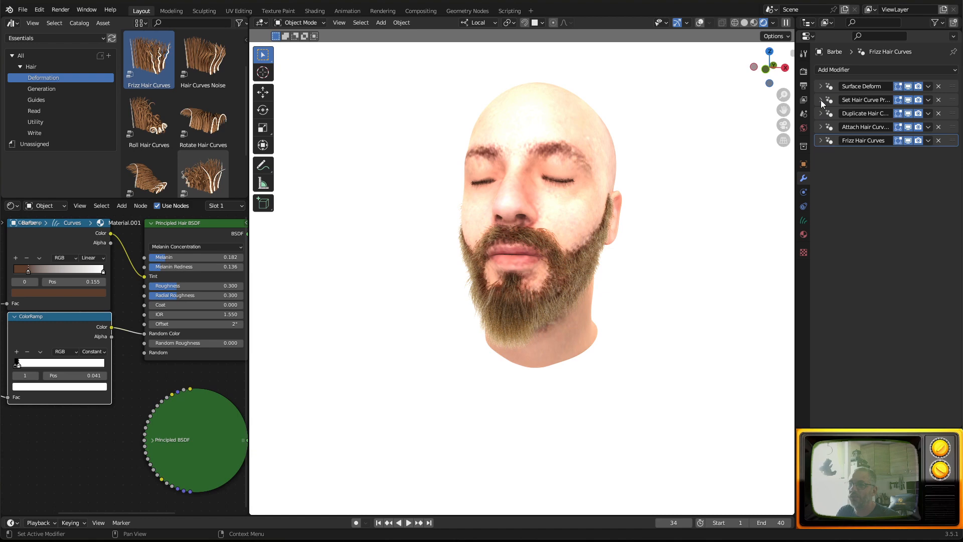
# Lower the Duplicate Hair Curves Viewport Amount to 0.000 and inspect the sparser beard from the side.
pyautogui.click(821, 114)
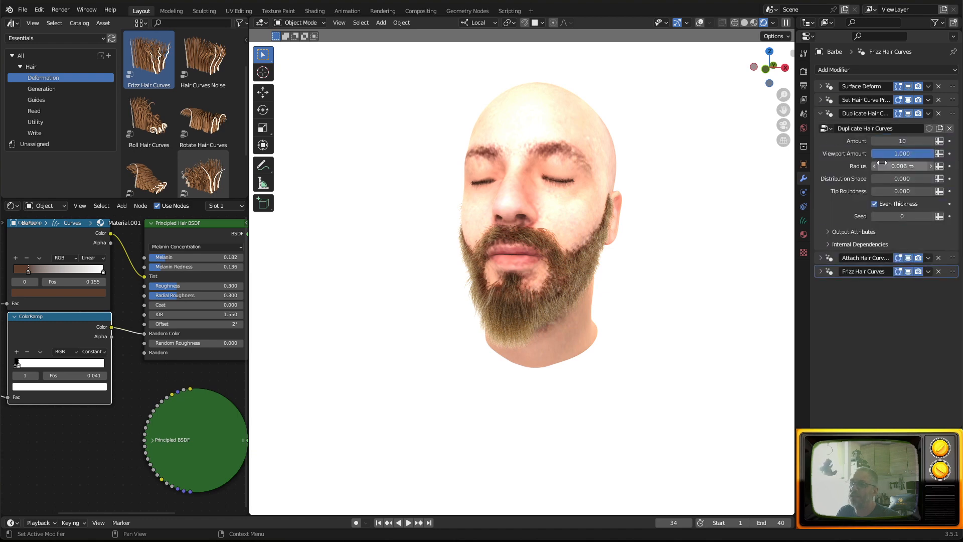
pyautogui.moveTo(892, 153); pyautogui.dragTo(872, 154)
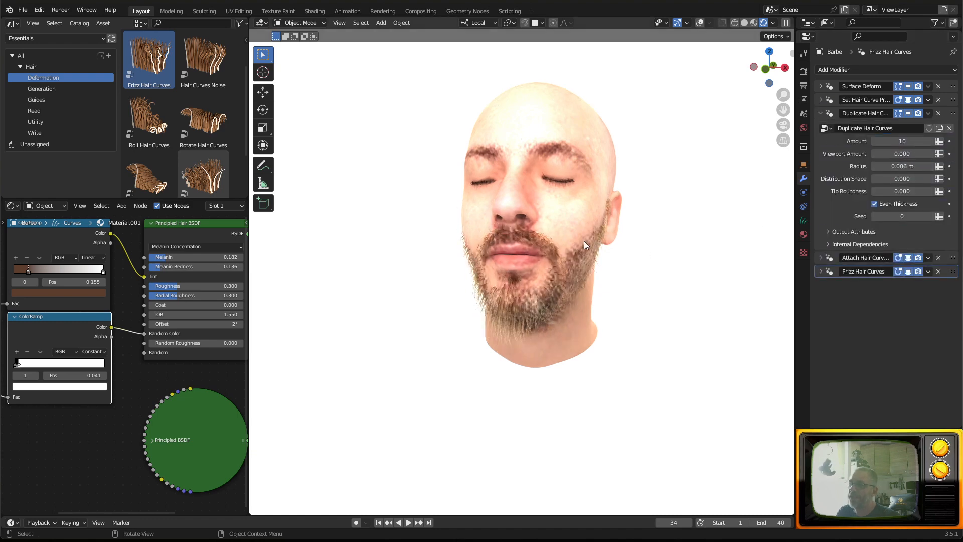
pyautogui.scroll(5, 588, 289)
pyautogui.moveTo(588, 289); pyautogui.dragTo(607, 269, button='middle')
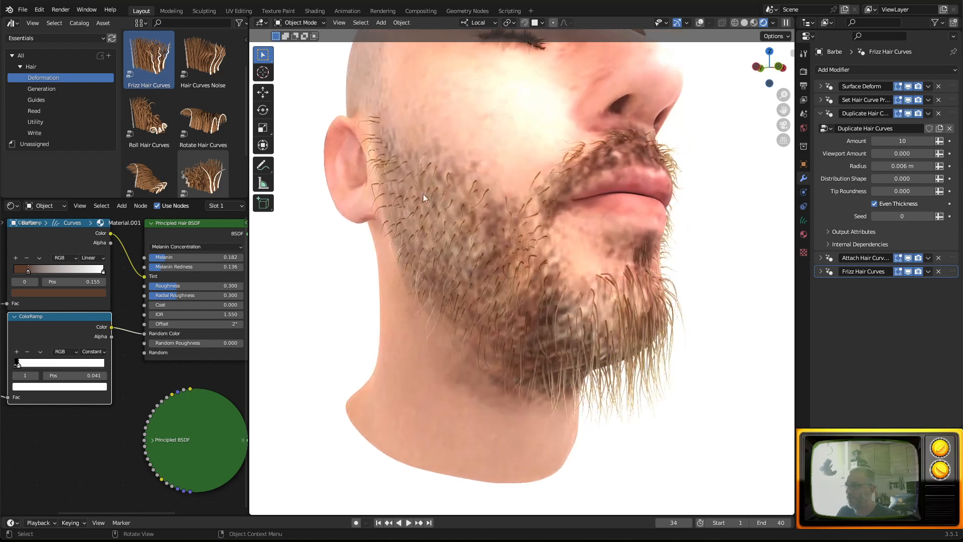
pyautogui.scroll(-2, 492, 282)
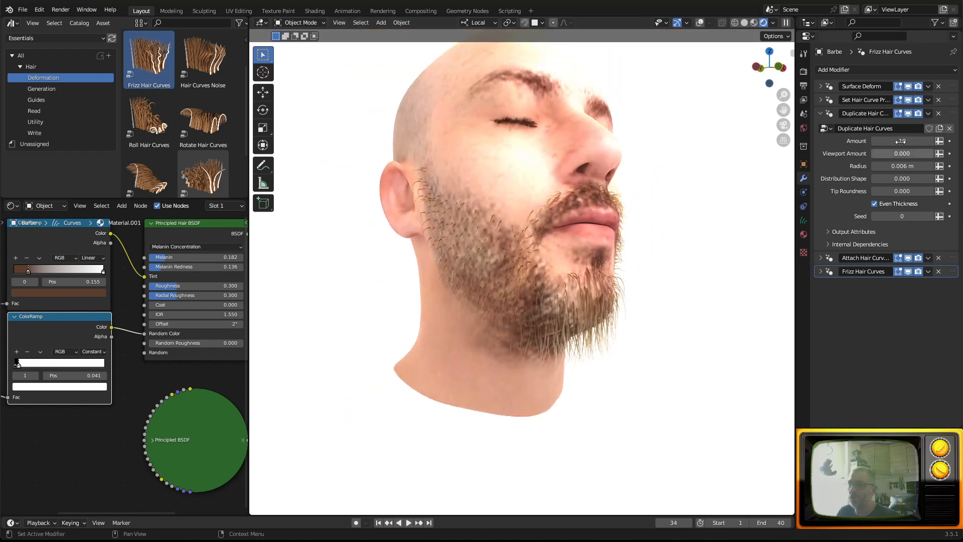
# Play the animation, set the Duplicate Hair Curves Viewport Amount to 1.000 during playback, and select the head.
pyautogui.press('space')
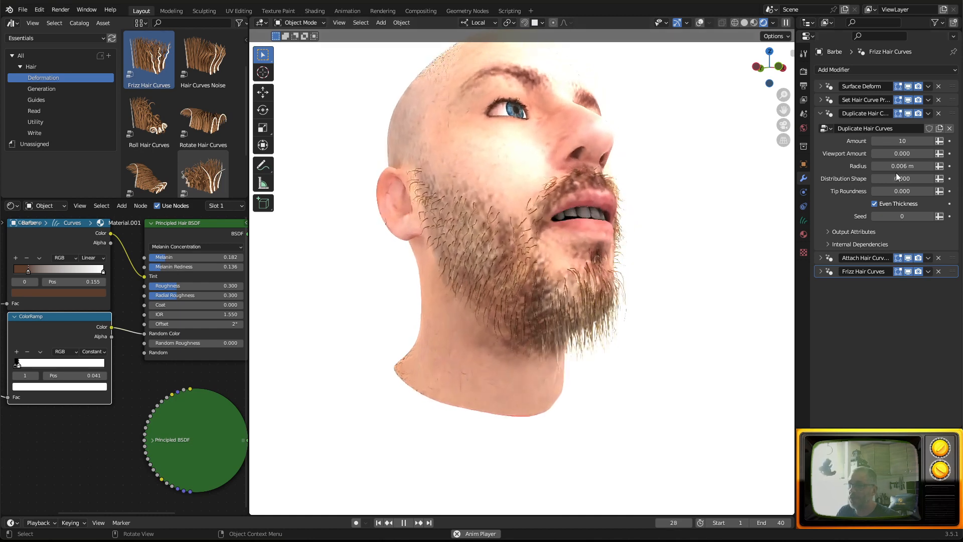
pyautogui.moveTo(896, 153); pyautogui.dragTo(928, 153)
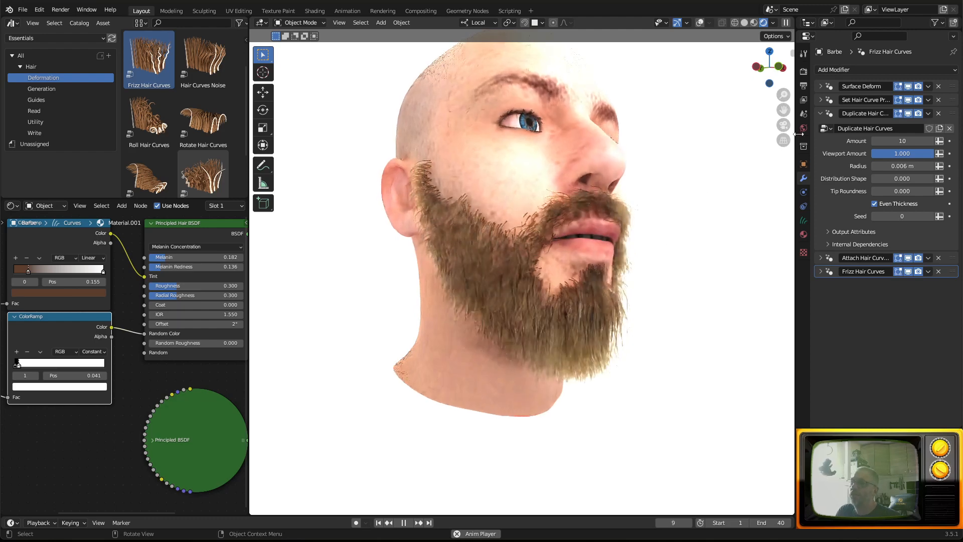
pyautogui.click(538, 157)
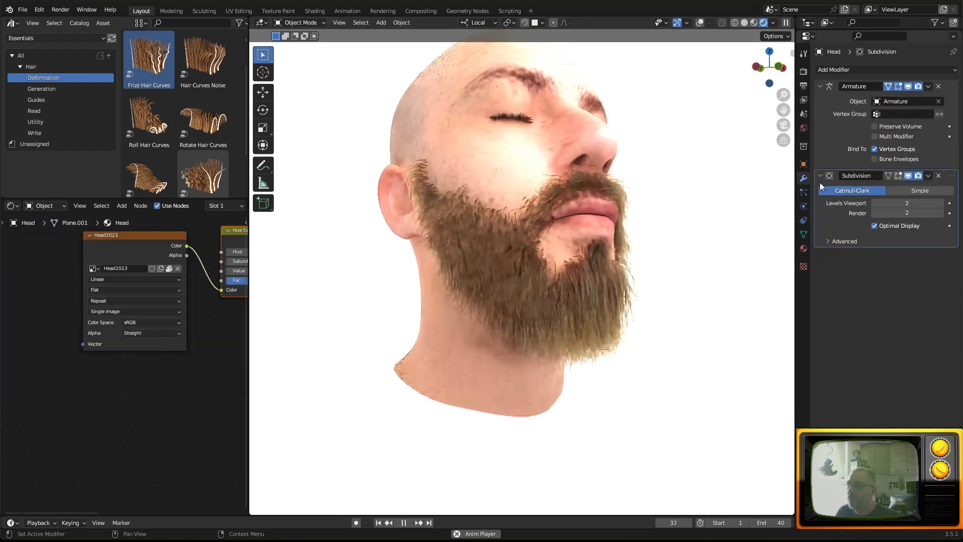
pyautogui.moveTo(591, 309); pyautogui.dragTo(580, 236, button='middle')
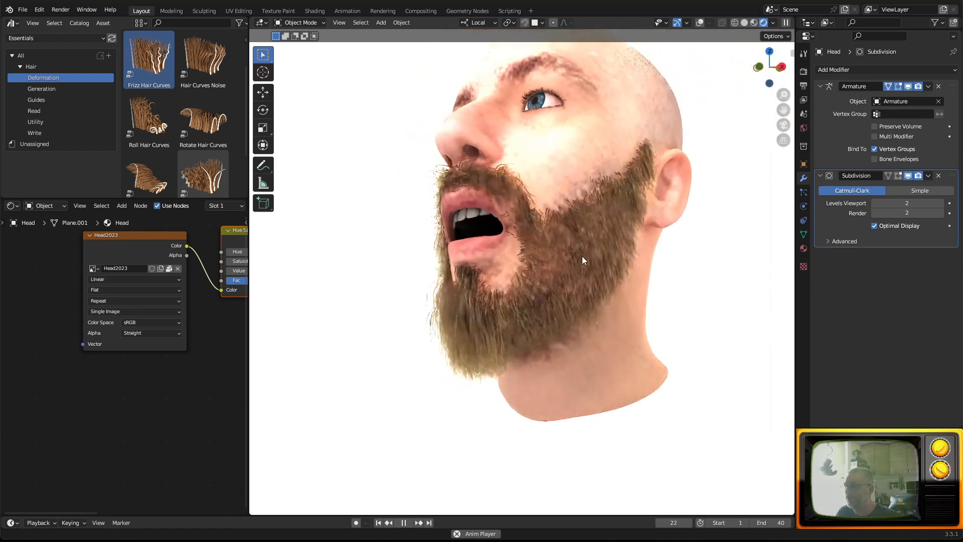
# Show the render properties and enlarge the Outliner to unhide the Lunettes glasses object.
pyautogui.click(804, 72)
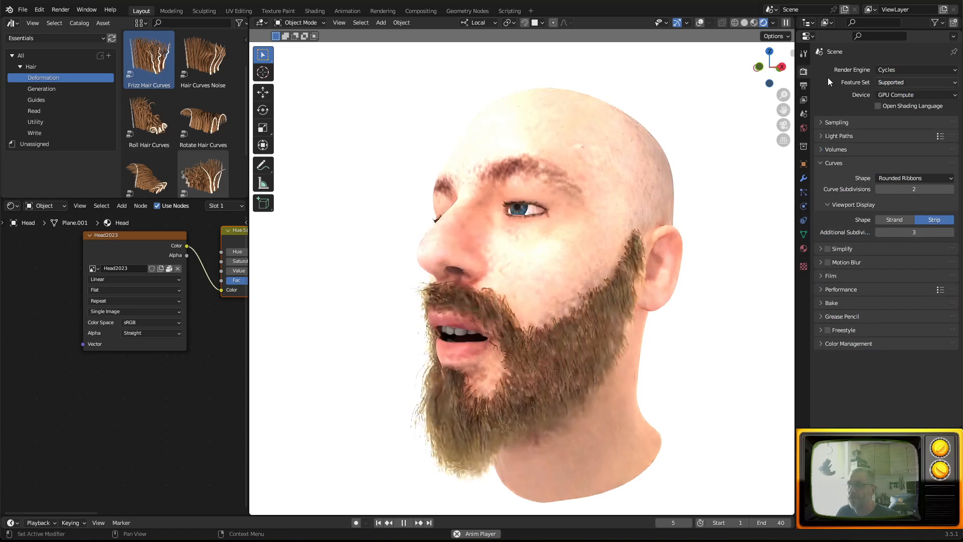
pyautogui.moveTo(828, 29); pyautogui.dragTo(829, 183)
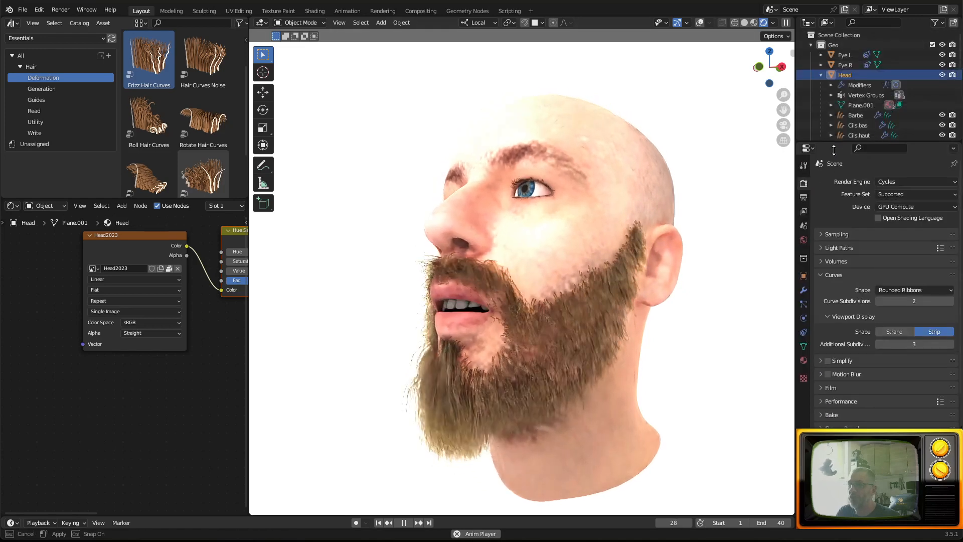
pyautogui.click(942, 145)
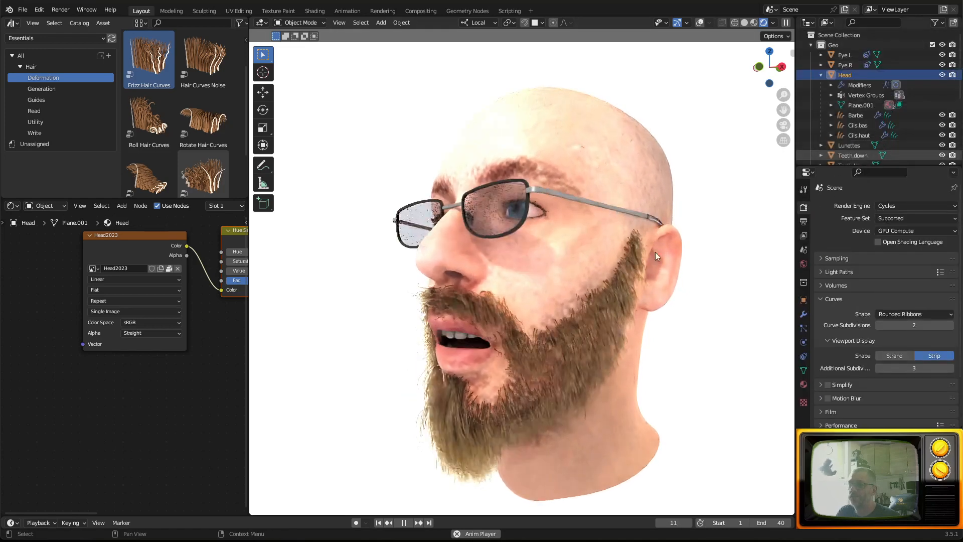
pyautogui.scroll(-2, 605, 317)
pyautogui.moveTo(605, 317); pyautogui.dragTo(619, 333, button='middle')
# Enlarge the asset browser to reveal all Deformation hair assets and examine the animated bearded head from the front and side.
pyautogui.moveTo(209, 199); pyautogui.dragTo(209, 361)
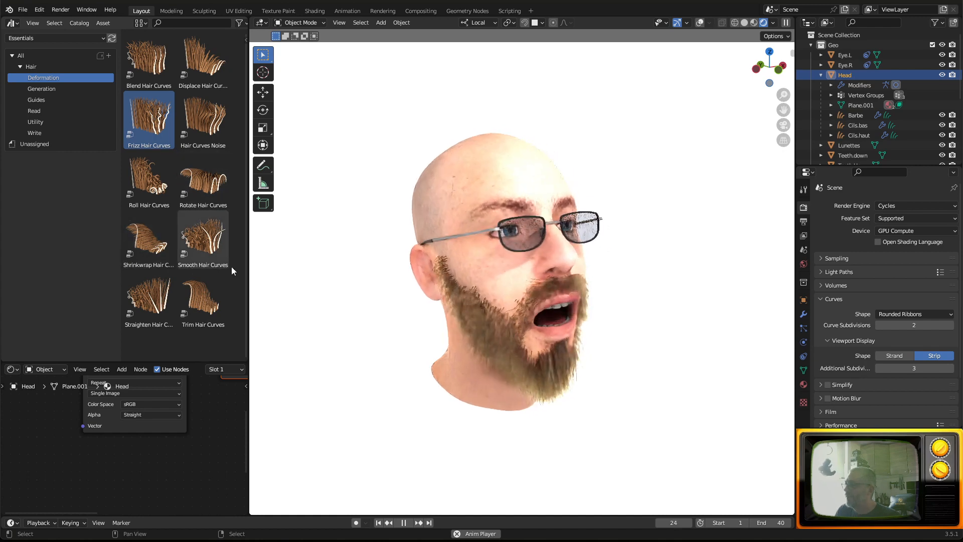
pyautogui.keyDown('alt'); pyautogui.moveTo(600, 375); pyautogui.dragTo(631, 366, button='middle'); pyautogui.keyUp('alt')
pyautogui.scroll(2, 619, 373)
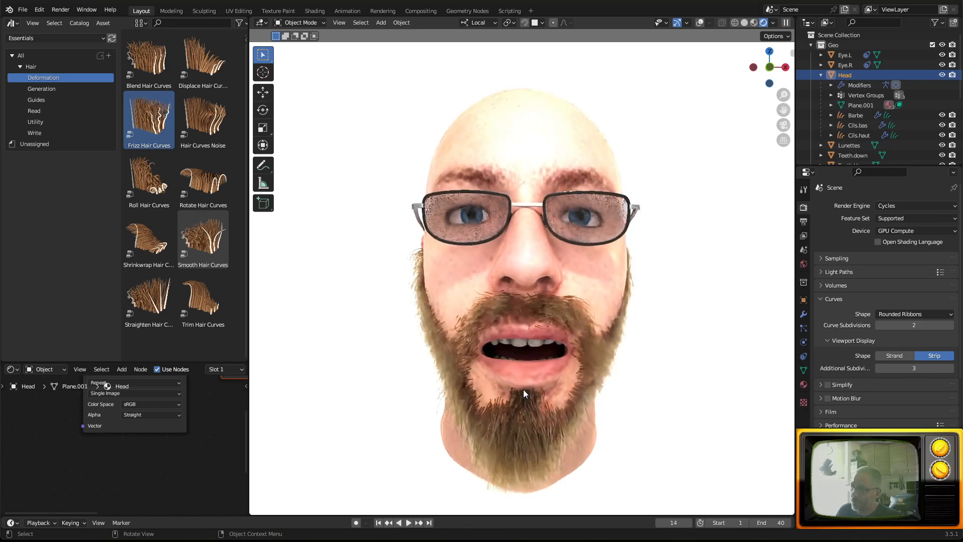
pyautogui.moveTo(586, 388); pyautogui.dragTo(607, 384, button='middle')
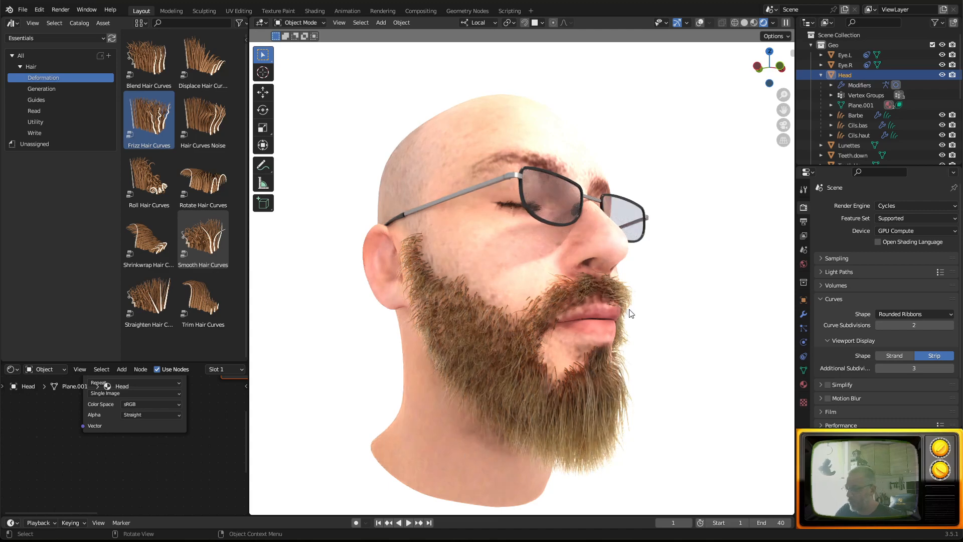
pyautogui.moveTo(631, 308); pyautogui.dragTo(607, 308, button='middle')
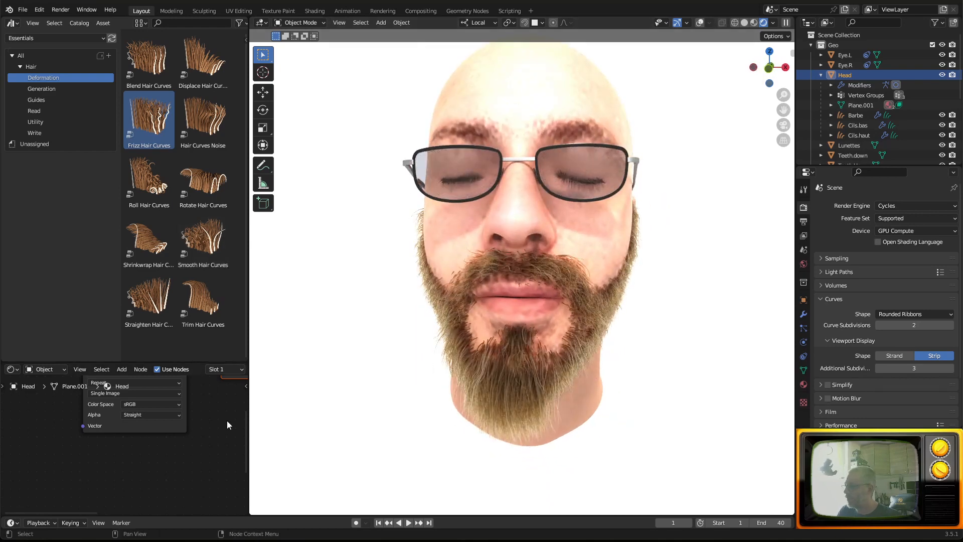
# Select the beard and examine its Principled Hair BSDF and ColorRamp material nodes, along with the finished head.
pyautogui.moveTo(148, 434); pyautogui.dragTo(69, 514, button='middle')
pyautogui.scroll(-10, 80, 381)
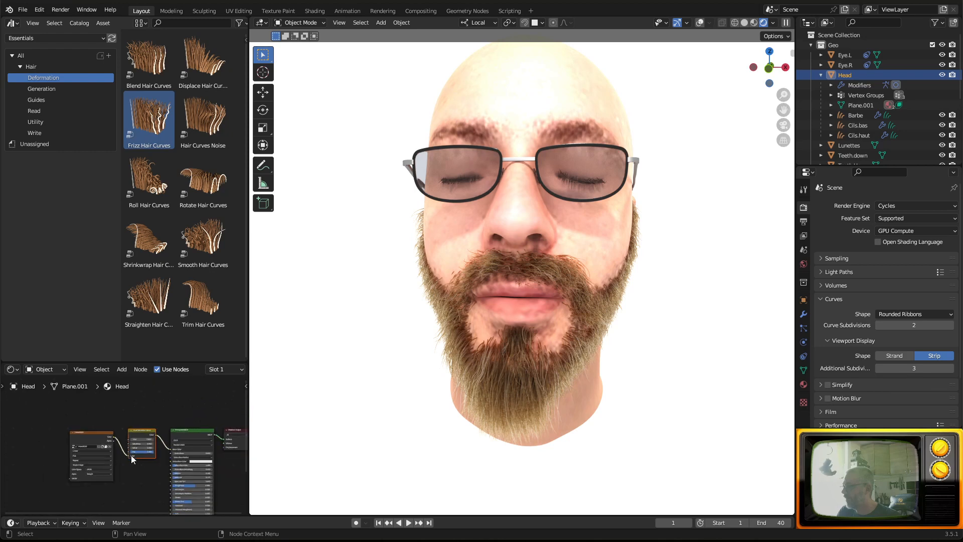
pyautogui.scroll(-3, 131, 455)
pyautogui.moveTo(120, 405); pyautogui.dragTo(102, 506, button='middle')
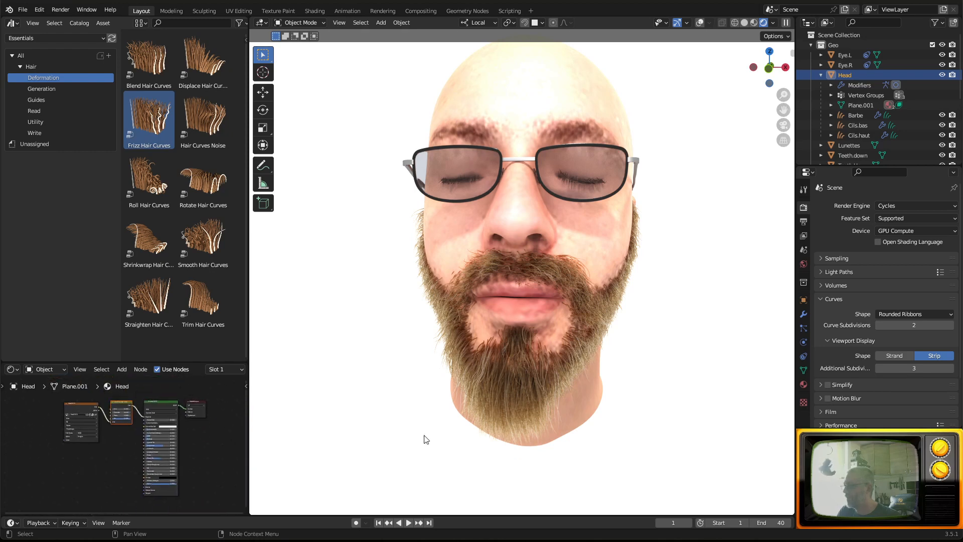
pyautogui.click(523, 398)
pyautogui.moveTo(62, 468); pyautogui.dragTo(131, 482, button='middle')
pyautogui.scroll(4, 143, 471)
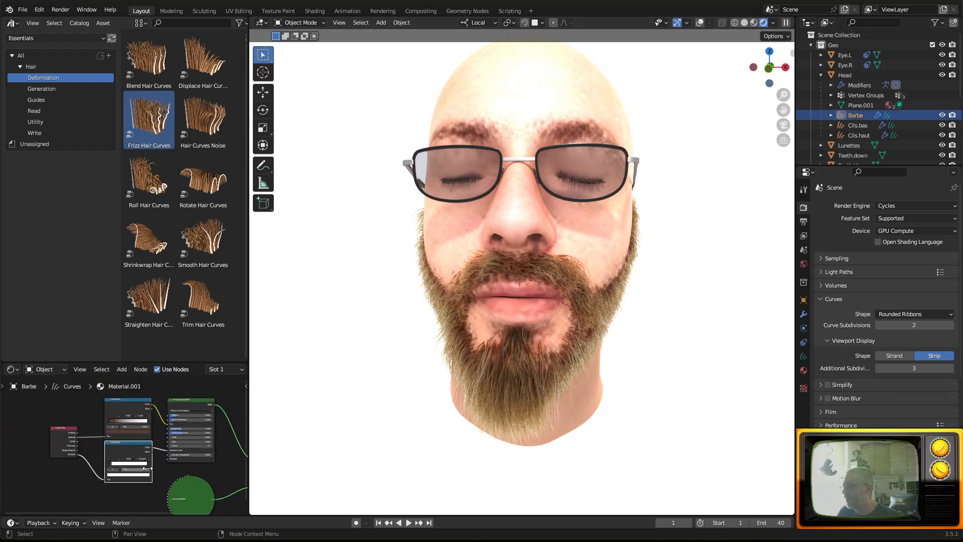
pyautogui.scroll(5, 160, 462)
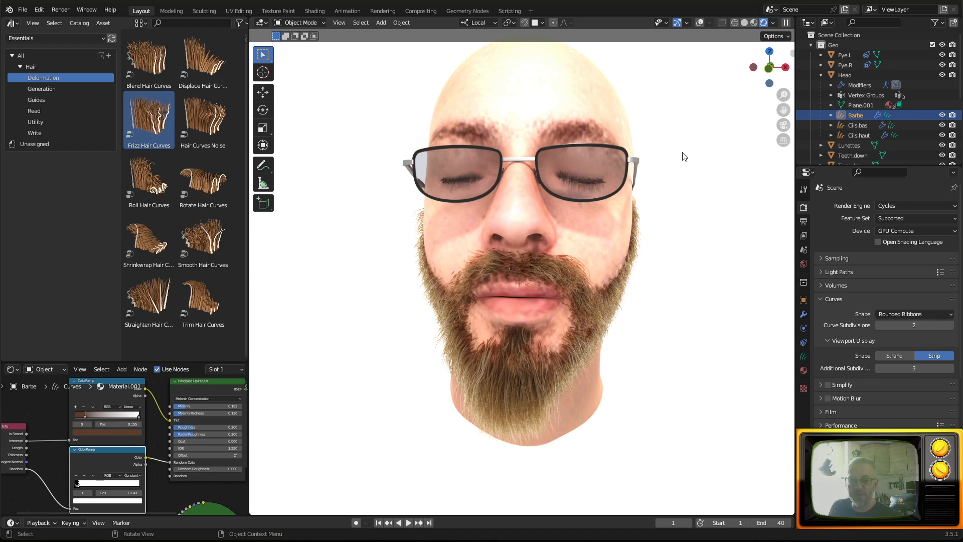
pyautogui.moveTo(638, 223); pyautogui.dragTo(534, 125, button='middle')
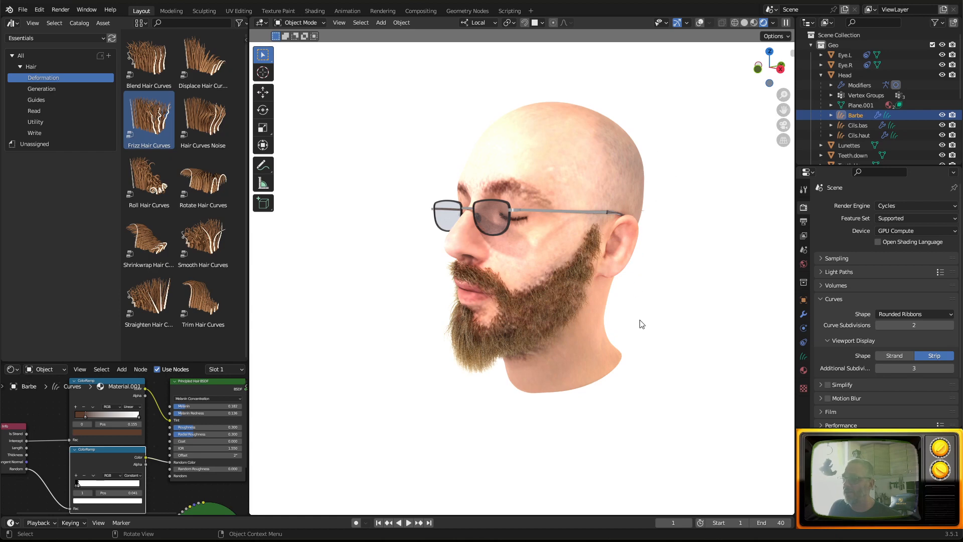